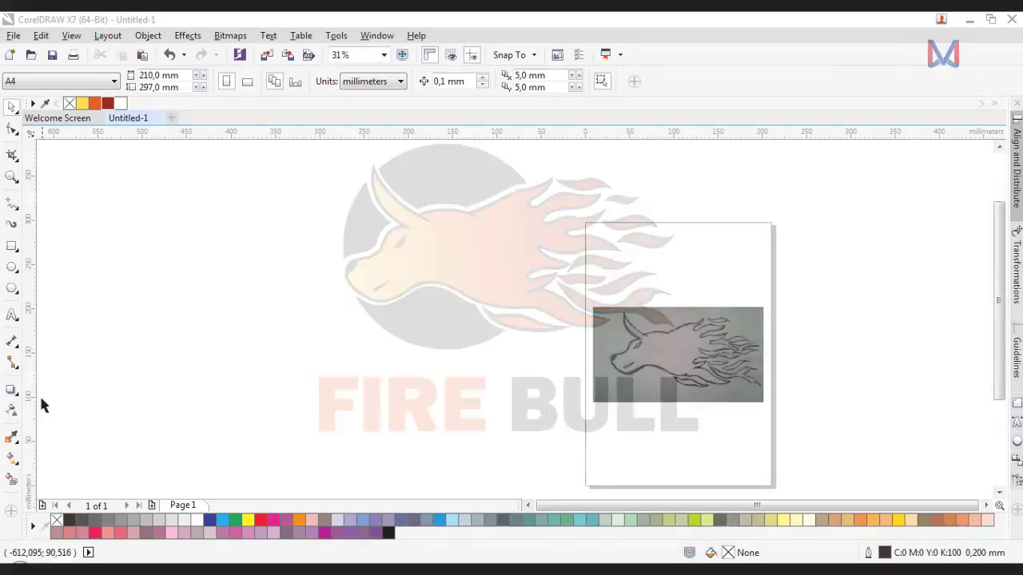
Step: With the Pen tool, trace the top of the bull's neck from the horn base as an arc about 30 mm wide
scroll(378, 236, up, 5)
click(56, 251)
scroll(603, 289, down, 1)
scroll(520, 297, up, 1)
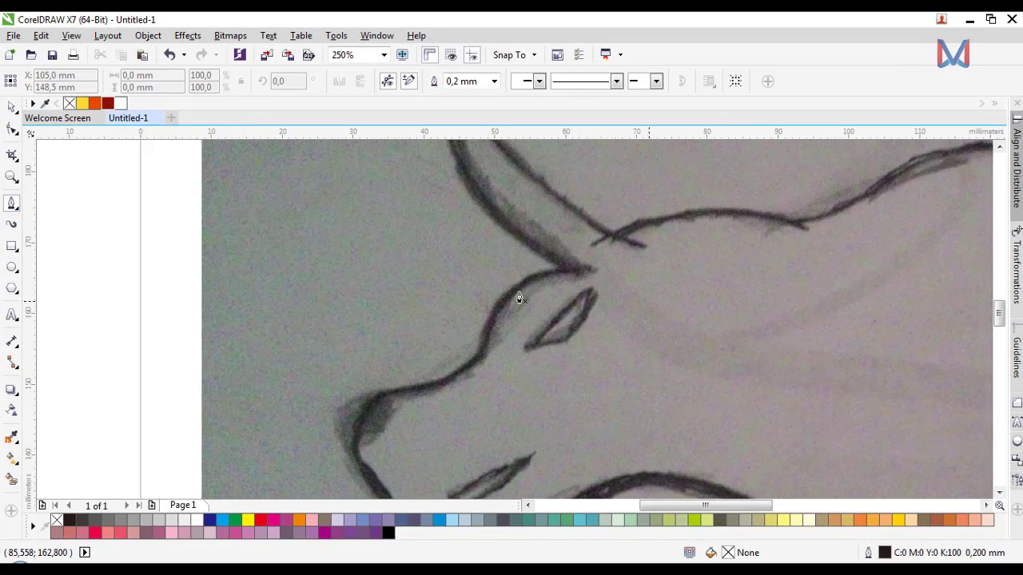
click(16, 208)
click(576, 264)
scroll(639, 280, up, 1)
scroll(699, 264, down, 2)
scroll(699, 264, up, 2)
scroll(711, 235, down, 2)
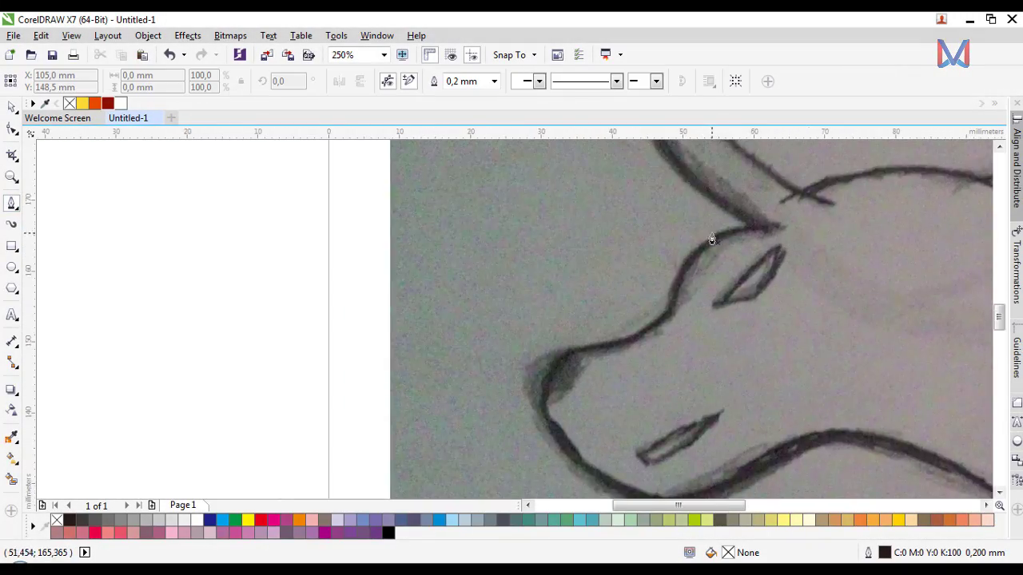
scroll(711, 240, up, 2)
click(394, 244)
drag(821, 214, 951, 310)
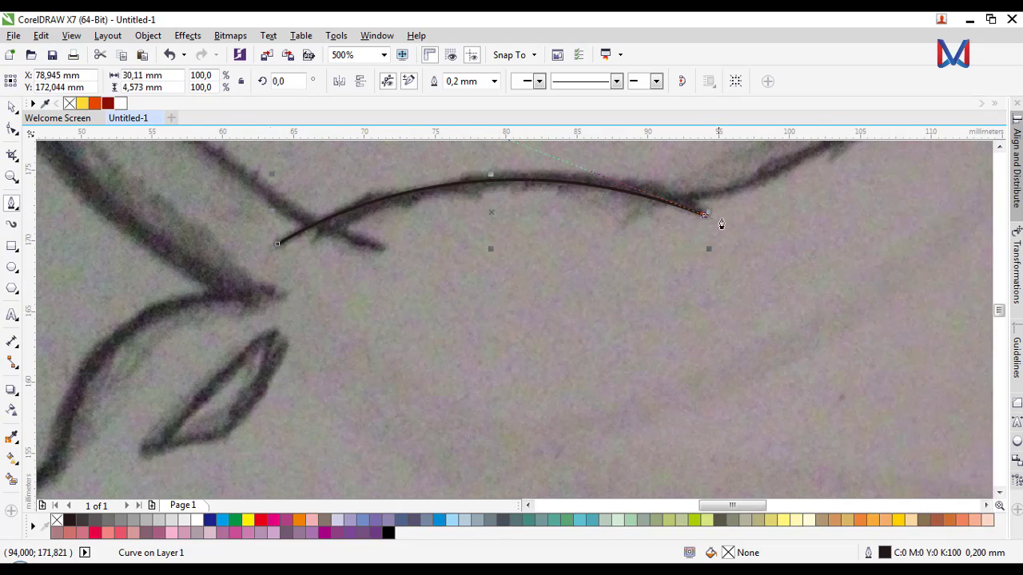
Step: Continue the outline along the bull's back, following the sketch up to the tip of the first flame
drag(691, 200, 420, 329)
scroll(420, 328, up, 1)
scroll(550, 365, down, 4)
scroll(549, 366, up, 4)
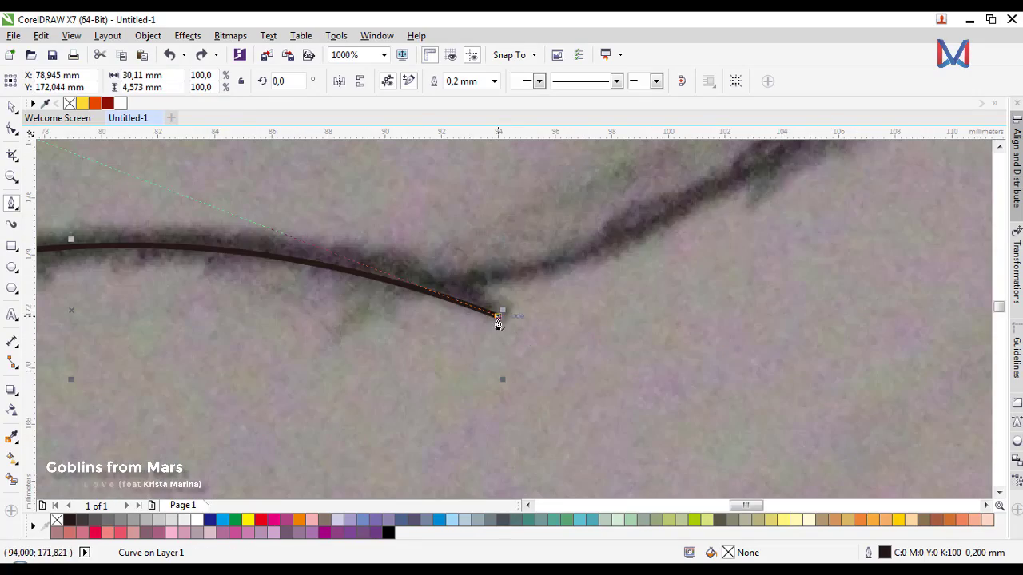
scroll(438, 334, down, 1)
click(450, 310)
click(572, 261)
drag(573, 260, 298, 408)
click(532, 300)
drag(532, 301, 294, 330)
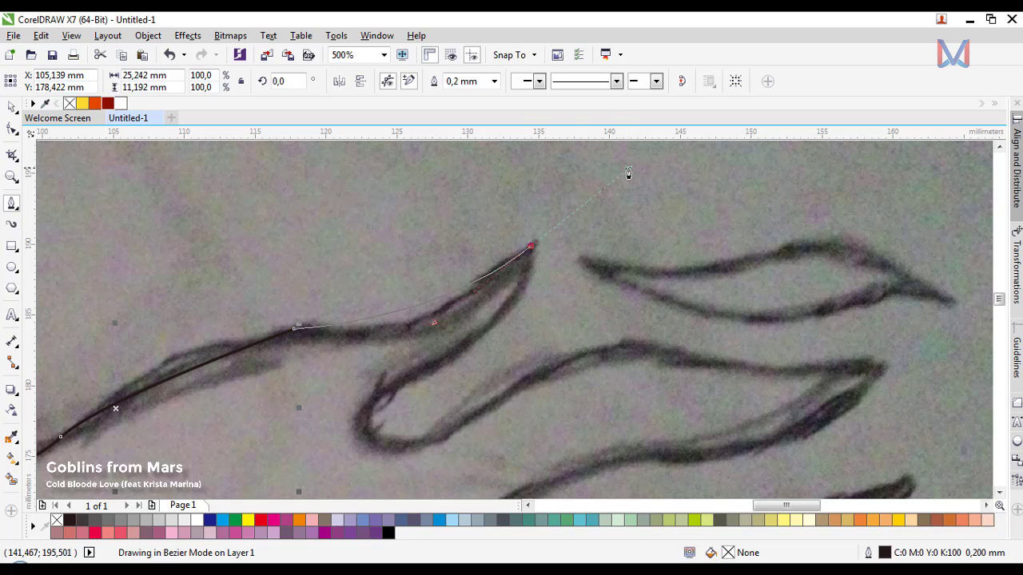
drag(629, 169, 629, 169)
Step: Trace the underside of the first flame, its rounded inner curl and the top edge of the second flame to its tip
alt+click(531, 247)
drag(378, 394, 242, 477)
alt+click(379, 393)
drag(437, 439, 536, 414)
click(536, 414)
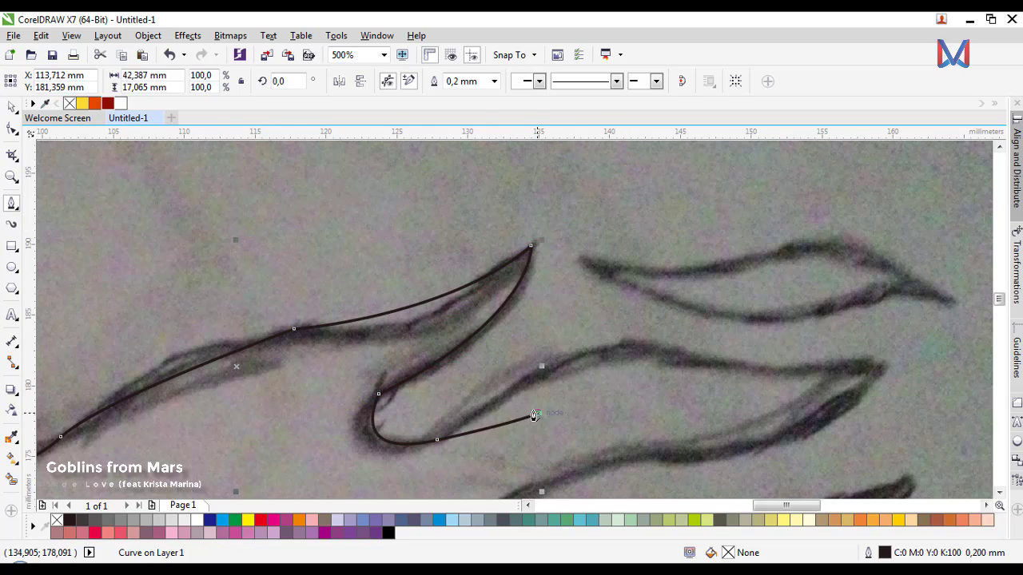
drag(616, 347, 630, 365)
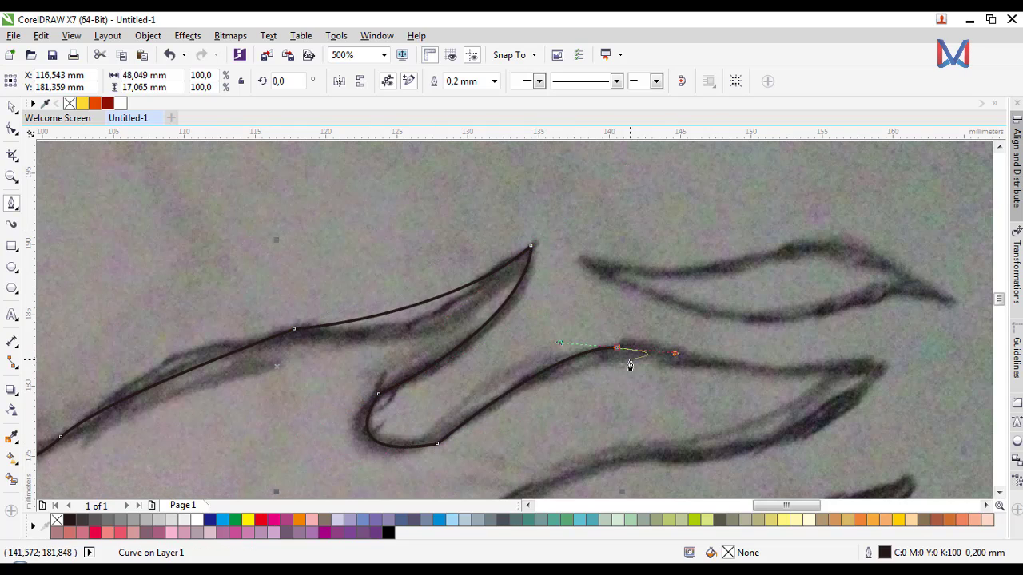
drag(874, 363, 892, 357)
alt+click(874, 362)
drag(877, 402, 957, 310)
Step: Trace the underside of the second flame, then the third flame and the rounded curl below it
drag(743, 362, 555, 363)
click(538, 457)
drag(652, 447, 737, 405)
click(794, 438)
drag(891, 420, 828, 426)
drag(920, 396, 672, 318)
alt+click(598, 353)
drag(361, 477, 385, 373)
drag(385, 374, 210, 380)
drag(414, 432, 415, 432)
click(454, 422)
Step: Trace the long middle flame to its outer tip, back to its inner point, and into the curl beneath it
scroll(386, 412, down, 2)
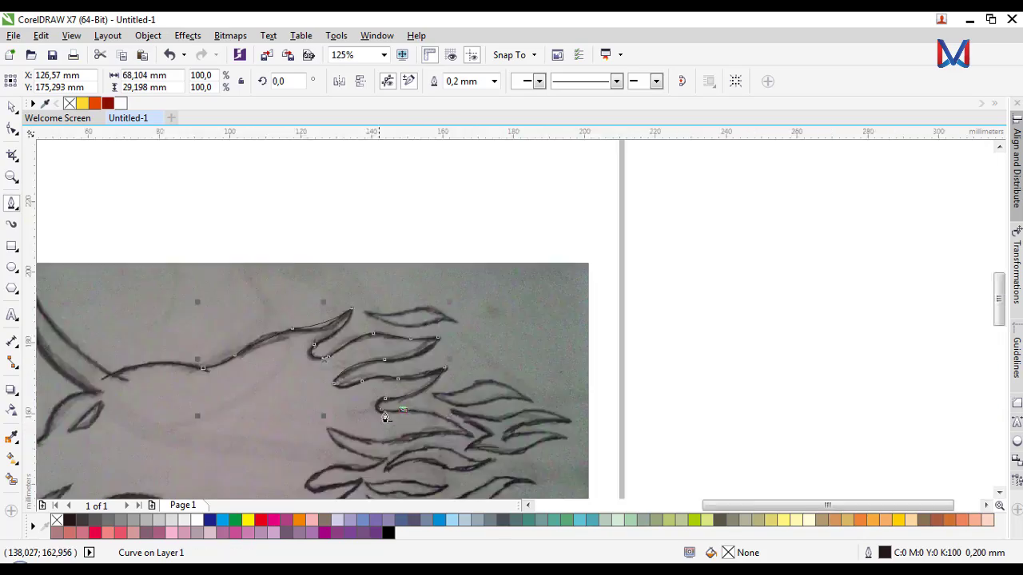
scroll(444, 435, up, 2)
drag(552, 433, 682, 463)
click(80, 356)
drag(219, 389, 335, 445)
click(112, 306)
click(341, 432)
scroll(359, 425, down, 3)
scroll(346, 433, up, 4)
drag(386, 380, 206, 356)
scroll(258, 354, down, 1)
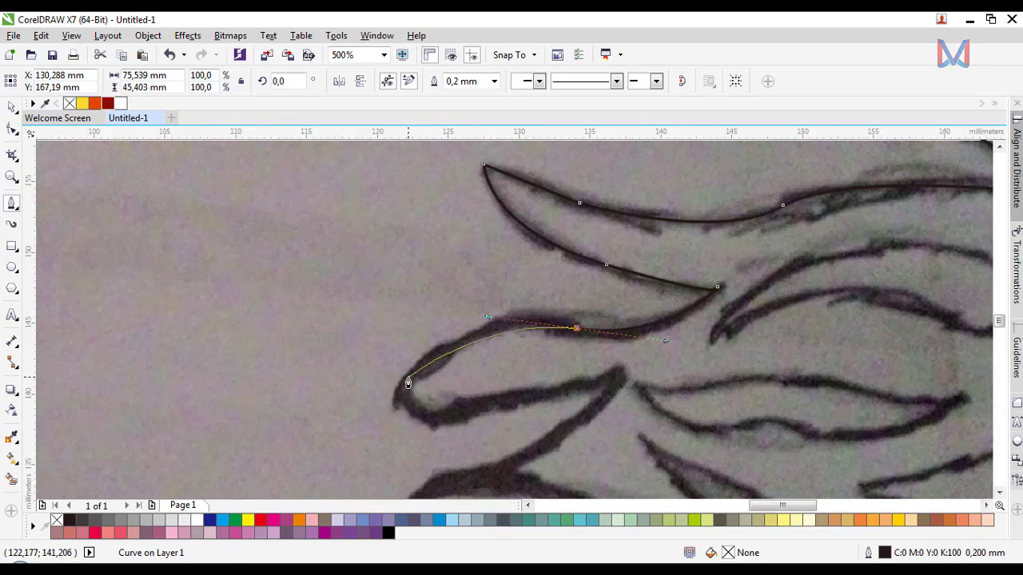
Step: Trace the rounded curl of the next flame, its outer tip and its lower edge back toward the neck
click(408, 381)
drag(463, 409, 527, 393)
click(615, 372)
scroll(623, 391, down, 1)
scroll(514, 320, up, 1)
drag(337, 405, 227, 408)
alt+click(336, 406)
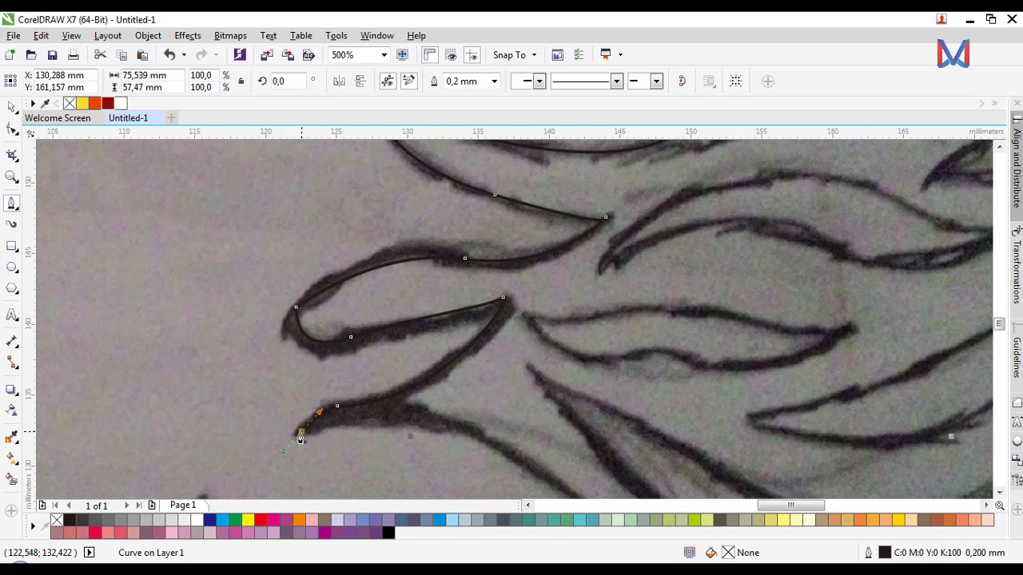
Step: Trace the lowest attached flame from its inner notch to the outer tip and back along its underside
scroll(518, 447, down, 1)
drag(449, 448, 468, 476)
scroll(584, 403, up, 1)
click(434, 420)
scroll(433, 421, down, 1)
scroll(294, 379, up, 1)
drag(319, 365, 143, 217)
scroll(163, 271, down, 1)
scroll(163, 271, up, 1)
alt+click(208, 249)
Step: Continue the outline along the underside of the neck and around the bull's jaw
scroll(192, 276, down, 2)
scroll(406, 274, up, 1)
drag(257, 226, 262, 208)
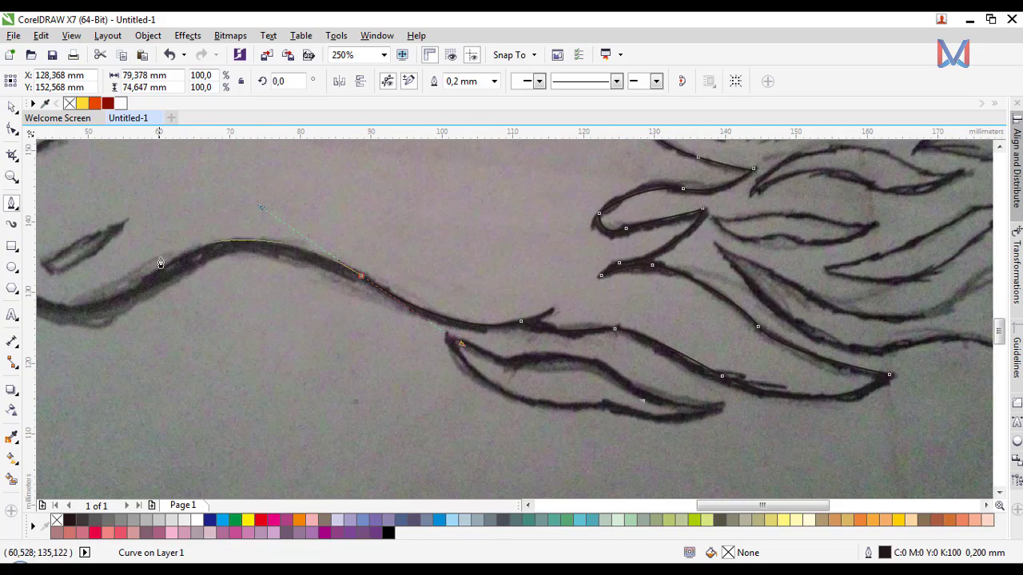
scroll(182, 264, down, 1)
scroll(160, 280, up, 1)
scroll(137, 285, down, 1)
scroll(119, 239, up, 1)
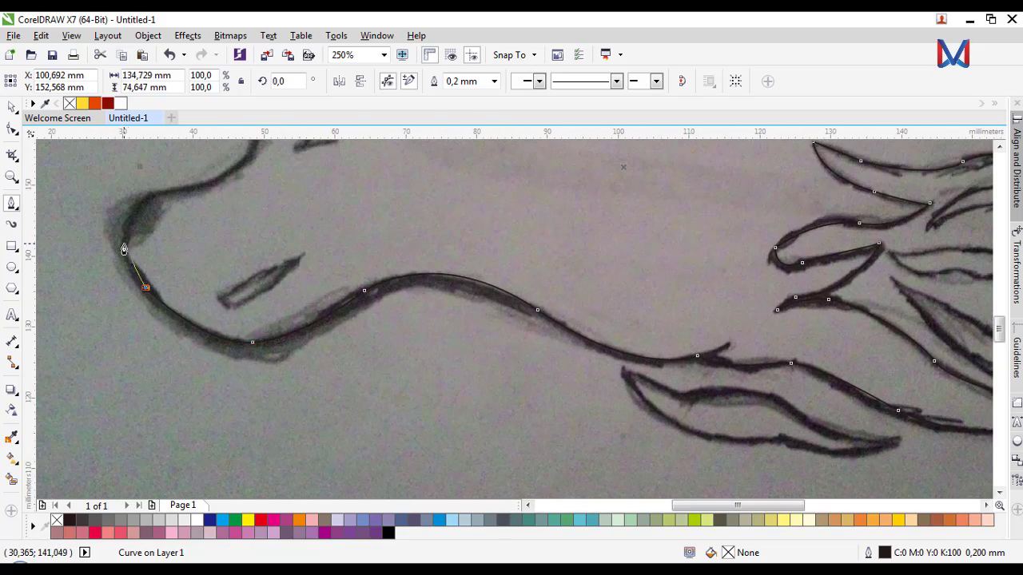
Step: Trace the muzzle and forehead up to the horn base to complete the head outline, about 137 mm wide overall
scroll(179, 185, up, 1)
click(180, 186)
scroll(180, 186, down, 5)
scroll(156, 330, up, 5)
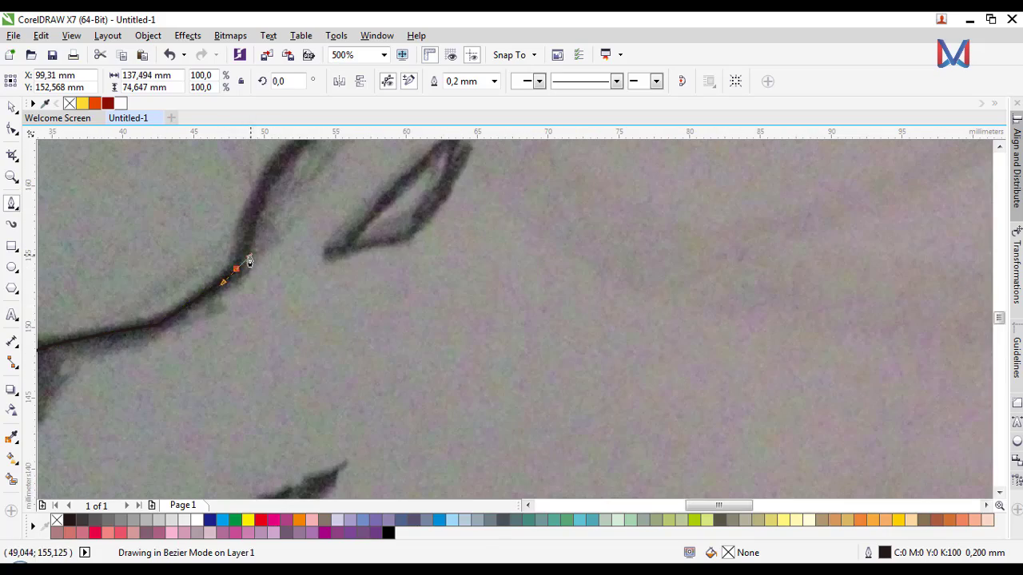
drag(236, 269, 250, 257)
scroll(271, 319, down, 2)
scroll(293, 344, up, 2)
scroll(482, 323, down, 3)
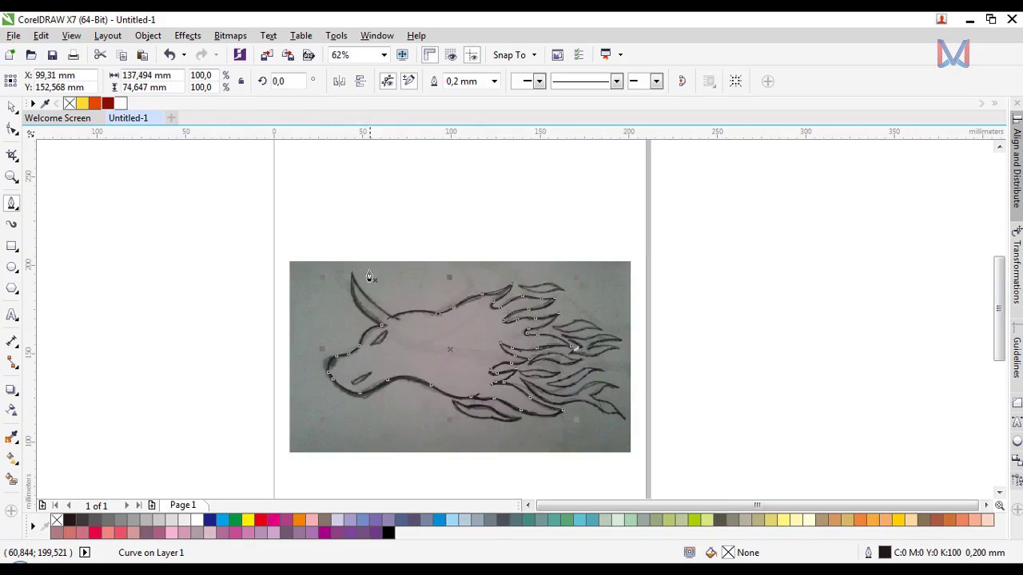
Step: Trace the horn as a separate curve about 28 mm wide and 30 mm high, and end the path
scroll(536, 411, up, 2)
drag(420, 248, 384, 178)
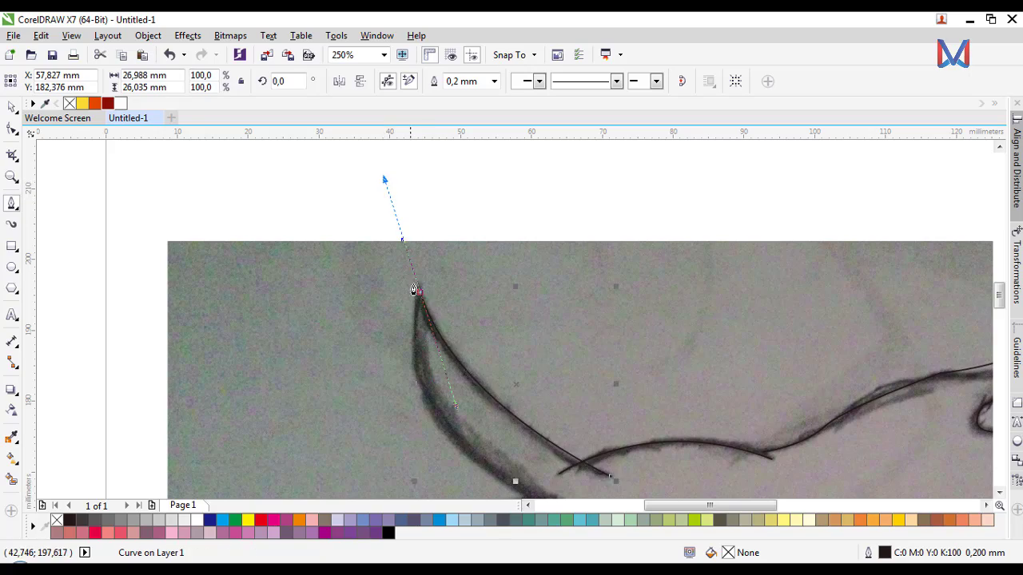
alt+click(417, 291)
scroll(417, 291, down, 2)
scroll(436, 334, up, 2)
drag(452, 349, 590, 438)
scroll(558, 380, up, 1)
key(Escape)
Step: Trace the detached flame below the neck as a closed shape about 39 mm wide and 10 mm high
scroll(306, 263, down, 5)
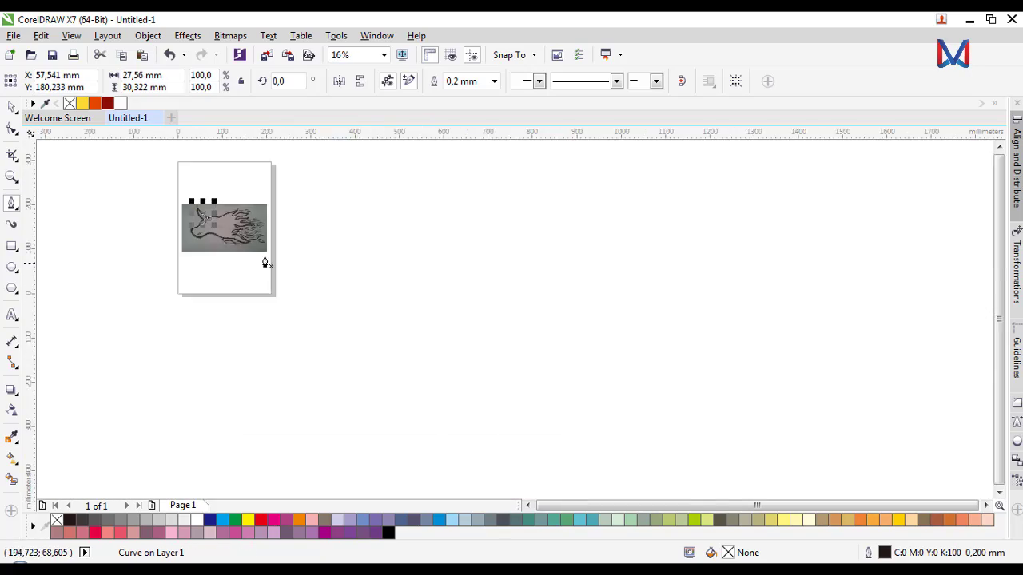
scroll(223, 237, up, 5)
click(405, 326)
drag(634, 357, 744, 411)
click(851, 412)
drag(545, 415, 372, 368)
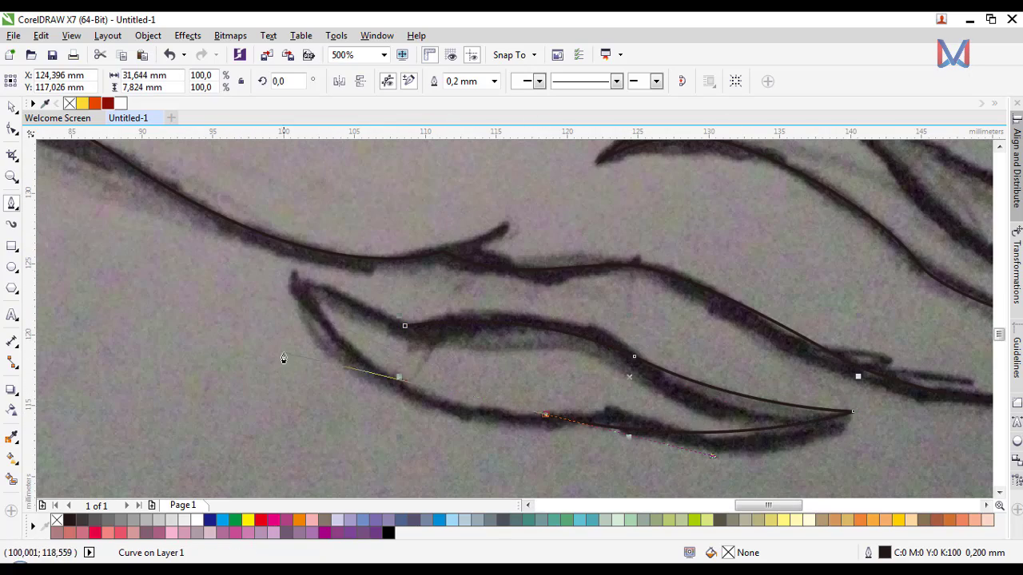
drag(223, 156, 292, 283)
scroll(194, 372, down, 2)
Step: Trace the large forked flame at the lower end of the mane as a closed shape
scroll(301, 277, up, 1)
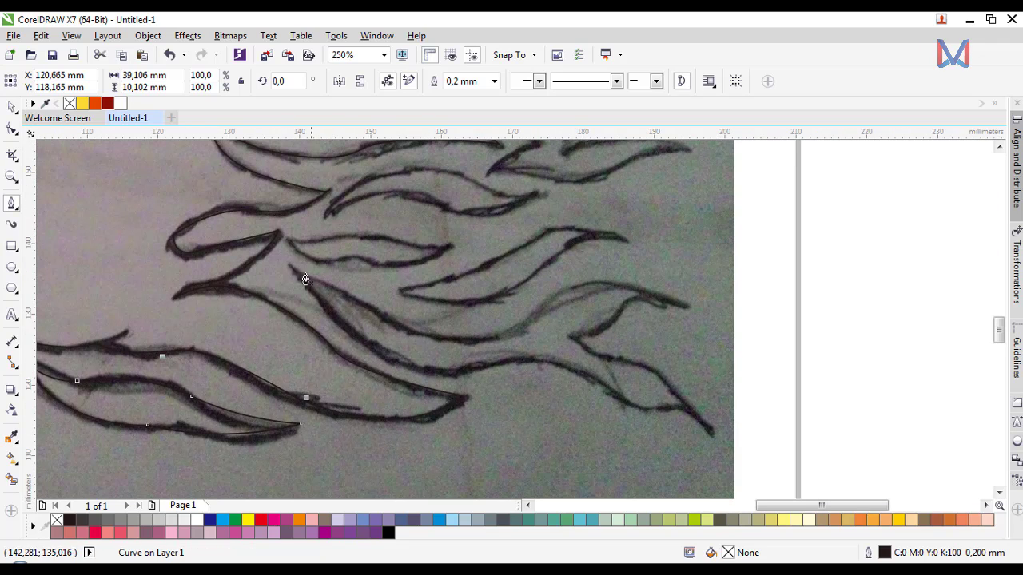
alt+click(409, 333)
drag(537, 315, 581, 265)
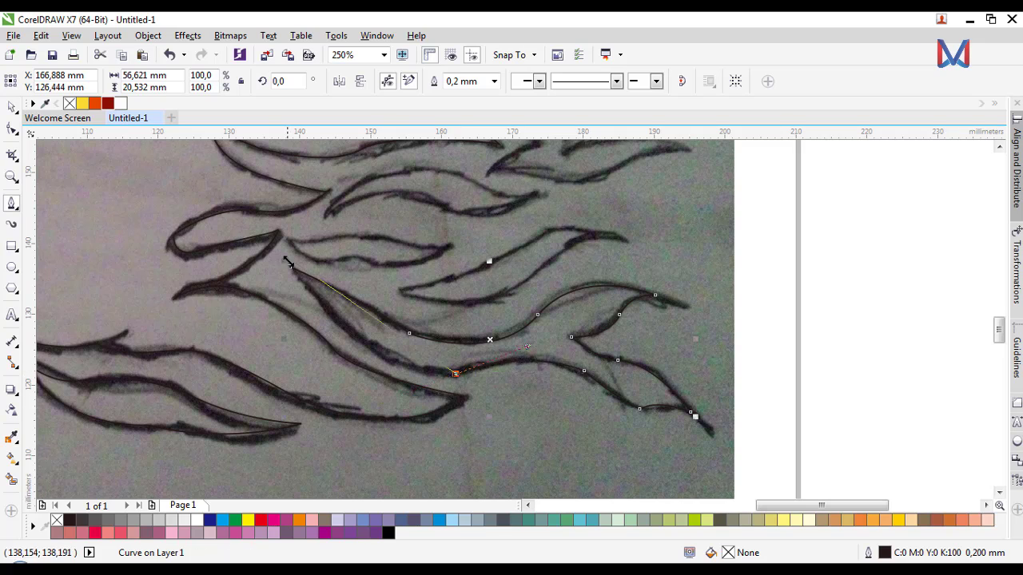
drag(292, 267, 331, 368)
Step: Trace the slim slanted flame just above the large forked flame, about 30 mm wide
scroll(349, 404, down, 1)
scroll(378, 261, up, 1)
click(373, 432)
drag(523, 368, 574, 324)
alt+click(523, 369)
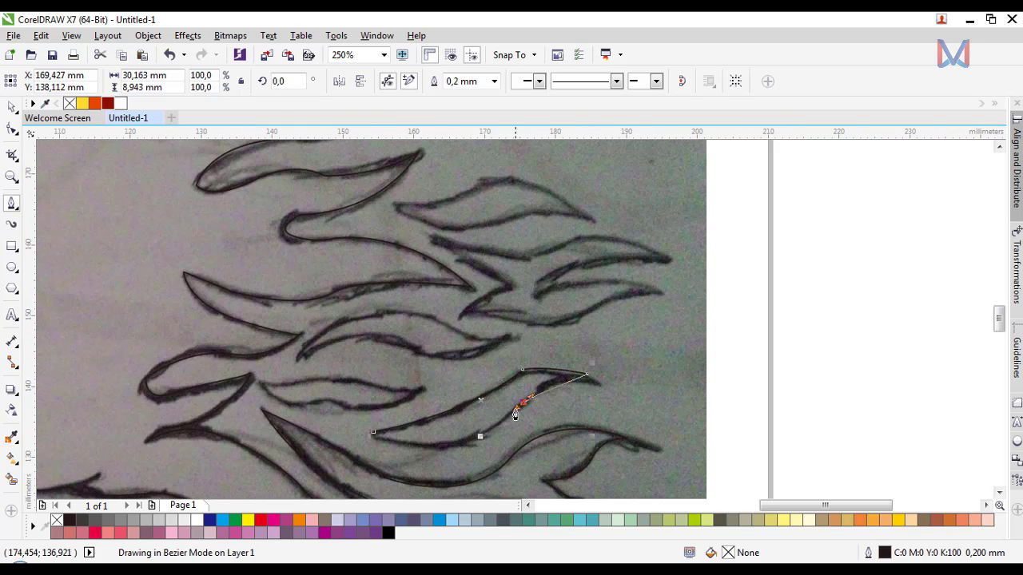
drag(483, 469, 486, 472)
Step: Trace the small lens-shaped flame beside the slanted one, about 22 mm wide
scroll(269, 395, up, 1)
click(256, 375)
drag(347, 366, 383, 363)
drag(445, 369, 483, 376)
click(573, 381)
drag(428, 422, 330, 417)
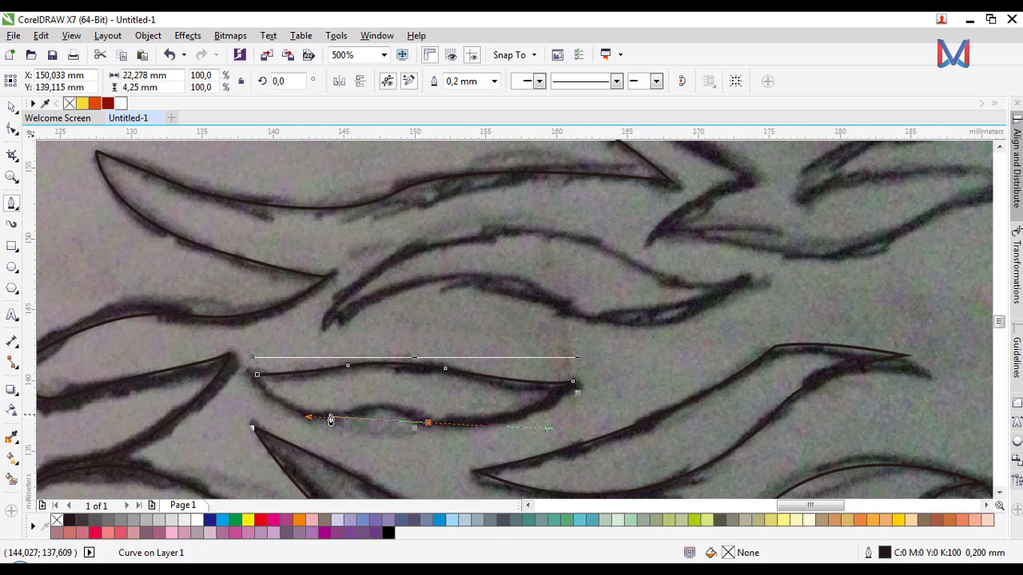
Step: Trace the wavy detached flame above the lens-shaped one, about 29 mm wide
scroll(261, 389, down, 1)
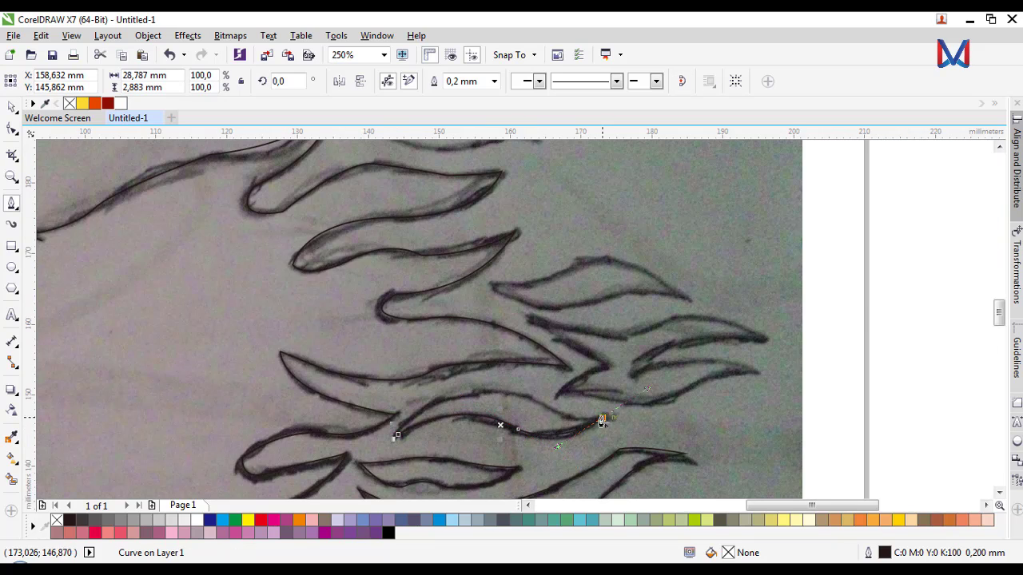
drag(447, 373, 448, 373)
scroll(498, 336, down, 1)
scroll(569, 352, up, 2)
Step: Trace the double-tipped flame at the outer end of the mane as a closed shape about 31 mm wide and 12 mm high
click(405, 384)
drag(564, 402, 662, 426)
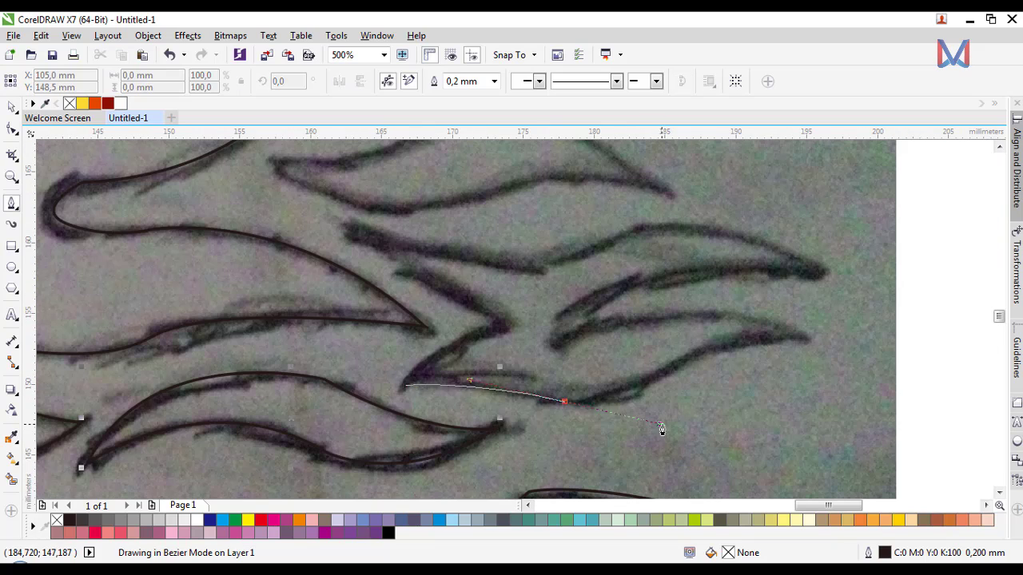
drag(700, 349, 771, 315)
drag(803, 341, 831, 353)
click(559, 347)
click(796, 274)
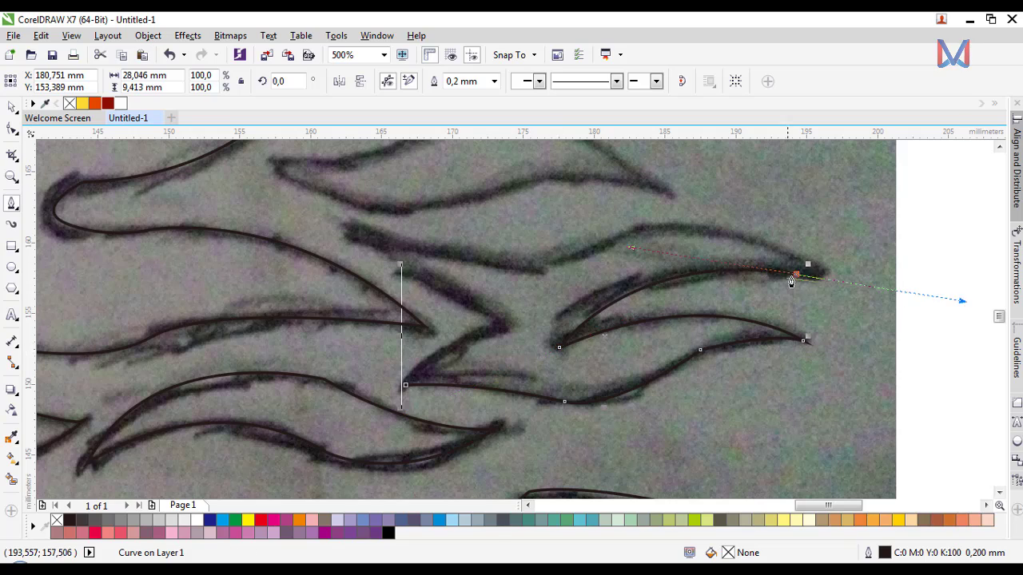
click(557, 261)
click(360, 227)
click(503, 326)
click(406, 385)
Step: Trace the detached flame directly above the double-tipped one as a closed shape about 26 mm wide
scroll(565, 421, down, 2)
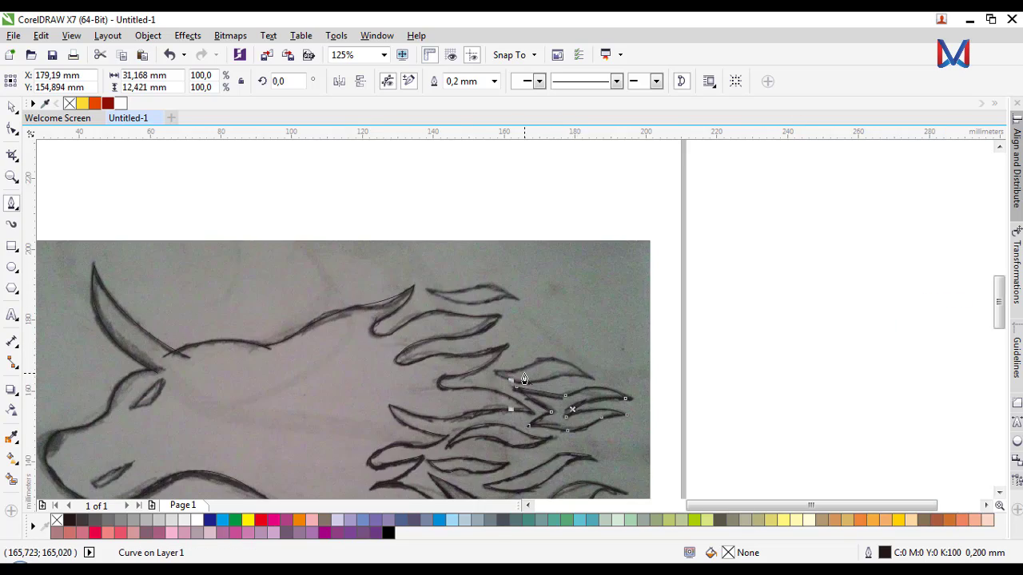
scroll(522, 359, up, 2)
click(414, 367)
drag(590, 327, 644, 311)
drag(779, 389, 830, 444)
double_click(779, 359)
drag(573, 383, 502, 416)
drag(415, 336, 511, 415)
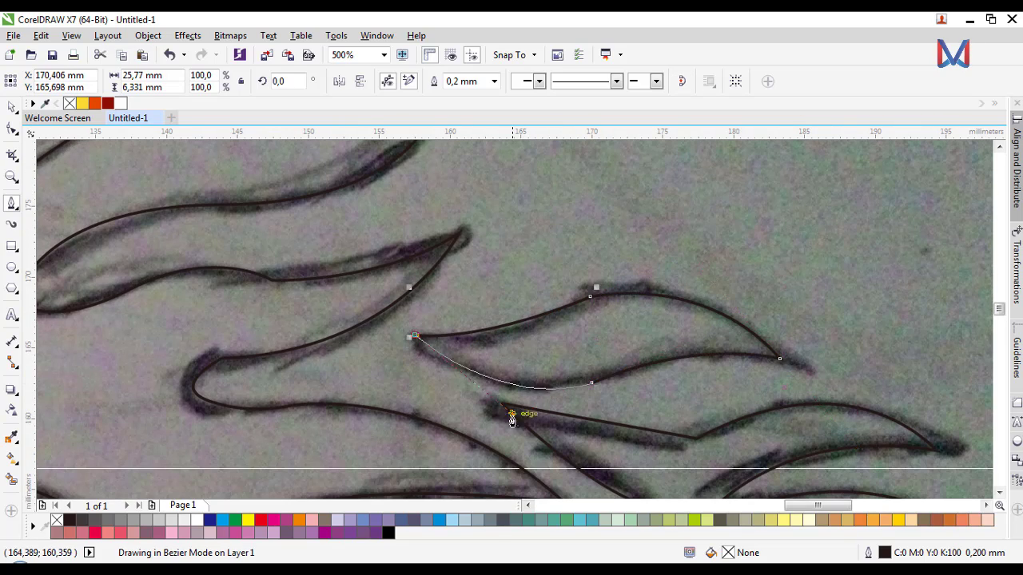
Step: Trace the topmost detached flame beside the first flame tip as a closed shape about 24 mm wide
scroll(558, 331, down, 2)
scroll(446, 251, up, 2)
click(486, 259)
mouse_move(695, 245)
mouse_down()
mouse_move(818, 217)
mouse_move(697, 253)
mouse_up()
drag(823, 294, 819, 299)
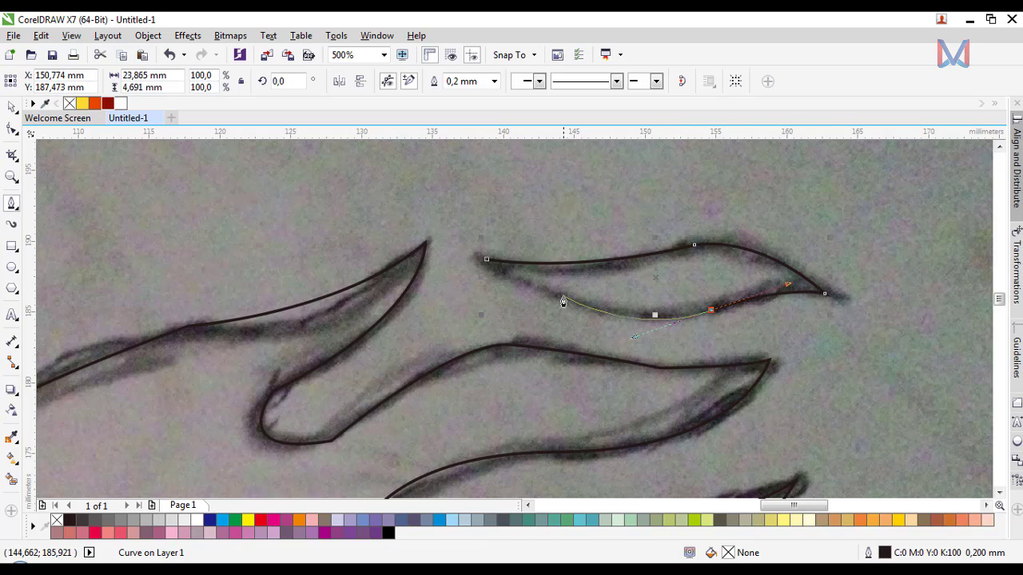
click(486, 259)
scroll(604, 281, down, 3)
key(space)
click(479, 429)
drag(479, 429, 127, 359)
key(ctrl+z)
scroll(452, 361, up, 3)
key(space)
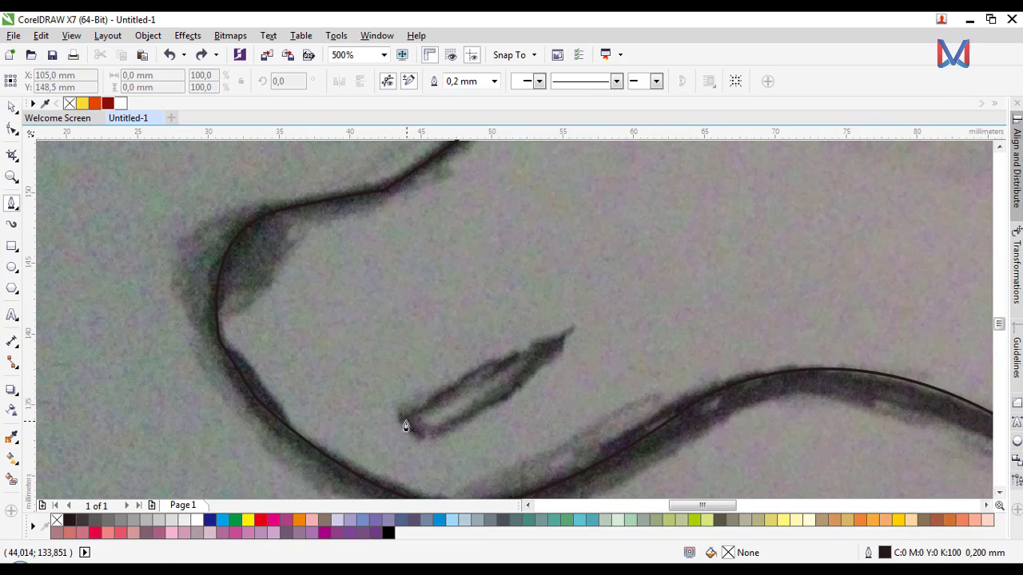
Step: Trace the slanted nostril on the bull's snout as a closed shape about 12 mm wide and 7 mm high
click(405, 419)
click(423, 439)
click(567, 334)
click(404, 419)
Step: Move the scanned sketch off the page, about 390 mm sideways, leaving the traced curves on the page
scroll(405, 419, down, 3)
scroll(423, 380, up, 3)
click(422, 376)
click(539, 259)
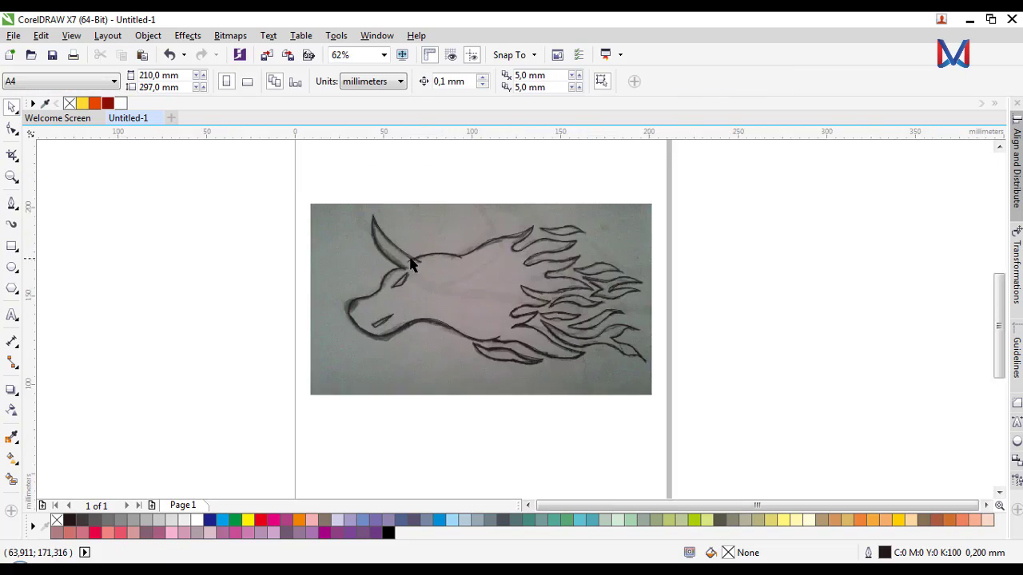
drag(457, 377, 848, 364)
click(333, 325)
scroll(333, 326, down, 1)
drag(601, 307, 759, 374)
click(447, 356)
Step: Reposition the open end node of the head-and-mane curve onto the arc running from the horn to the mane
scroll(430, 341, up, 2)
scroll(393, 331, up, 2)
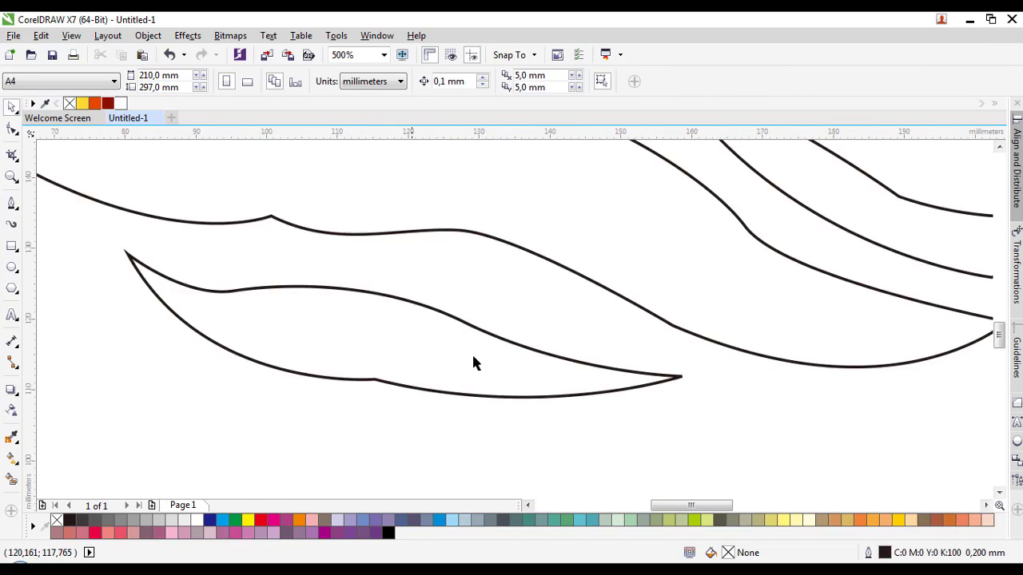
scroll(221, 228, down, 2)
scroll(434, 303, down, 2)
scroll(456, 283, up, 3)
scroll(413, 234, down, 1)
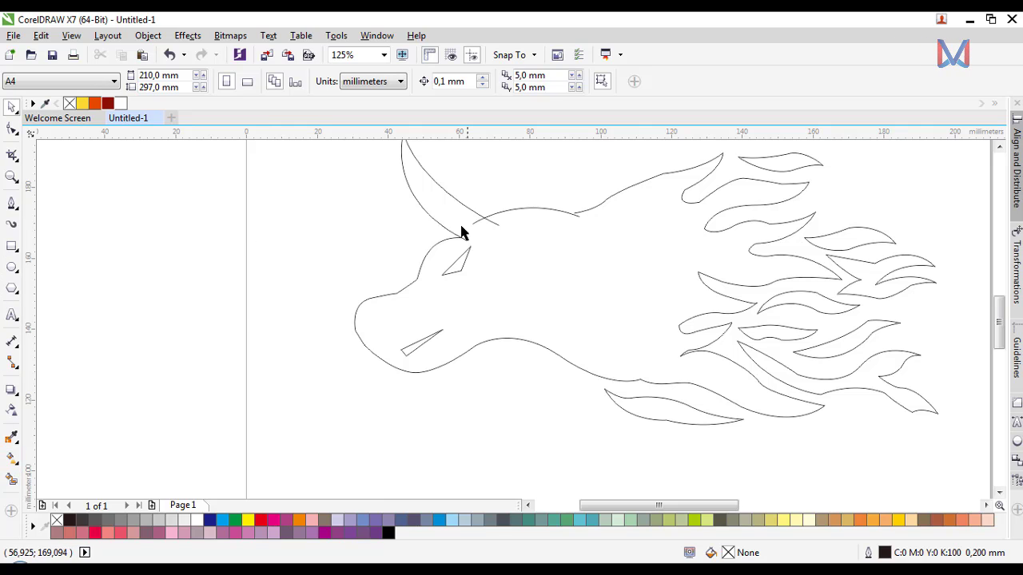
scroll(589, 210, up, 3)
click(561, 225)
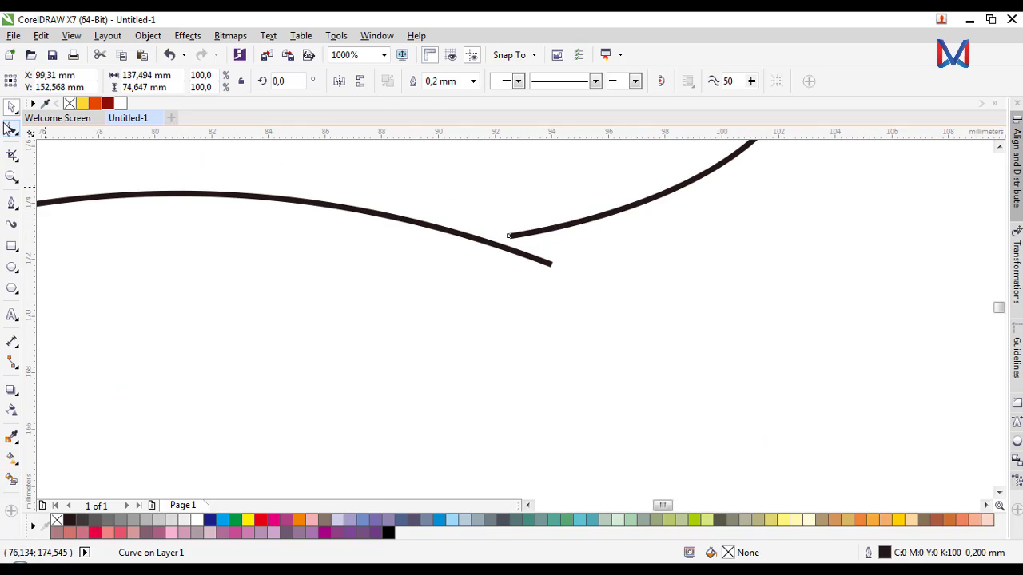
click(10, 128)
scroll(484, 243, up, 1)
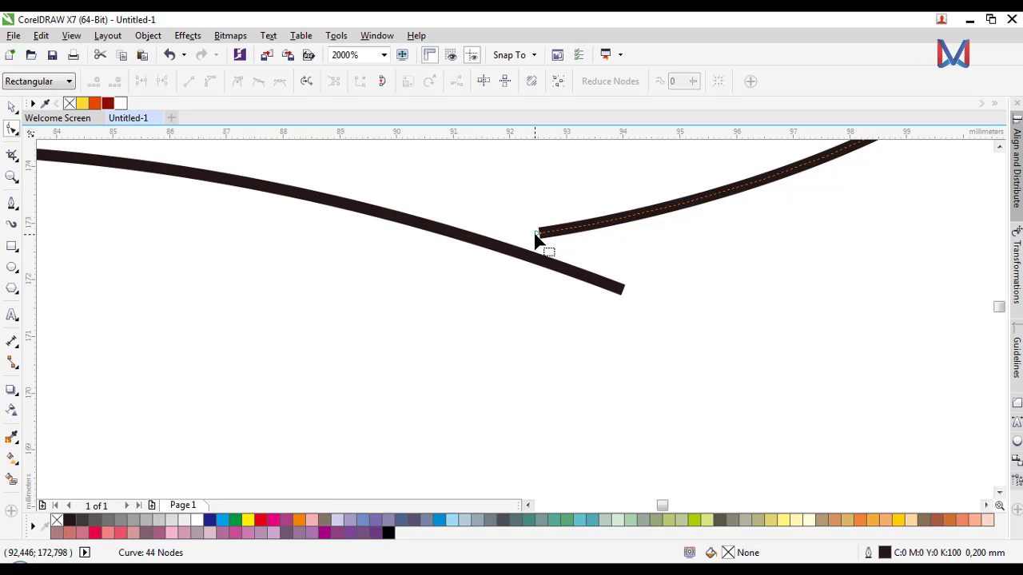
drag(540, 234, 508, 243)
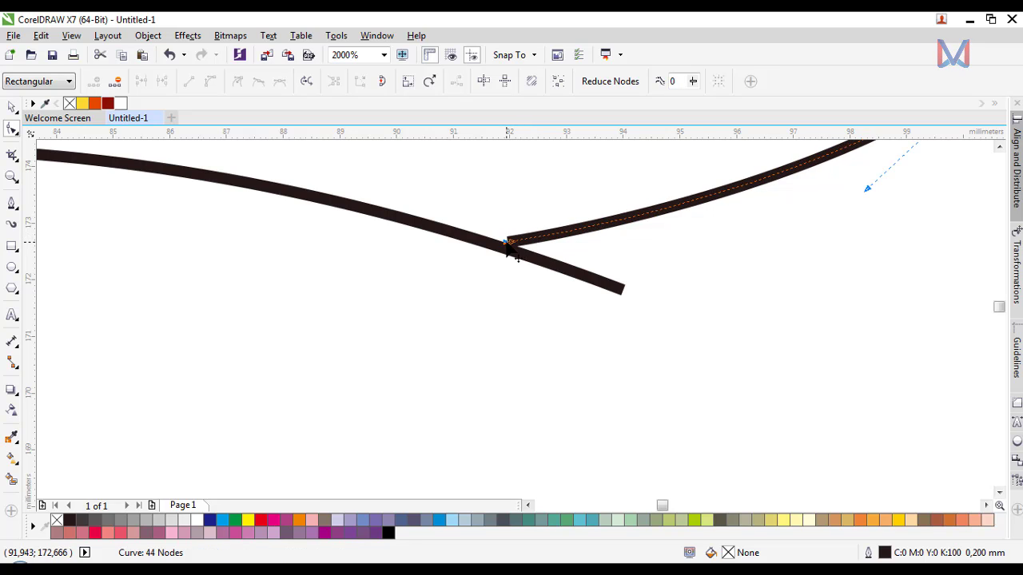
Step: Set the outline width of the head-and-mane curve to 1.0 mm
scroll(546, 231, down, 5)
click(11, 107)
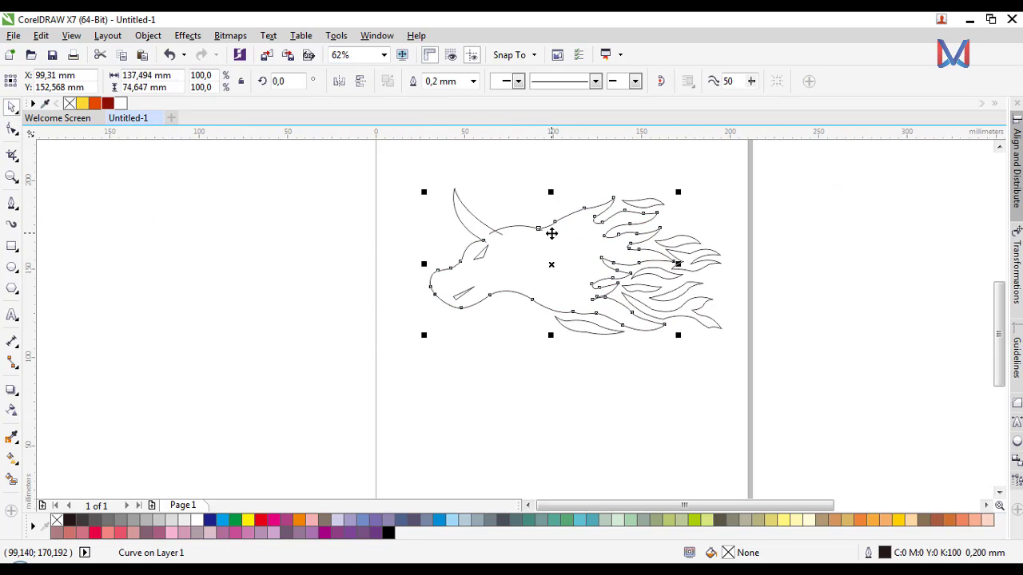
scroll(563, 263, up, 1)
click(144, 37)
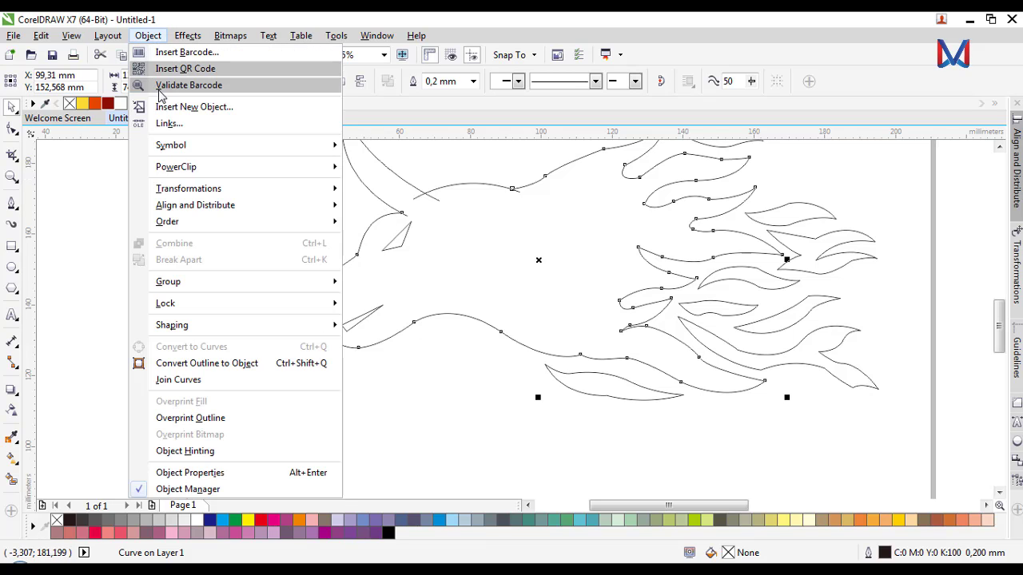
key(Escape)
click(473, 82)
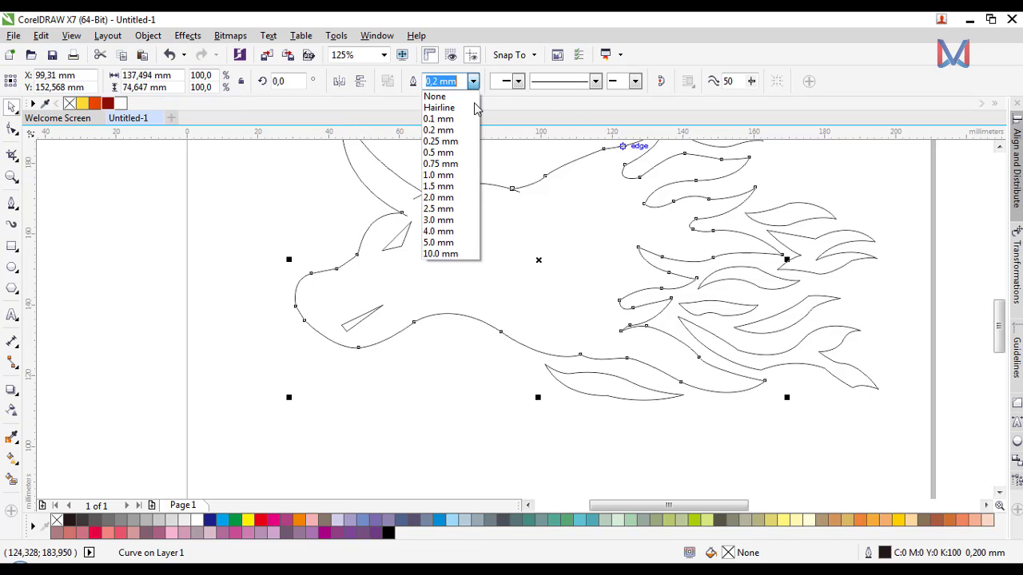
click(452, 185)
click(472, 82)
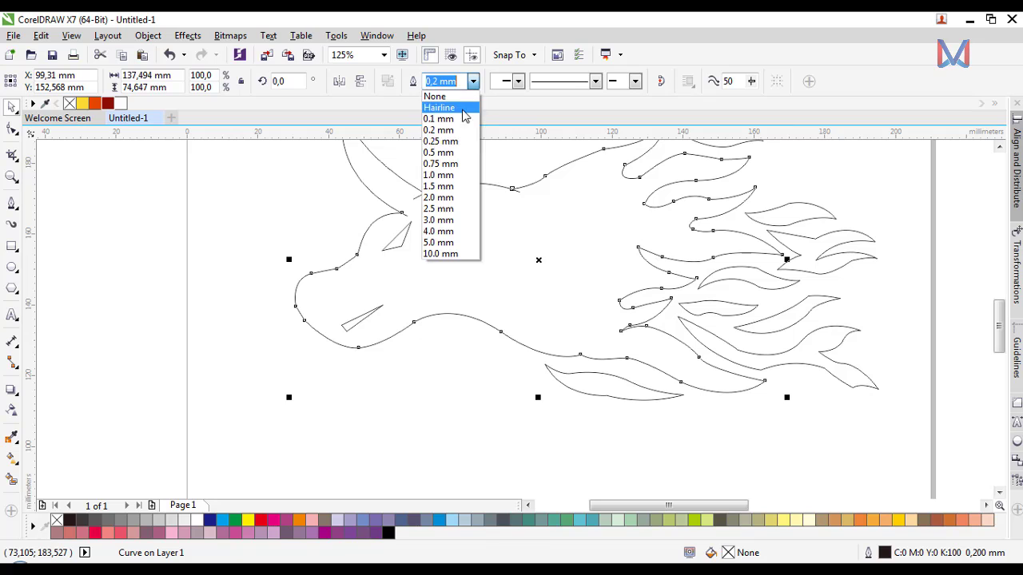
click(446, 172)
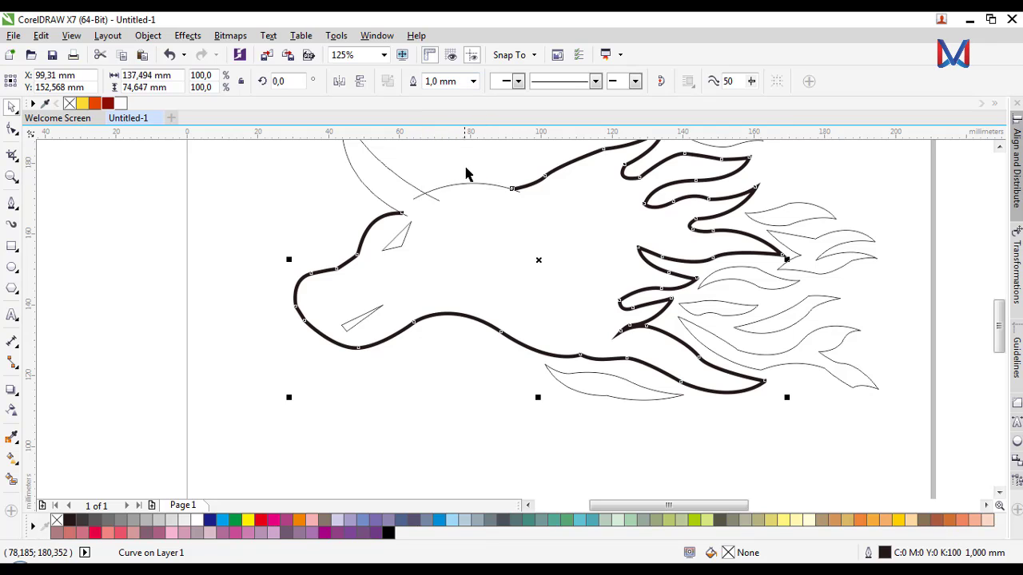
Step: Add the horn and the arc behind it to the selection and set all three outline widths to 1.0 mm
shift+click(401, 186)
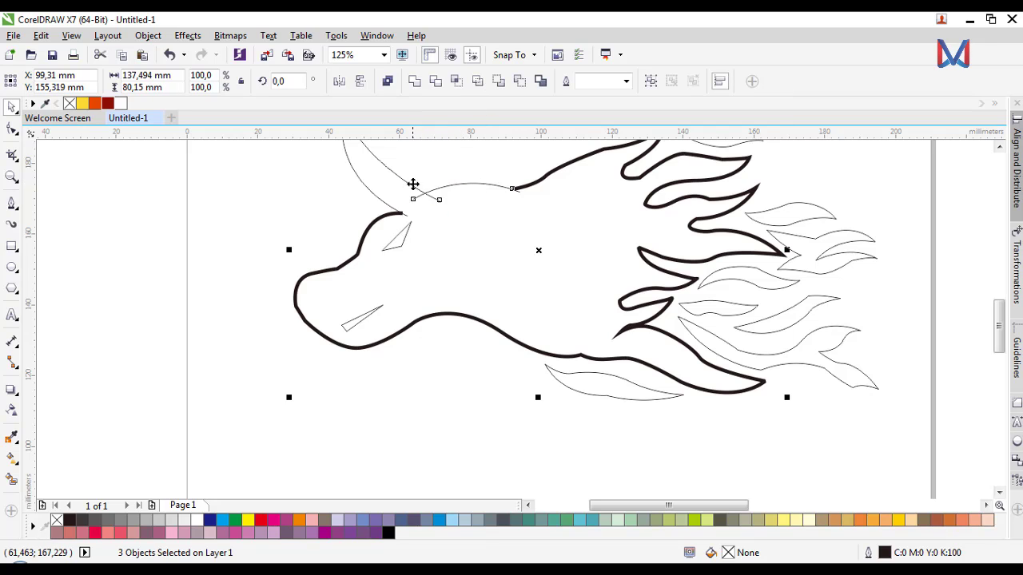
click(626, 81)
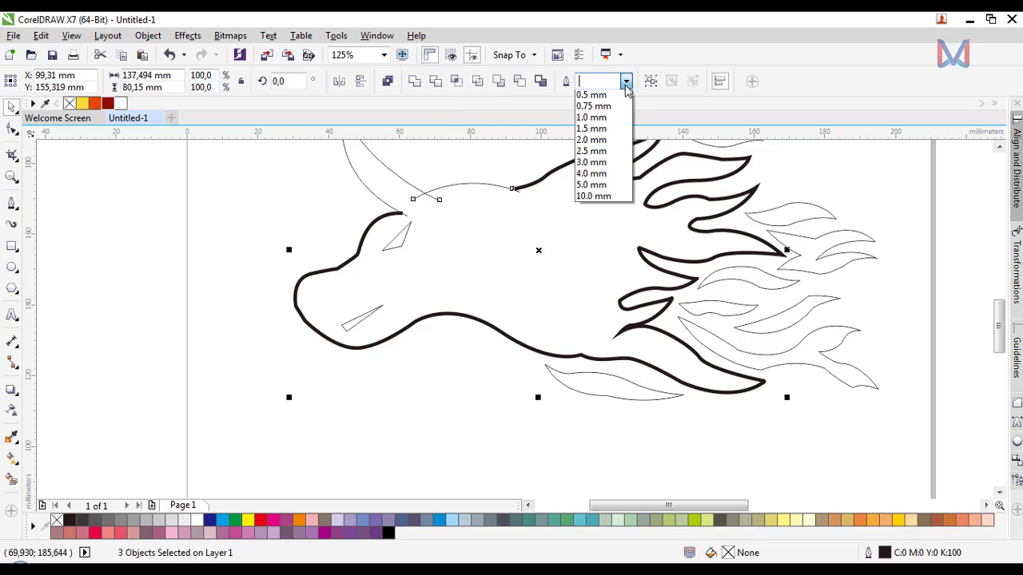
click(611, 119)
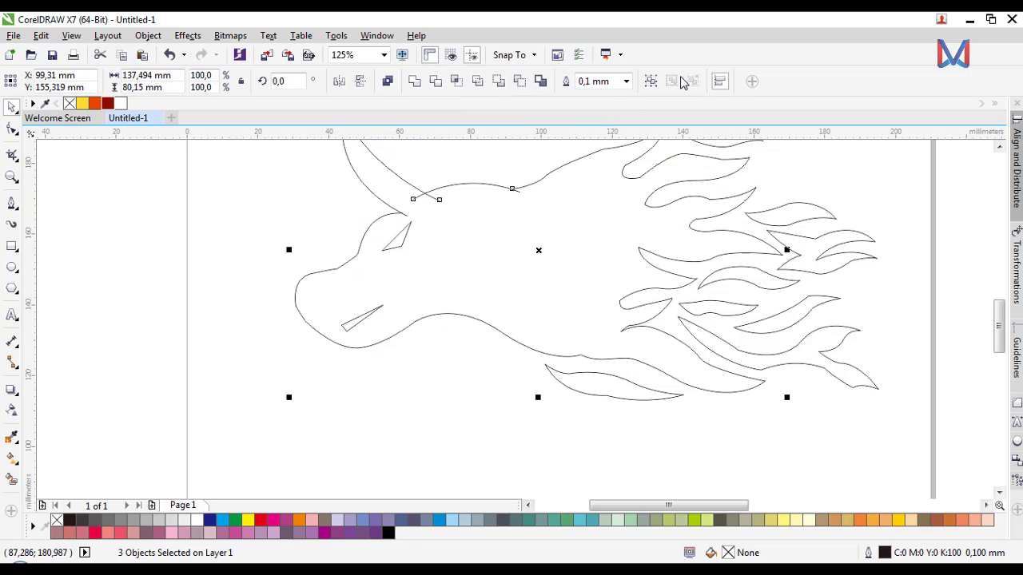
click(626, 81)
click(605, 175)
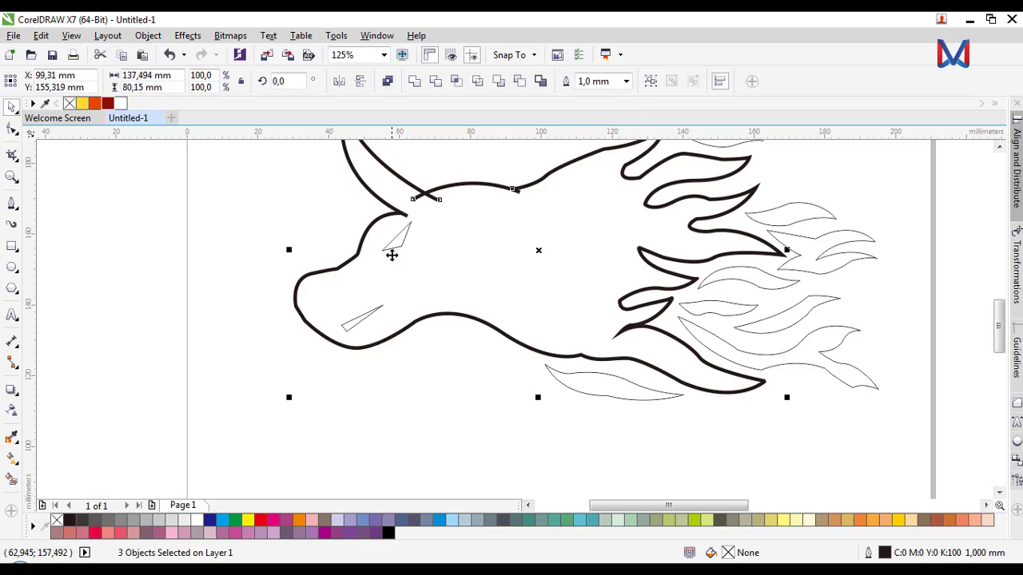
Step: Examine the outline weight of the head, horn and crown against the thin flames, including the joins at the horn base
scroll(395, 256, down, 2)
click(474, 385)
scroll(380, 279, up, 2)
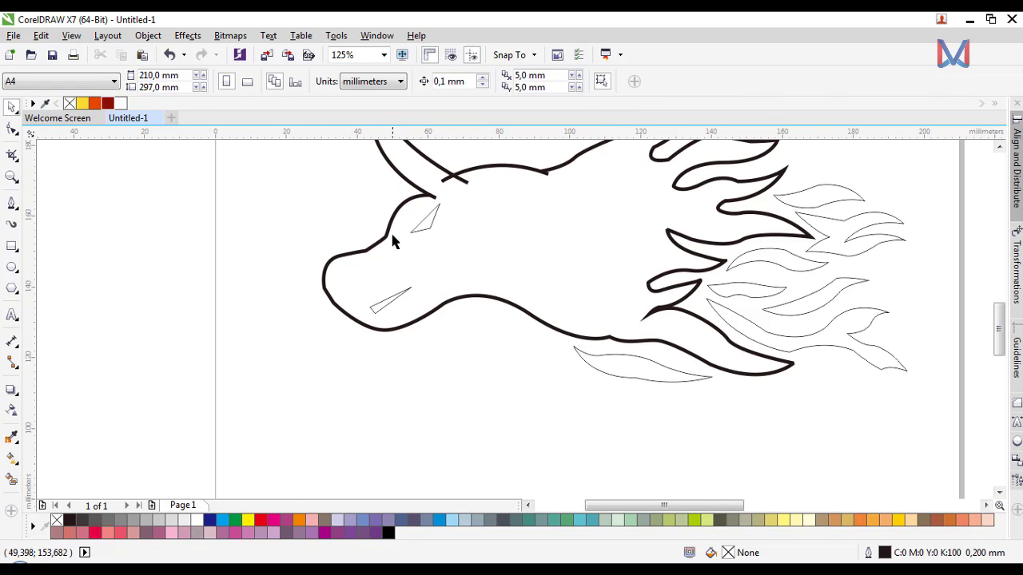
scroll(448, 232, down, 4)
scroll(520, 274, up, 4)
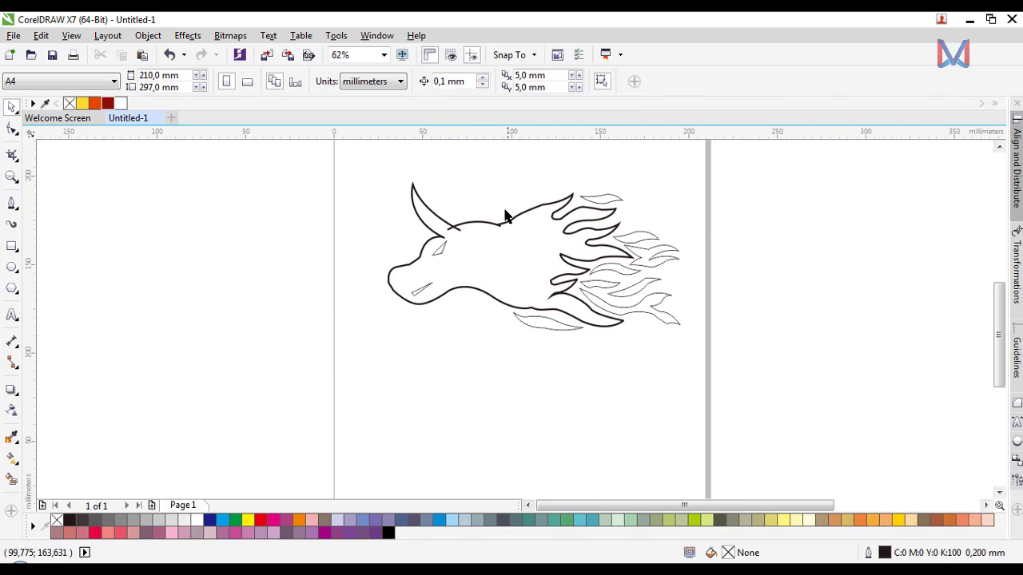
scroll(481, 225, down, 2)
scroll(465, 219, up, 2)
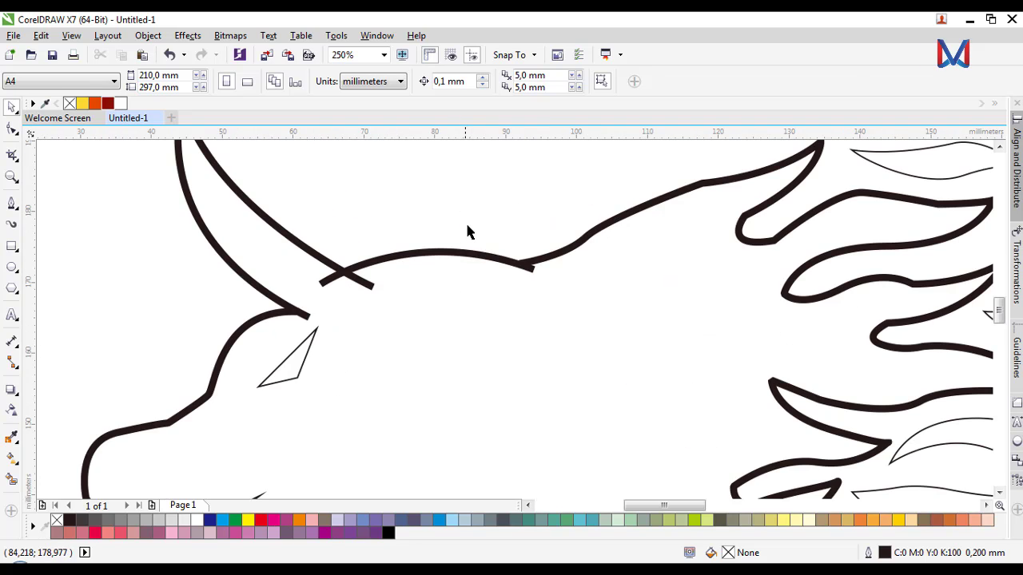
scroll(468, 232, down, 2)
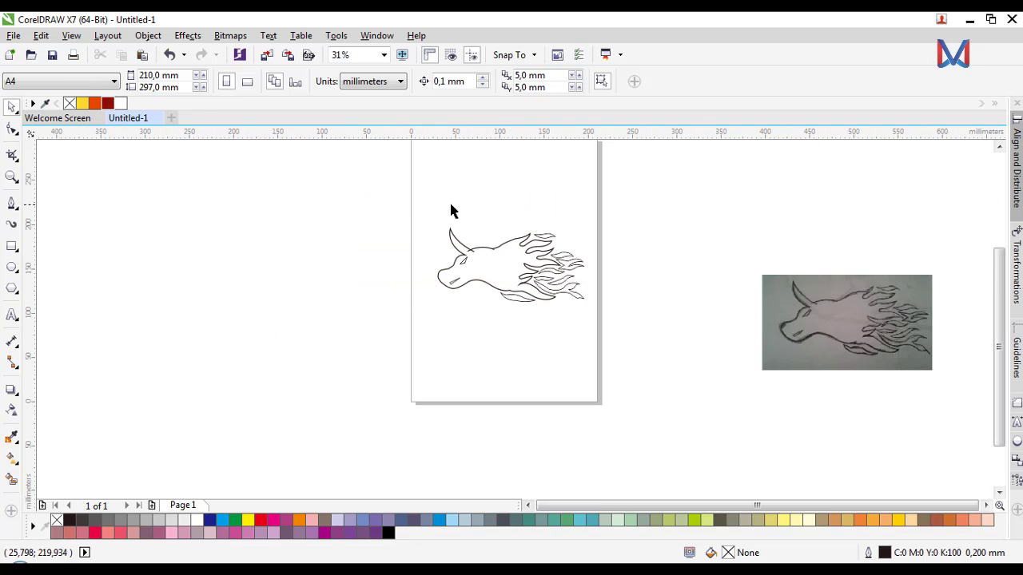
Step: Set the outline width of the head-and-mane curve and the horn to 1.5 mm
scroll(501, 240, up, 2)
click(505, 270)
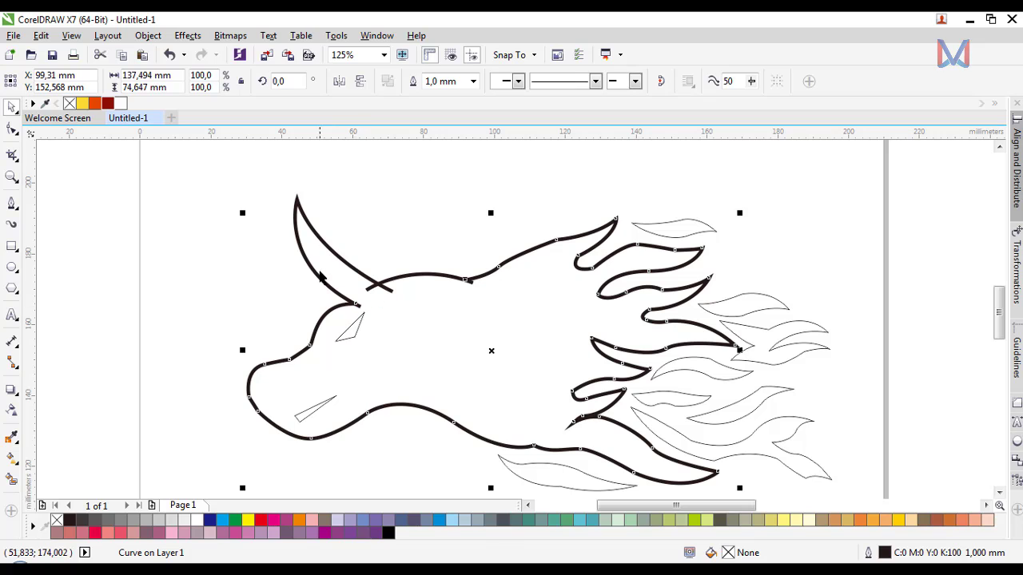
shift+click(307, 266)
click(624, 83)
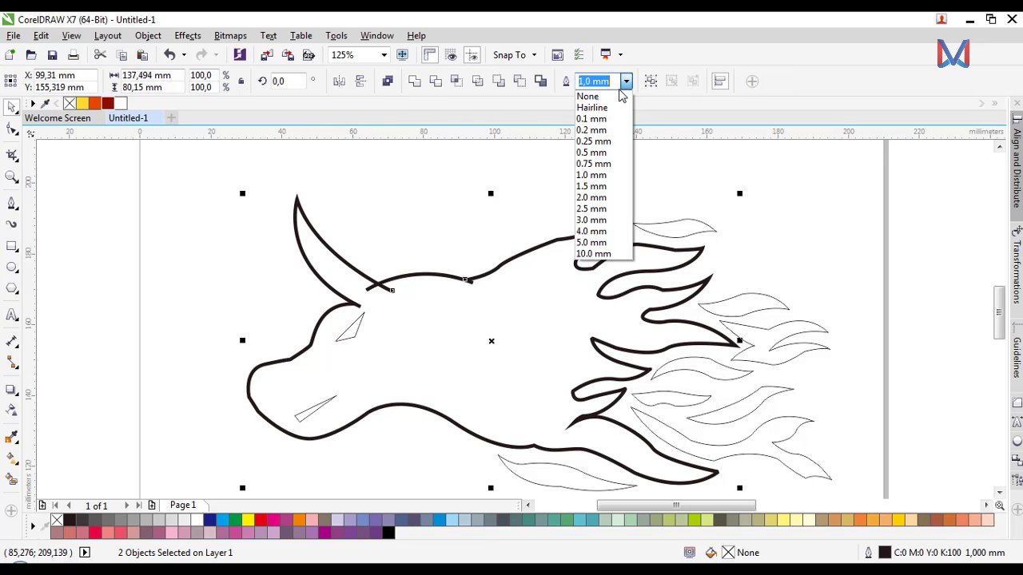
click(604, 186)
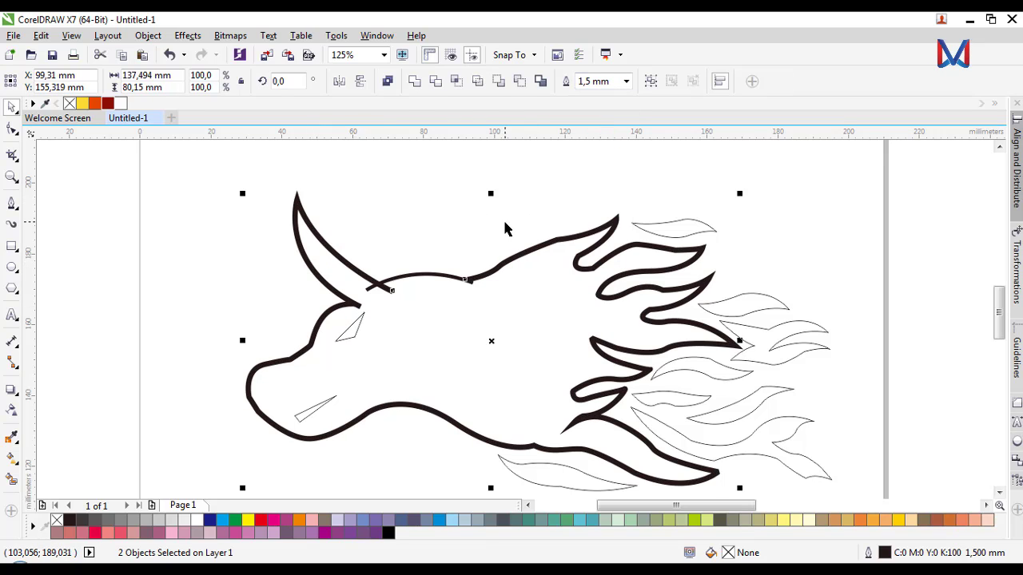
Step: Set the outline width of the arc between the horn and the mane to 1.5 mm
click(504, 229)
click(431, 277)
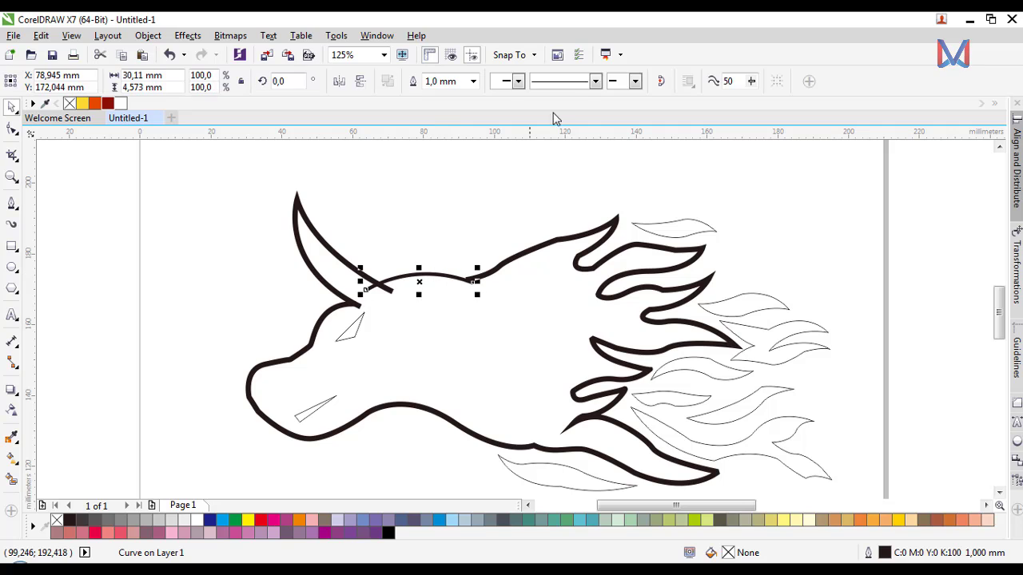
click(473, 82)
click(454, 186)
click(457, 198)
Step: Convert the outlines of the head-and-mane curve, the crown arc and the horn to objects
scroll(467, 204, down, 4)
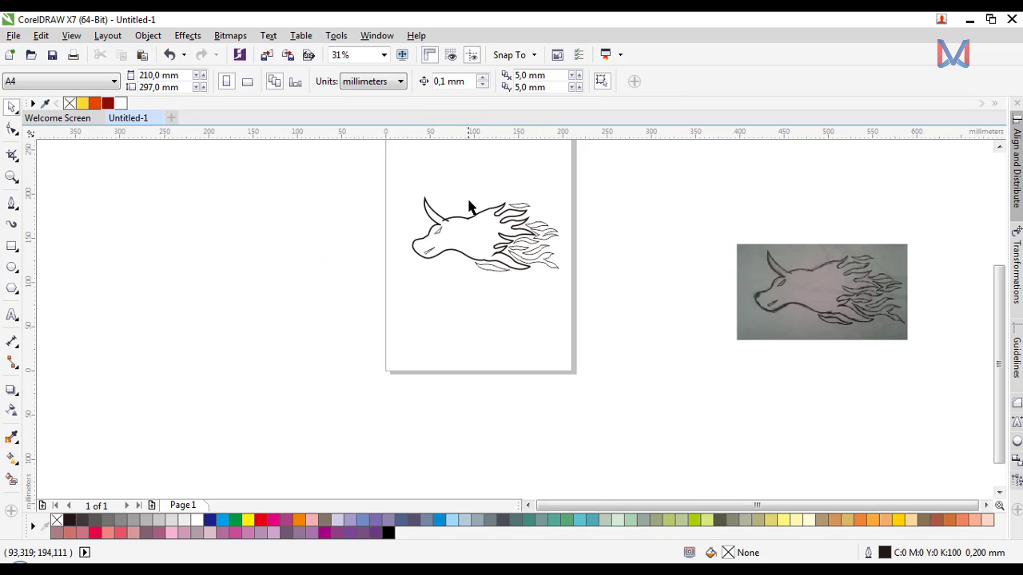
scroll(453, 246, up, 3)
click(471, 194)
scroll(471, 193, up, 1)
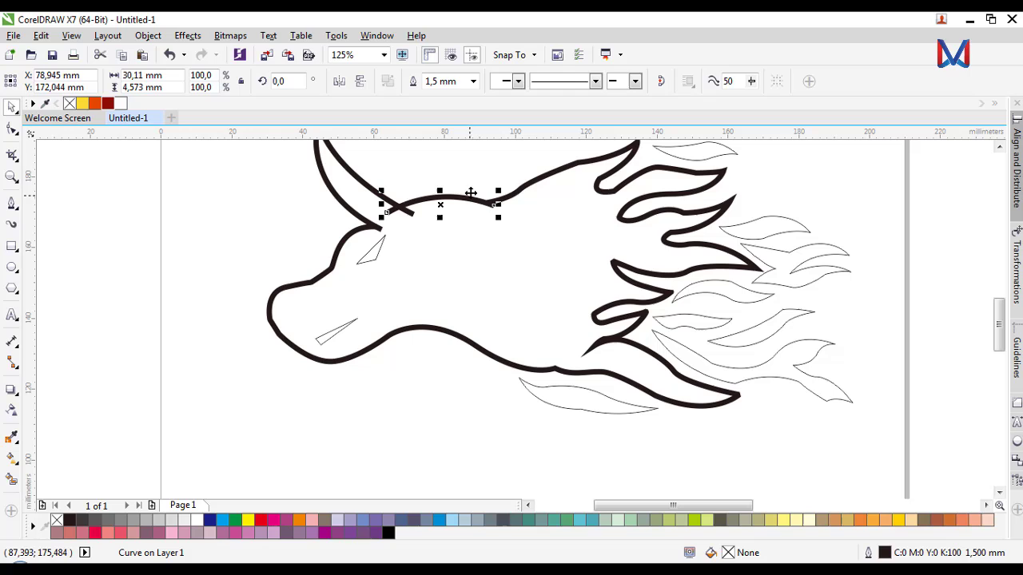
shift+click(533, 189)
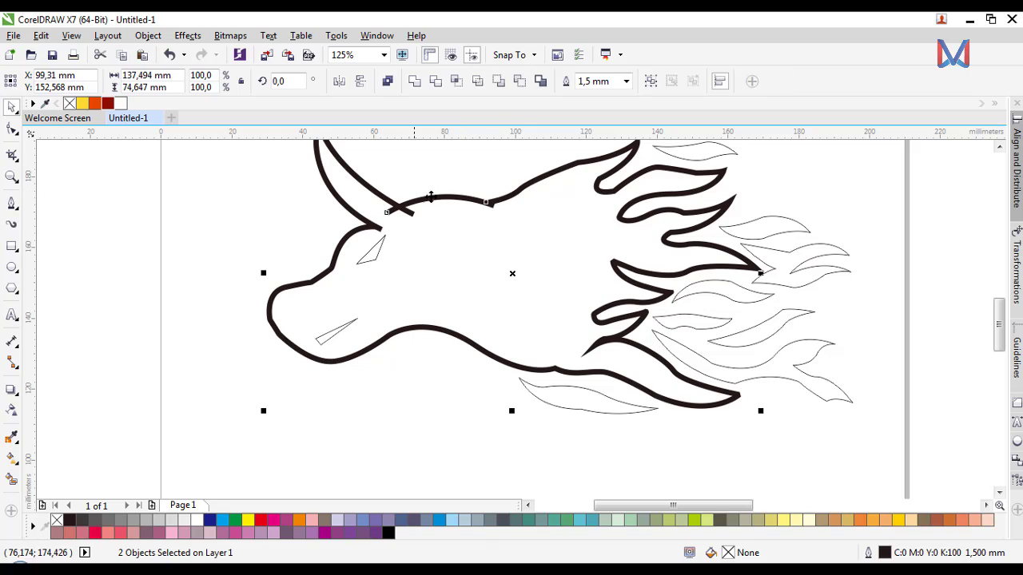
click(148, 35)
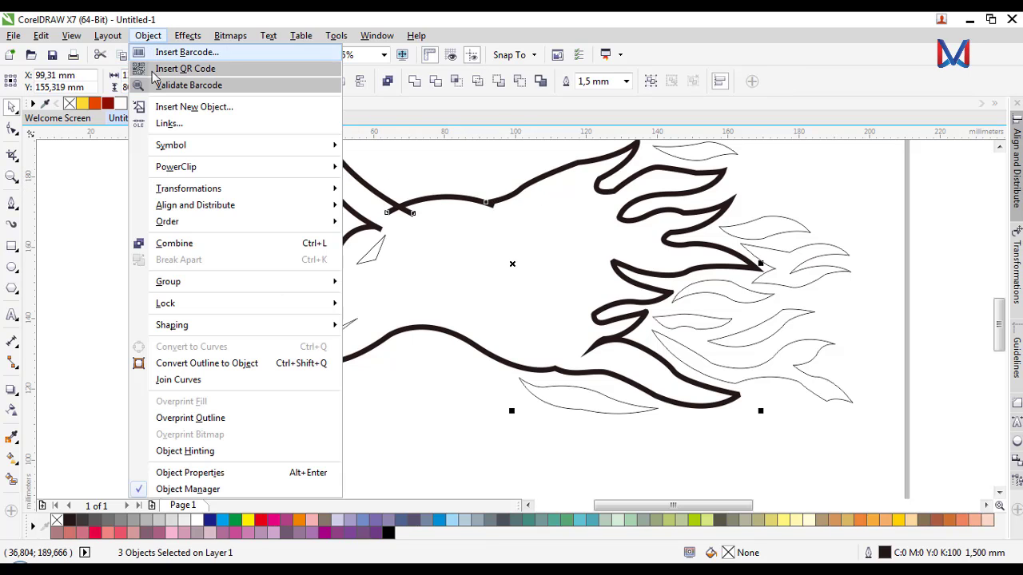
click(200, 366)
click(333, 411)
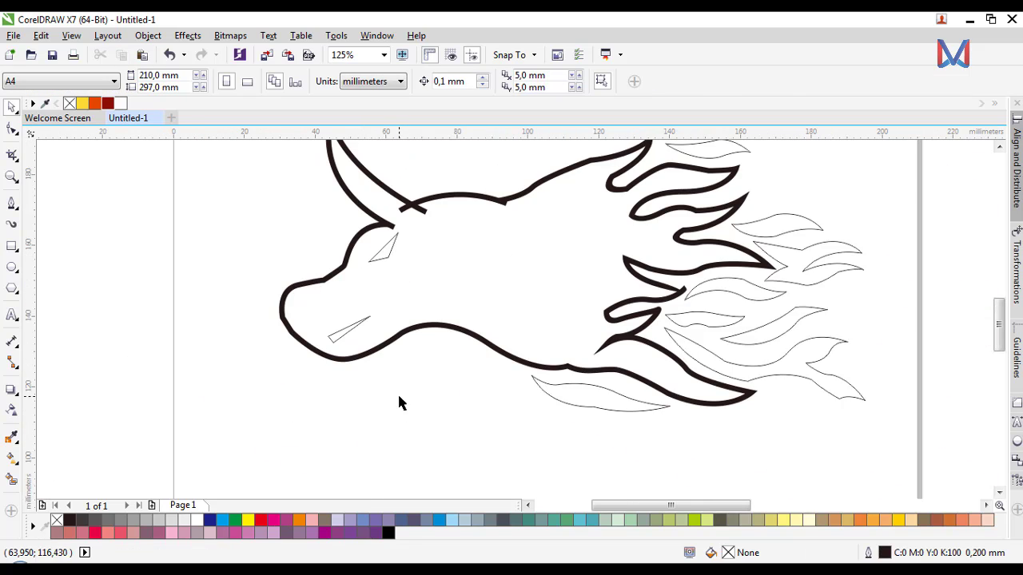
Step: Delete the surplus node beside the small peak where the lower neck line meets the lowest mane flame
scroll(397, 392, down, 4)
scroll(347, 309, up, 4)
scroll(403, 386, down, 2)
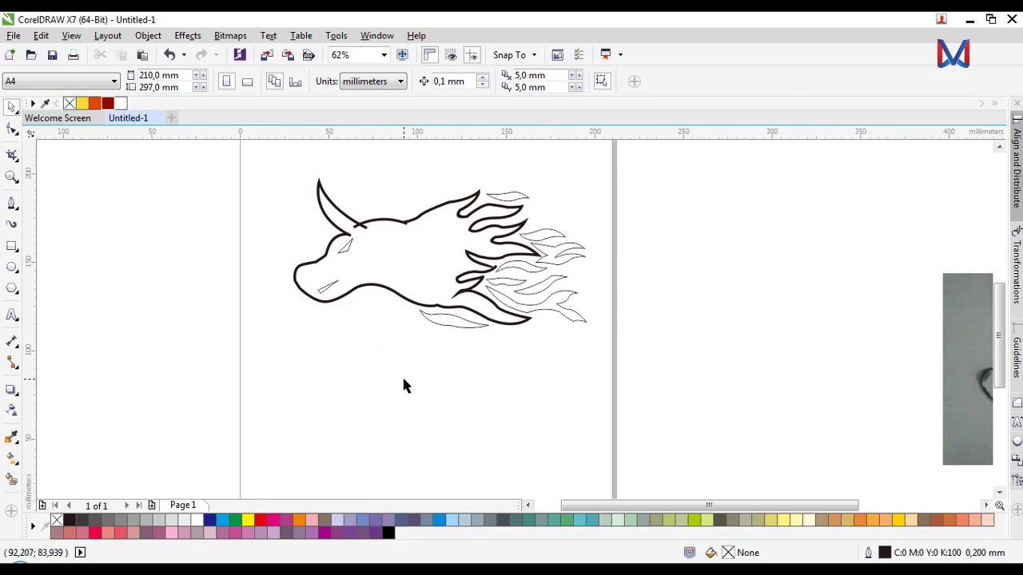
scroll(441, 276, up, 1)
click(431, 341)
scroll(433, 344, up, 2)
click(11, 129)
scroll(452, 323, up, 3)
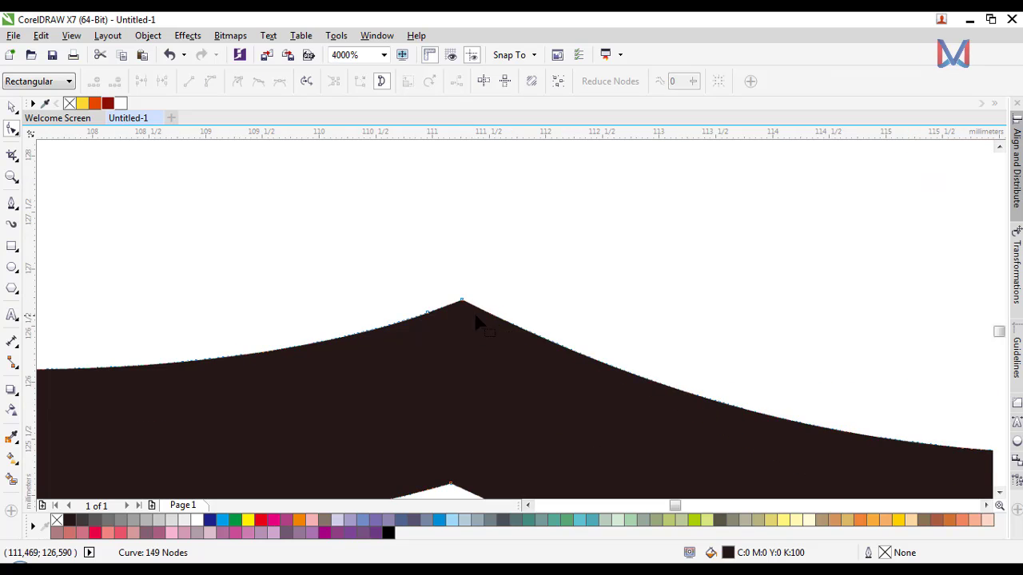
double_click(427, 312)
Step: Delete the surplus nodes on the upper edge of the lowest mane flame near its inner end
scroll(451, 321, down, 4)
scroll(595, 278, up, 2)
scroll(424, 193, up, 1)
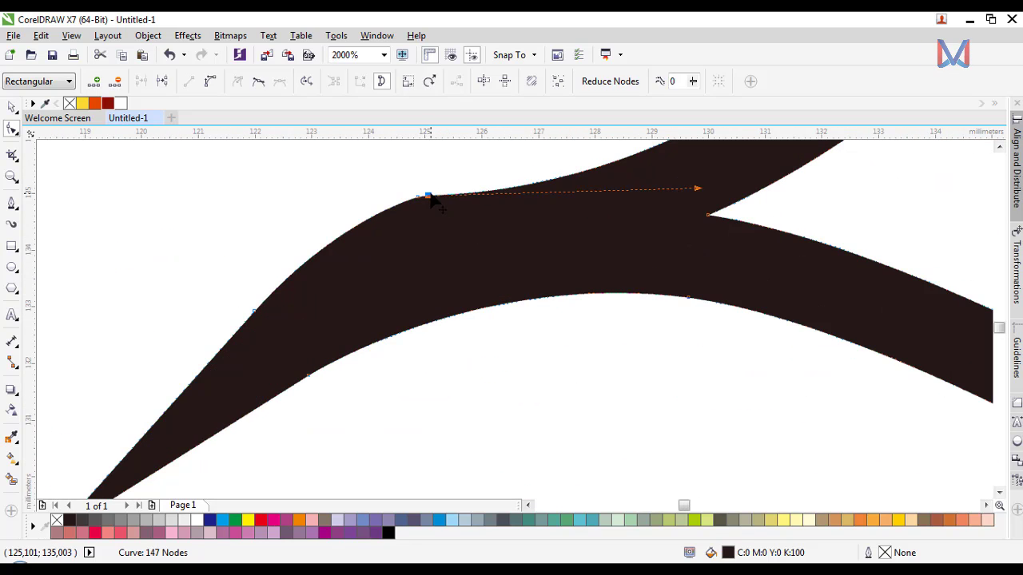
key(Delete)
scroll(392, 302, down, 3)
key(Delete)
Step: Delete the surplus nodes at the rounded inner end of the small flame and the pointed inner end above it
scroll(438, 249, down, 2)
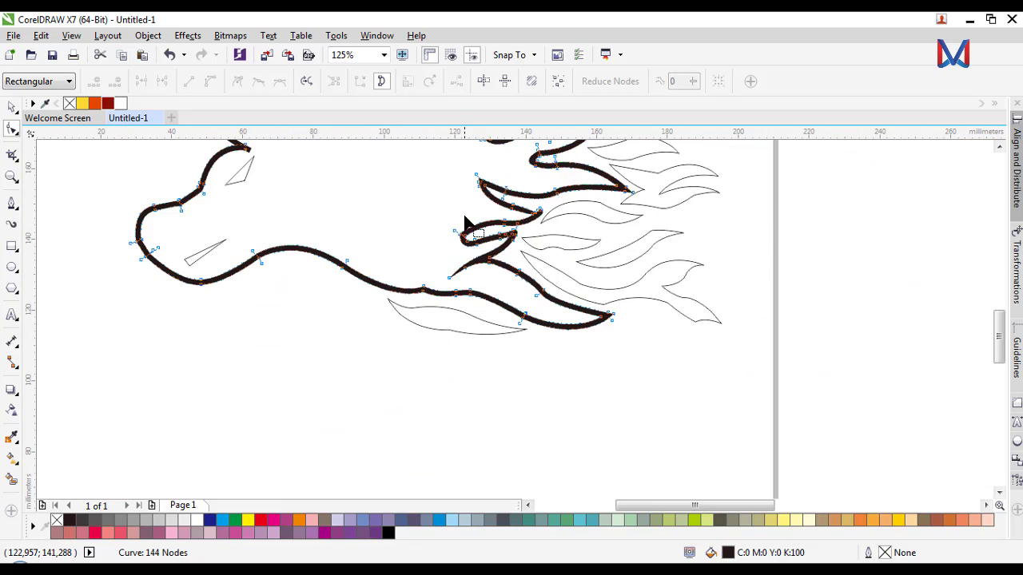
scroll(438, 328, up, 3)
key(Delete)
scroll(437, 316, down, 2)
scroll(443, 231, up, 3)
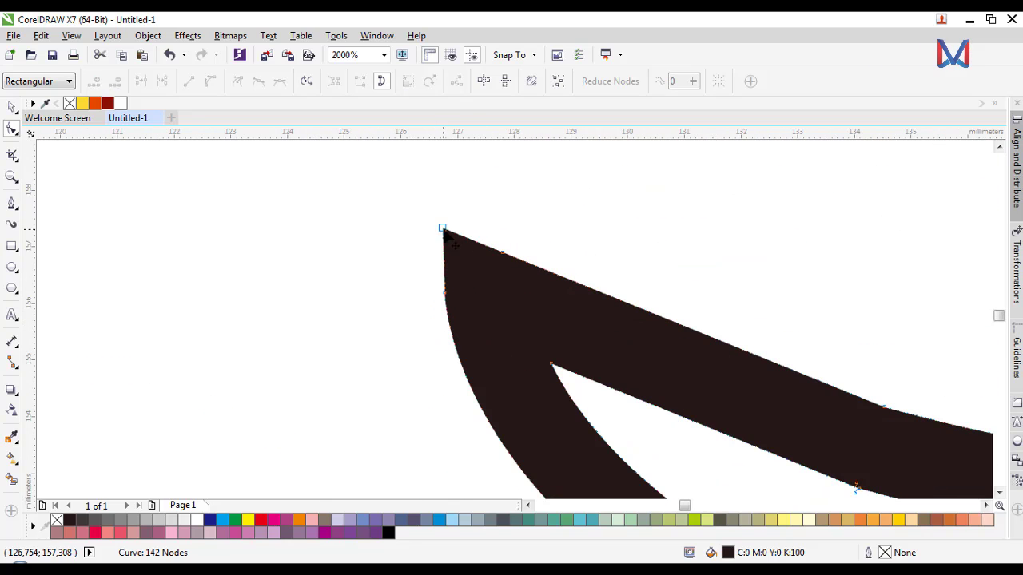
key(Delete)
key(Delete)
Step: Delete the surplus nodes along the underside of the pointed flame and on the bend of the flame gap above it
scroll(406, 293, down, 3)
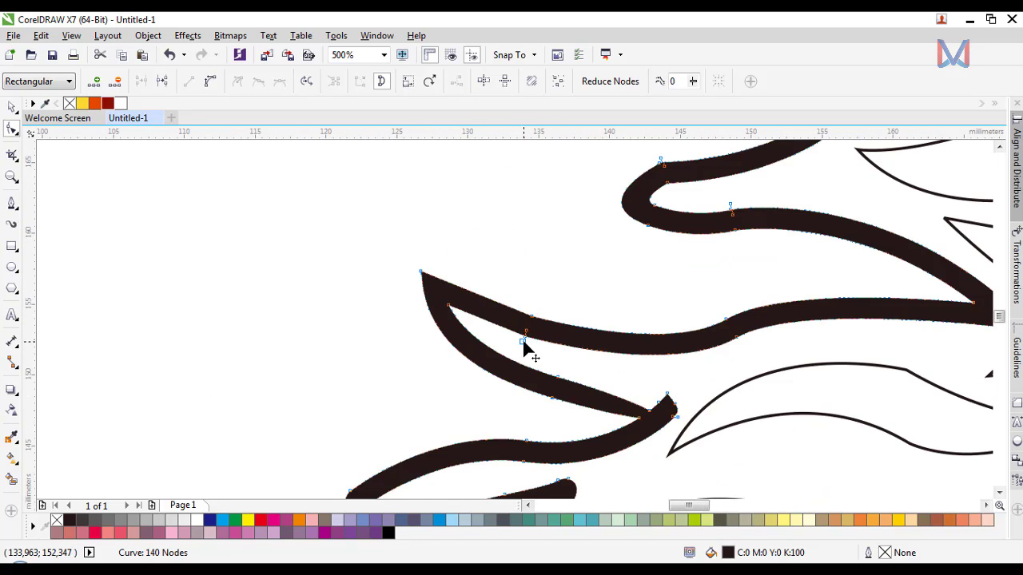
key(Delete)
scroll(522, 343, up, 2)
scroll(527, 320, down, 3)
scroll(487, 289, up, 3)
key(Delete)
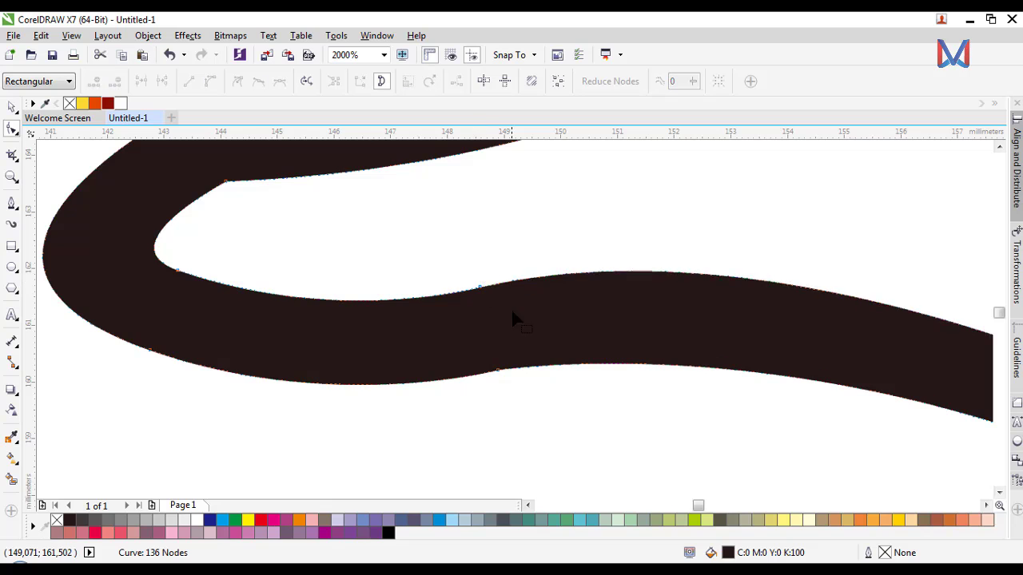
Step: Delete the surplus nodes at the inner end of the gap between the third and fourth mane flames
scroll(480, 304, down, 3)
scroll(448, 287, up, 3)
double_click(441, 286)
scroll(452, 324, down, 2)
scroll(500, 287, up, 2)
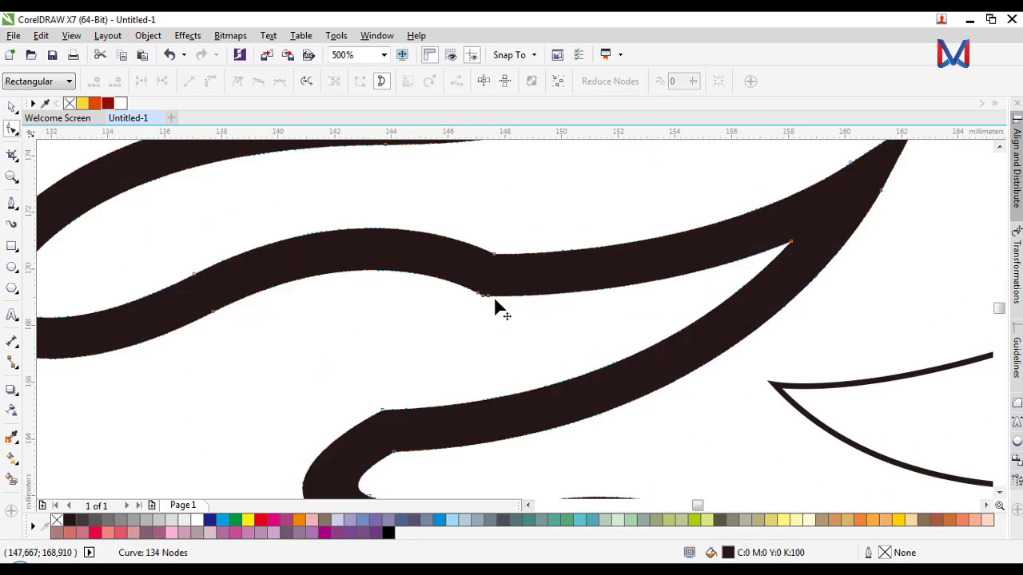
Step: Delete the surplus nodes at the bend on the third mane flame's upper outline and near its tip
double_click(470, 289)
double_click(457, 285)
scroll(448, 295, down, 2)
scroll(614, 288, up, 2)
double_click(605, 239)
double_click(576, 213)
scroll(679, 292, down, 3)
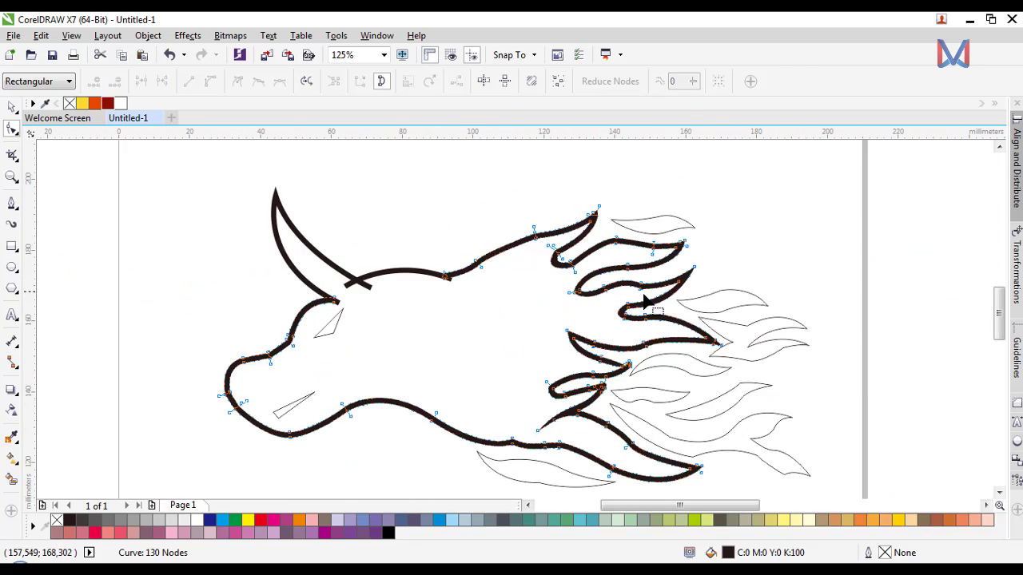
Step: Delete the surplus nodes around the inner end of the gap between the second and third mane flames
scroll(559, 301, up, 3)
double_click(639, 276)
key(Delete)
scroll(648, 296, down, 1)
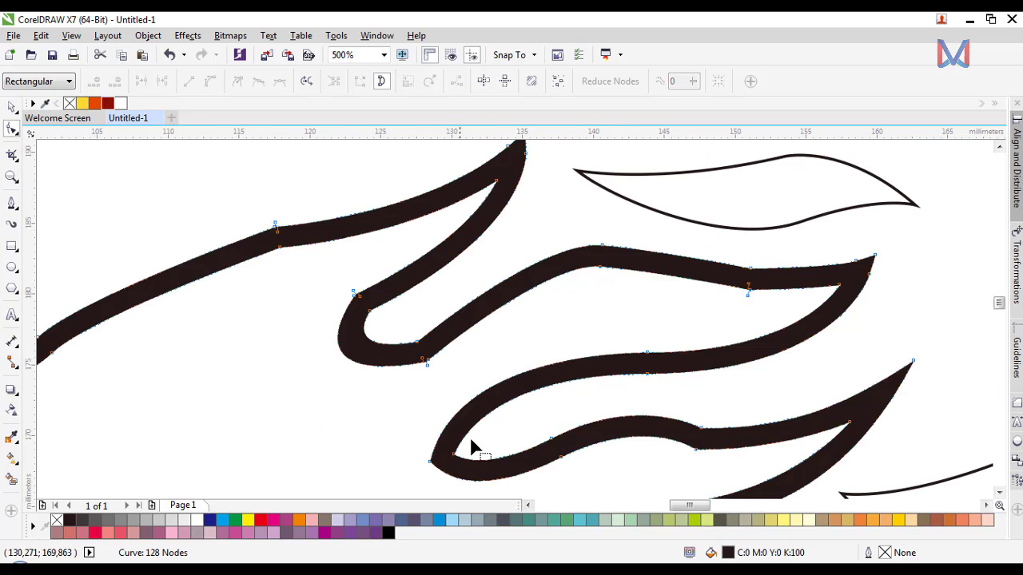
Step: Delete the surplus nodes at the bend on the second mane flame's upper outline and beside its pointed tip
scroll(639, 314, up, 2)
key(Delete)
scroll(624, 314, down, 2)
scroll(688, 267, up, 1)
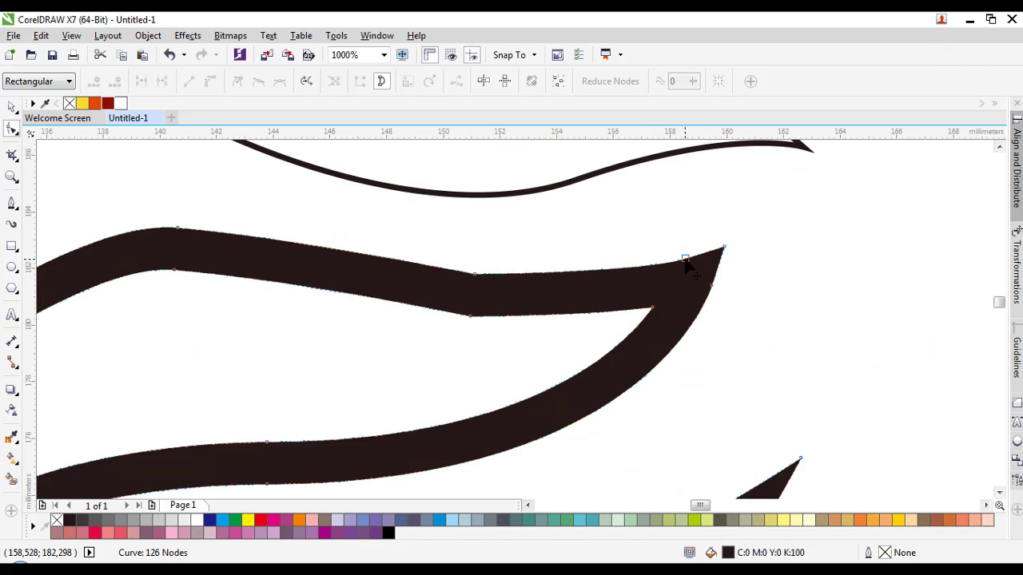
key(Delete)
scroll(623, 315, down, 2)
Step: Delete the surplus nodes at the lower corner and outer bend of the rounded gap beneath the topmost mane flame
scroll(494, 367, up, 3)
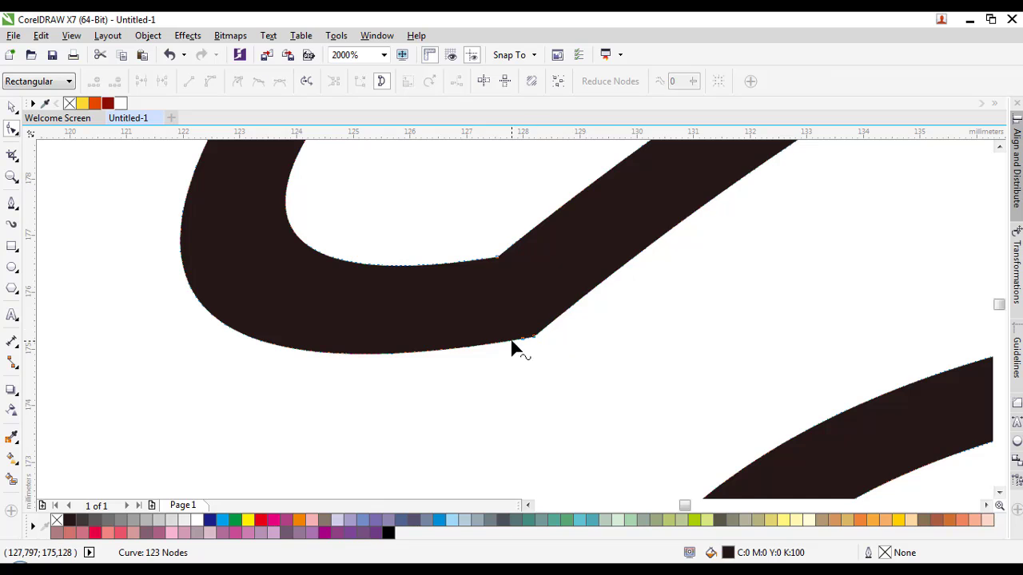
double_click(523, 339)
scroll(492, 372, down, 2)
scroll(484, 310, up, 2)
double_click(280, 250)
double_click(268, 258)
double_click(275, 250)
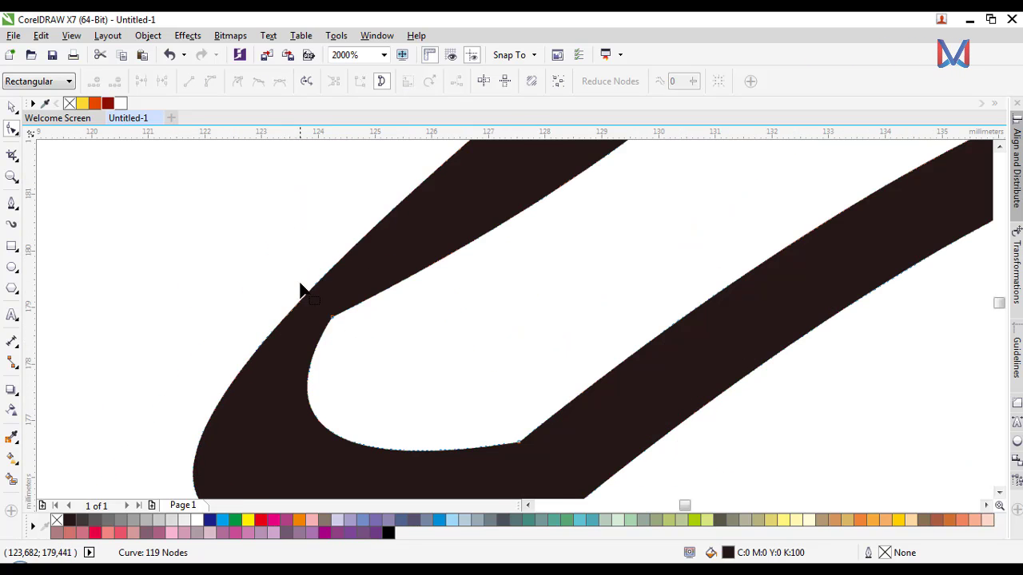
Step: Delete the surplus node at the bend on the topmost mane flame's upper outline
scroll(302, 290, down, 3)
scroll(493, 228, up, 2)
scroll(516, 237, up, 1)
key(Delete)
scroll(511, 263, down, 3)
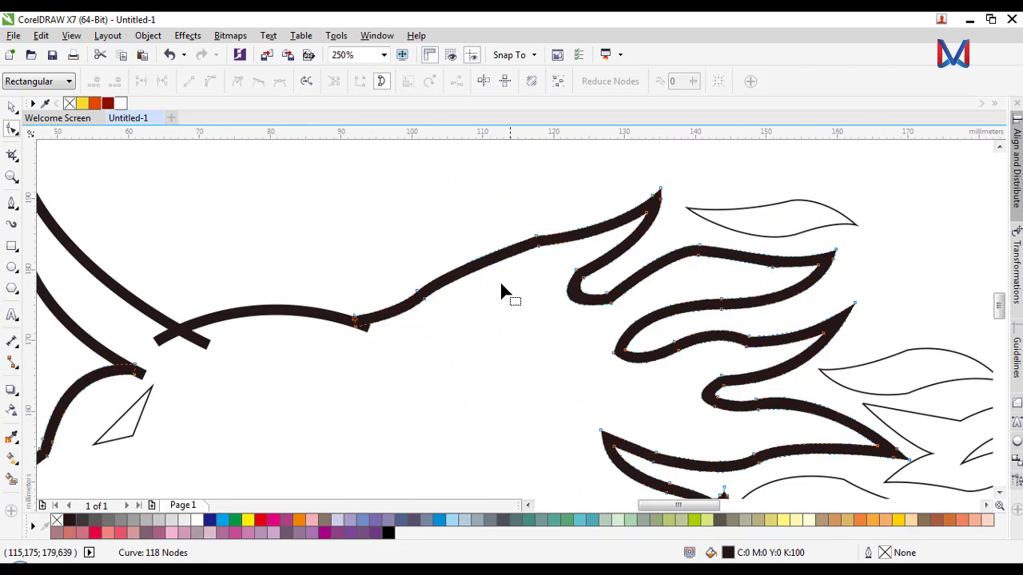
Step: Delete the surplus nodes at the bend on the lowest mane flame's underside, and undo the last deletion there
scroll(500, 285, up, 3)
scroll(423, 311, down, 5)
scroll(512, 335, up, 3)
scroll(595, 374, down, 1)
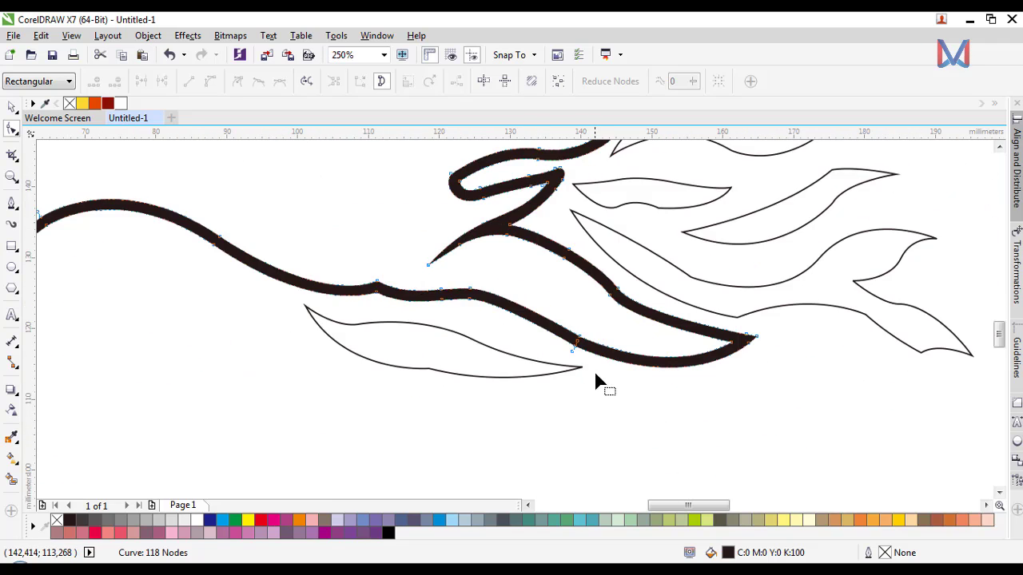
scroll(573, 350, up, 5)
scroll(593, 304, down, 1)
double_click(579, 240)
scroll(449, 286, down, 3)
double_click(460, 282)
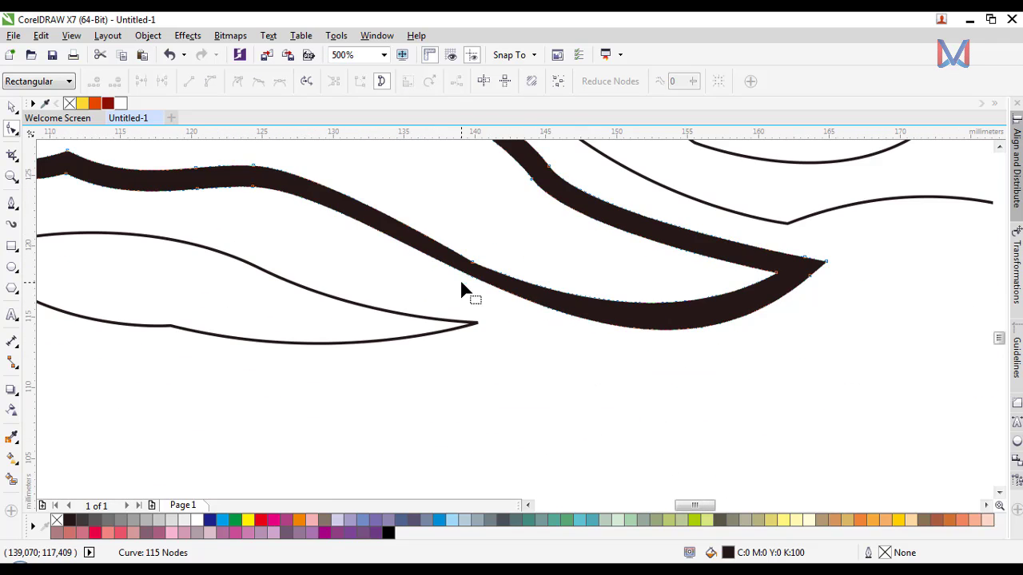
scroll(461, 281, down, 2)
key(ctrl+z)
Step: Delete the extra nodes at the chin corner of the head outline, and undo the last deletion
scroll(189, 261, up, 3)
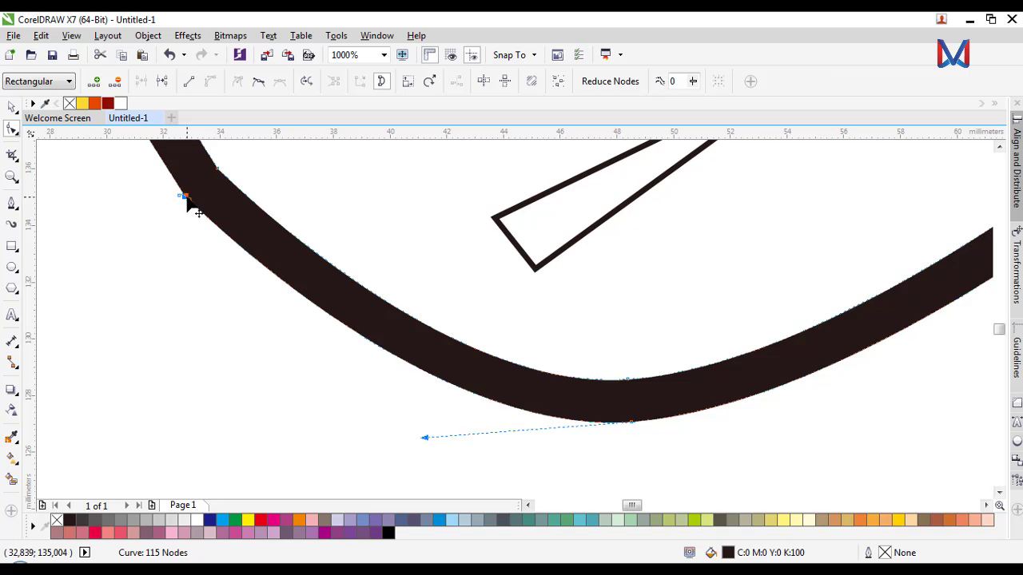
double_click(186, 195)
double_click(186, 196)
scroll(264, 283, down, 2)
key(ctrl+z)
Step: Delete the surplus nodes at the bend on the outer front edge of the muzzle
scroll(352, 313, up, 2)
scroll(354, 313, down, 3)
scroll(279, 260, up, 2)
scroll(344, 310, up, 3)
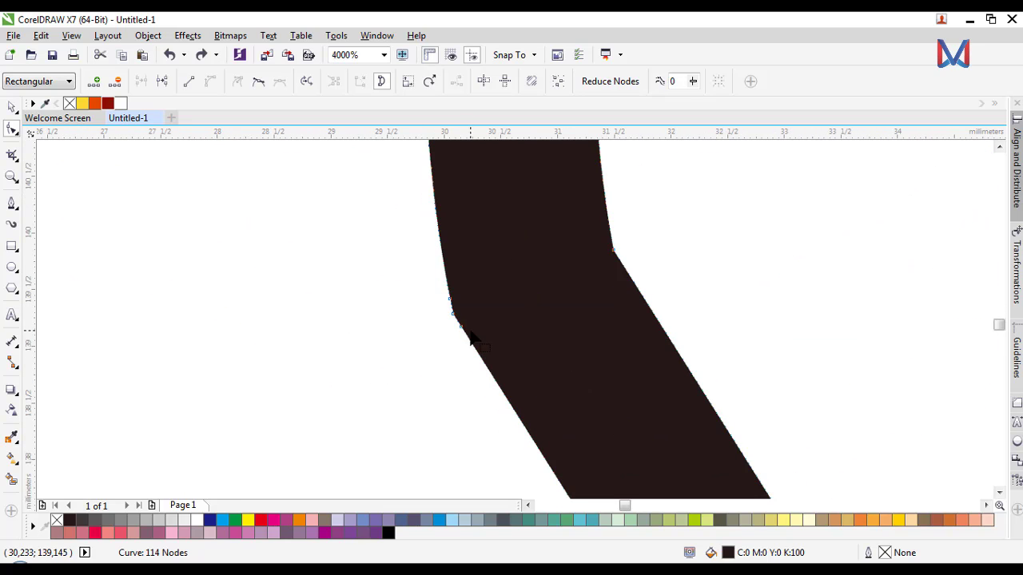
double_click(462, 326)
double_click(448, 307)
scroll(452, 359, down, 2)
scroll(515, 244, down, 1)
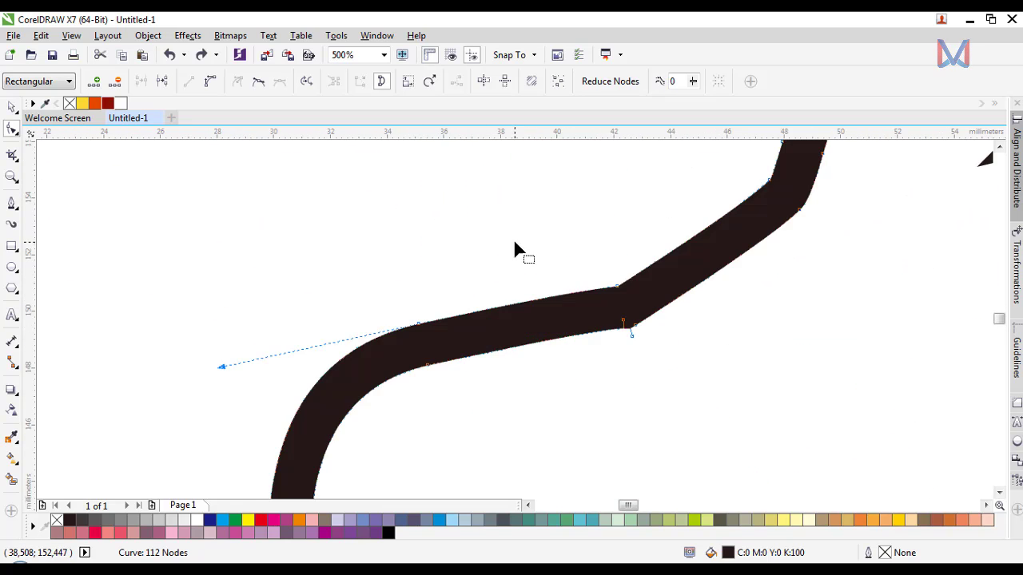
Step: Delete the surplus nodes on the inner side of the nose-bridge bend and deselect the outline
scroll(512, 244, down, 1)
scroll(454, 275, up, 4)
double_click(478, 434)
double_click(433, 442)
scroll(451, 402, down, 5)
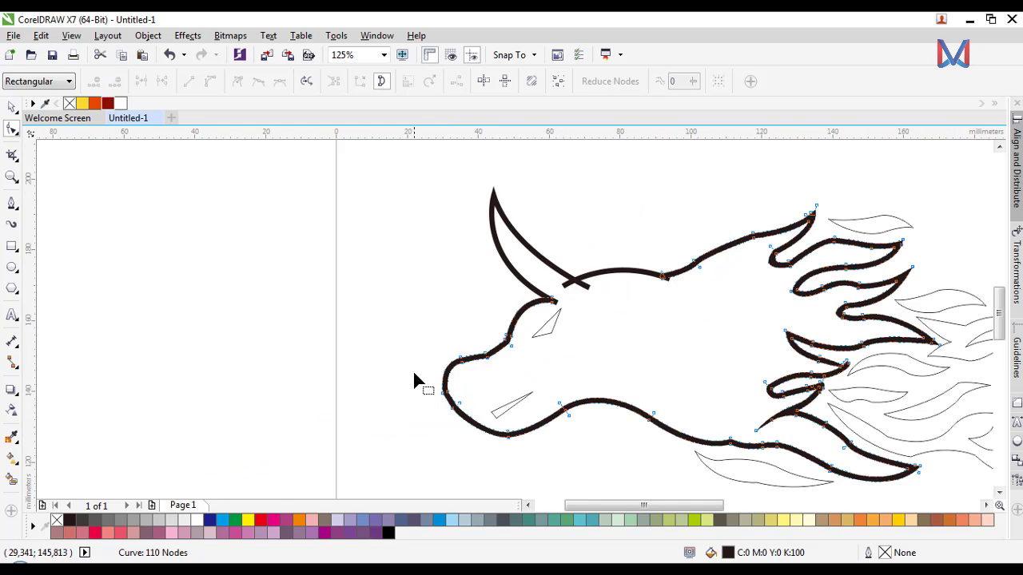
scroll(584, 278, up, 1)
scroll(623, 316, down, 2)
scroll(382, 327, up, 2)
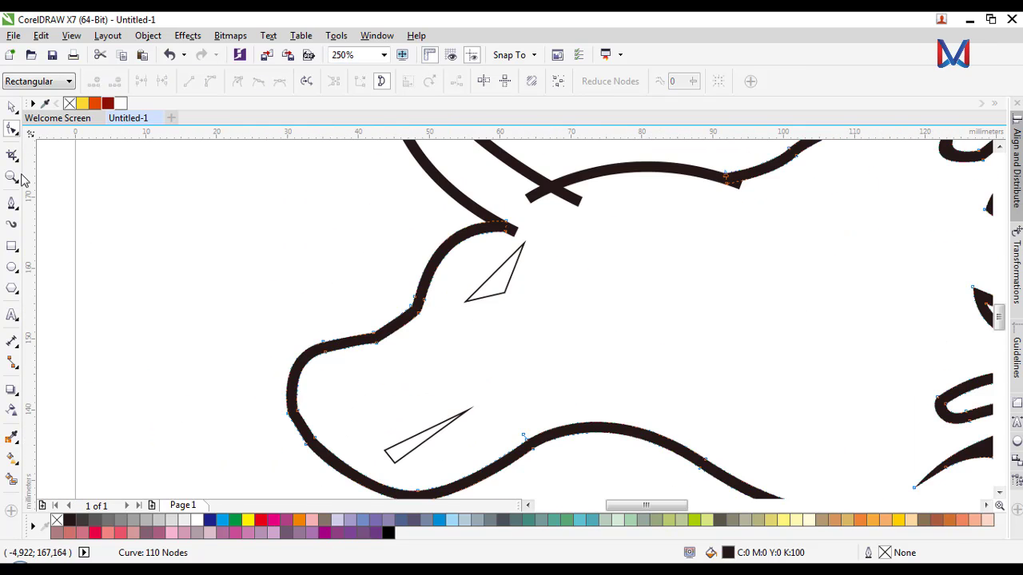
click(12, 107)
click(264, 243)
Step: Create a light grey object without outline inside the bull's head, horn and mane with Smart Fill
scroll(399, 314, down, 2)
scroll(422, 279, up, 2)
scroll(590, 313, down, 2)
click(12, 479)
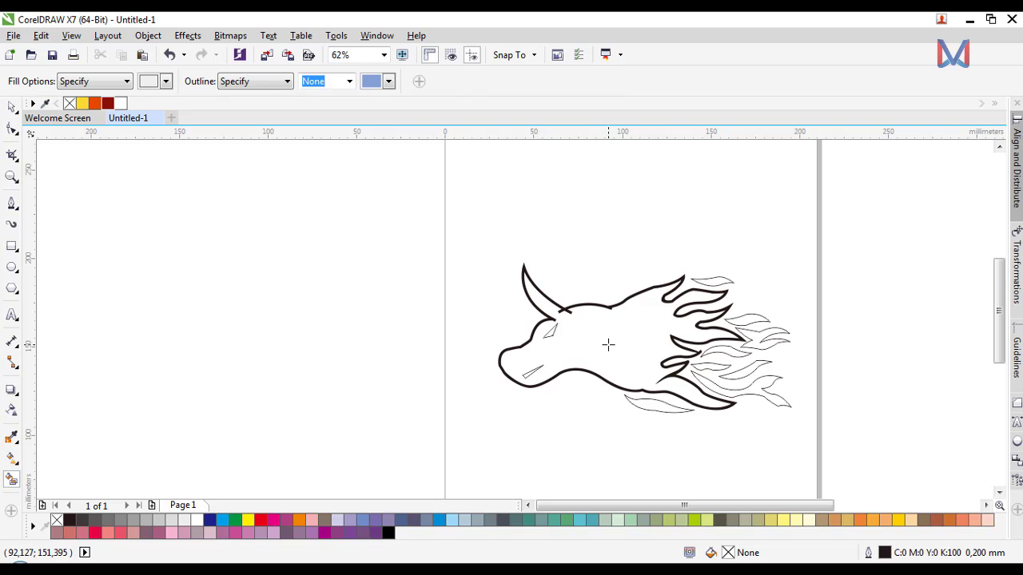
click(608, 344)
scroll(610, 343, up, 1)
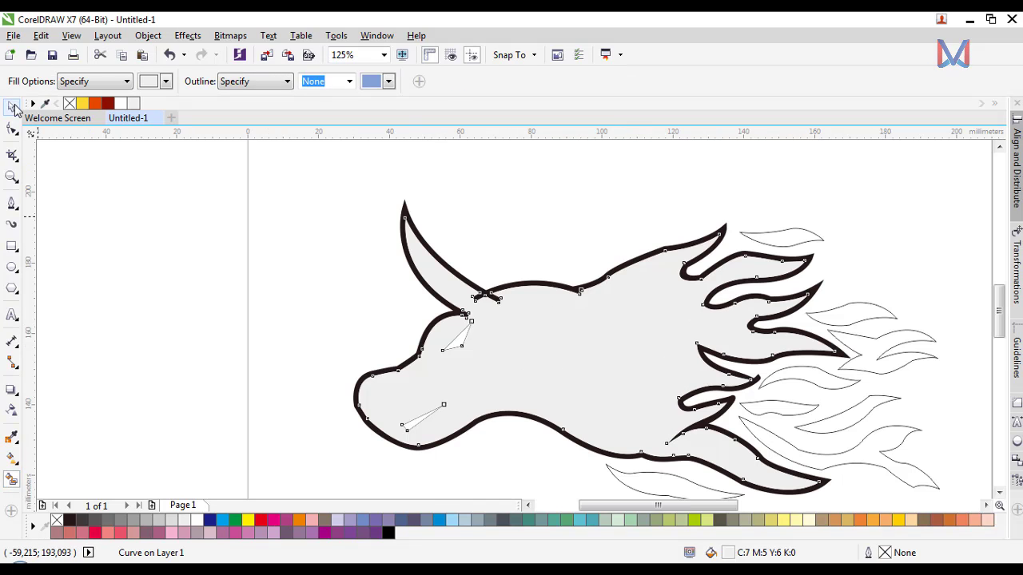
Step: Recolour the bull's new fill object yellow and deselect it
click(12, 106)
click(82, 103)
click(201, 245)
scroll(313, 290, down, 1)
scroll(422, 294, up, 1)
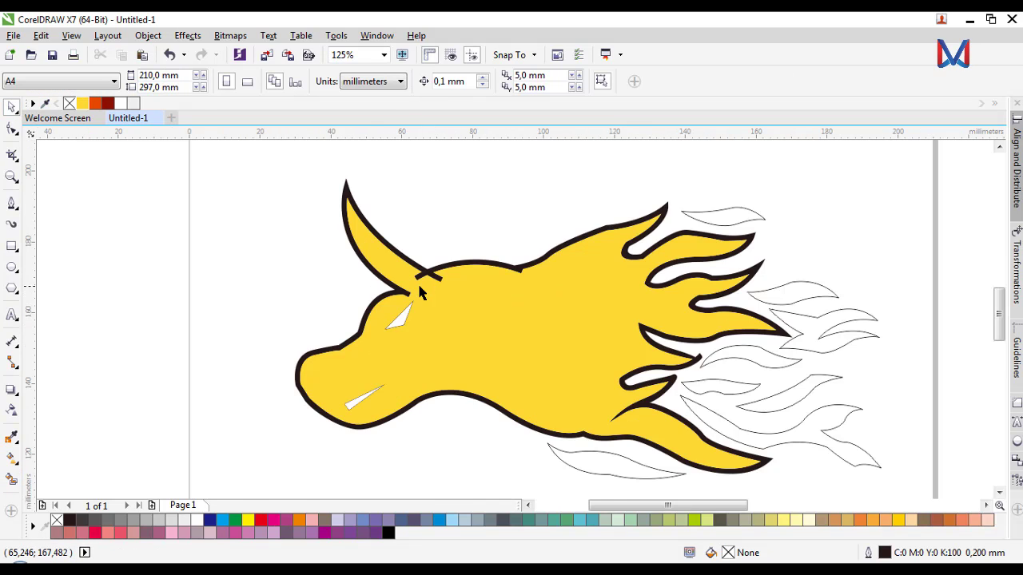
scroll(420, 289, up, 1)
scroll(411, 296, down, 2)
scroll(401, 319, up, 3)
scroll(401, 322, down, 1)
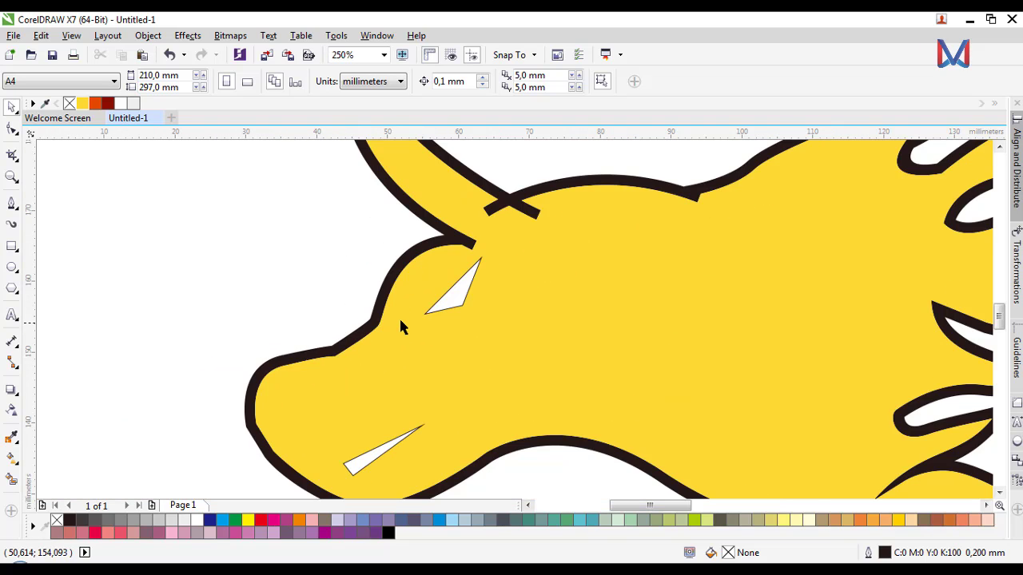
scroll(438, 294, down, 2)
click(444, 289)
scroll(442, 290, up, 2)
key(Escape)
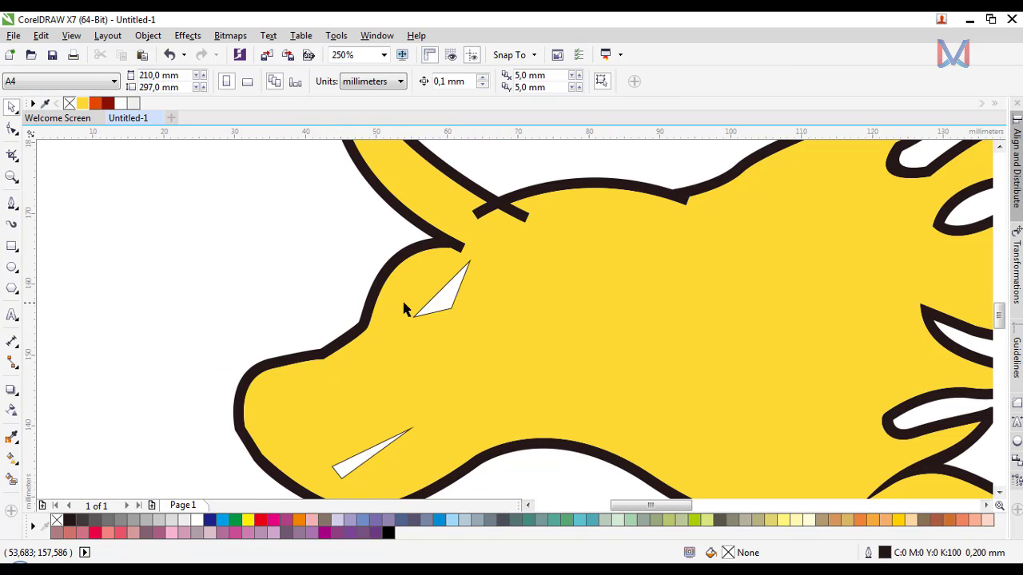
Step: Fill the triangular eye shape with black and remove its outline
click(431, 312)
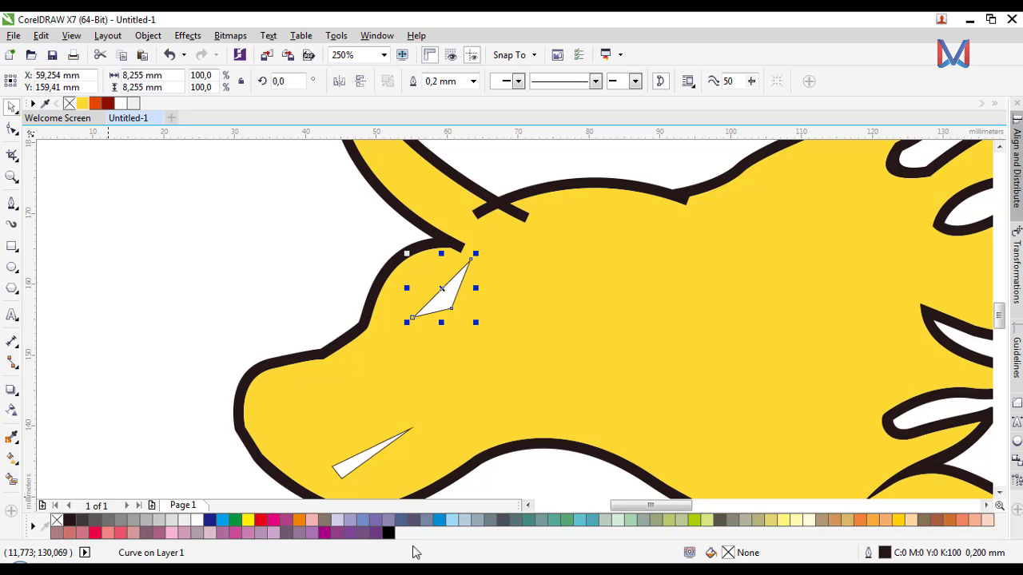
click(388, 533)
right_click(56, 521)
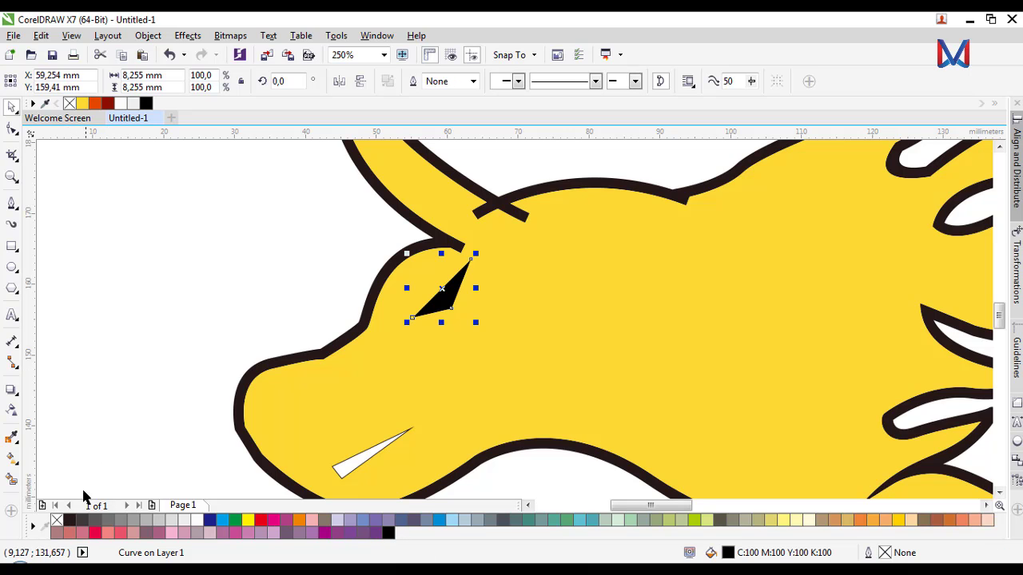
Step: Fill the slanted shape on the muzzle with black and deselect it
scroll(339, 363, down, 1)
scroll(340, 412, up, 1)
click(340, 411)
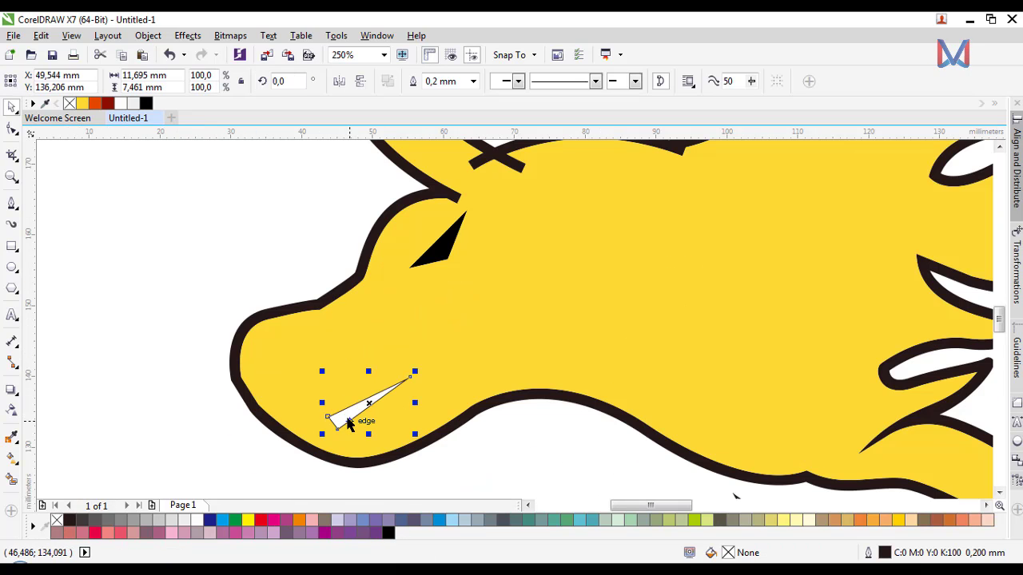
click(388, 531)
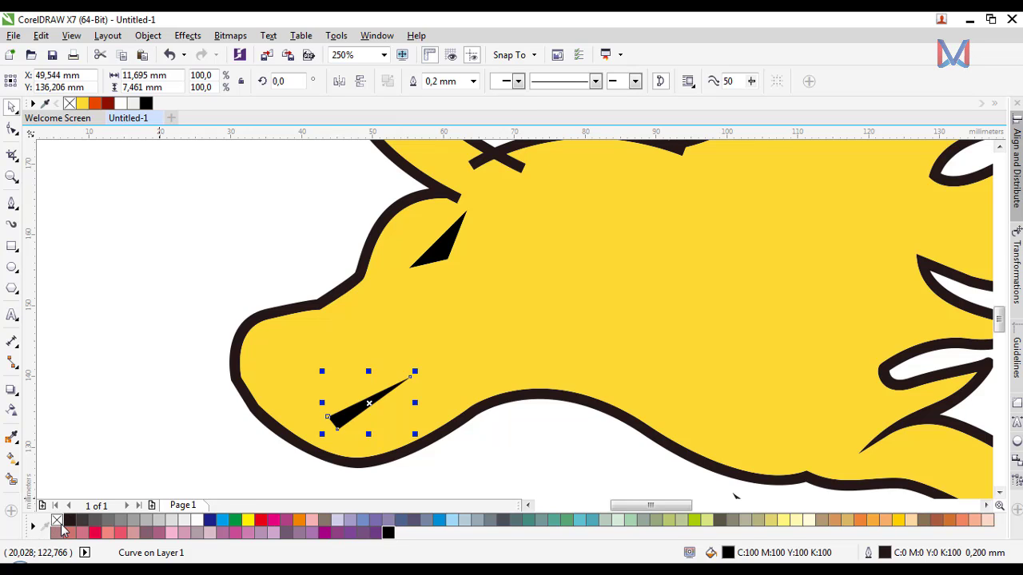
click(194, 361)
Step: Round off the black eye's lower corner by deleting its corner node, and deselect the shape
scroll(264, 363, down, 3)
scroll(288, 360, up, 5)
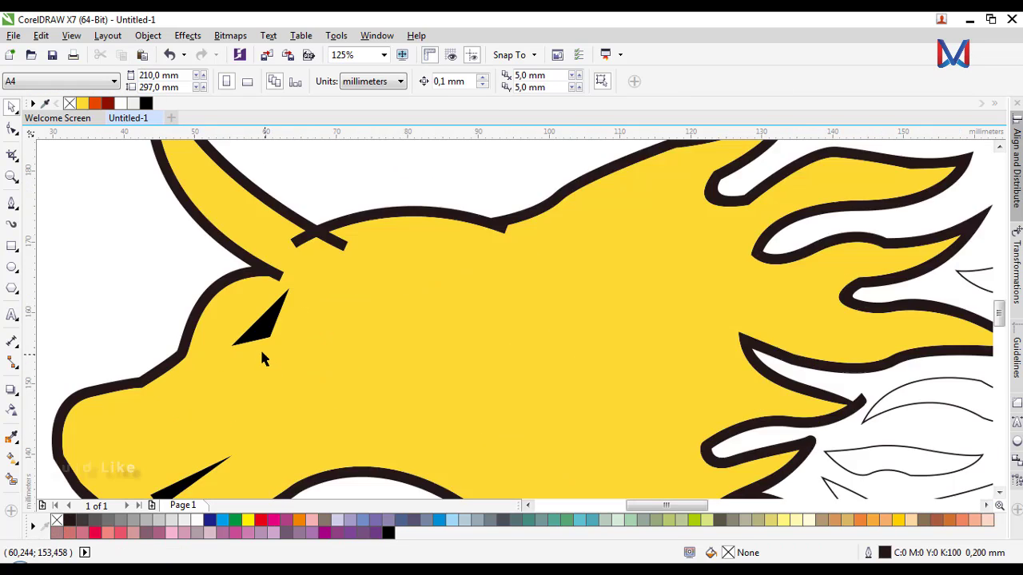
click(263, 297)
click(11, 129)
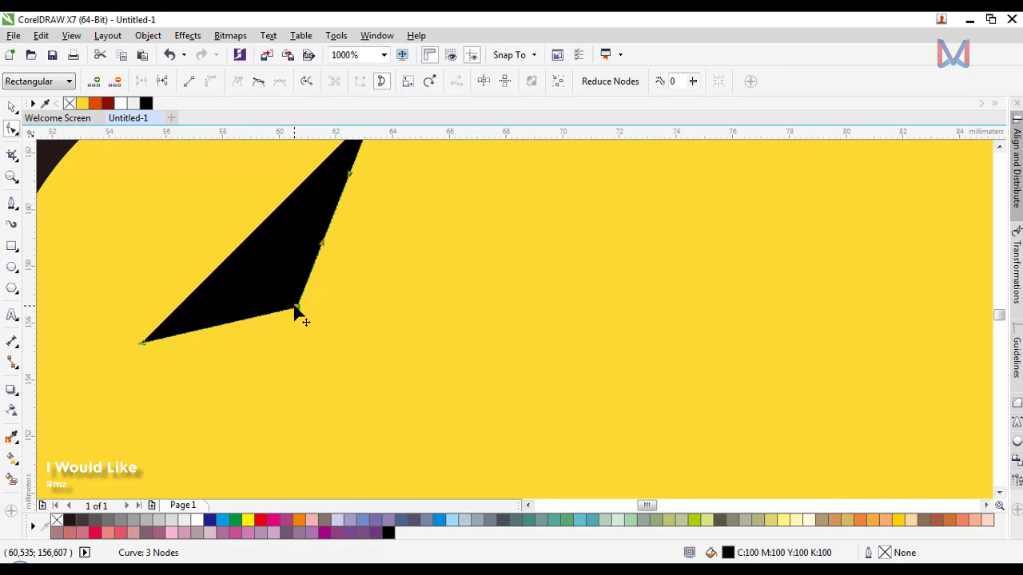
double_click(296, 308)
scroll(310, 317, down, 2)
click(12, 107)
click(141, 231)
scroll(270, 312, up, 2)
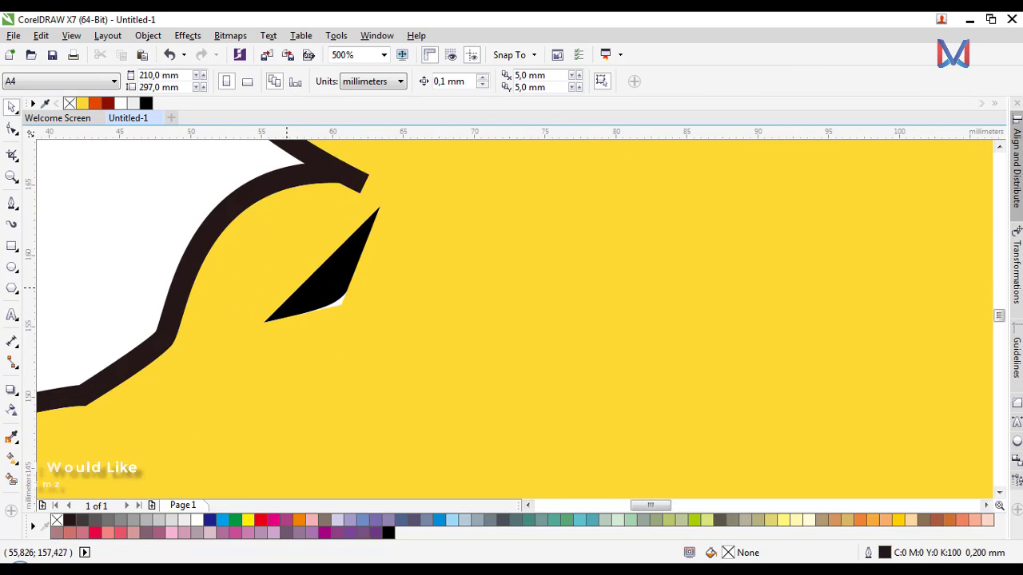
Step: Try to delete the corner node of the eye cutout in the yellow fill, and undo it
click(362, 358)
click(12, 130)
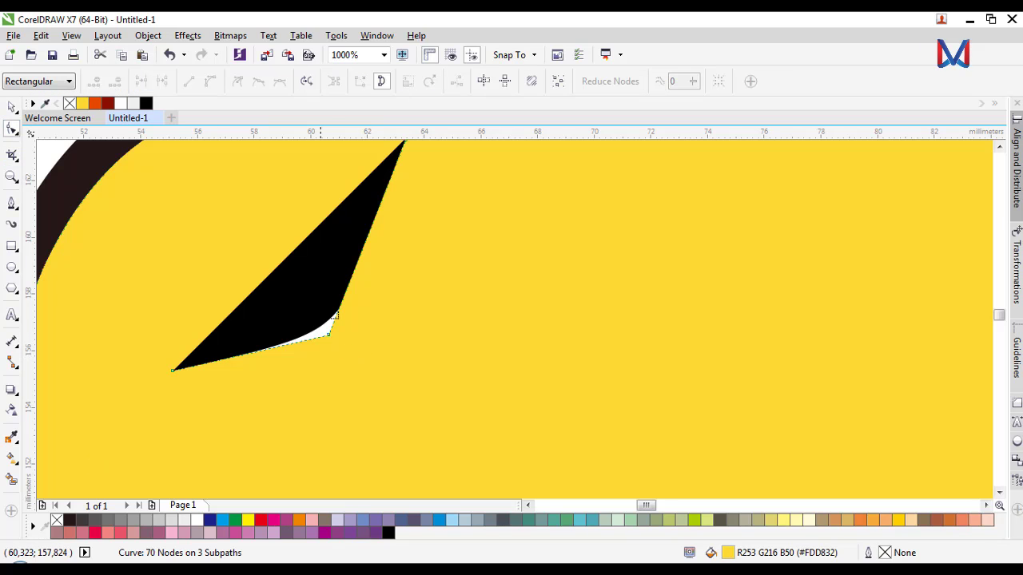
double_click(328, 334)
scroll(324, 334, down, 2)
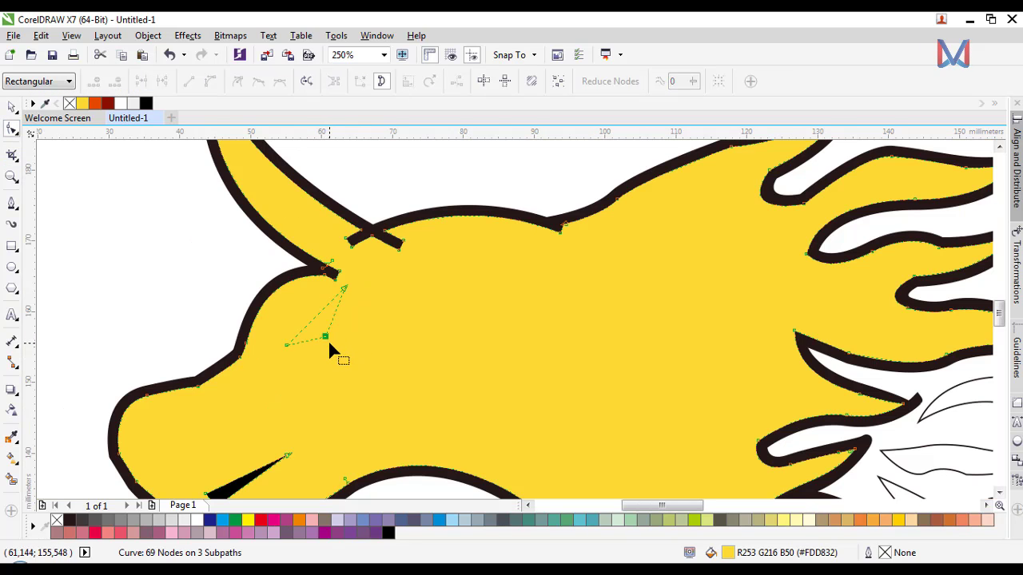
key(ctrl+z)
scroll(306, 351, up, 1)
Step: Move the black eye off the head to examine the cutout beneath it, and undo the move
click(318, 310)
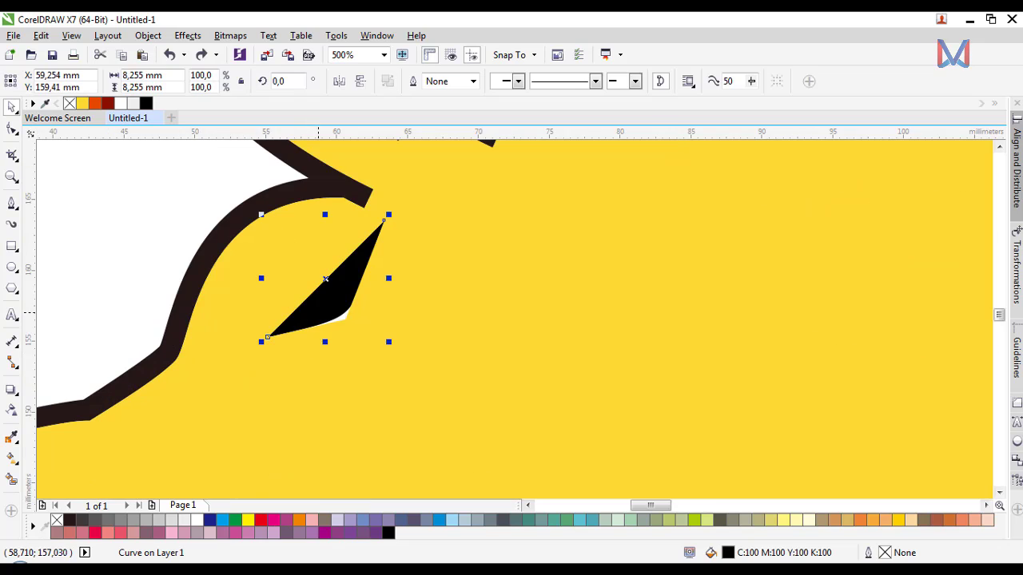
drag(318, 310, 231, 366)
click(318, 377)
scroll(355, 262, down, 2)
key(ctrl+z)
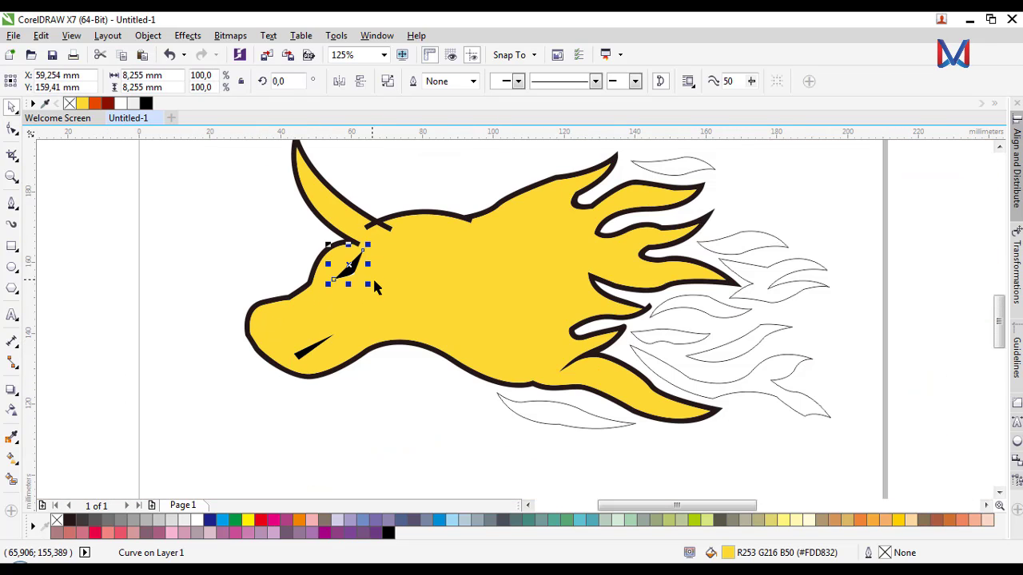
drag(348, 265, 231, 236)
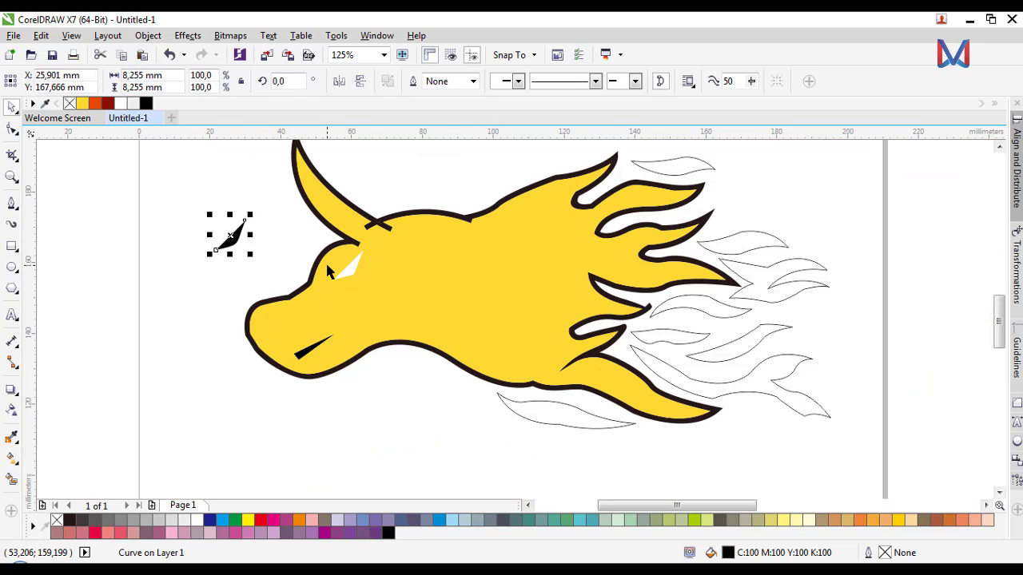
scroll(353, 262, up, 2)
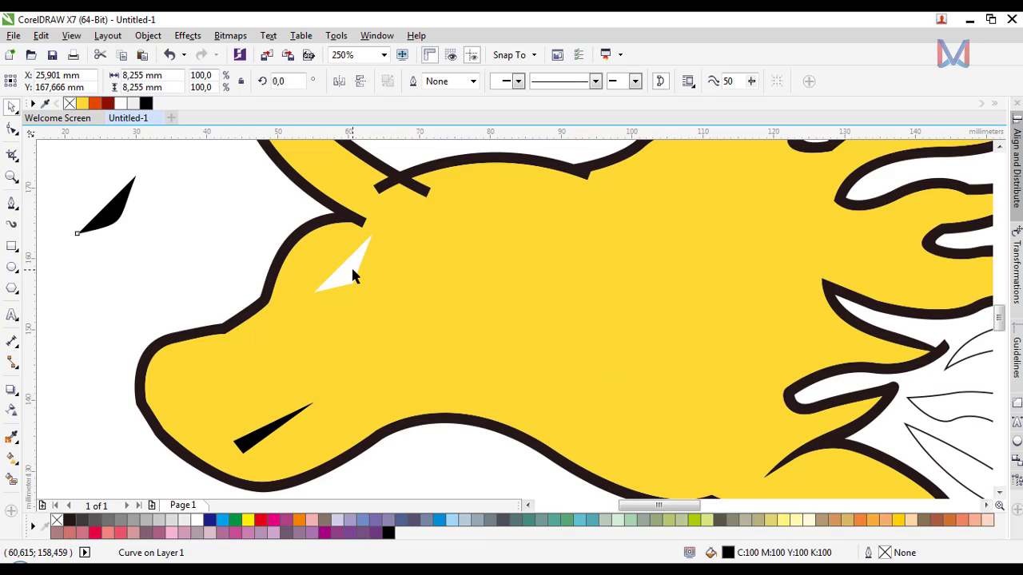
key(ctrl+z)
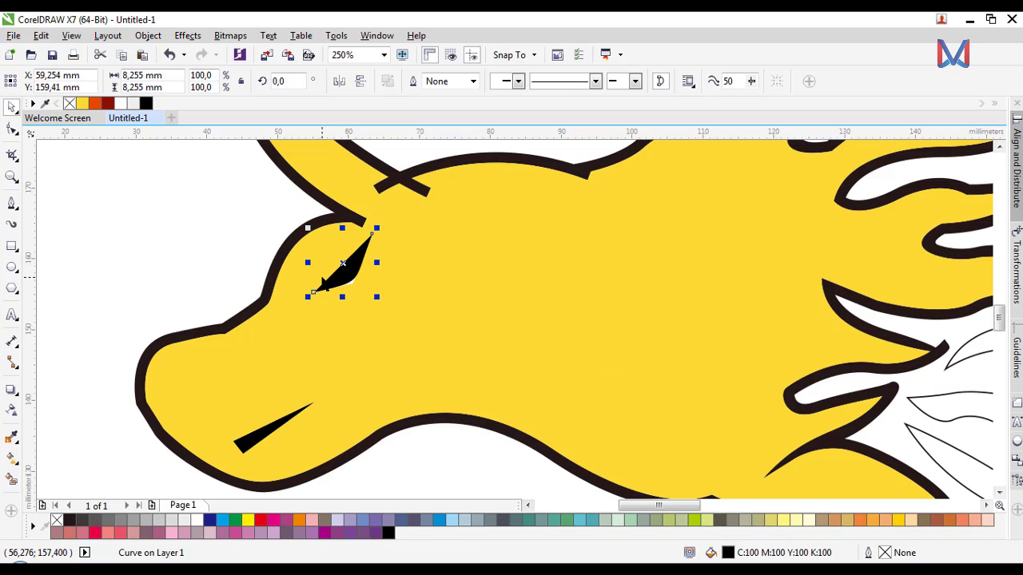
Step: Delete the lower corner node of the yellow fill's eye cutout so no white shows beside the black eye
scroll(322, 279, up, 2)
click(12, 128)
click(385, 332)
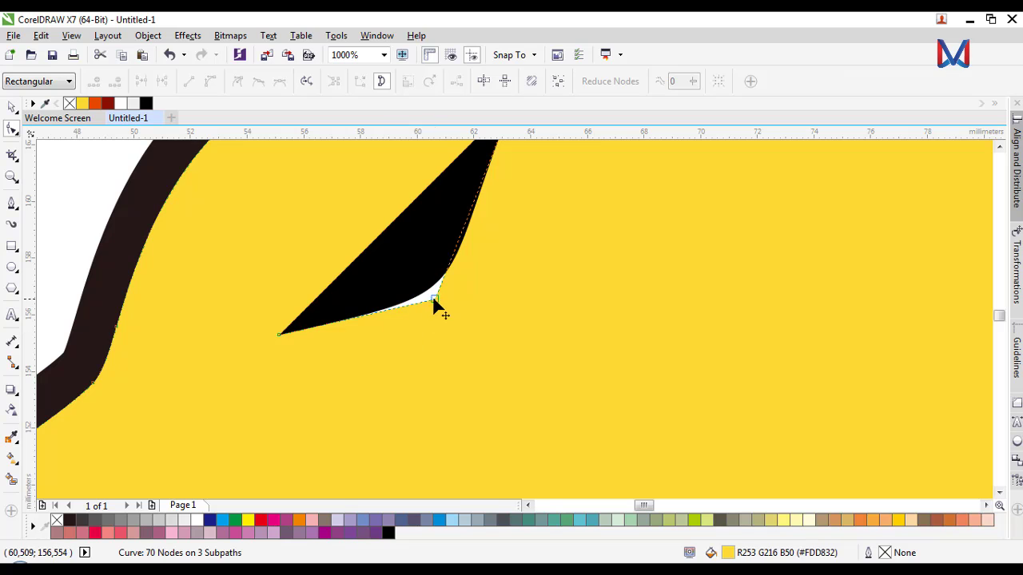
key(Delete)
scroll(432, 297, down, 4)
scroll(350, 324, up, 4)
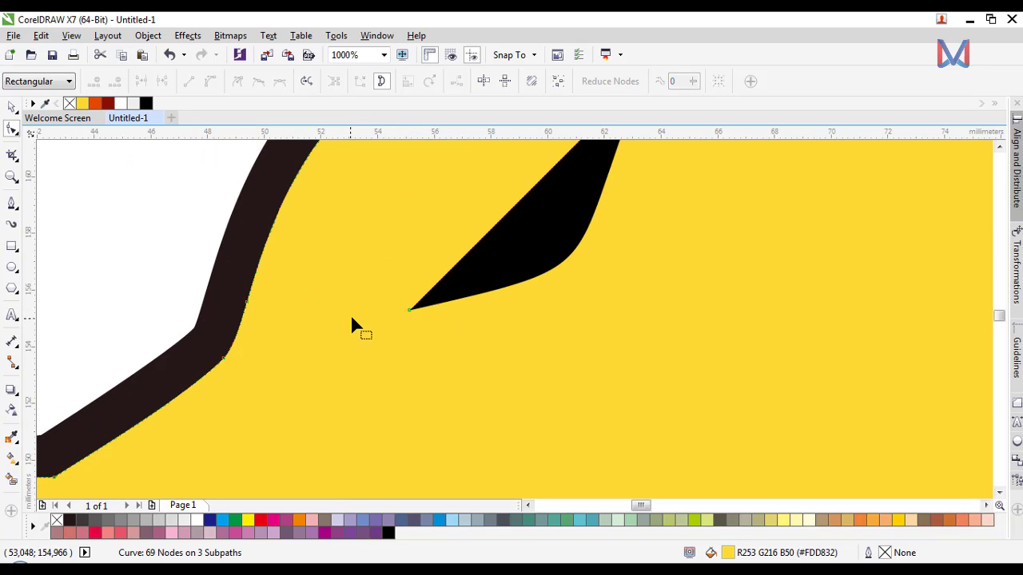
Step: Delete the remaining nodes of the eye cutout from the yellow fill and deselect the fill
key(Delete)
scroll(400, 329, down, 4)
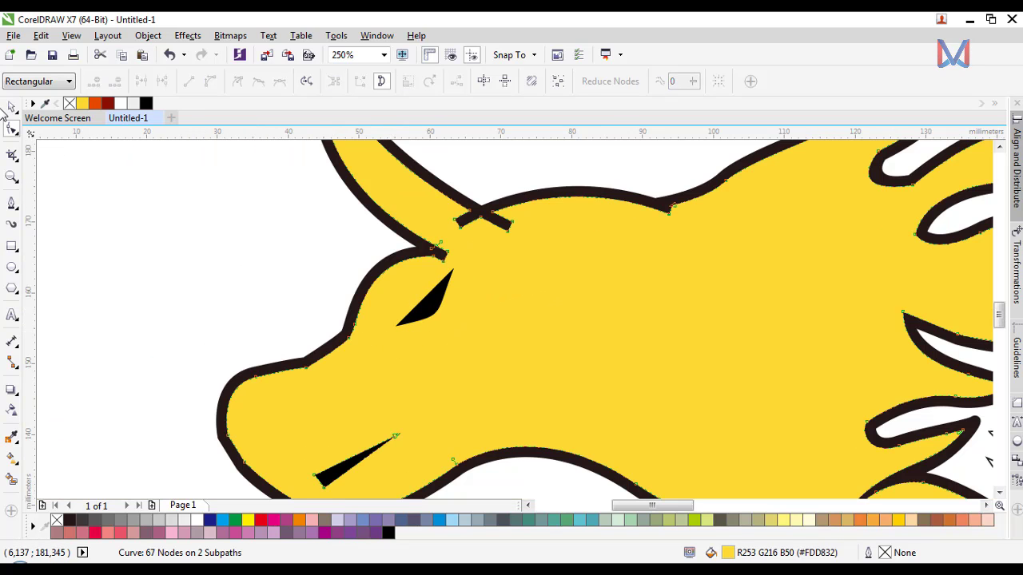
click(11, 107)
click(70, 164)
scroll(334, 334, down, 2)
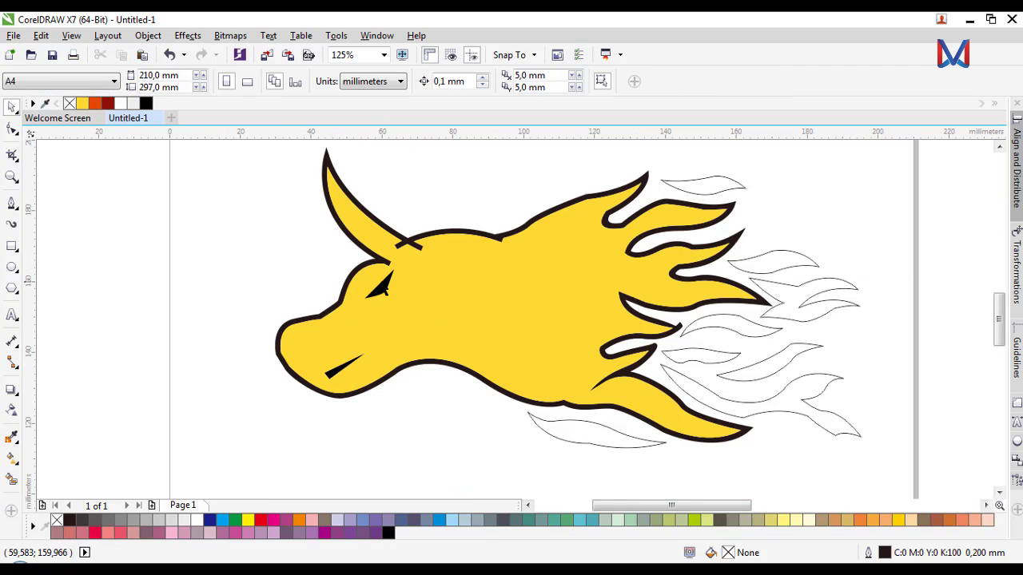
Step: Recolour the bull's main head and flame outline with the C100 M100 Y100 K100 black
scroll(382, 286, up, 4)
click(247, 240)
right_click(146, 105)
scroll(276, 281, down, 4)
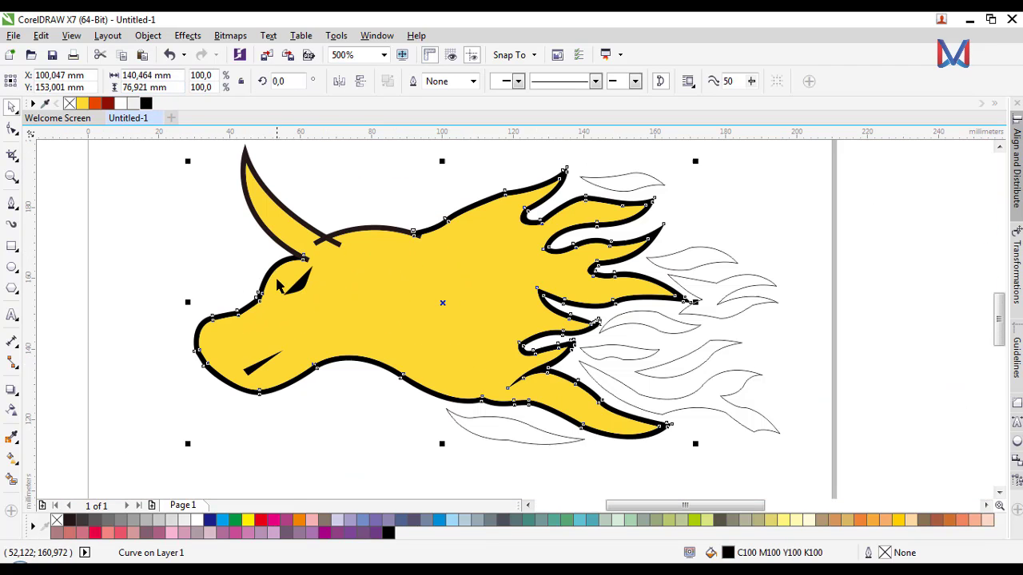
Step: Recolour the horn outline and the curved line behind the horn with the same C100 M100 Y100 K100 black
click(266, 236)
right_click(146, 104)
click(183, 199)
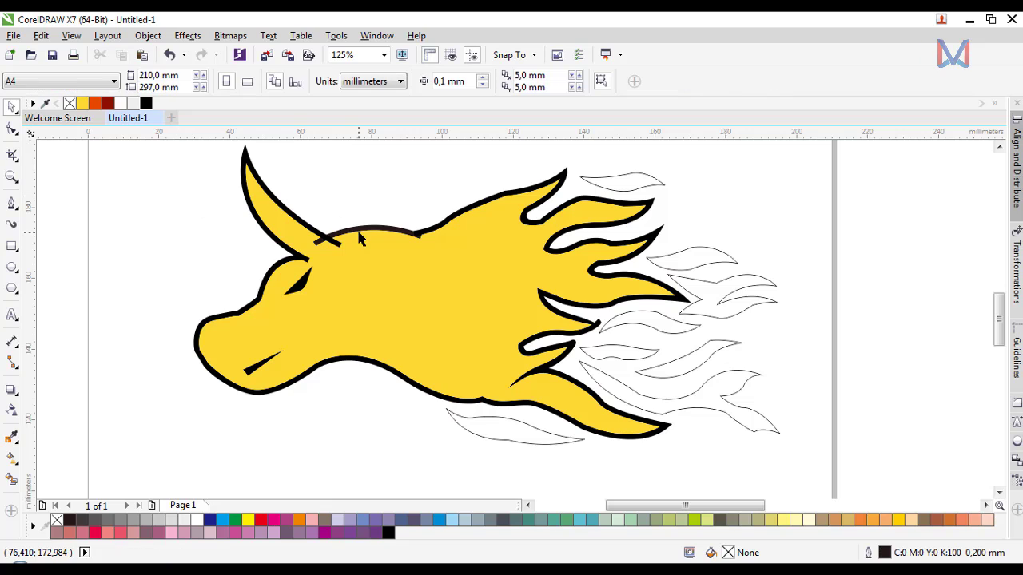
click(361, 235)
right_click(146, 105)
click(148, 200)
Step: Delete the stray corner nodes from the blunt tip of the fifth flame from the top in the black outline
scroll(290, 241, down, 4)
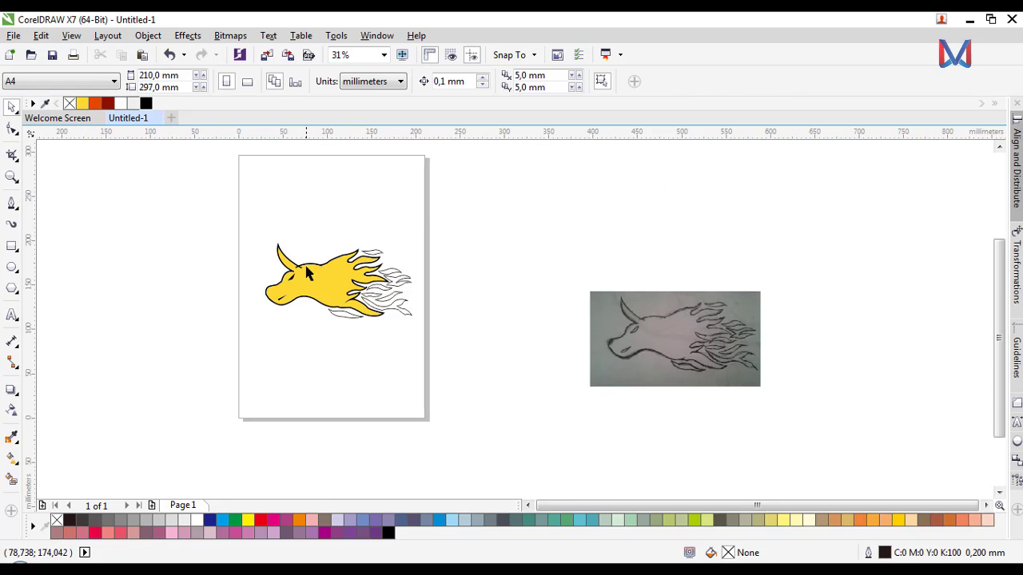
scroll(305, 249, up, 4)
scroll(397, 210, down, 4)
scroll(401, 207, up, 4)
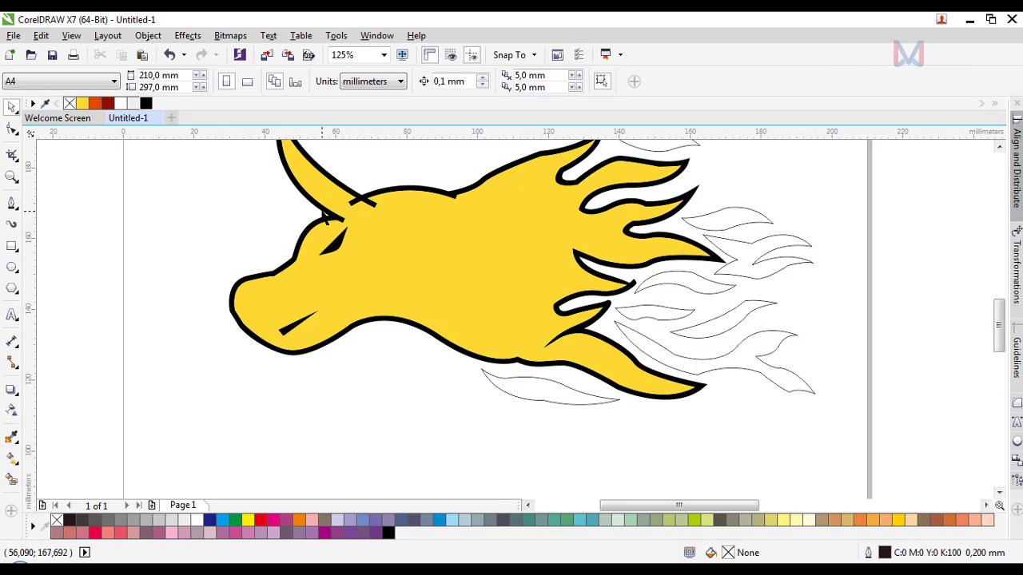
scroll(644, 285, up, 3)
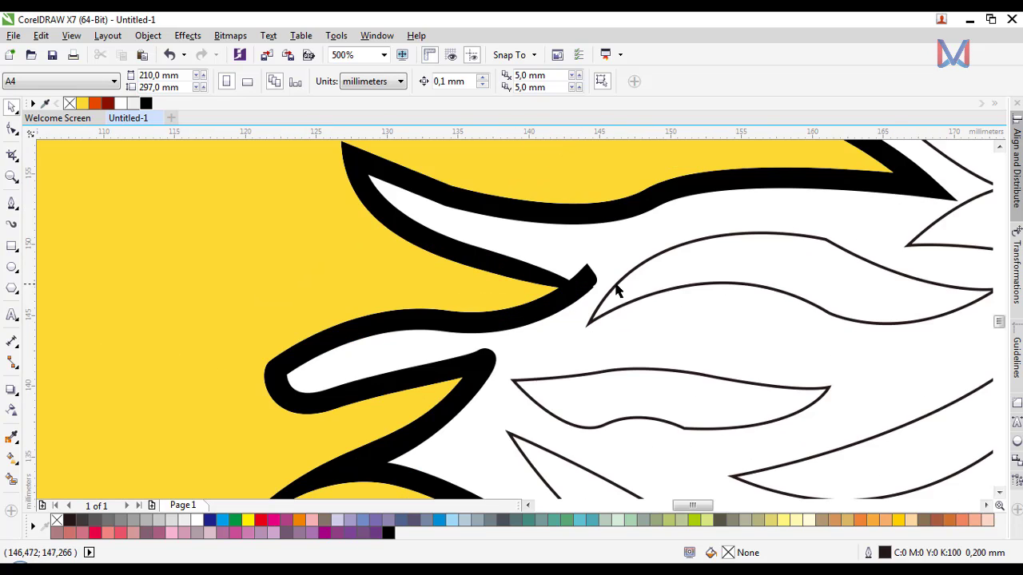
click(567, 277)
click(12, 128)
scroll(535, 219, up, 4)
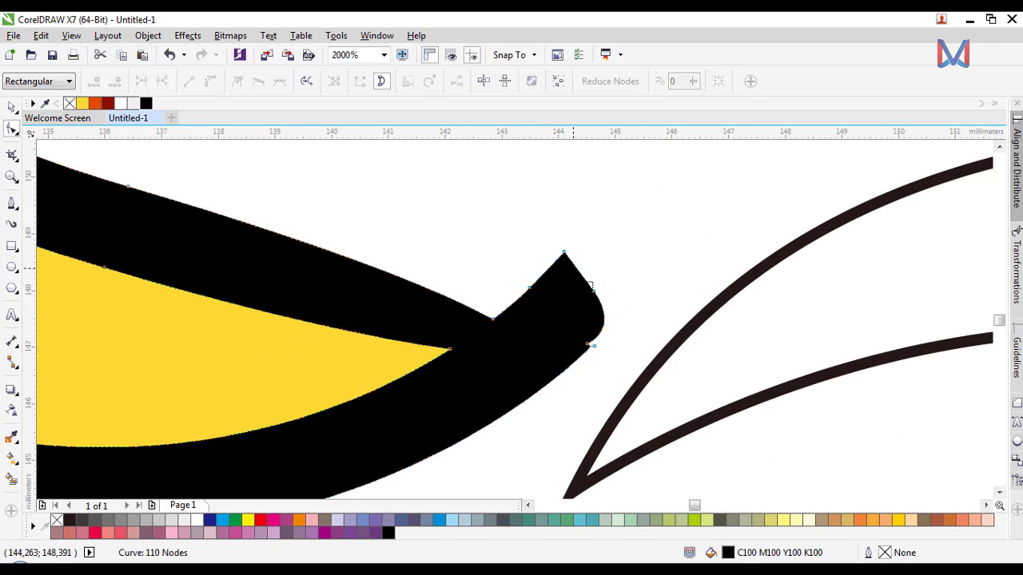
key(Delete)
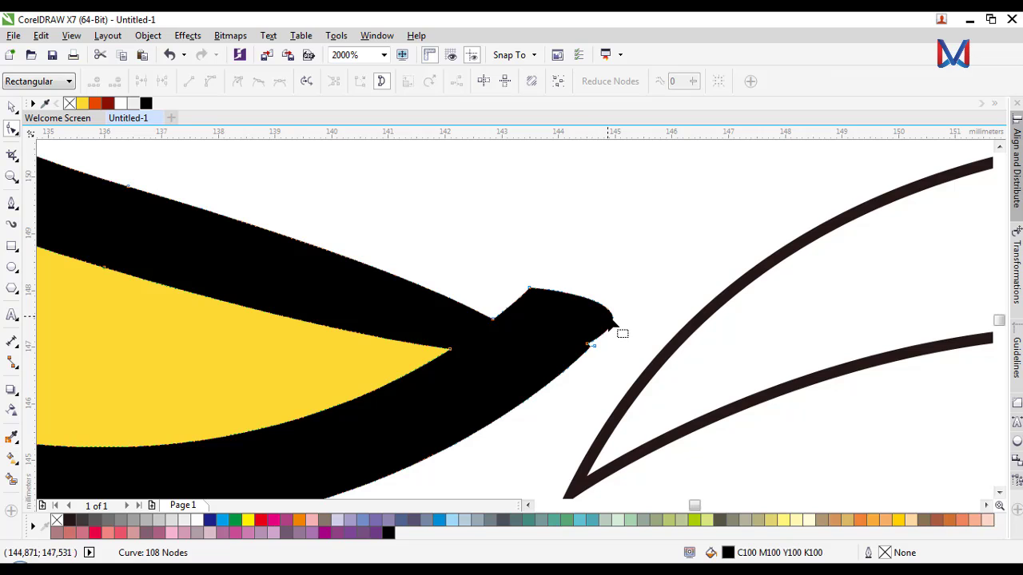
key(Delete)
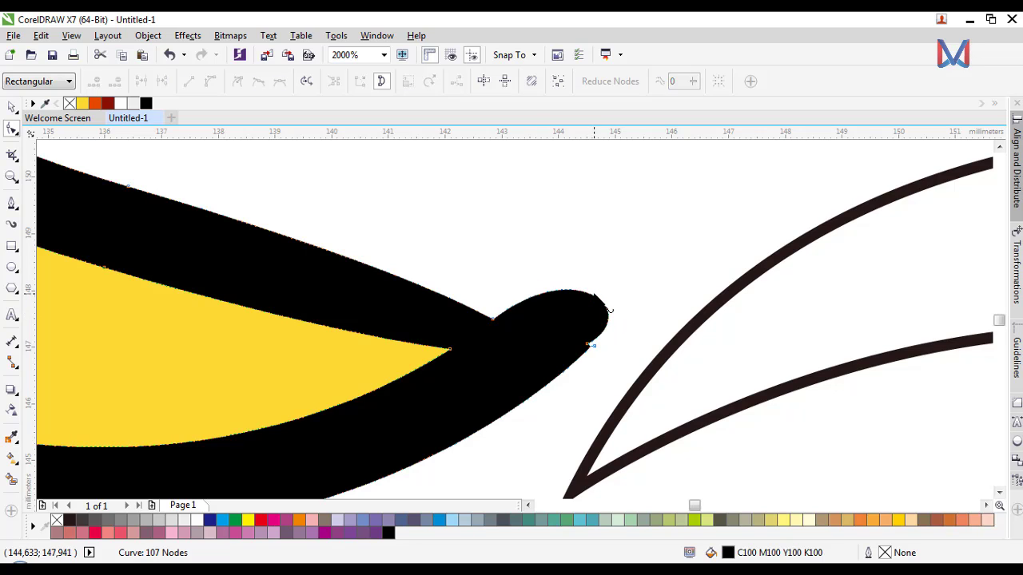
Step: Straighten the rounded segment at the fifth flame's tip and delete the inner corner node to form a sharp point
click(595, 295)
click(193, 83)
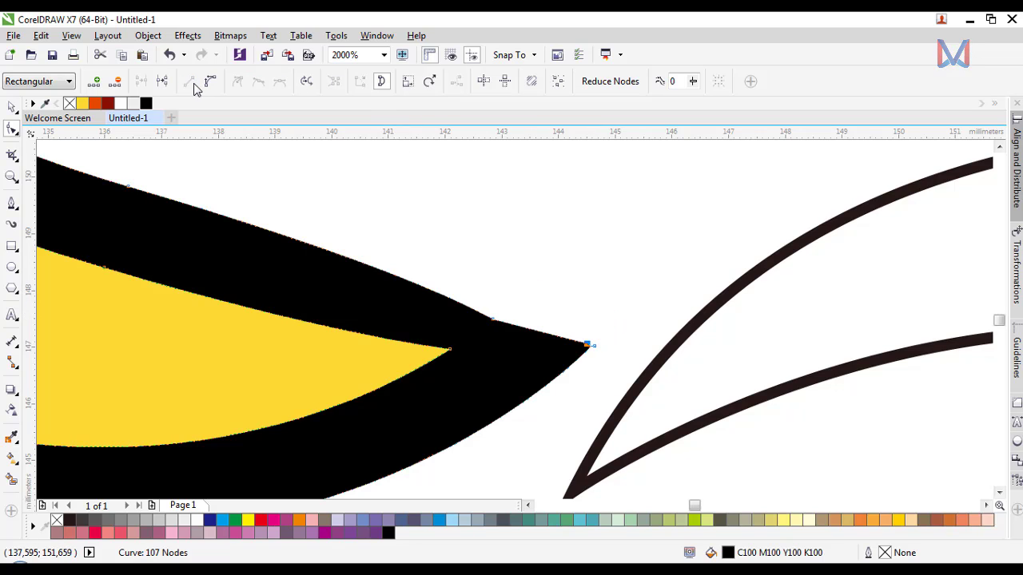
click(492, 319)
key(Delete)
scroll(509, 323, down, 2)
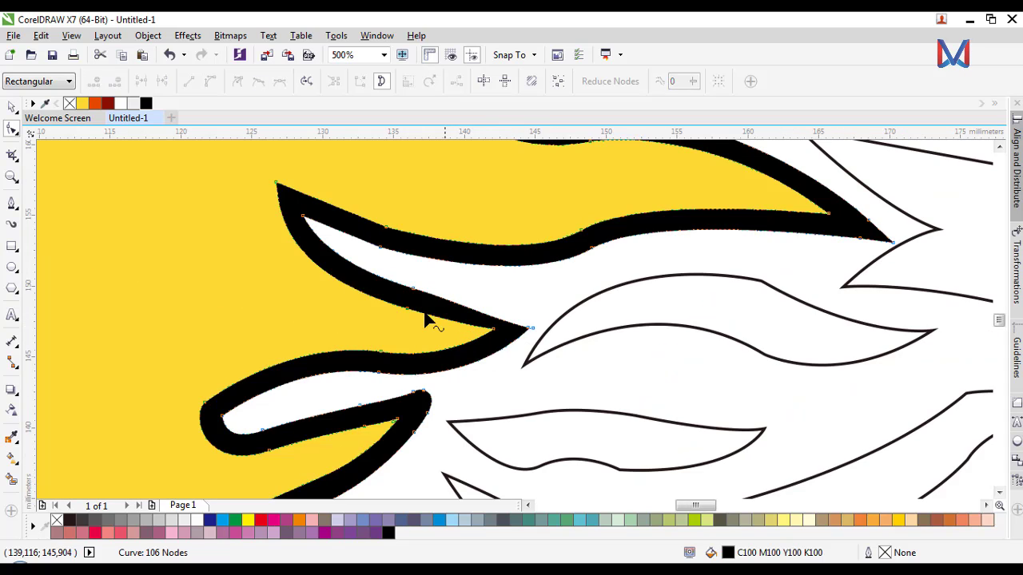
Step: Move the black eye about 1.7 mm towards the muzzle and slightly down, and deselect it
scroll(531, 299, down, 2)
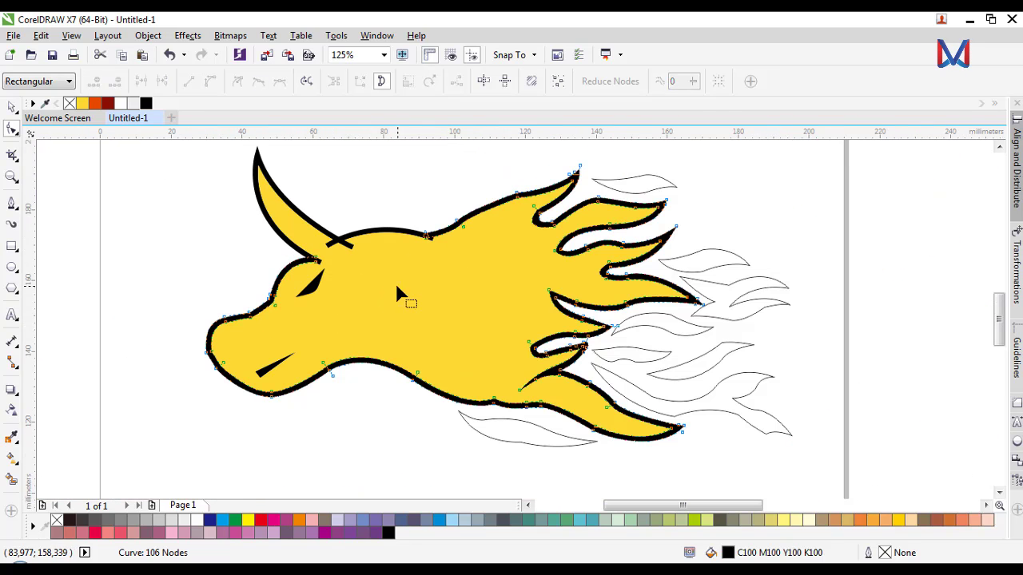
scroll(296, 327, down, 1)
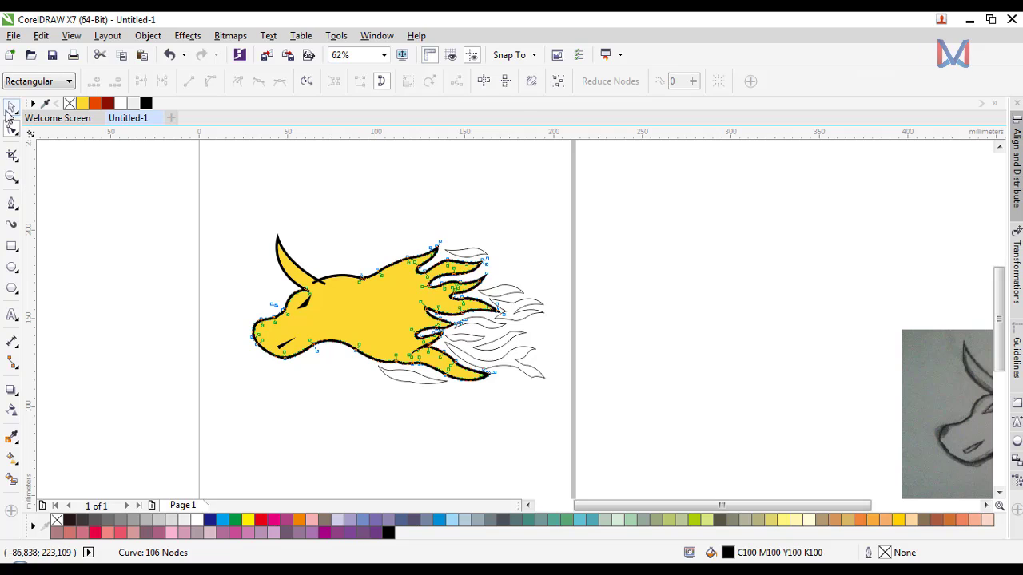
click(11, 108)
scroll(471, 351, down, 2)
scroll(452, 338, up, 4)
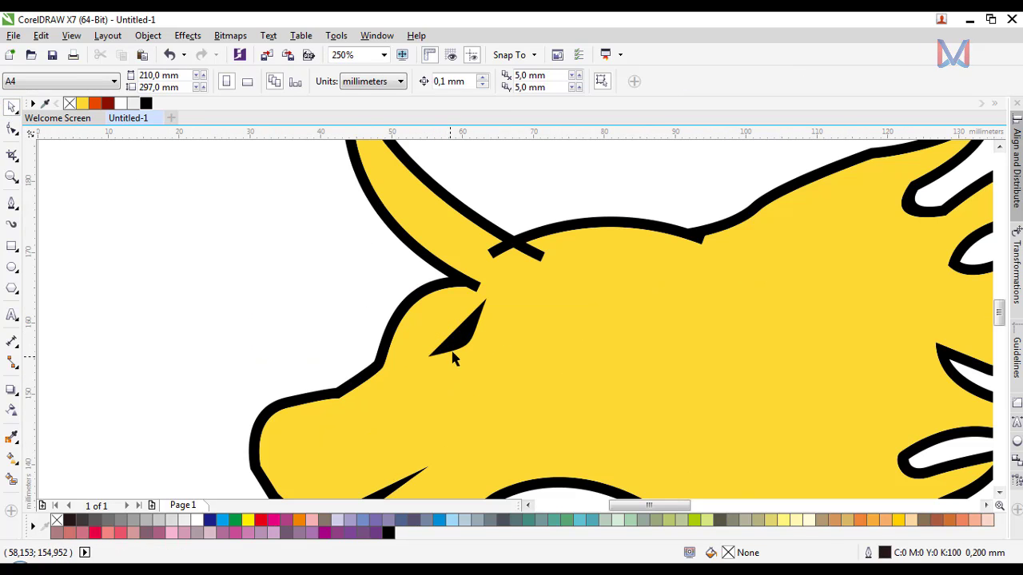
click(456, 349)
drag(464, 346, 452, 351)
click(294, 281)
scroll(414, 273, down, 2)
scroll(366, 354, down, 2)
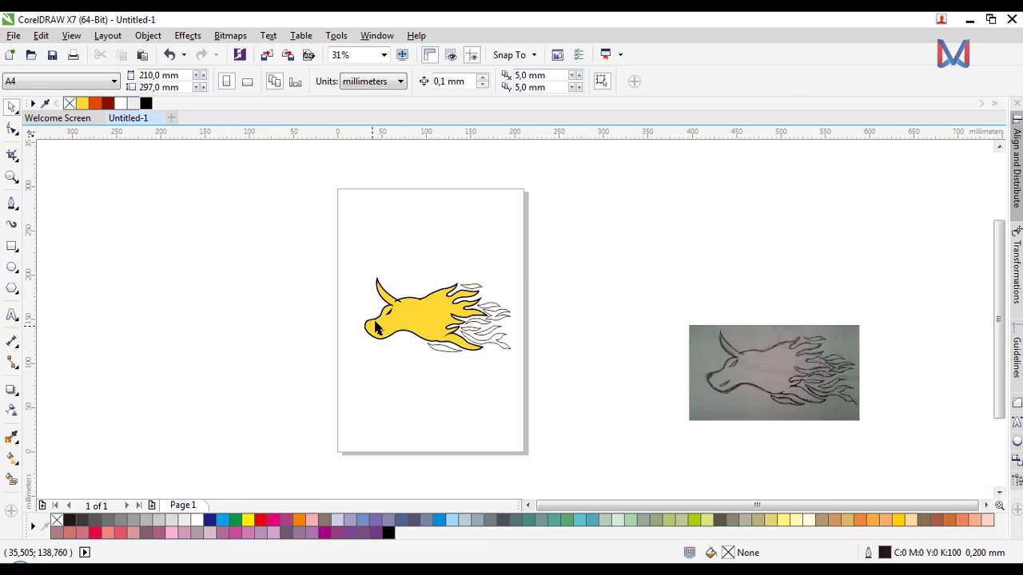
Step: Add nodes to the curved line behind the horn where its edges cross the horn outline
scroll(344, 281, up, 5)
click(322, 227)
click(11, 130)
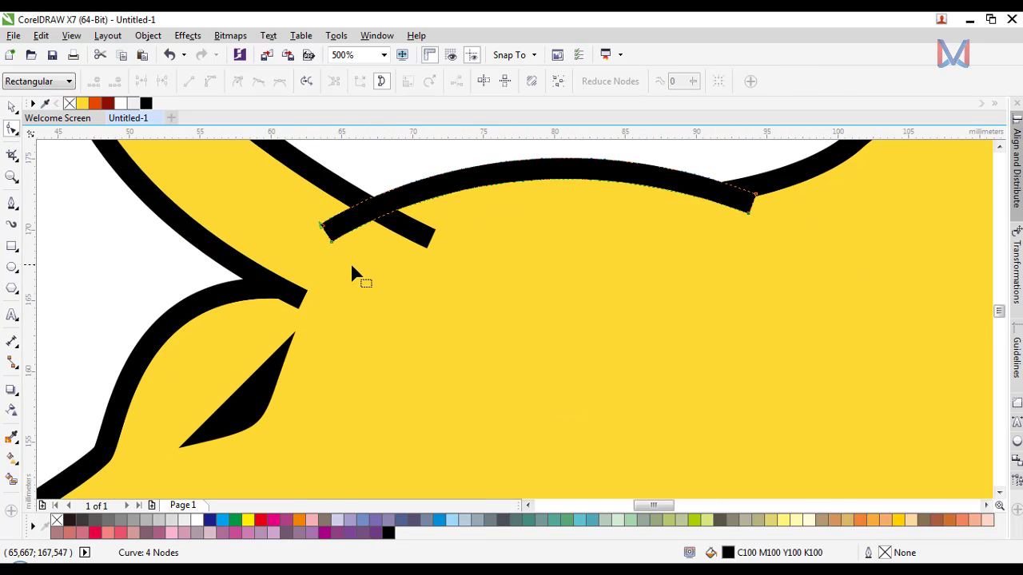
scroll(354, 272, up, 2)
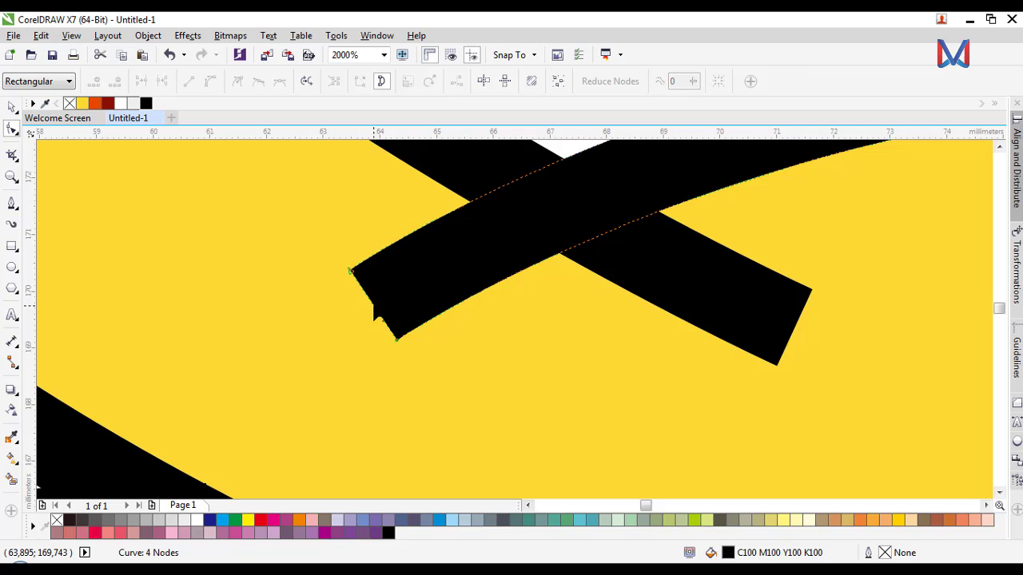
scroll(374, 310, down, 2)
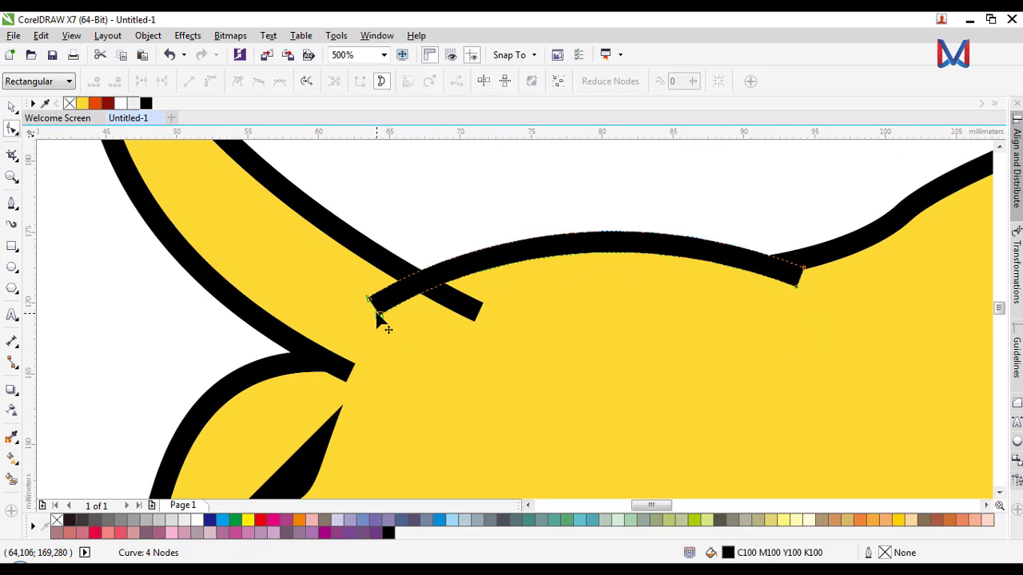
scroll(420, 302, up, 1)
double_click(433, 294)
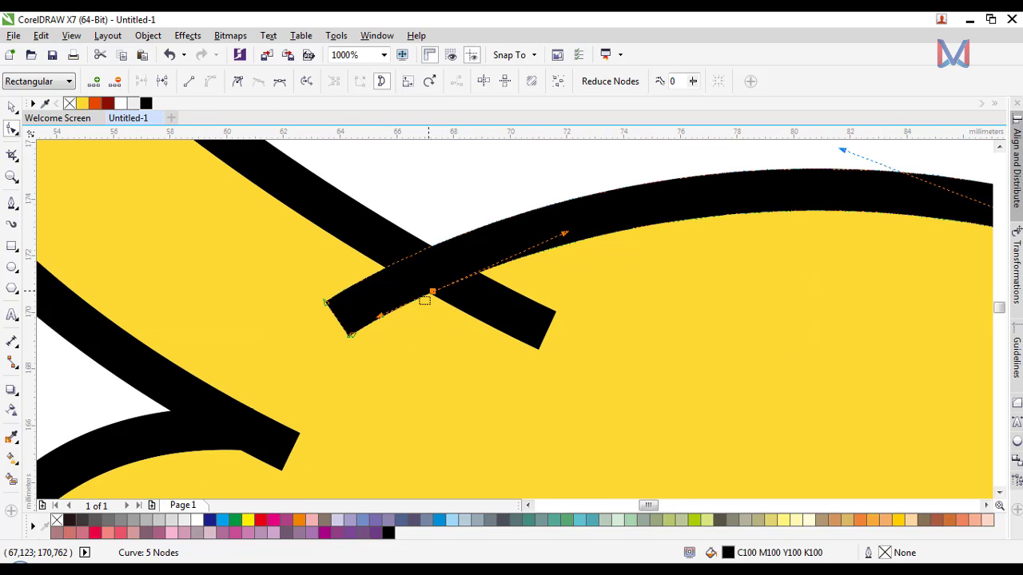
Step: Try to delete the corner nodes at the curved line's overshooting end and straighten that end, and undo the changes
click(351, 339)
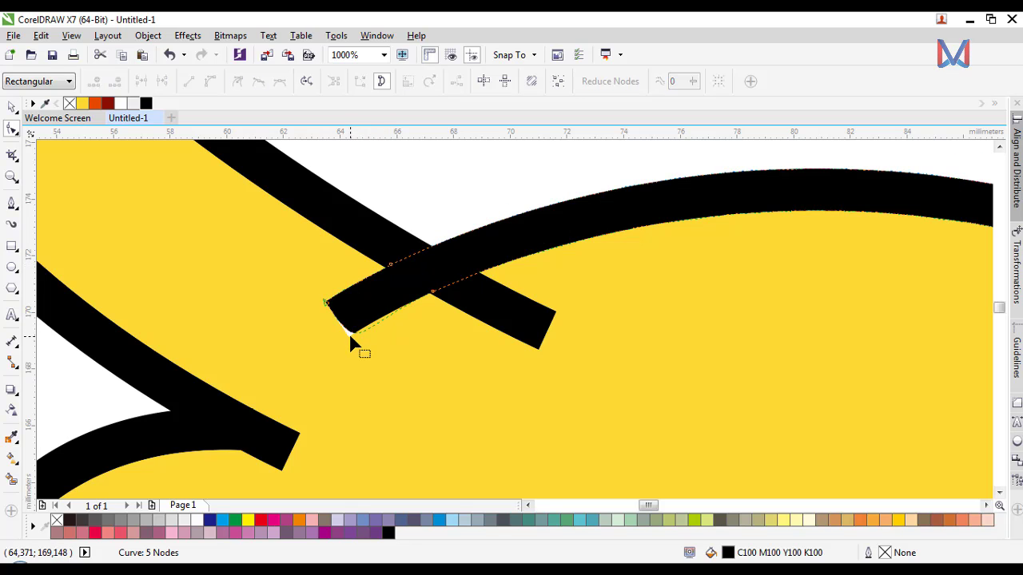
double_click(328, 308)
click(320, 322)
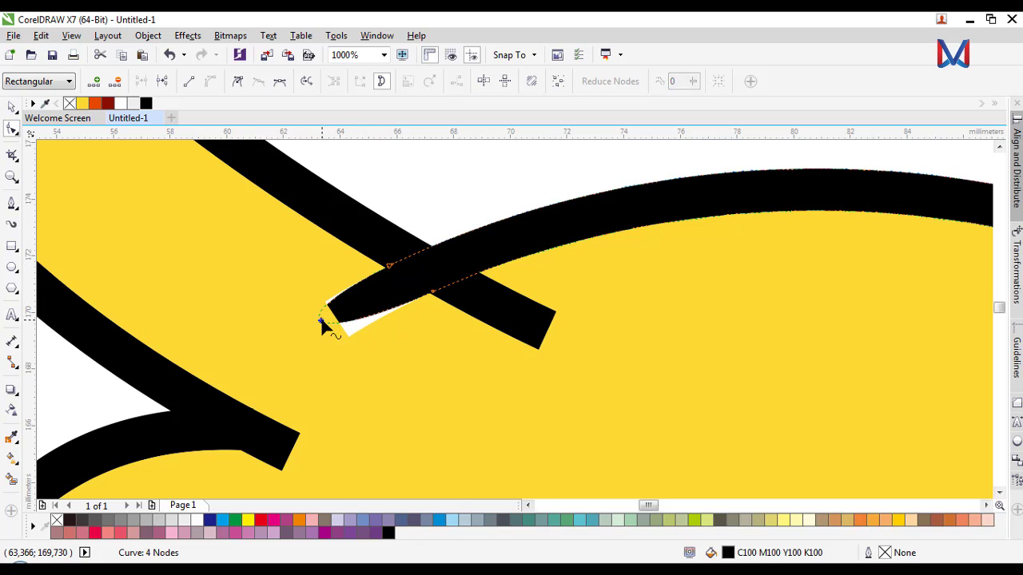
click(189, 83)
key(ctrl+z)
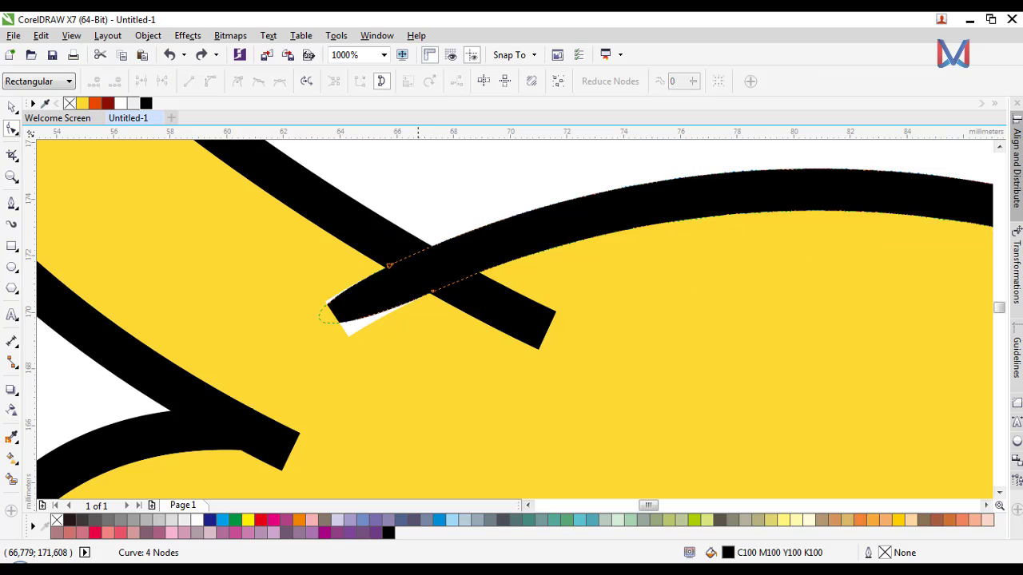
key(ctrl+z)
key(ctrl+z)
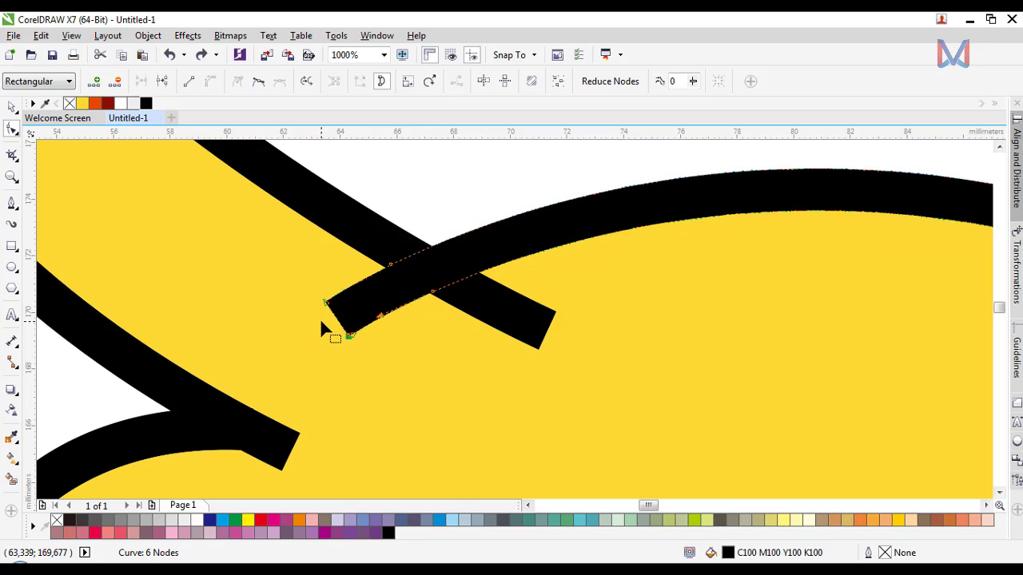
Step: Move the two end corner nodes of the curved line onto the horn outline's edge to remove the overshoot
click(350, 333)
drag(351, 333, 433, 290)
key(ctrl+z)
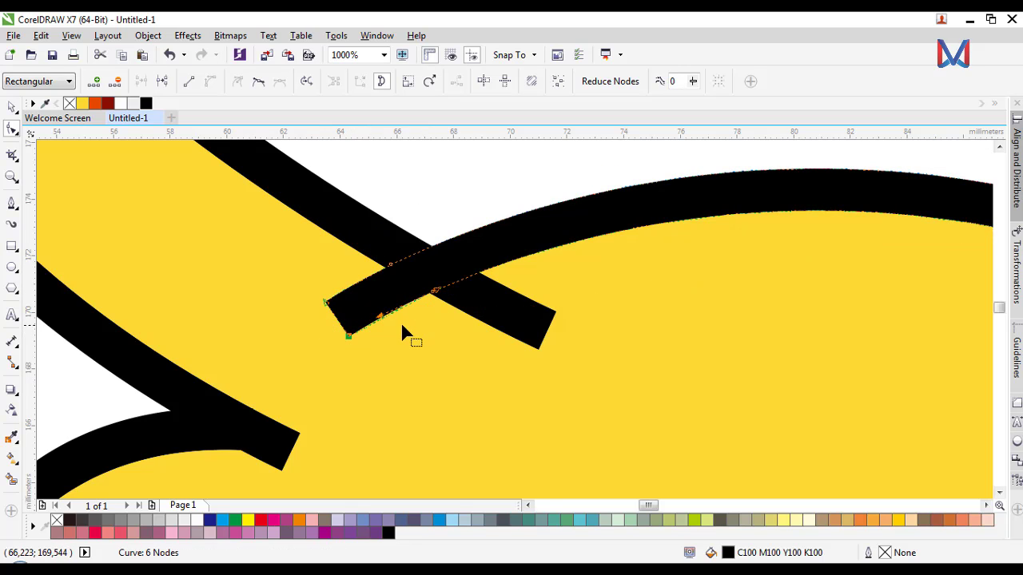
drag(350, 337, 431, 295)
drag(322, 303, 387, 265)
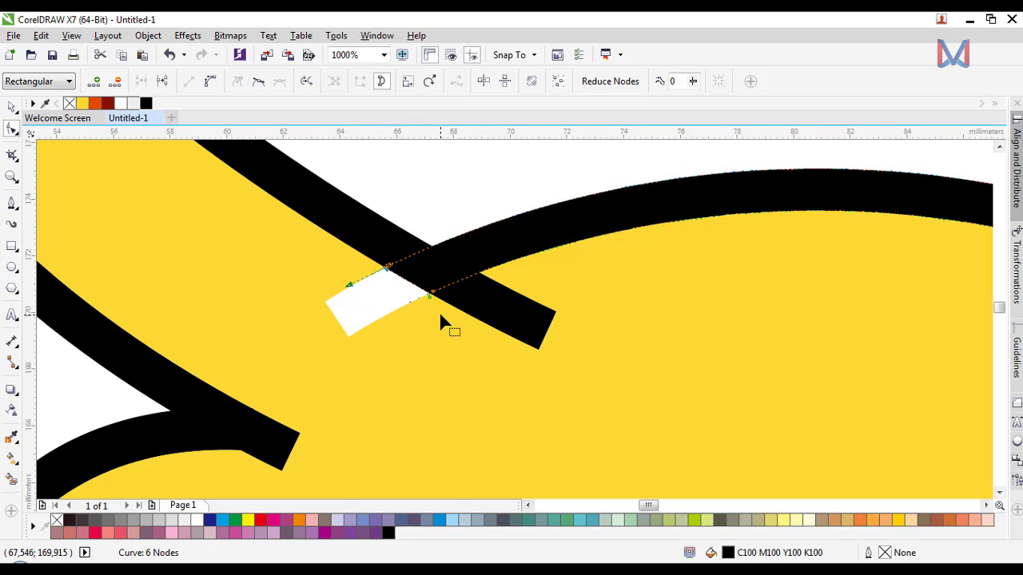
Step: Close the white gap in the yellow fill beside the horn by deleting its corner nodes and straightening the edge
click(346, 336)
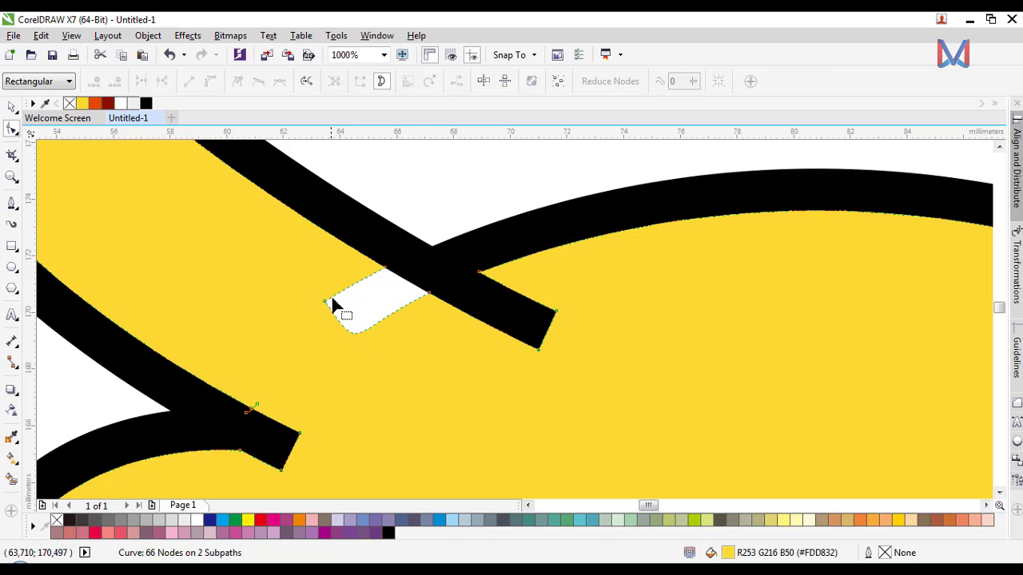
drag(331, 298, 325, 302)
click(331, 323)
click(191, 82)
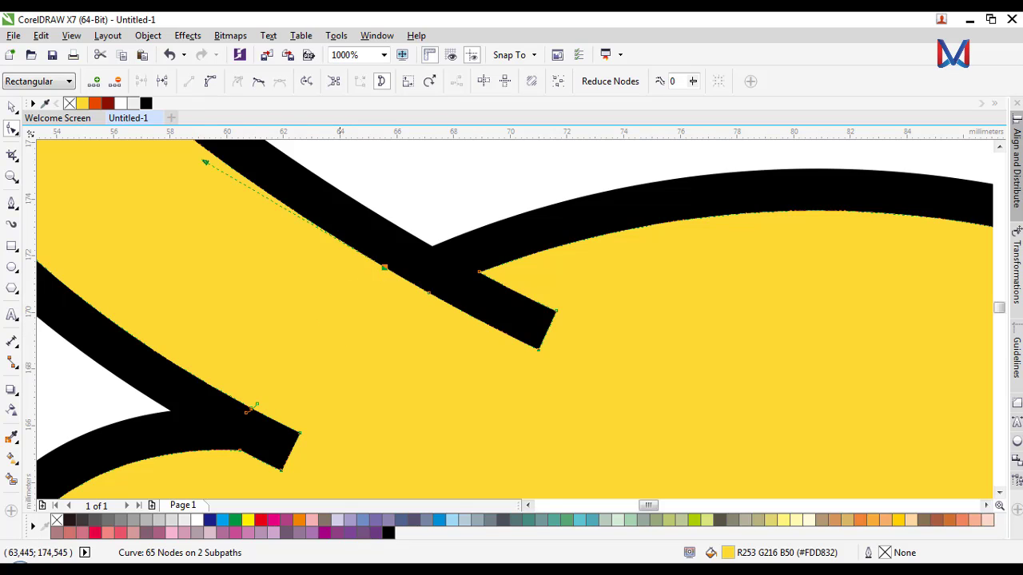
Step: Add a node midway on the blunt end of the horn outline's upper arm and pull it outward into a point
click(545, 333)
scroll(547, 331, up, 1)
click(547, 331)
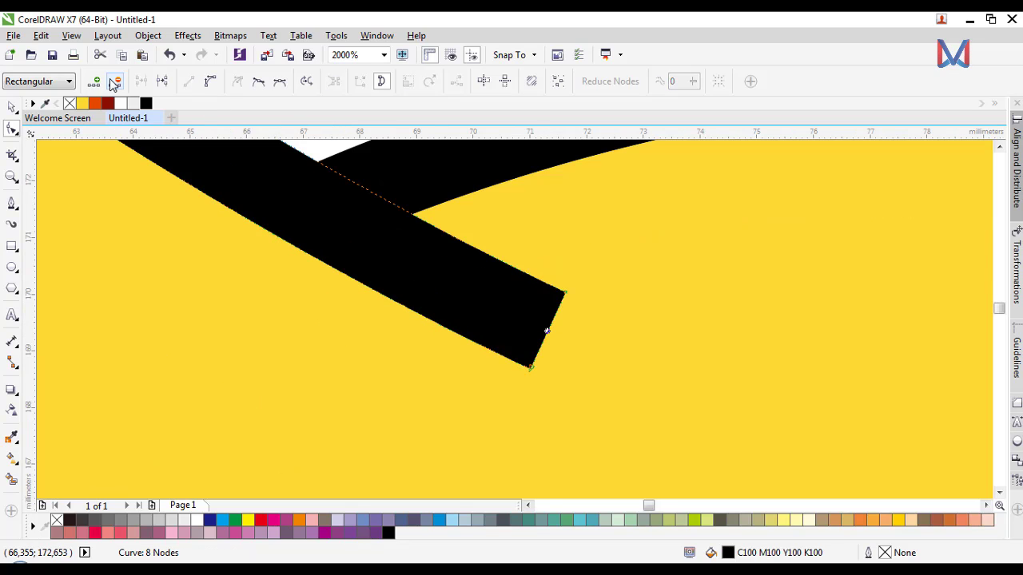
click(94, 81)
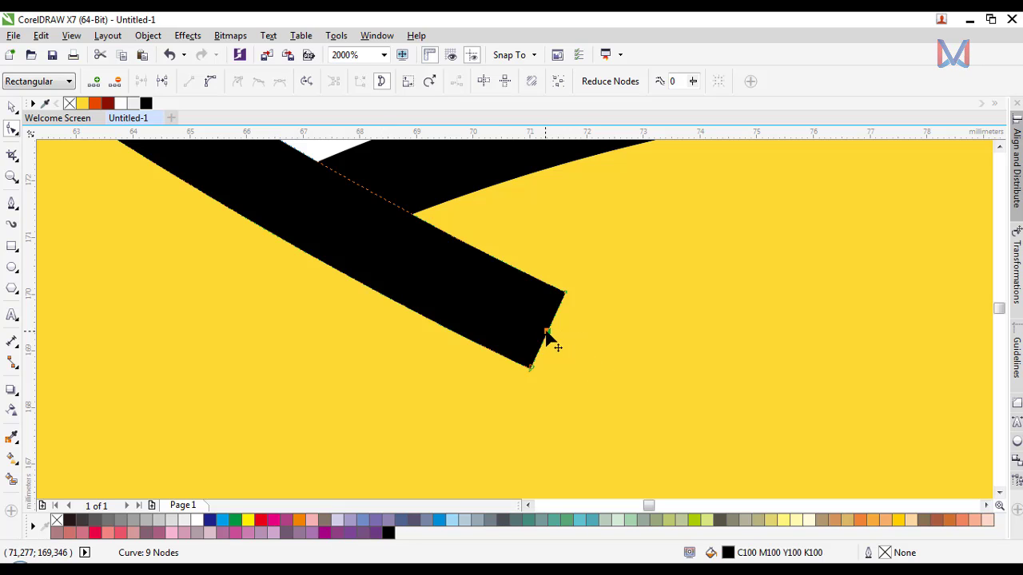
drag(547, 332, 716, 421)
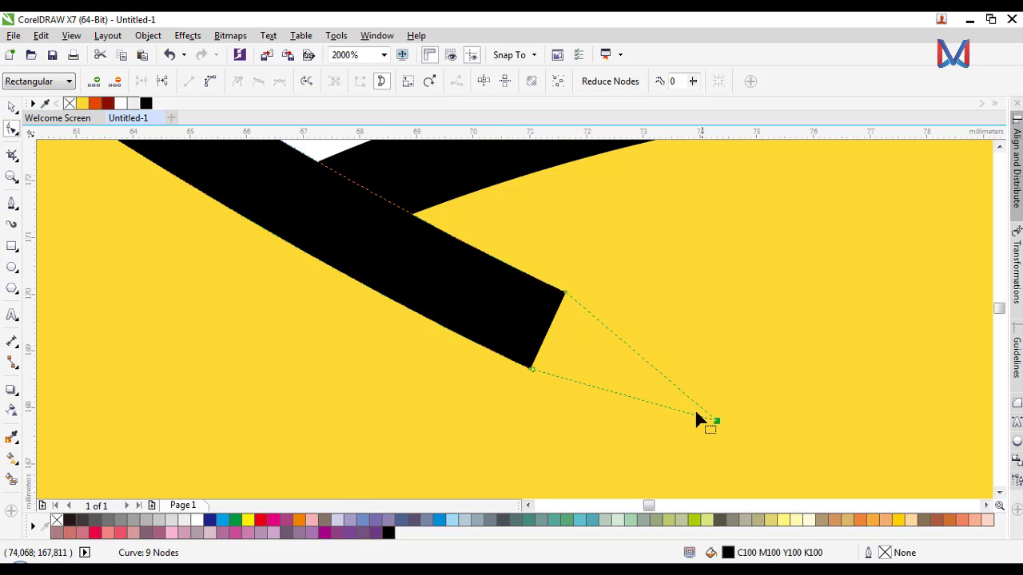
scroll(509, 368, down, 1)
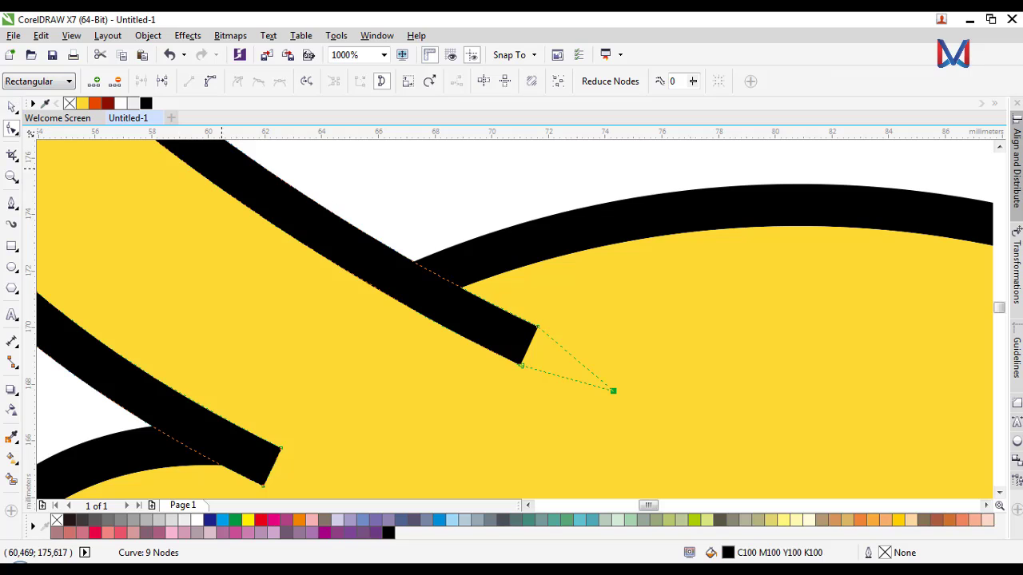
click(12, 106)
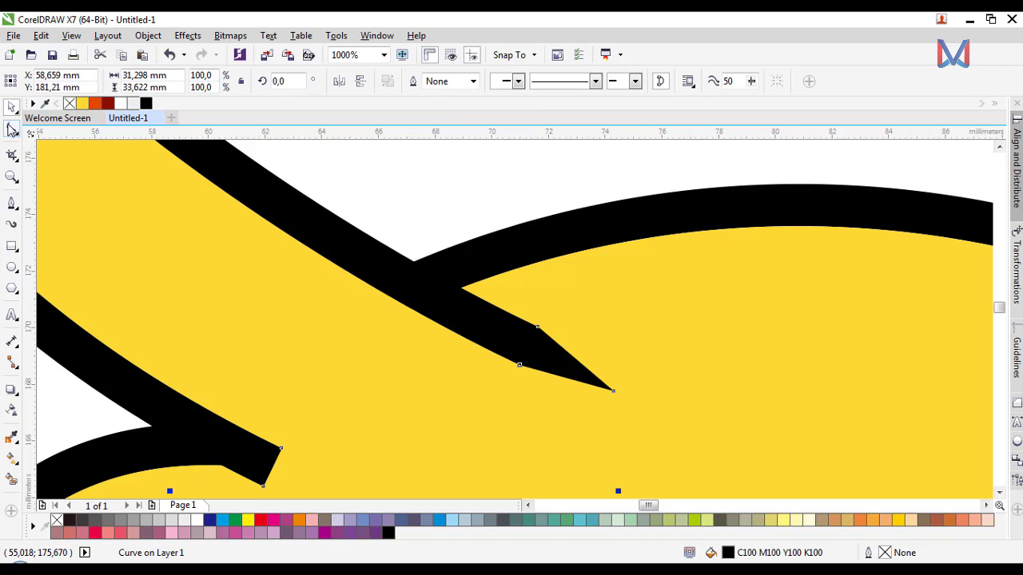
Step: Try to delete the upper corner node behind the horn outline's new point, and undo it
click(11, 128)
scroll(538, 334, up, 1)
click(536, 319)
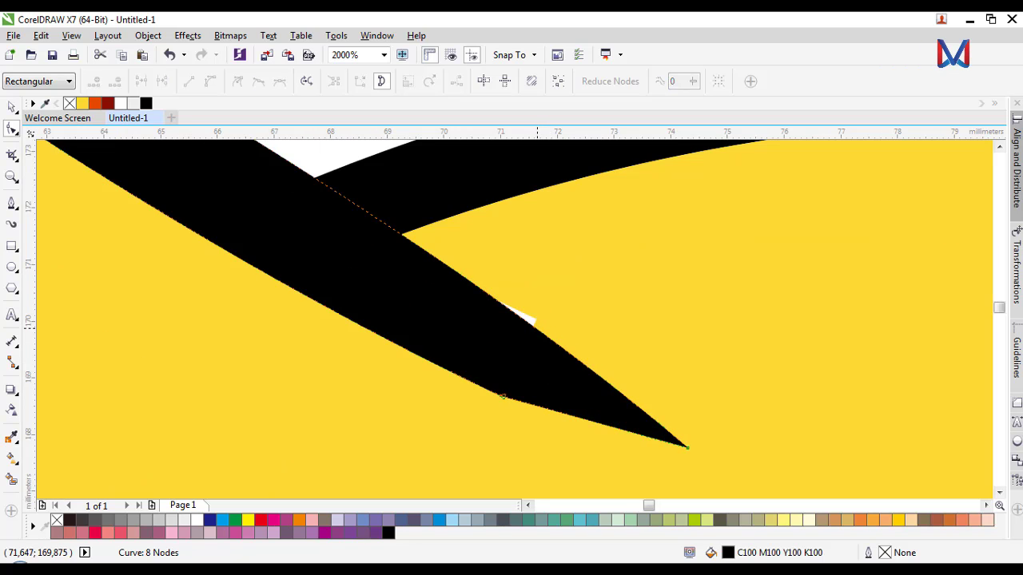
scroll(512, 389, down, 3)
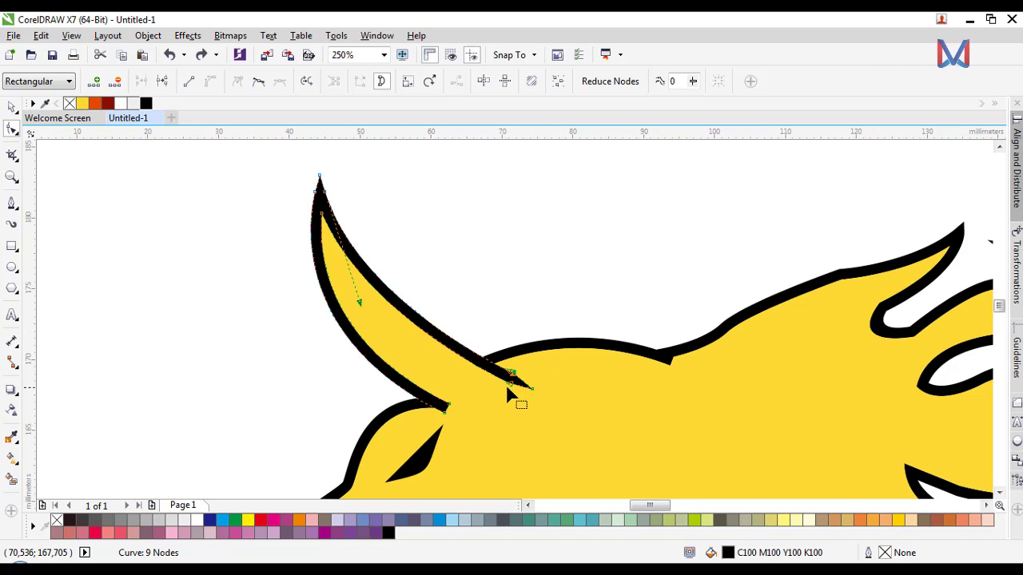
scroll(507, 390, up, 3)
scroll(500, 366, down, 3)
click(12, 106)
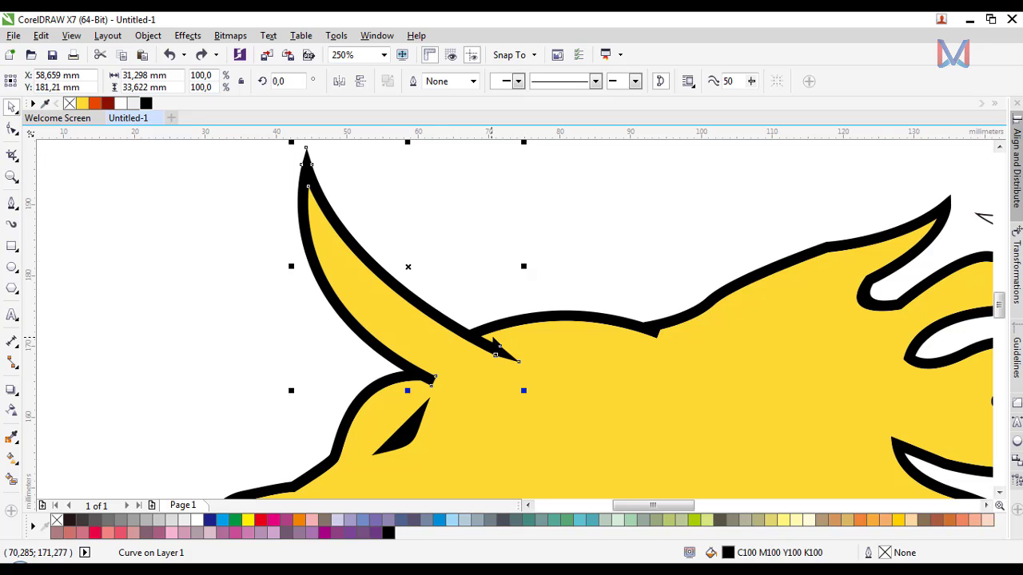
scroll(491, 337, up, 1)
scroll(279, 308, down, 2)
click(492, 223)
scroll(423, 290, down, 2)
scroll(406, 288, up, 4)
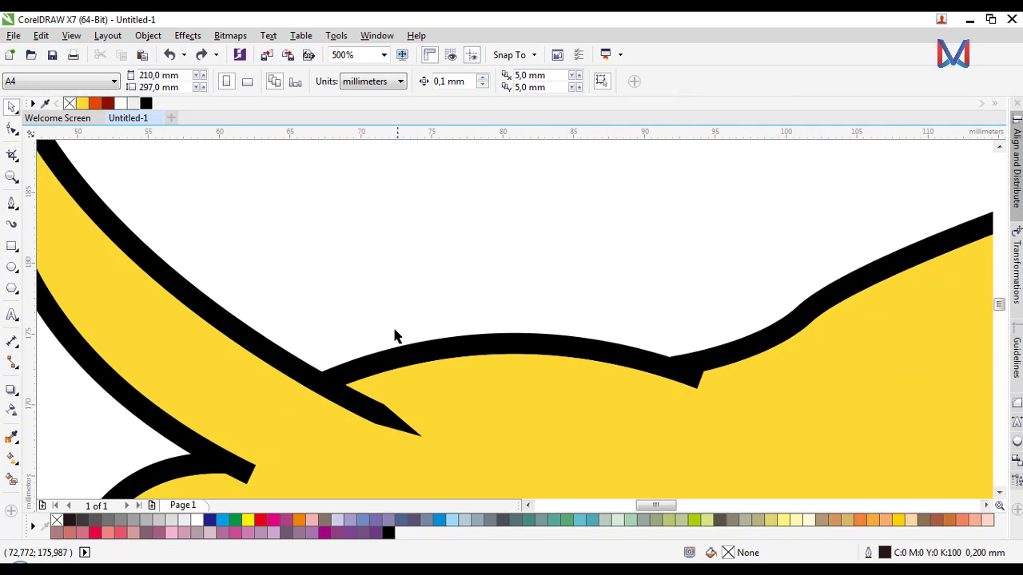
Step: Try to delete the upper corner node on the horn outline's pointed arm
scroll(370, 421, up, 2)
click(370, 421)
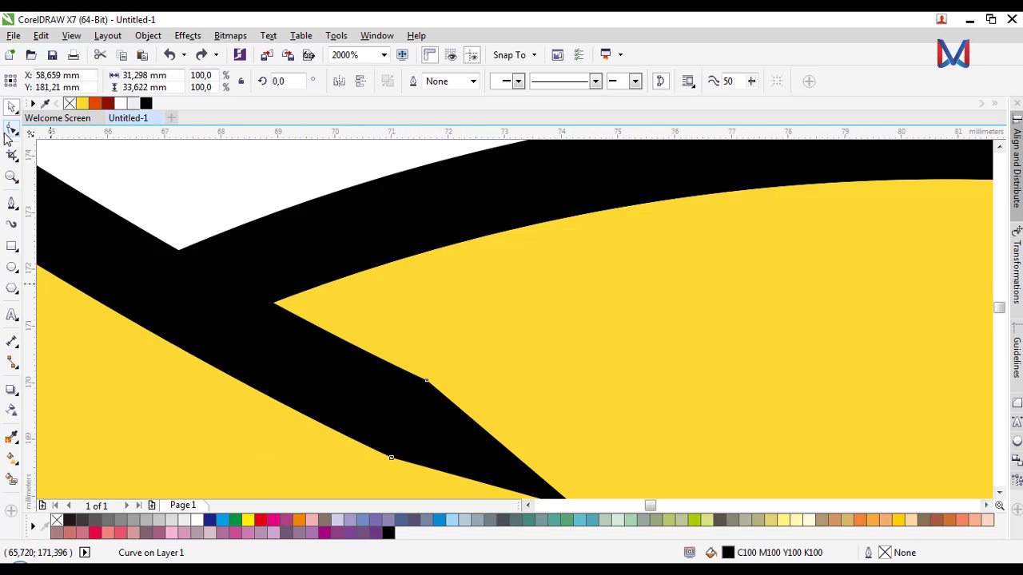
click(11, 128)
double_click(425, 380)
scroll(414, 365, down, 1)
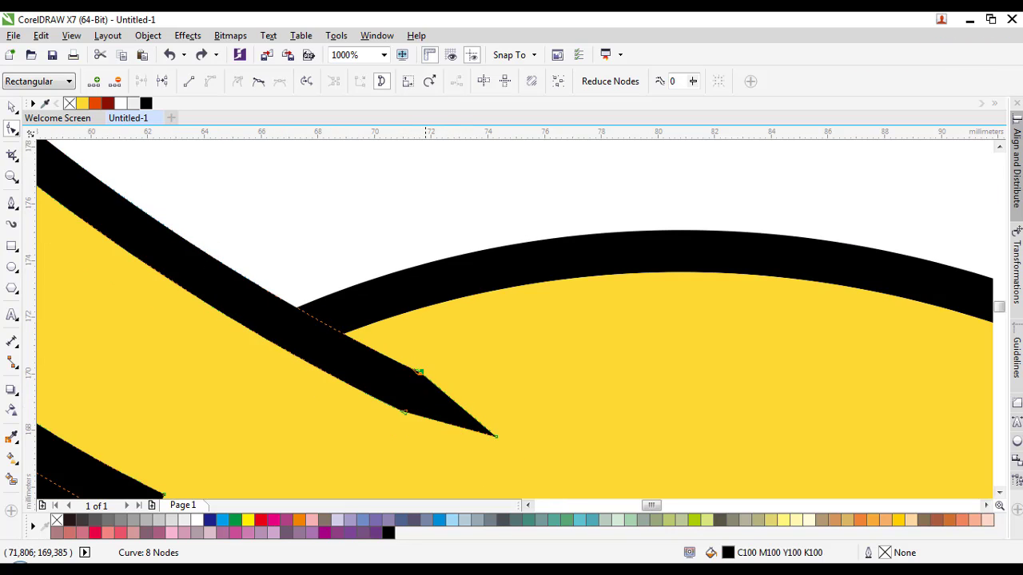
Step: Extend the tip node of the horn outline's pointed arm slightly outward and delete the lower corner node behind it
drag(496, 437, 507, 430)
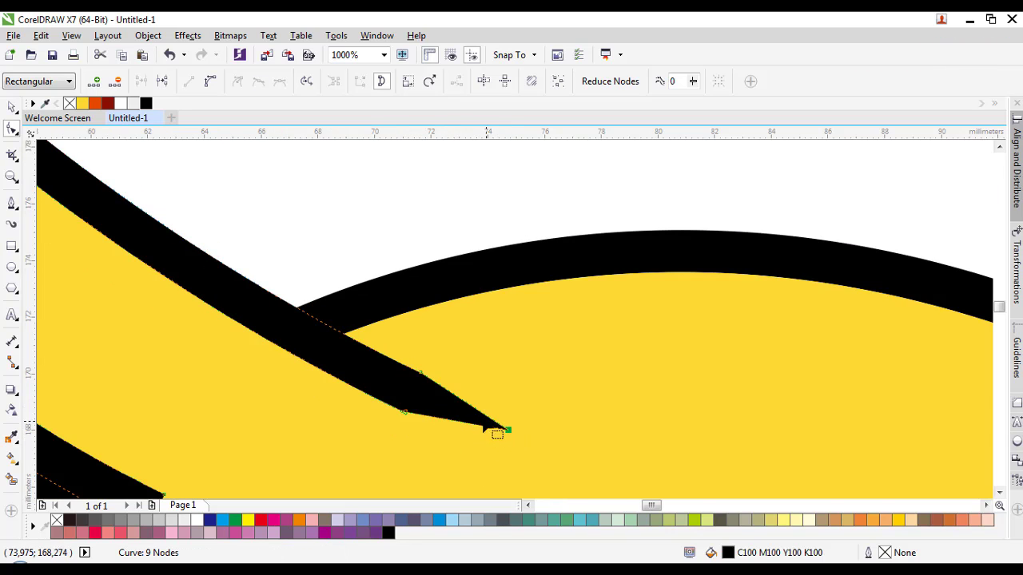
scroll(438, 397, down, 2)
scroll(433, 402, up, 2)
double_click(428, 384)
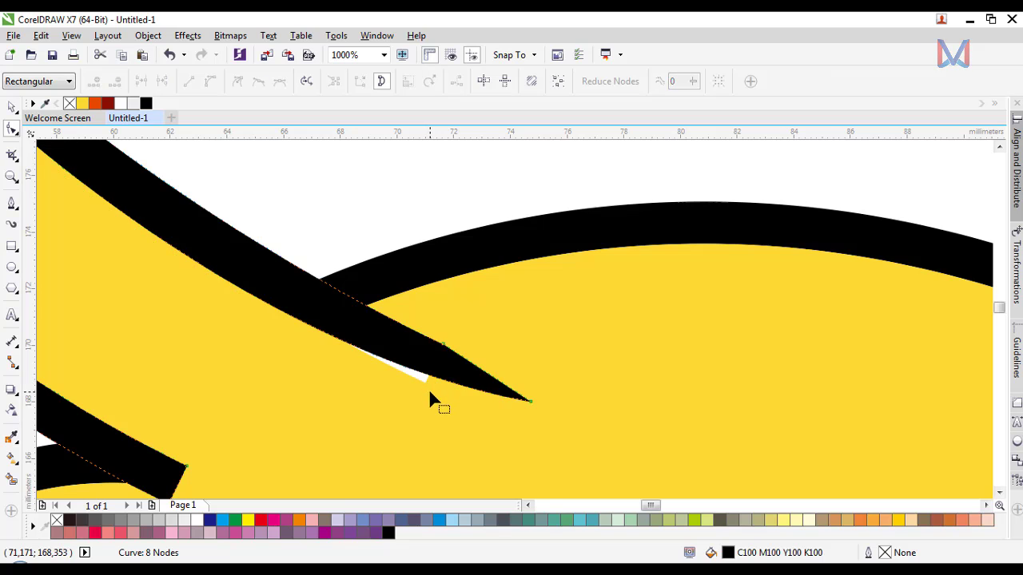
scroll(428, 388, down, 2)
scroll(484, 400, up, 1)
drag(501, 395, 507, 399)
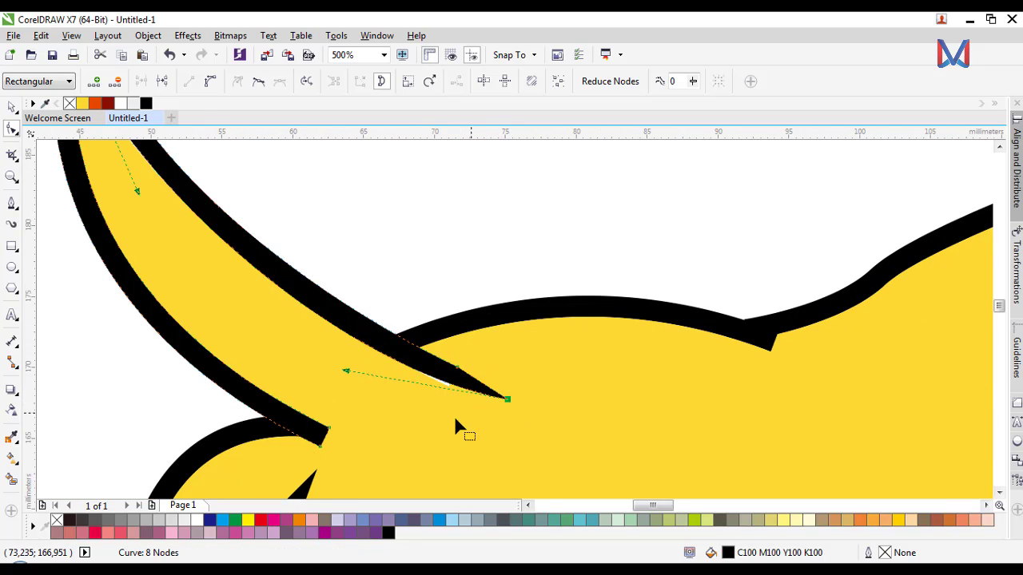
Step: Close the white gap in the yellow fill under the horn's pointed arm by deleting the protruding nodes and straightening the edge
click(451, 408)
scroll(451, 399, up, 1)
double_click(444, 373)
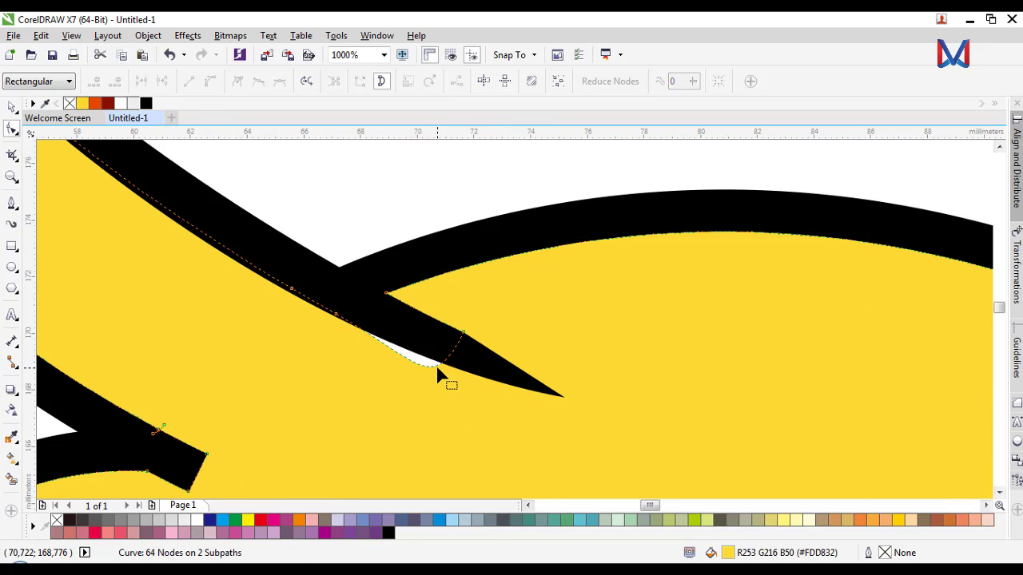
click(437, 365)
click(188, 81)
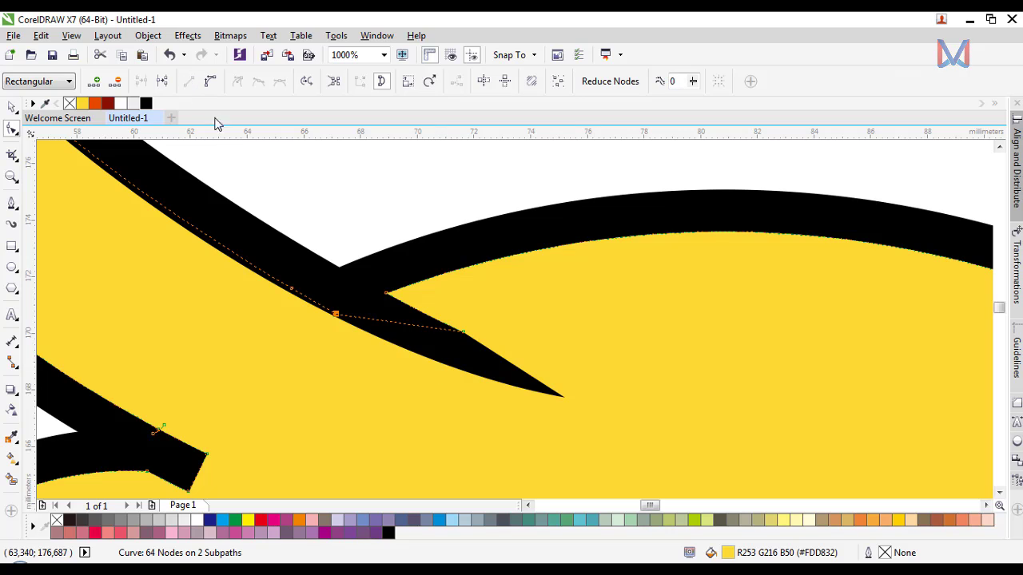
double_click(334, 318)
double_click(462, 330)
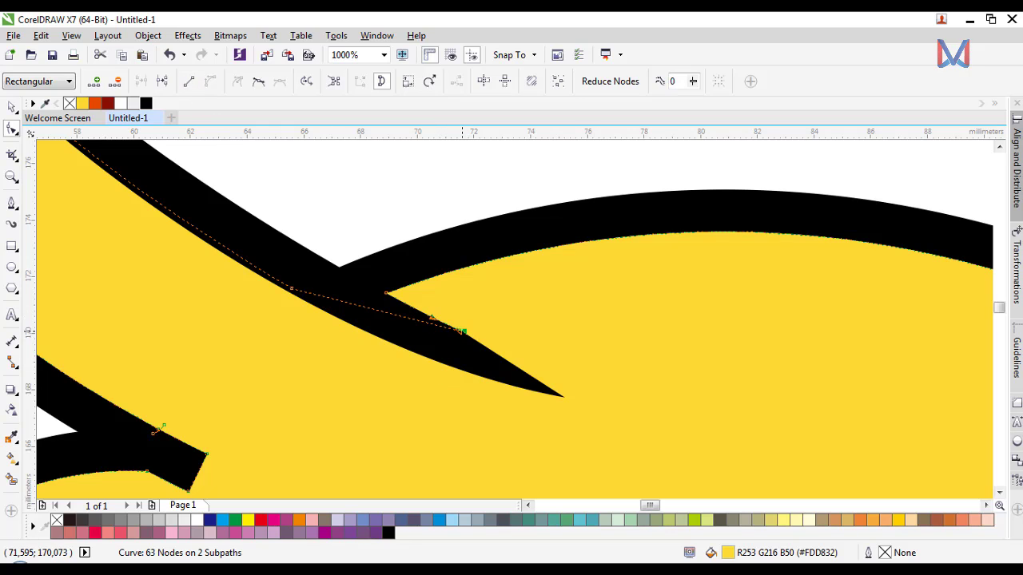
click(457, 337)
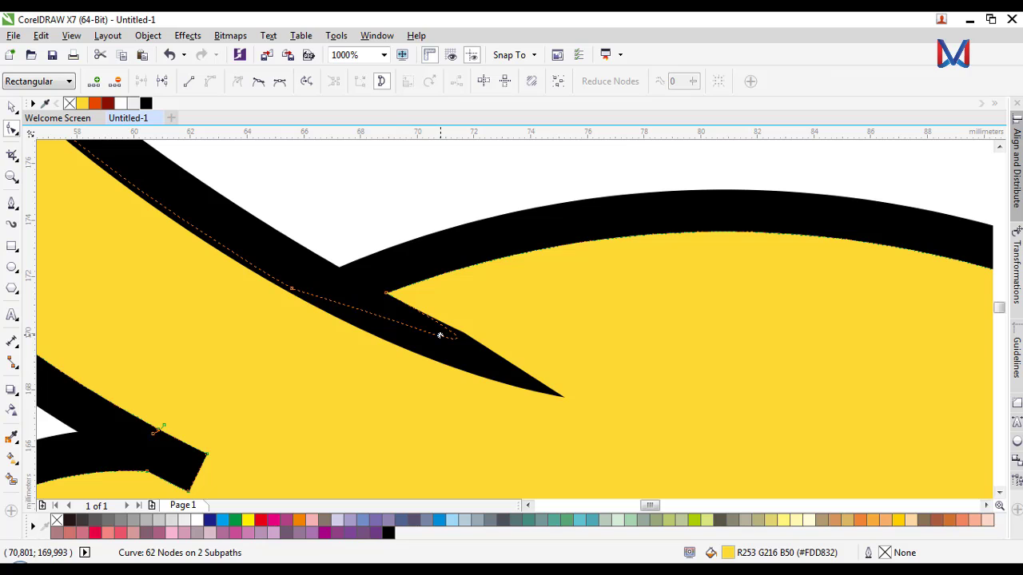
click(188, 82)
Step: Delete the upper corner node behind the horn's point and reshape the upper edge into a smooth taper
scroll(373, 313, down, 3)
scroll(397, 325, up, 1)
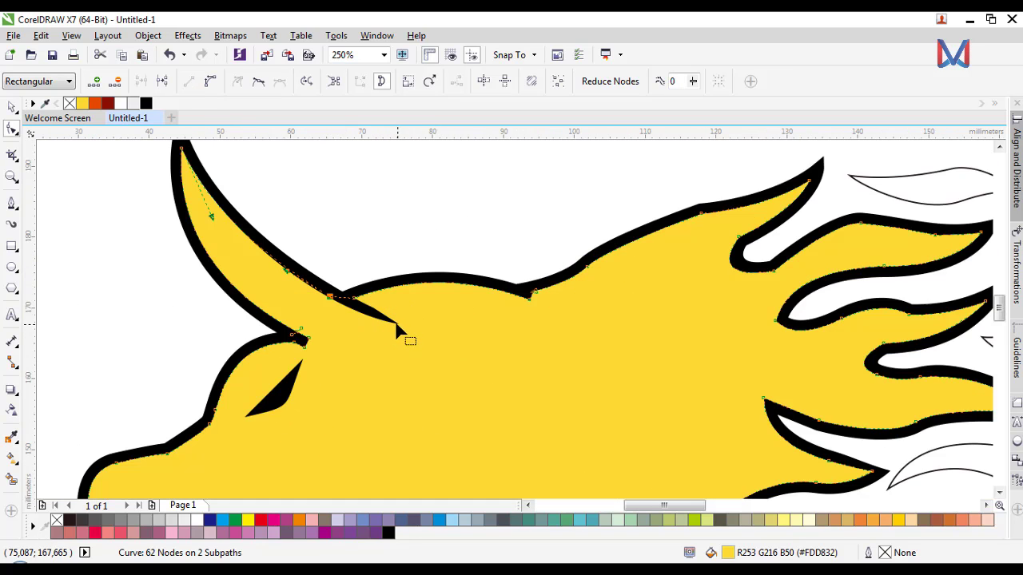
scroll(397, 332, up, 1)
scroll(392, 326, up, 1)
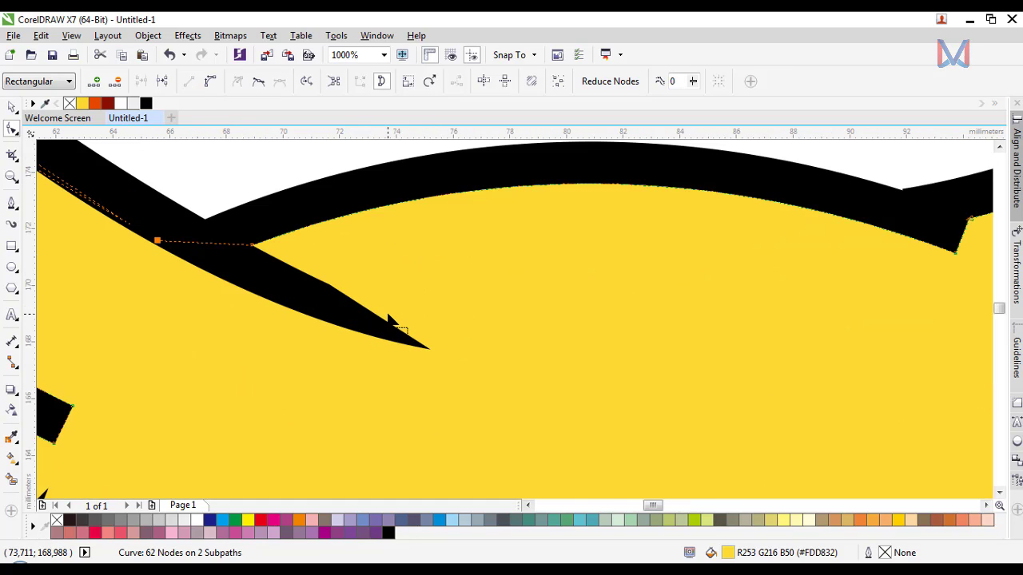
scroll(381, 322, down, 1)
scroll(375, 320, up, 1)
click(352, 287)
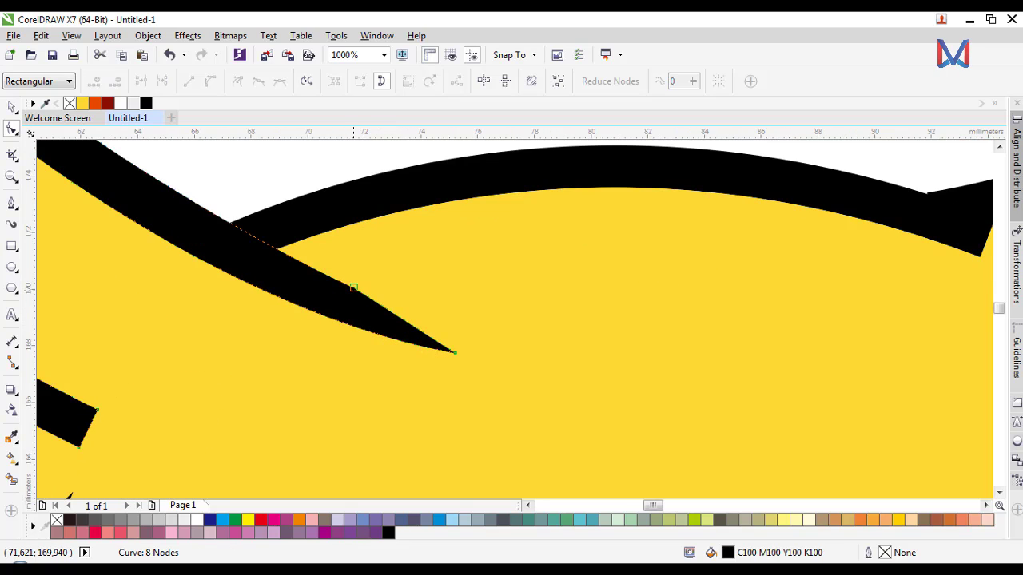
scroll(353, 287, down, 2)
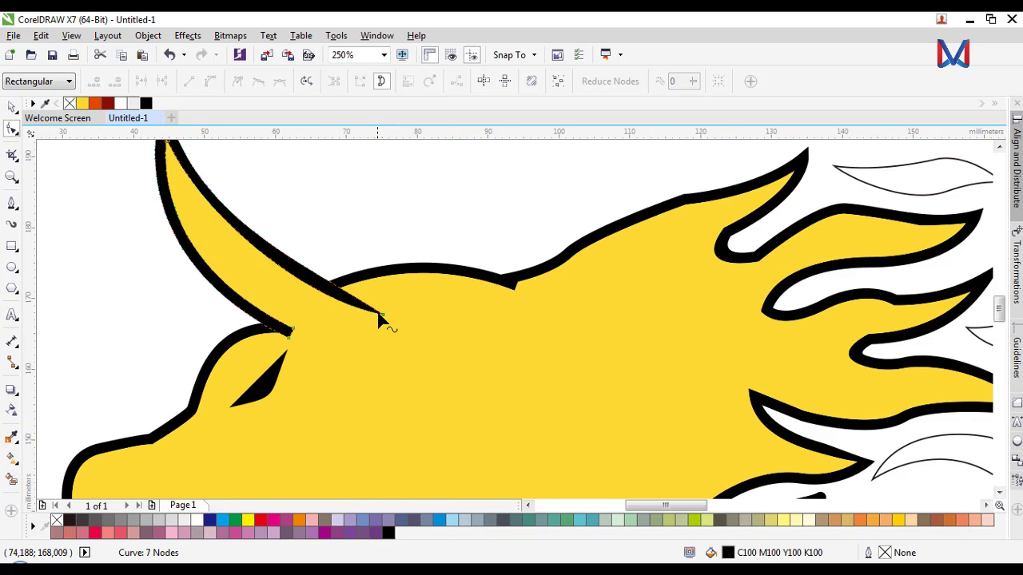
scroll(284, 252, up, 1)
drag(320, 286, 343, 305)
scroll(343, 305, down, 1)
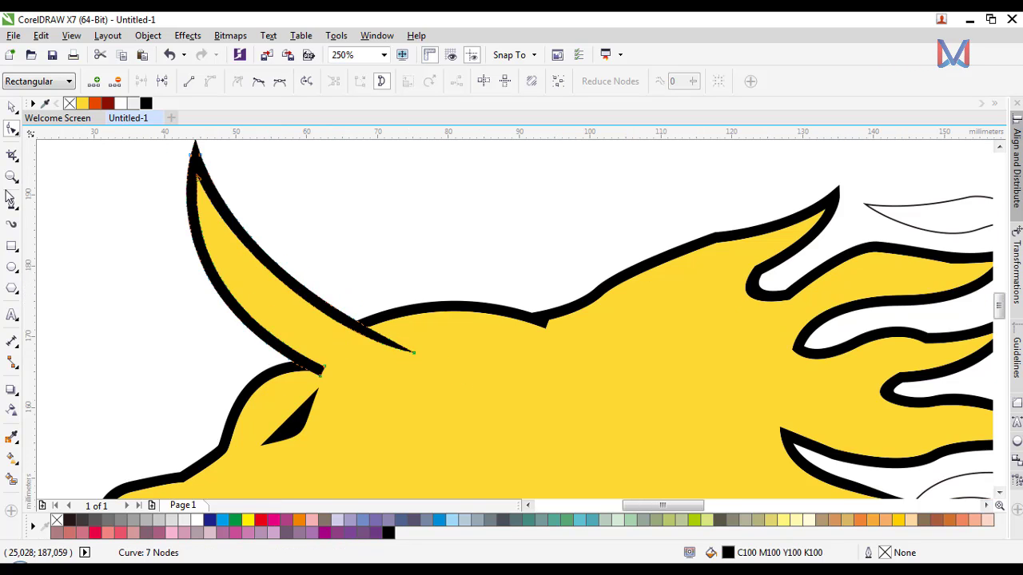
Step: Add a node midway on the blunt end of the arched outline behind the horn and pull it outward into a point
scroll(435, 294, down, 1)
scroll(546, 300, up, 3)
click(434, 284)
scroll(461, 285, up, 1)
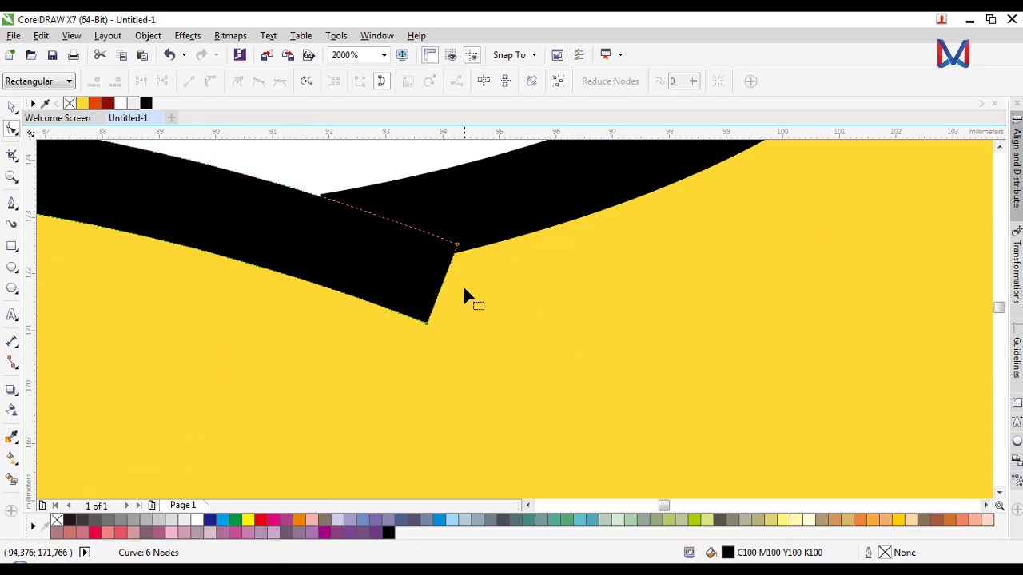
double_click(444, 289)
drag(444, 291, 627, 341)
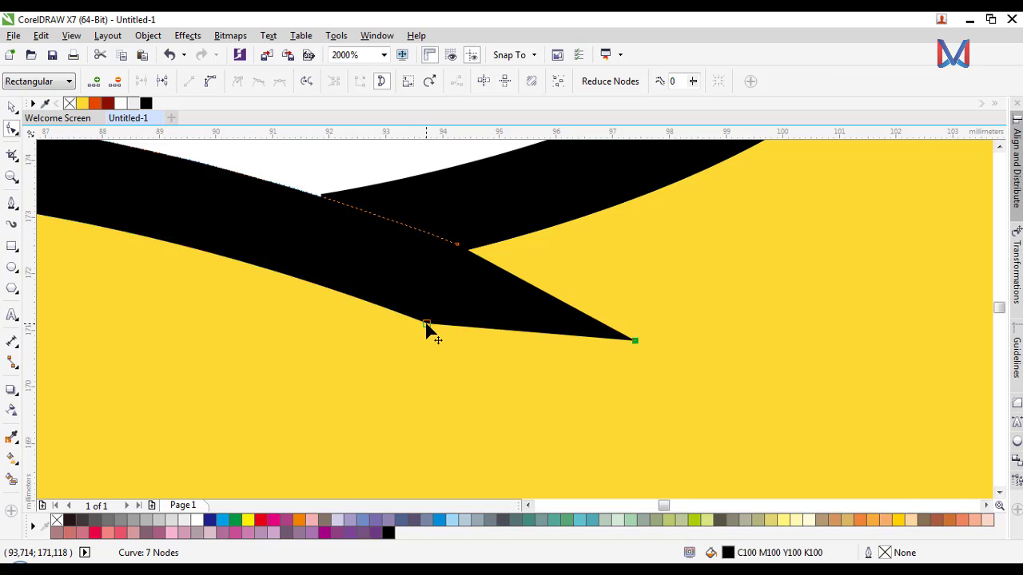
Step: Try to delete the lower corner node behind the arched outline's point and smooth its underside with the curve handles
double_click(426, 324)
scroll(596, 323, down, 3)
click(602, 323)
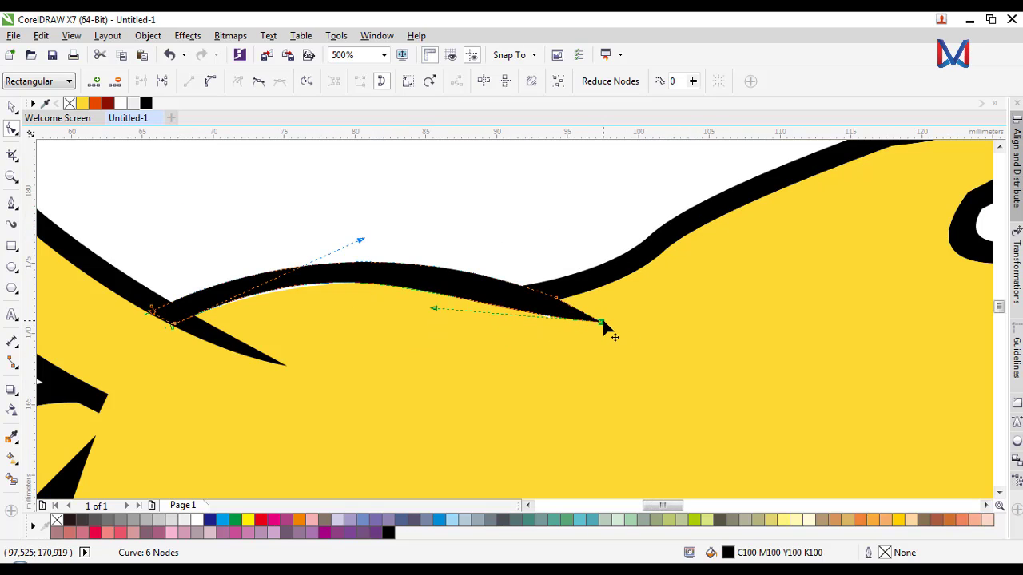
drag(433, 309, 460, 320)
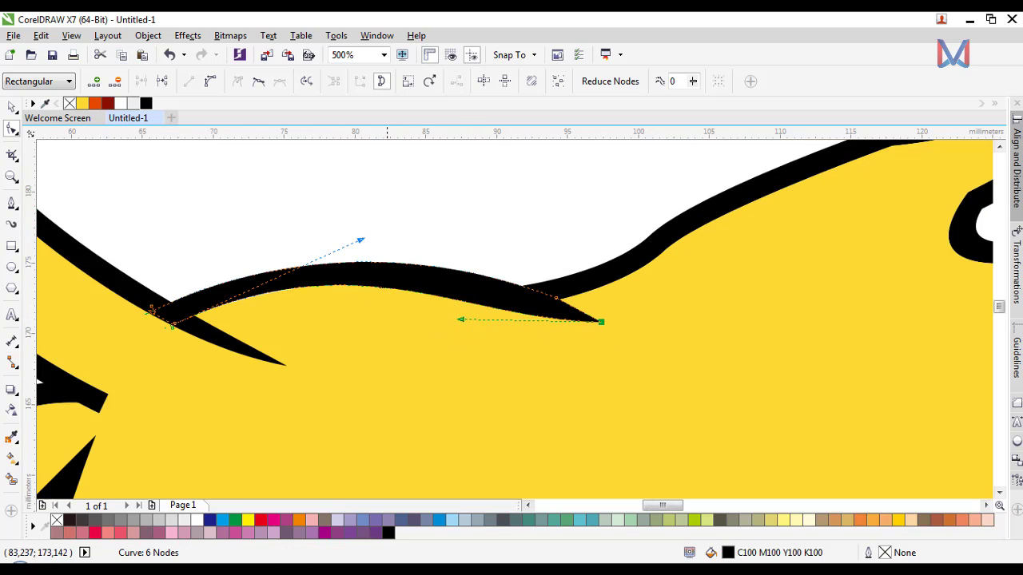
drag(363, 239, 352, 244)
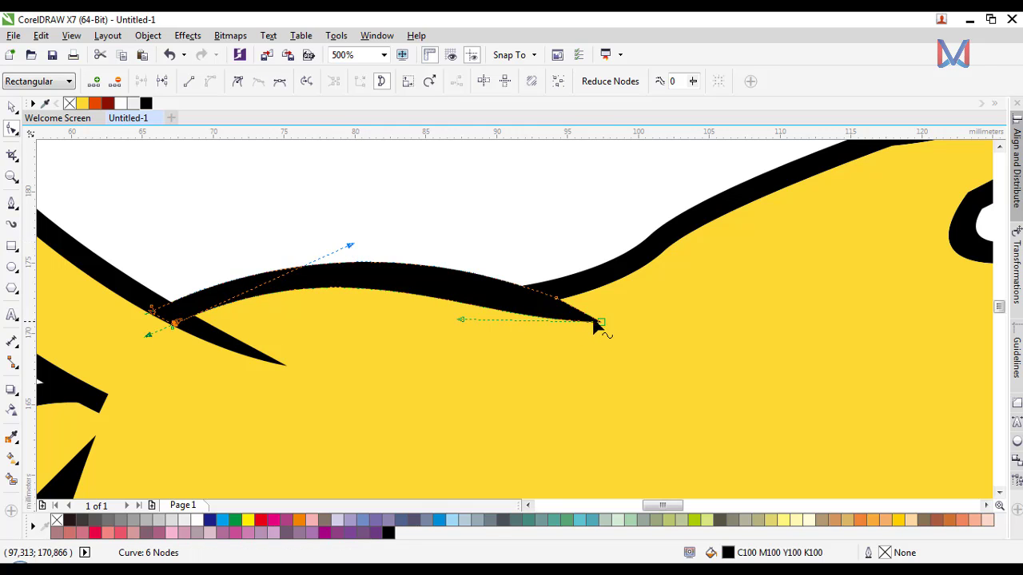
scroll(570, 306, up, 2)
scroll(570, 311, down, 3)
drag(462, 325, 473, 322)
drag(349, 251, 340, 253)
scroll(371, 248, down, 1)
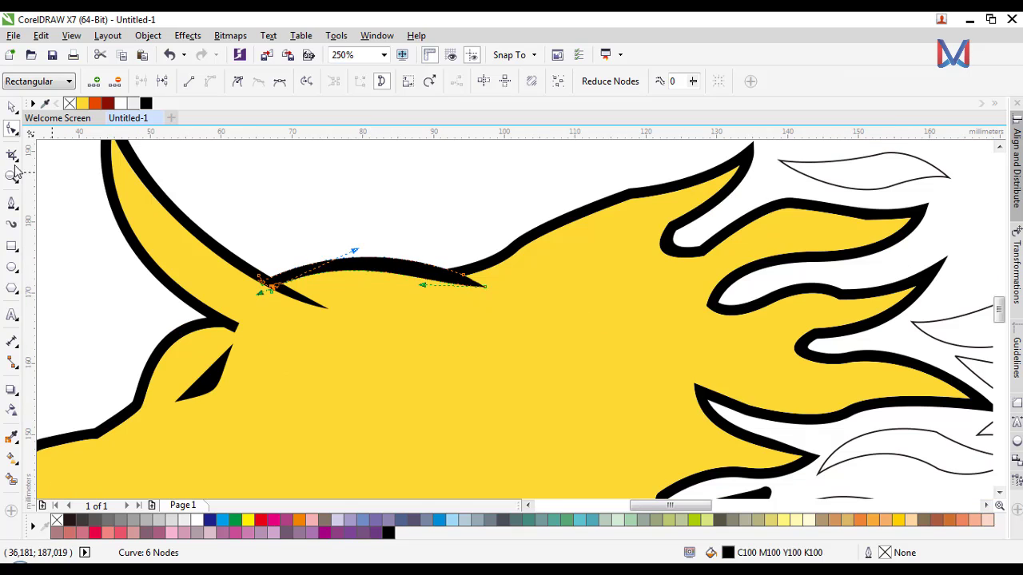
Step: Undo the lower corner node's deletion and the handle adjustments on the arched outline
click(11, 107)
click(352, 224)
scroll(384, 282, down, 1)
scroll(424, 310, down, 1)
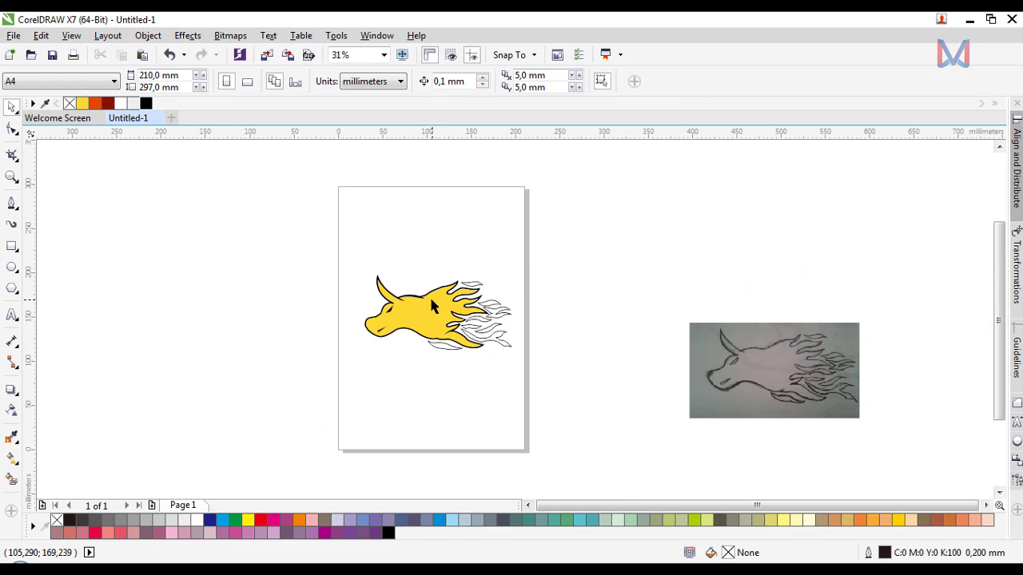
scroll(429, 295, up, 5)
click(411, 308)
key(ctrl+z)
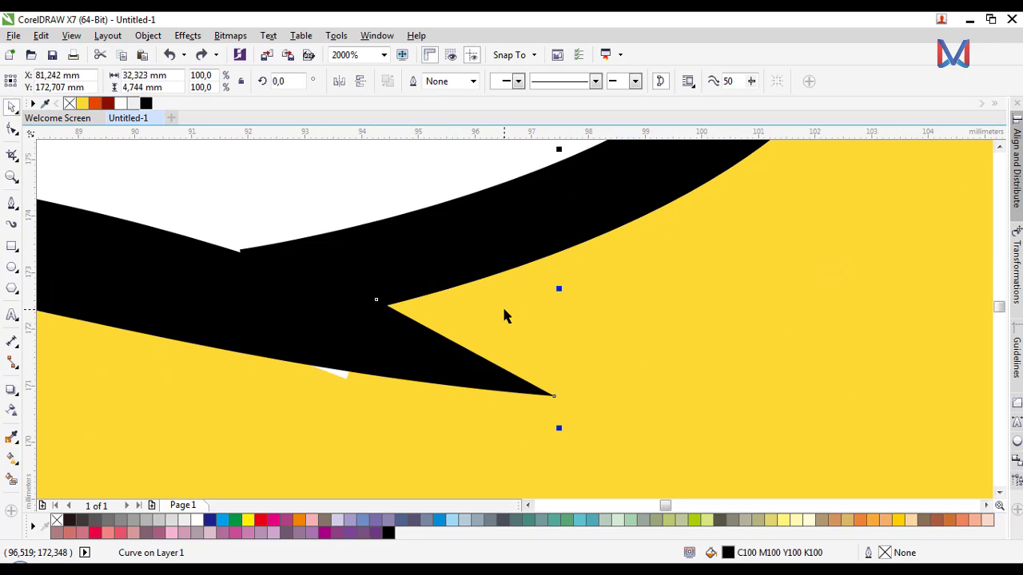
Step: Move the arched outline's tip node downward so the point continues the curve of its lower edge
scroll(472, 338, down, 1)
click(12, 128)
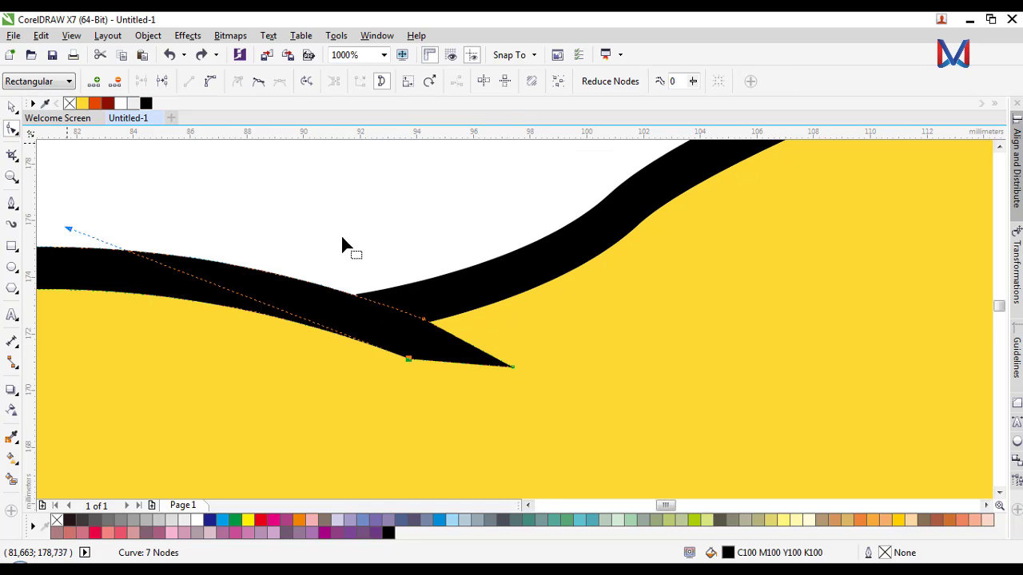
drag(511, 372, 514, 397)
scroll(440, 354, down, 2)
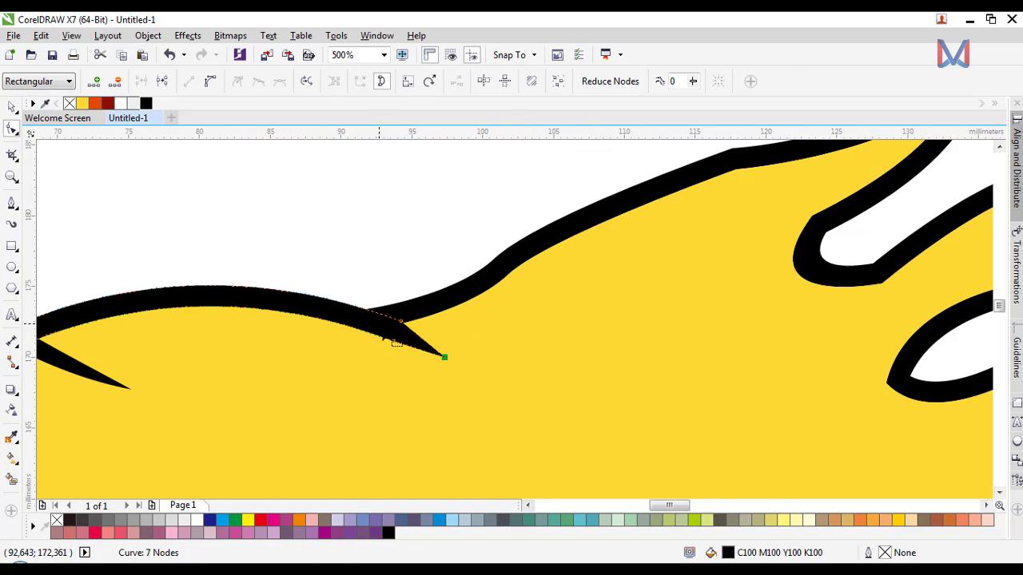
Step: Weld the arched outline and the flame mane outline into a single curve
scroll(409, 290, up, 2)
click(323, 315)
scroll(323, 314, up, 1)
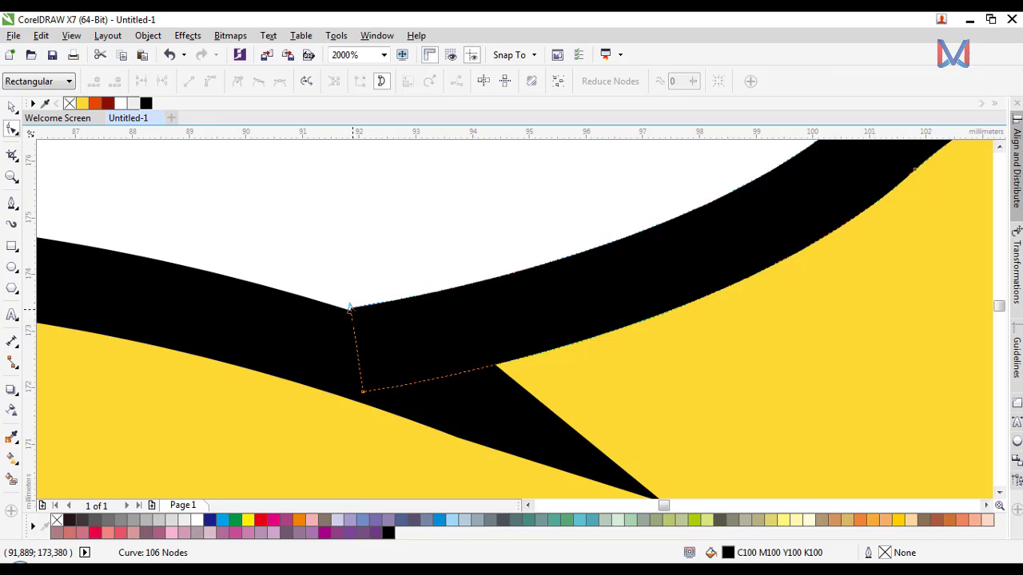
scroll(349, 309, down, 2)
scroll(354, 316, up, 1)
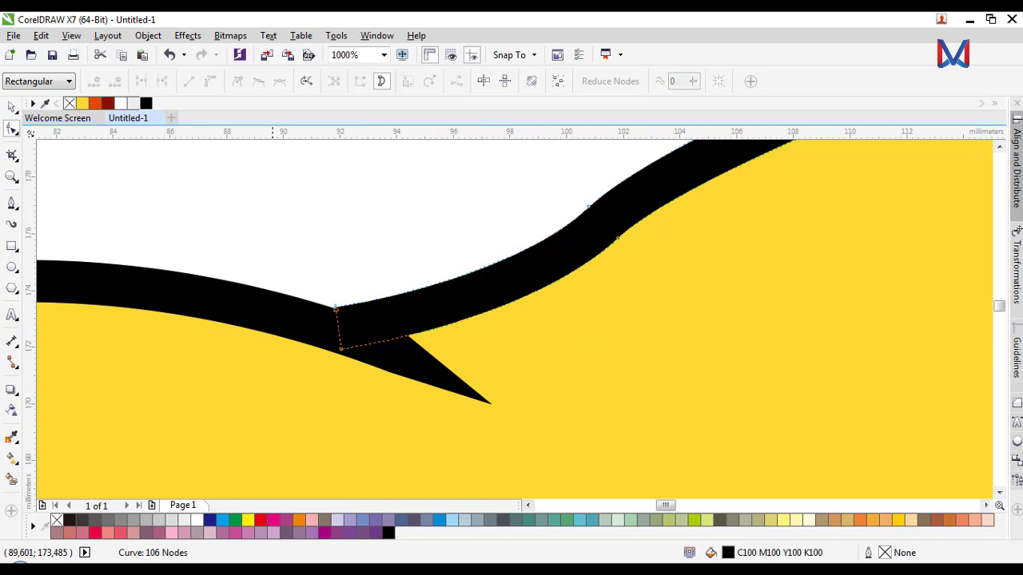
double_click(12, 110)
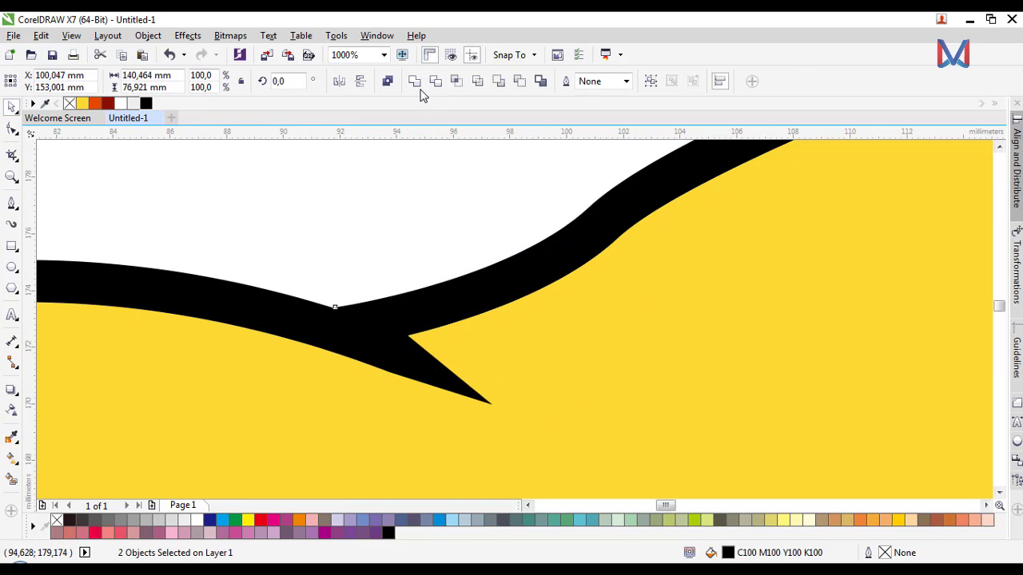
click(415, 81)
click(383, 215)
Step: Examine the nodes at the welded junction between the arched outline and the flame mane outline
scroll(351, 316, down, 2)
scroll(349, 316, up, 3)
click(351, 311)
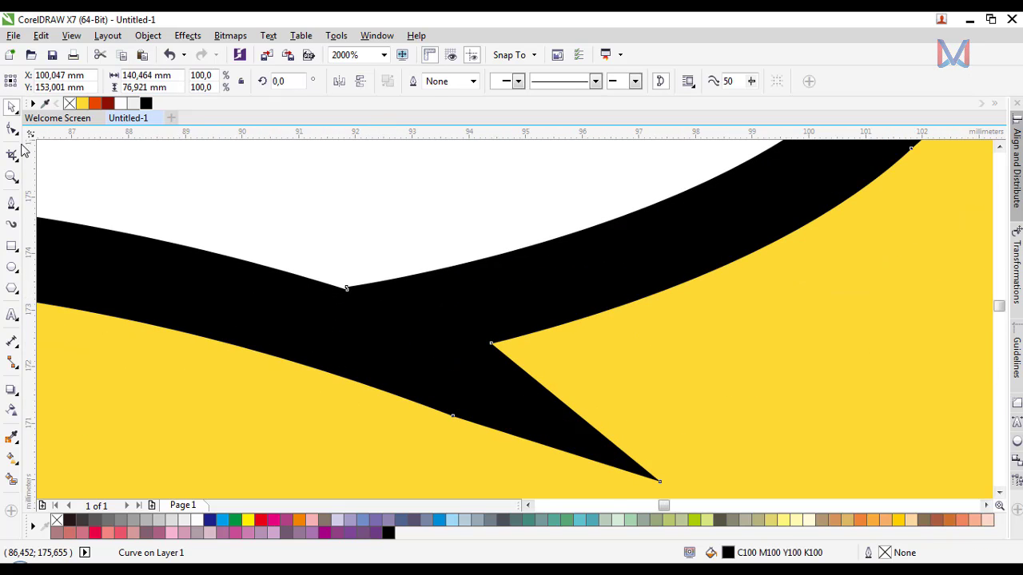
click(12, 129)
scroll(438, 256, up, 2)
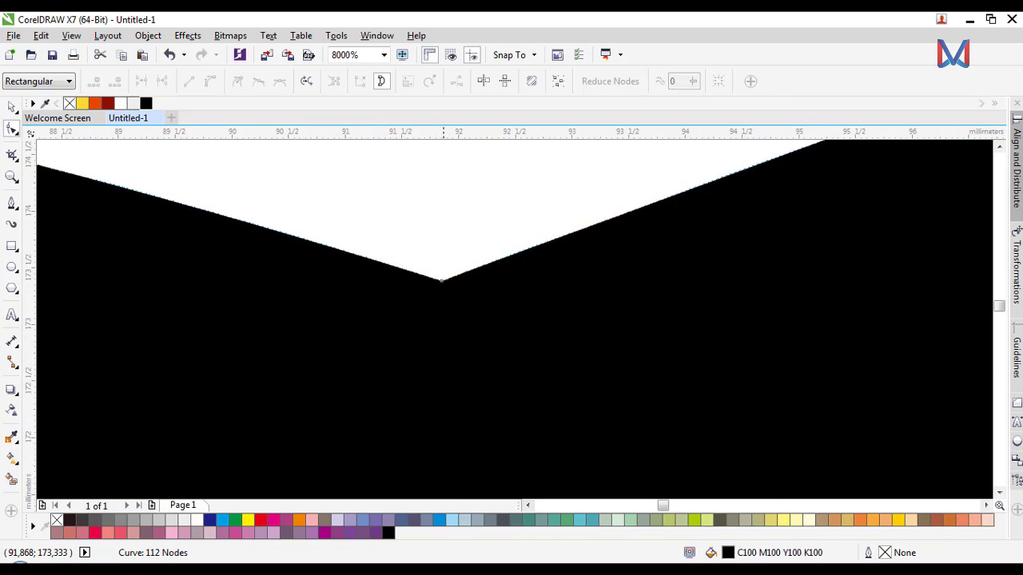
scroll(441, 281, down, 5)
scroll(474, 270, up, 3)
scroll(364, 342, down, 3)
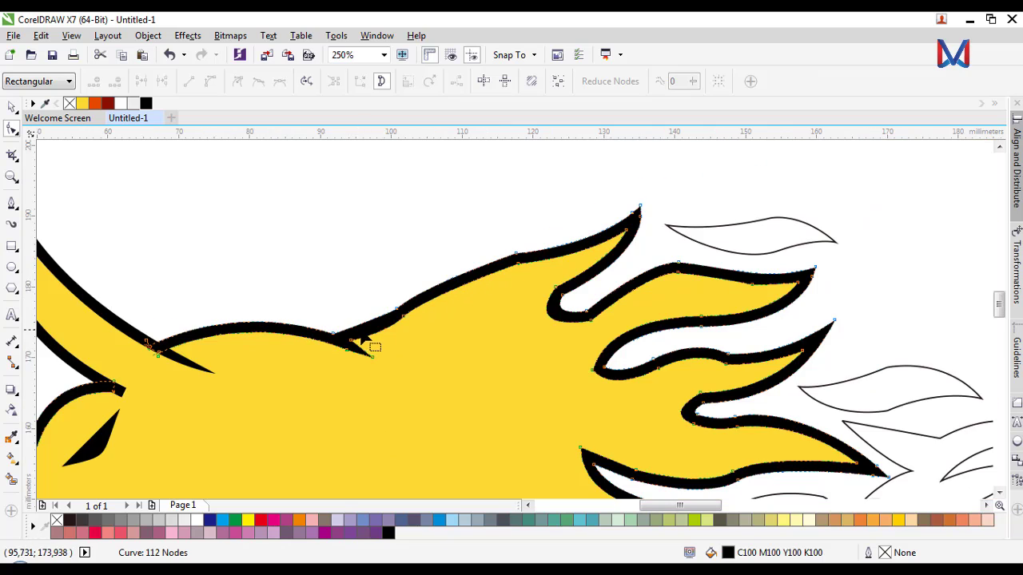
Step: Delete the lower-edge node at the mane outline's bend and lower the junction node's handle to smooth the underside over the white gap
scroll(383, 334, up, 2)
click(420, 320)
key(Delete)
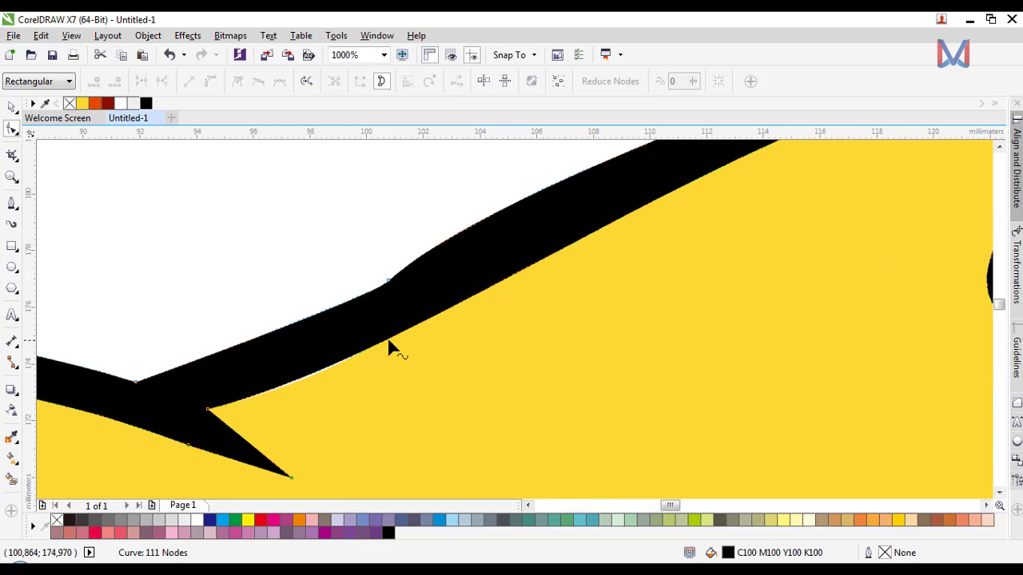
scroll(389, 345, down, 2)
scroll(352, 369, up, 1)
click(304, 367)
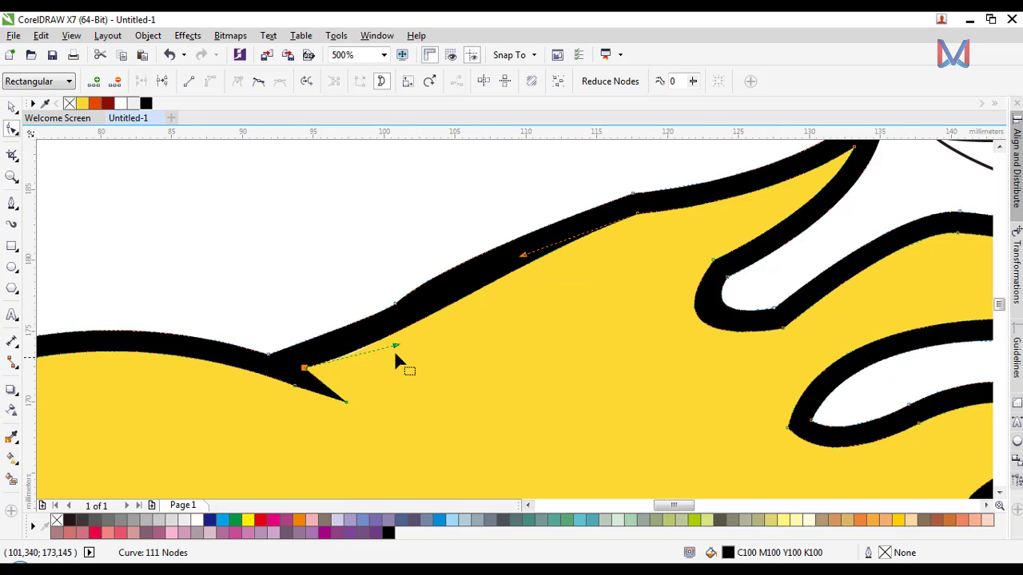
drag(393, 347, 393, 357)
scroll(392, 357, down, 1)
scroll(388, 354, up, 1)
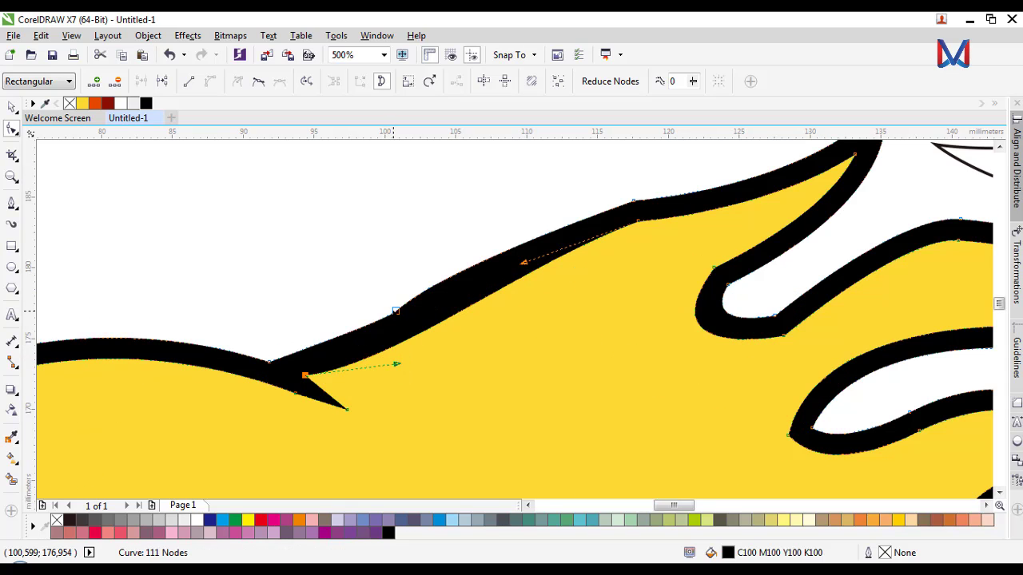
Step: Delete the upper-edge node at the mane outline's thick bend and stretch the junction node's handle along the slope to reshape the edge
double_click(395, 310)
click(268, 361)
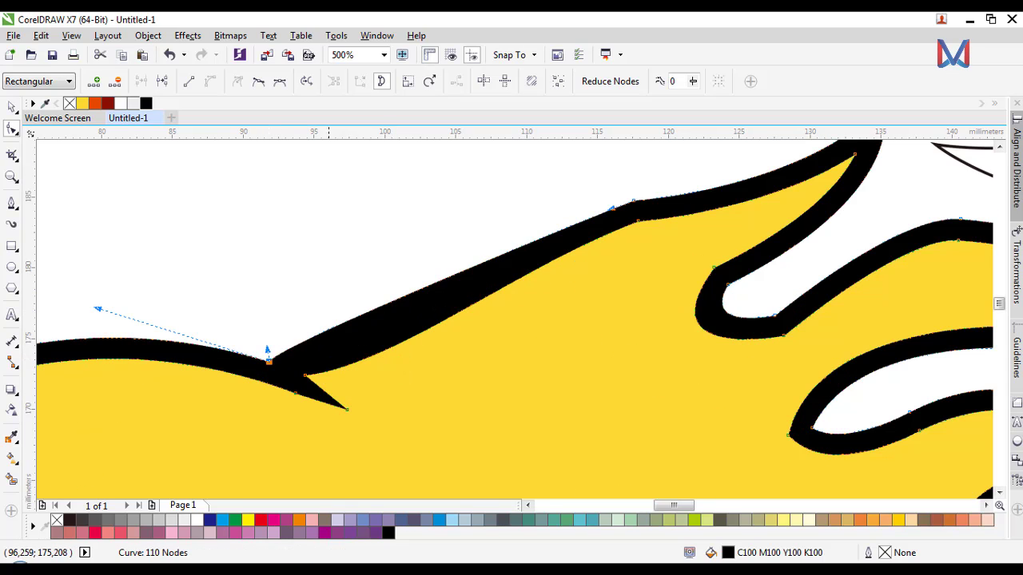
drag(268, 351, 388, 336)
scroll(365, 360, down, 2)
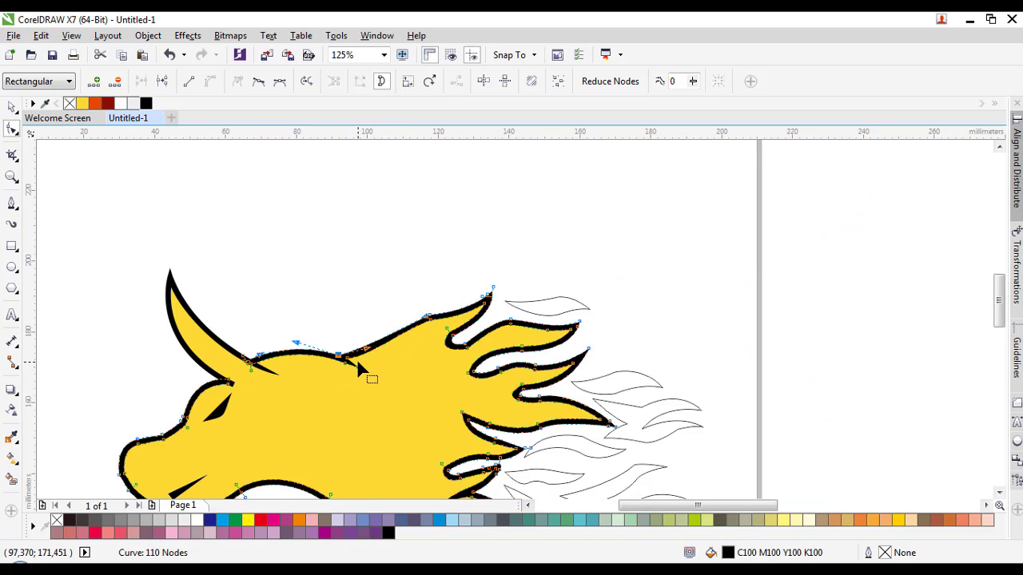
Step: Try to delete the inner-edge node at the bend below the topmost flame
scroll(357, 359, up, 1)
scroll(428, 337, up, 1)
double_click(440, 236)
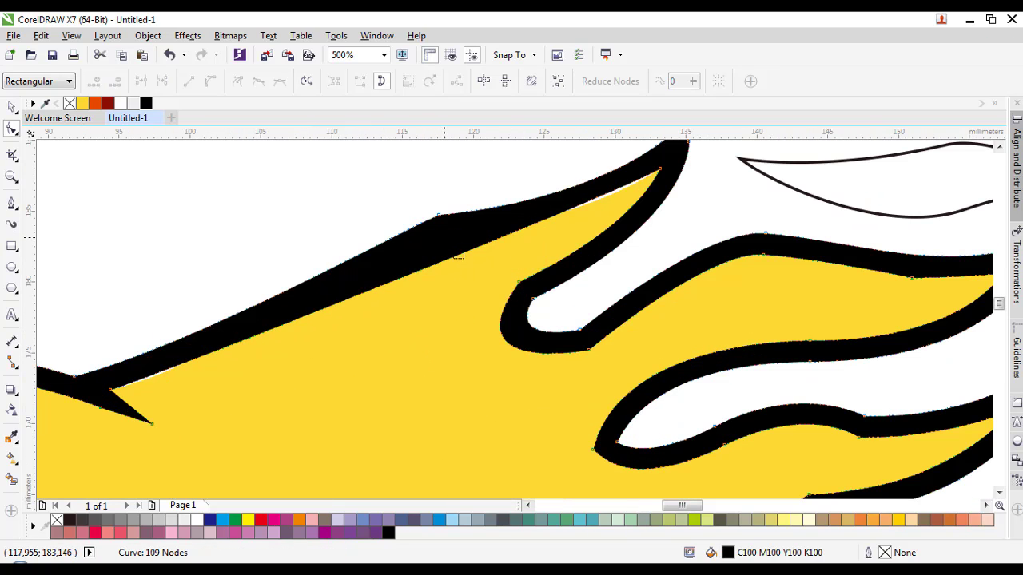
key(ctrl+z)
Step: Nudge the inner edge of the topmost flame's outline slightly downward just past the bend
scroll(441, 244, down, 2)
scroll(469, 244, up, 2)
drag(483, 224, 483, 227)
scroll(484, 232, down, 2)
scroll(495, 257, up, 1)
scroll(494, 257, down, 1)
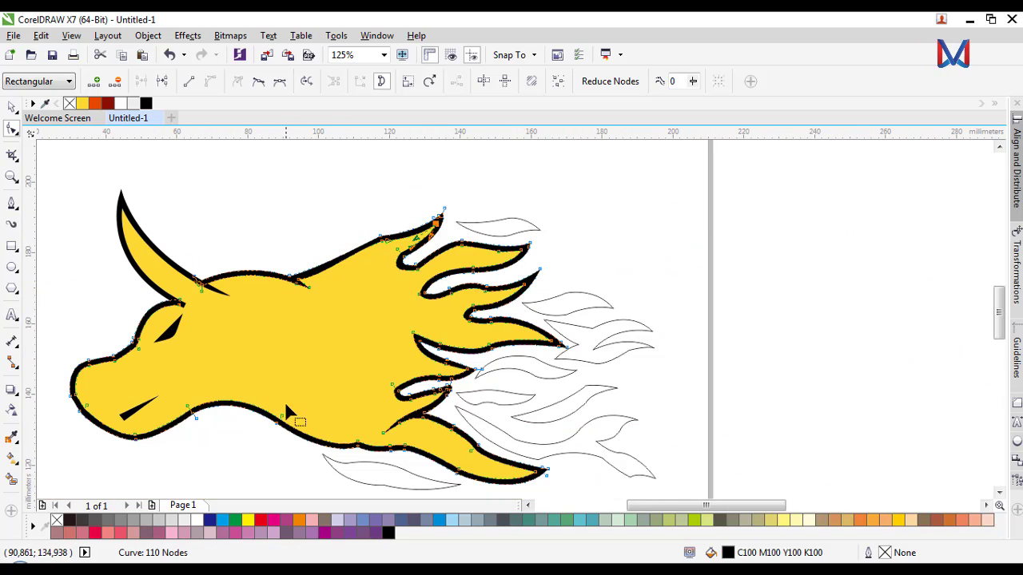
Step: Delete the surplus node on the inner edge of the jaw outline, where it rises into the throat curve
scroll(401, 437, up, 3)
scroll(512, 309, down, 4)
scroll(367, 244, up, 1)
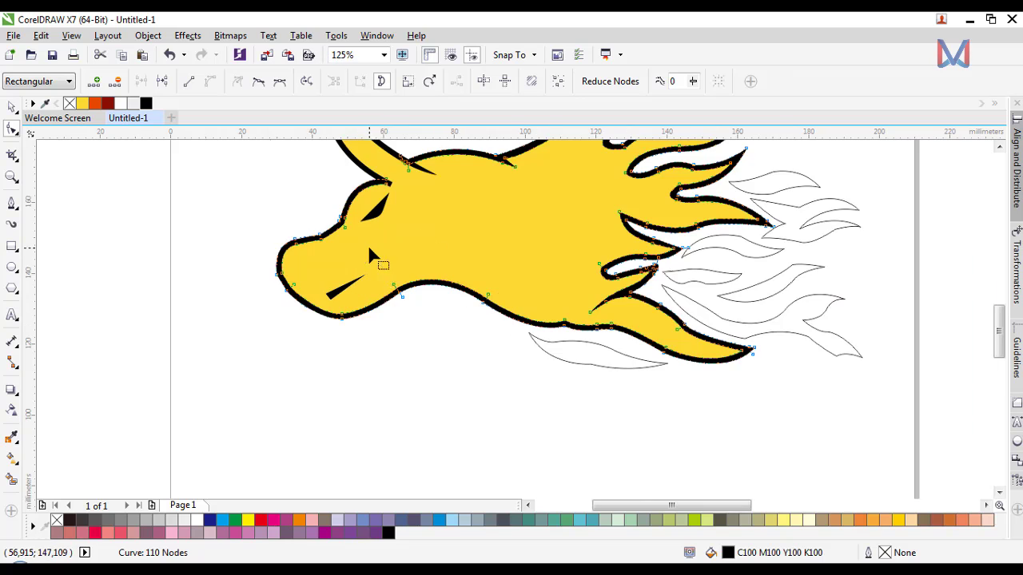
scroll(376, 297, up, 4)
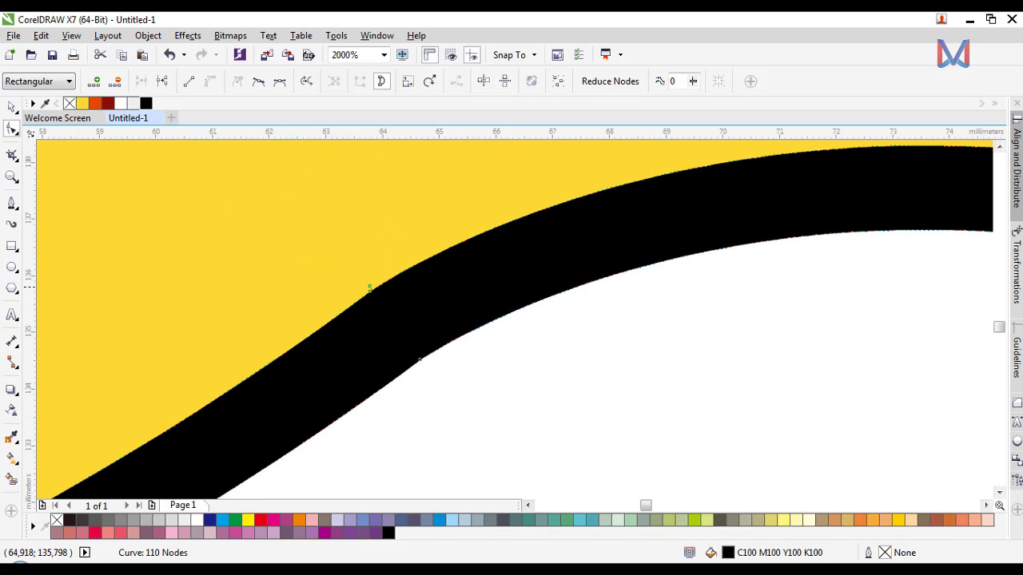
key(Delete)
scroll(375, 336, down, 4)
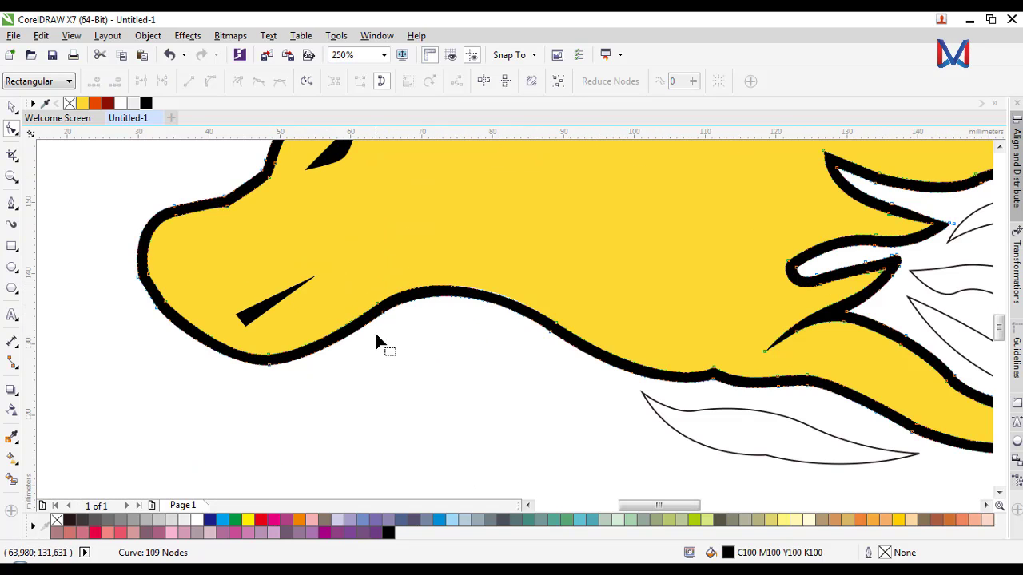
Step: Examine the outline nodes around the muzzle and jaw, and deselect the outline
scroll(470, 350, down, 1)
scroll(355, 325, up, 4)
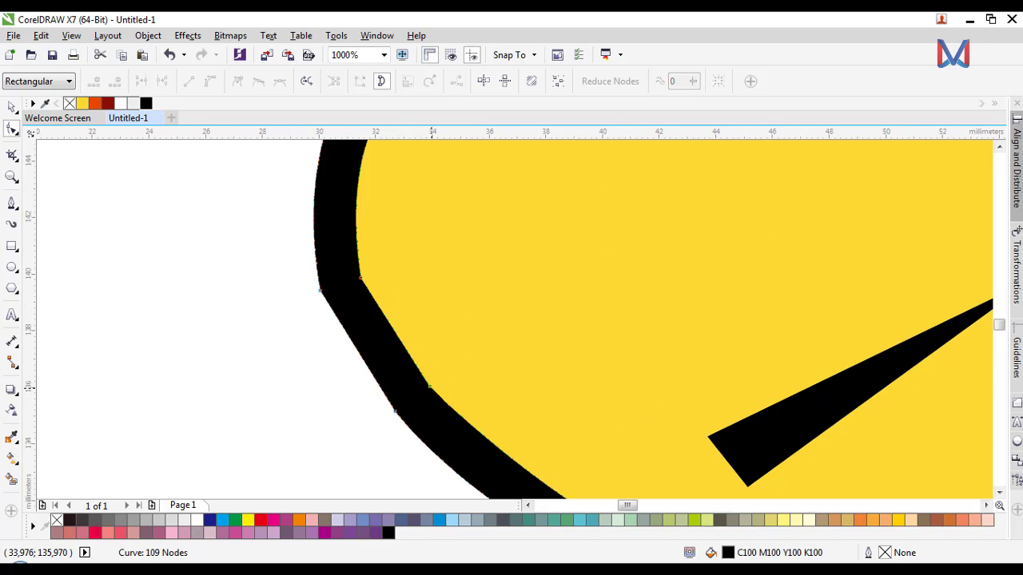
scroll(428, 387, down, 3)
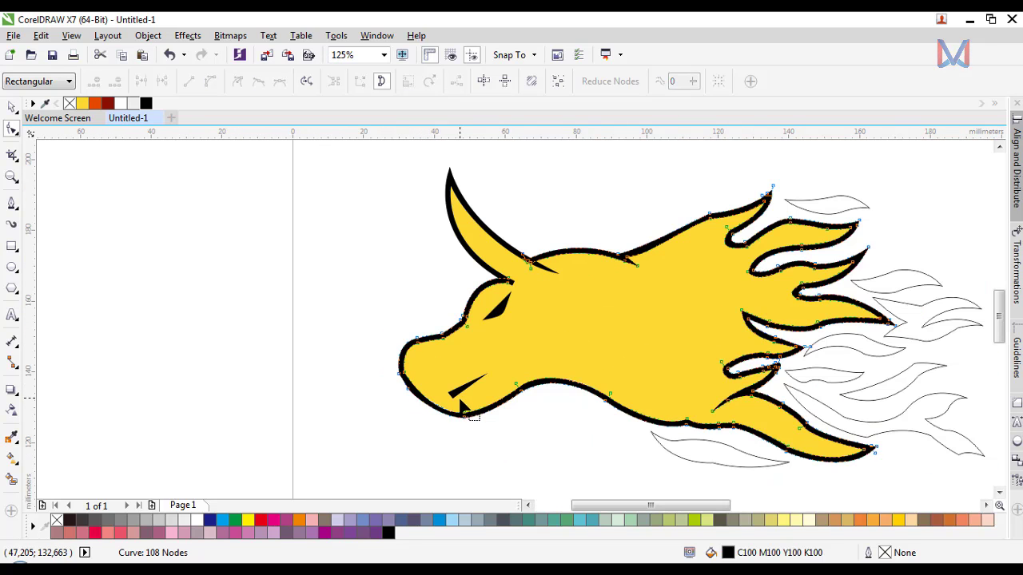
key(space)
click(163, 176)
scroll(187, 185, down, 1)
scroll(405, 224, up, 1)
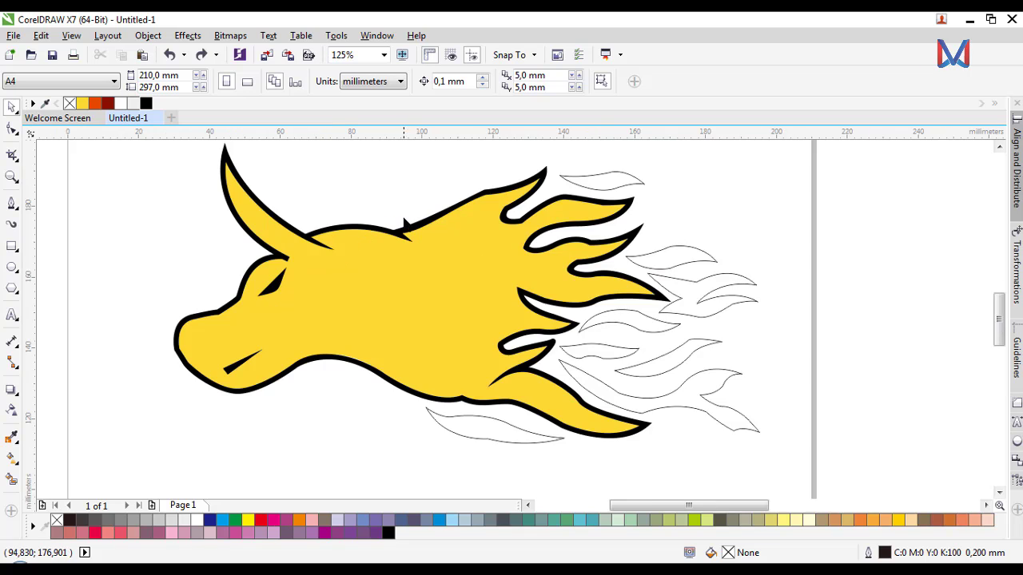
Step: Examine the outline's nodes around the lower flame junction and check the whole bull drawing beside the scanned sketch
scroll(418, 308, up, 2)
click(418, 393)
key(space)
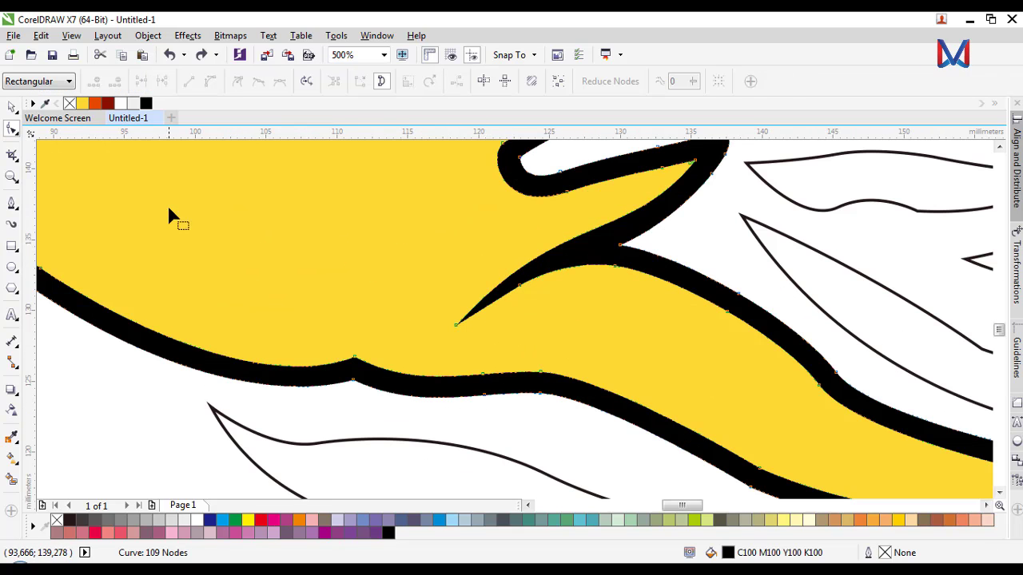
scroll(433, 339, down, 2)
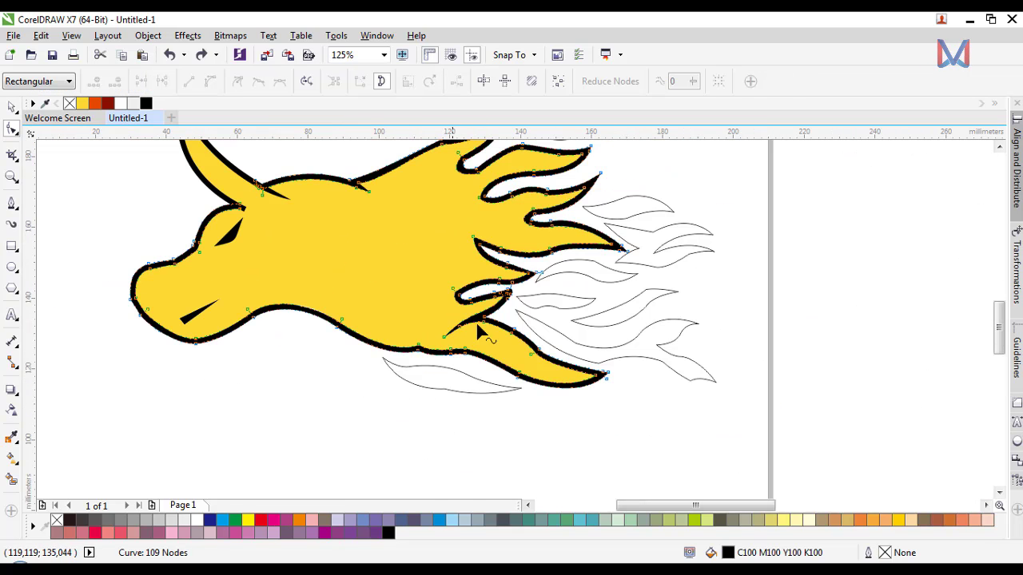
scroll(500, 371, up, 2)
scroll(589, 328, down, 3)
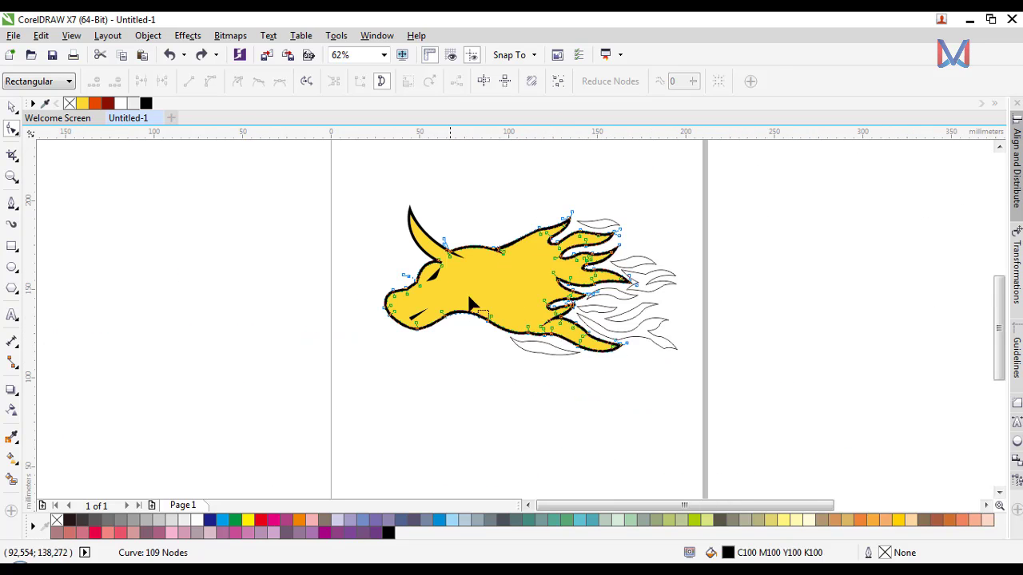
click(11, 107)
click(172, 195)
scroll(287, 234, down, 1)
scroll(369, 249, up, 3)
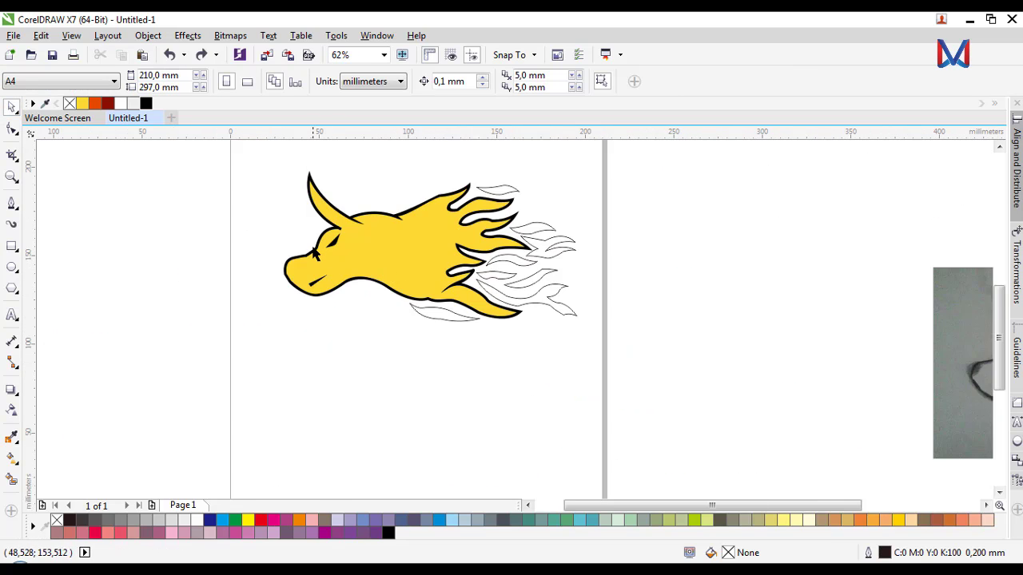
scroll(291, 409, down, 1)
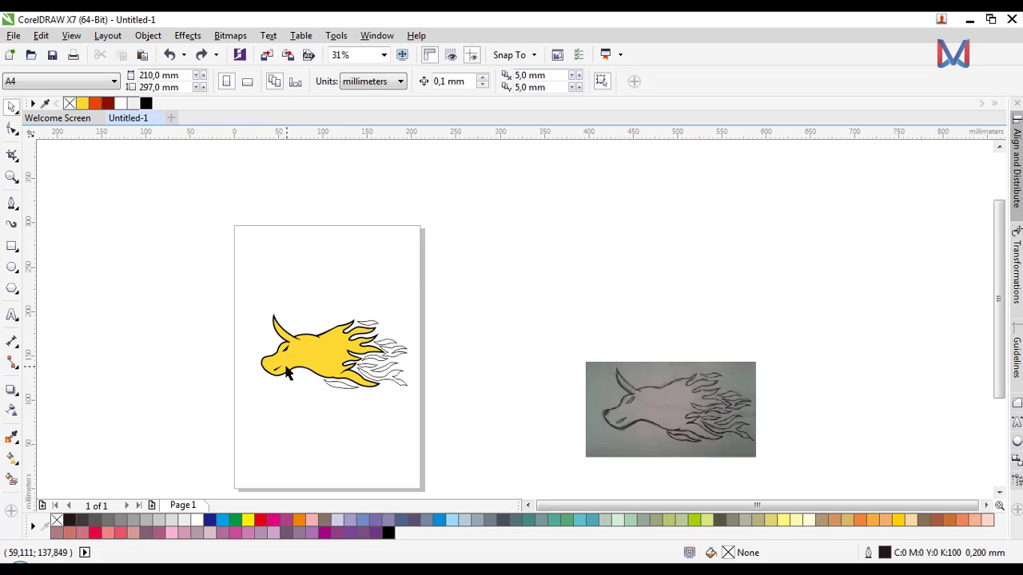
scroll(291, 409, up, 1)
scroll(272, 383, up, 2)
scroll(358, 314, down, 1)
scroll(448, 342, down, 1)
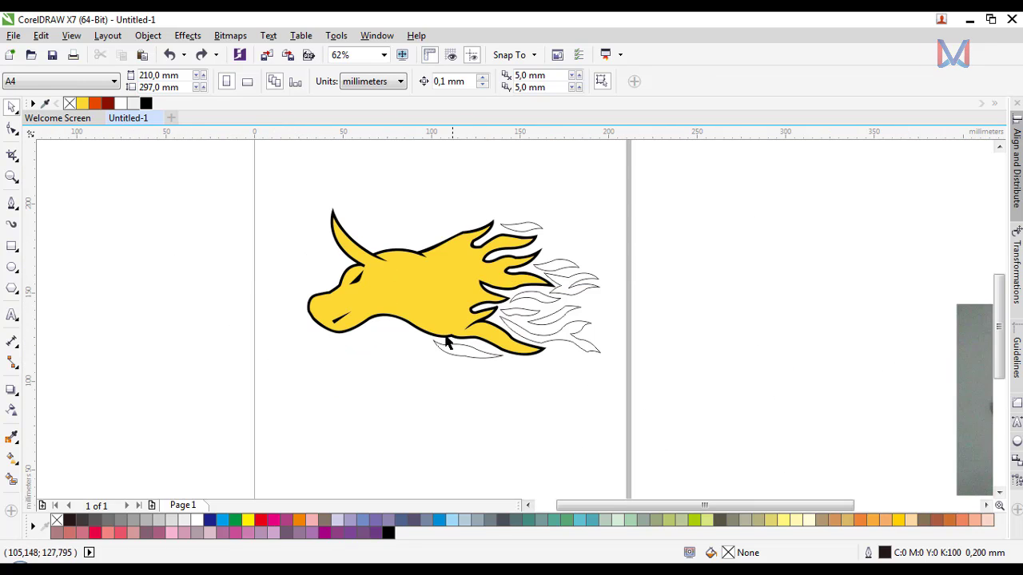
Step: Select all eight unfilled flame curves around the mane and fill them with the yellow #FDD832
scroll(471, 356, up, 1)
click(471, 355)
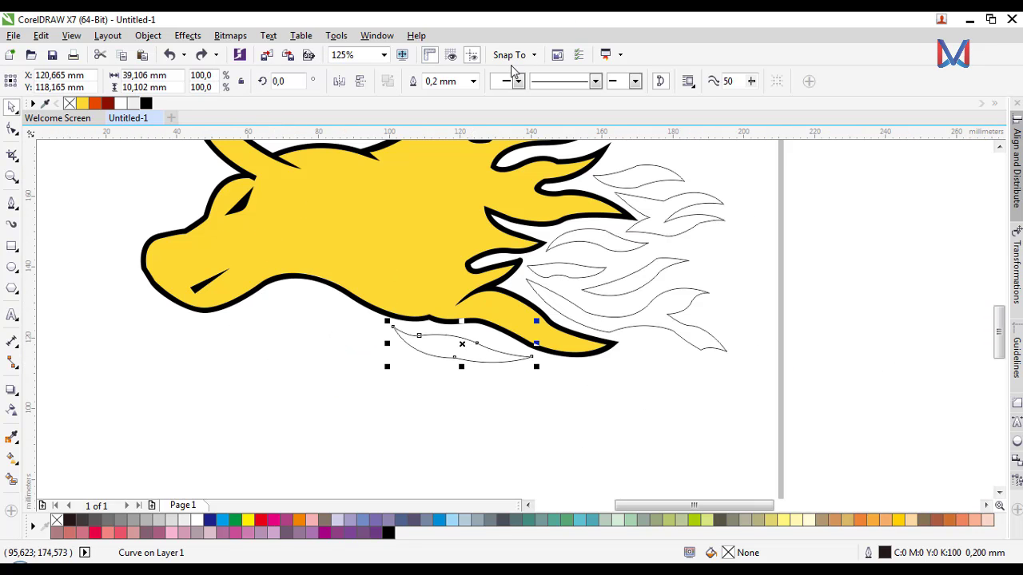
scroll(551, 269, down, 1)
scroll(553, 270, up, 1)
shift+click(577, 289)
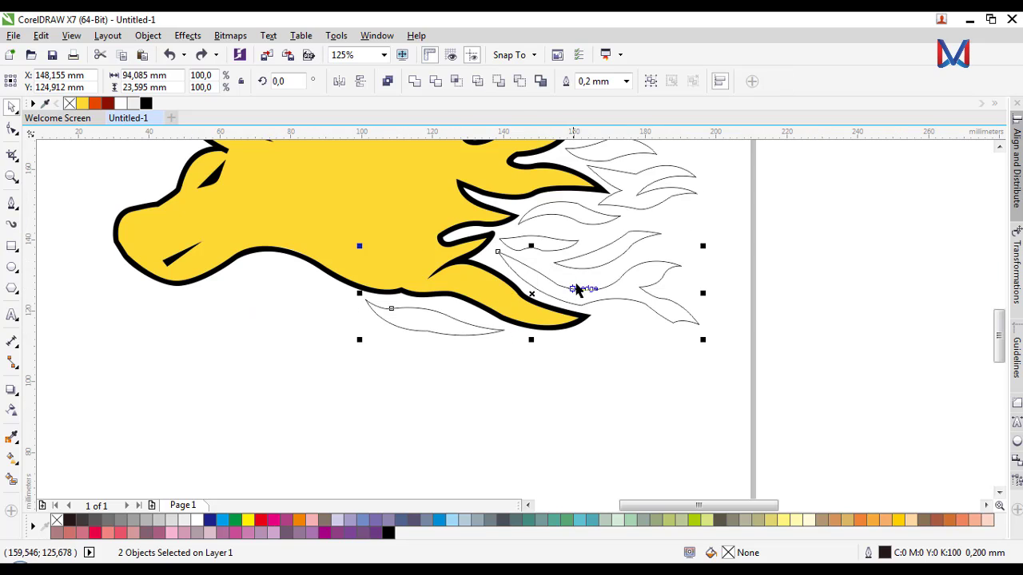
shift+click(584, 256)
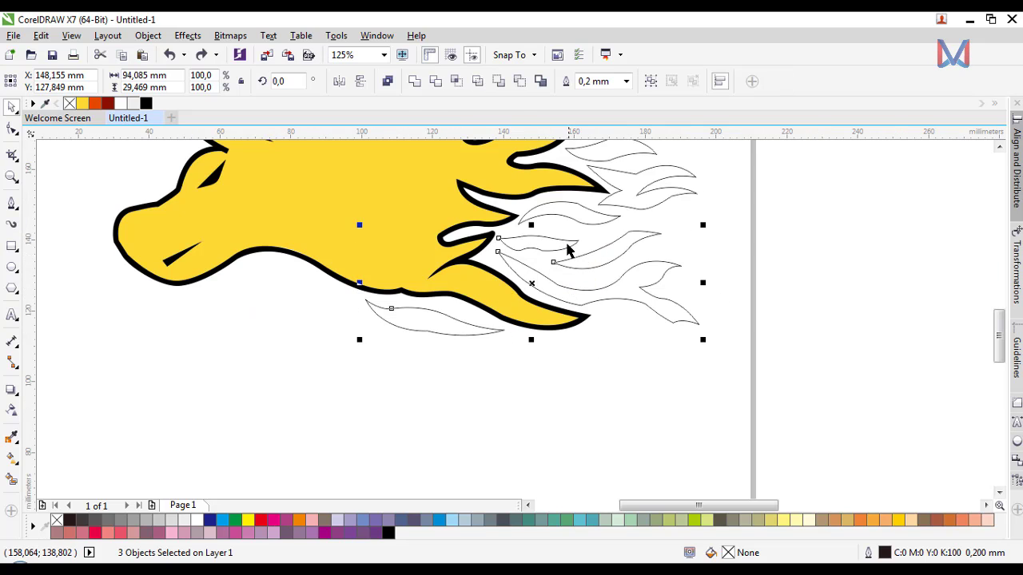
shift+click(592, 230)
shift+click(612, 215)
shift+click(618, 223)
scroll(618, 224, down, 1)
scroll(617, 200, up, 1)
shift+click(616, 197)
scroll(597, 283, down, 1)
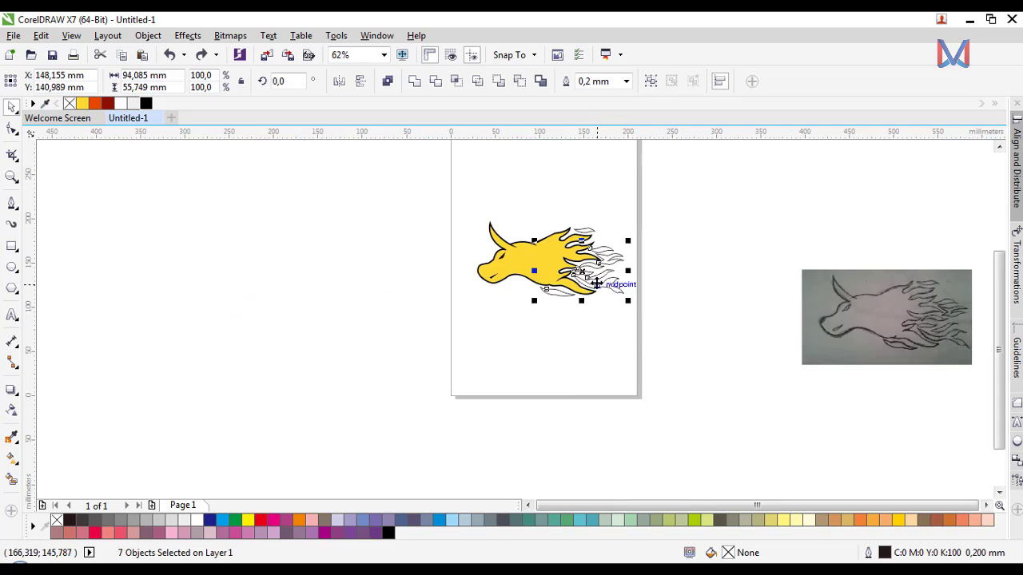
scroll(597, 283, up, 1)
scroll(586, 274, up, 1)
shift+click(573, 280)
scroll(573, 280, down, 1)
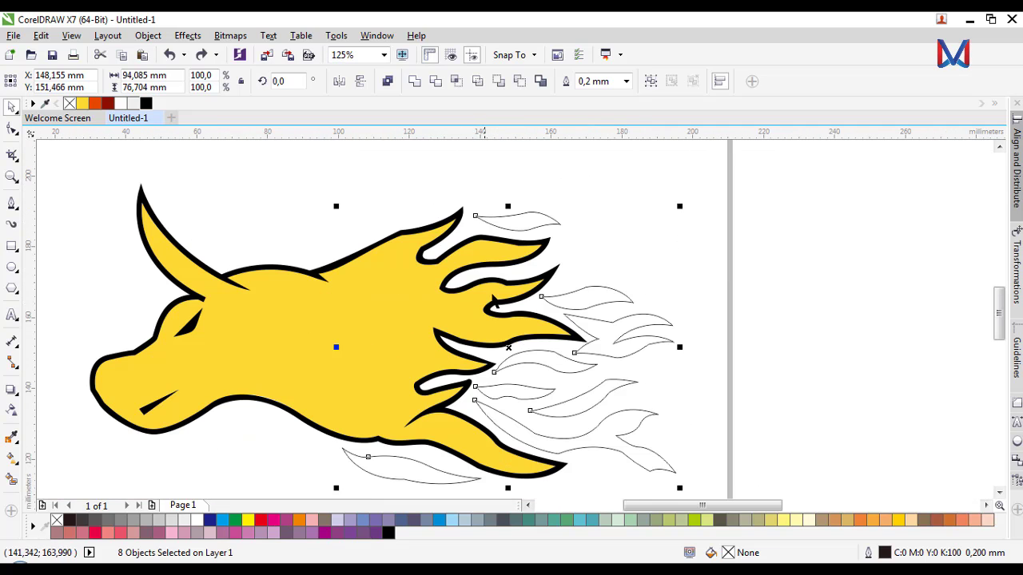
scroll(449, 240, up, 1)
scroll(441, 231, down, 1)
scroll(441, 231, down, 1)
scroll(394, 250, up, 1)
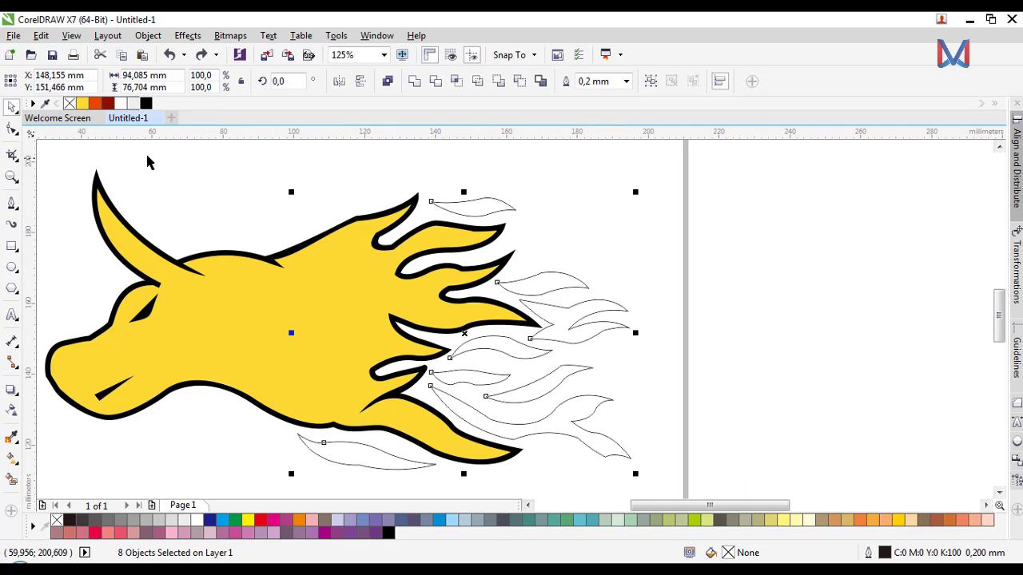
click(83, 104)
scroll(448, 152, down, 1)
scroll(431, 144, up, 1)
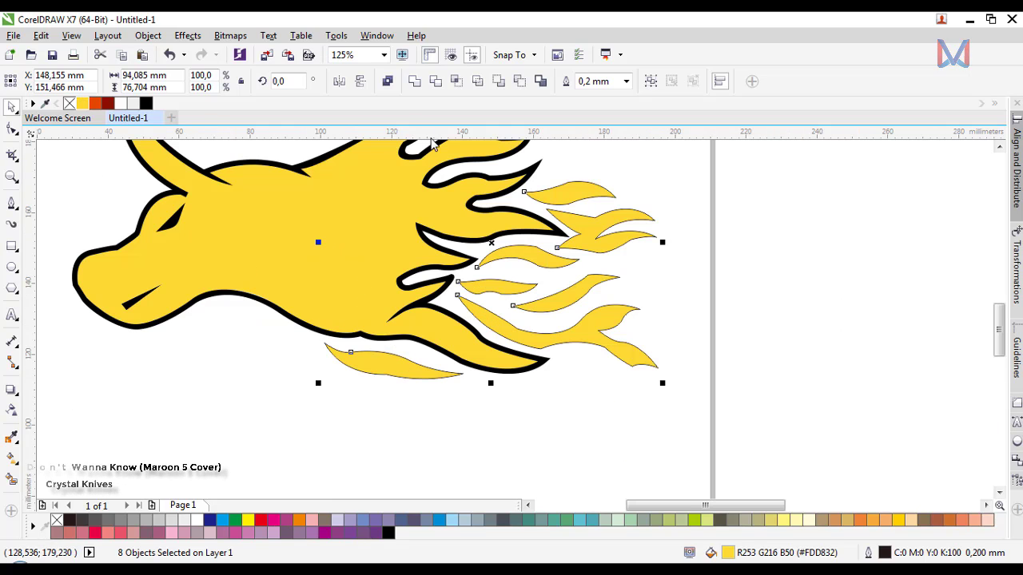
Step: Set the eight flames' outline width to 1.5 mm and convert their outlines to objects
click(627, 82)
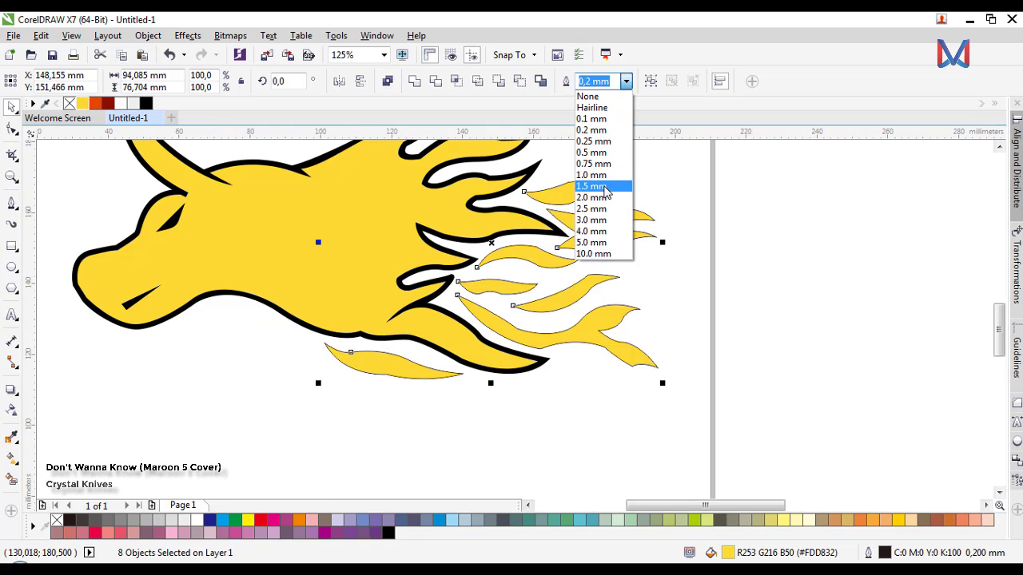
click(591, 186)
click(147, 35)
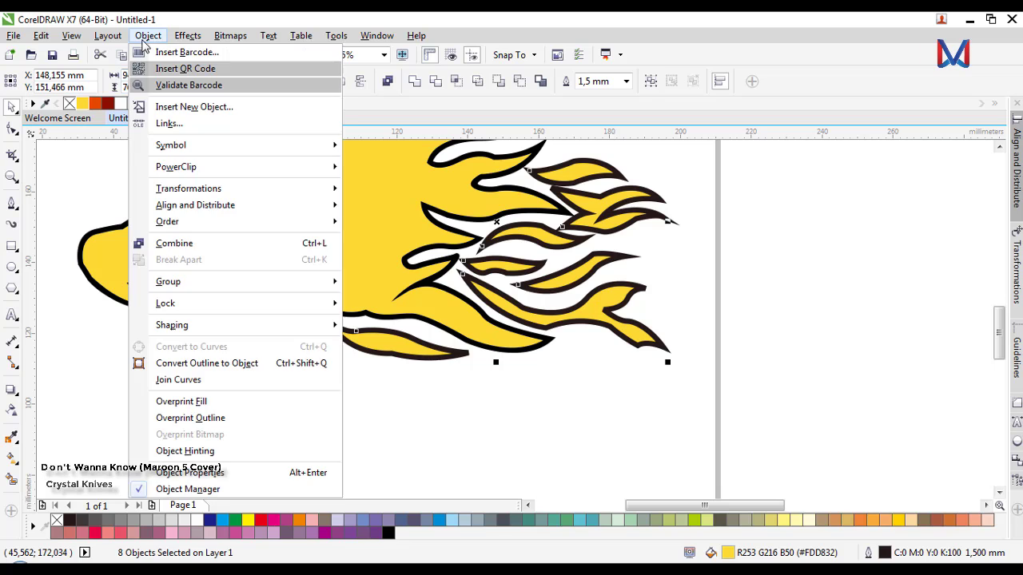
click(210, 391)
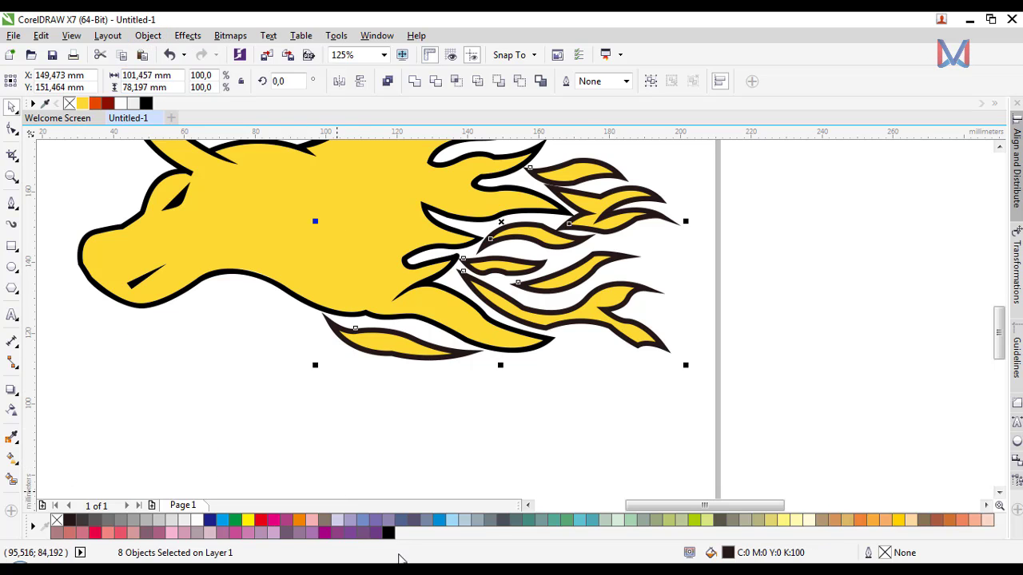
Step: Fill the converted flame outlines with the black C100 M100 Y100 K100 and deselect them
click(388, 532)
click(402, 407)
scroll(402, 407, down, 4)
scroll(532, 302, up, 4)
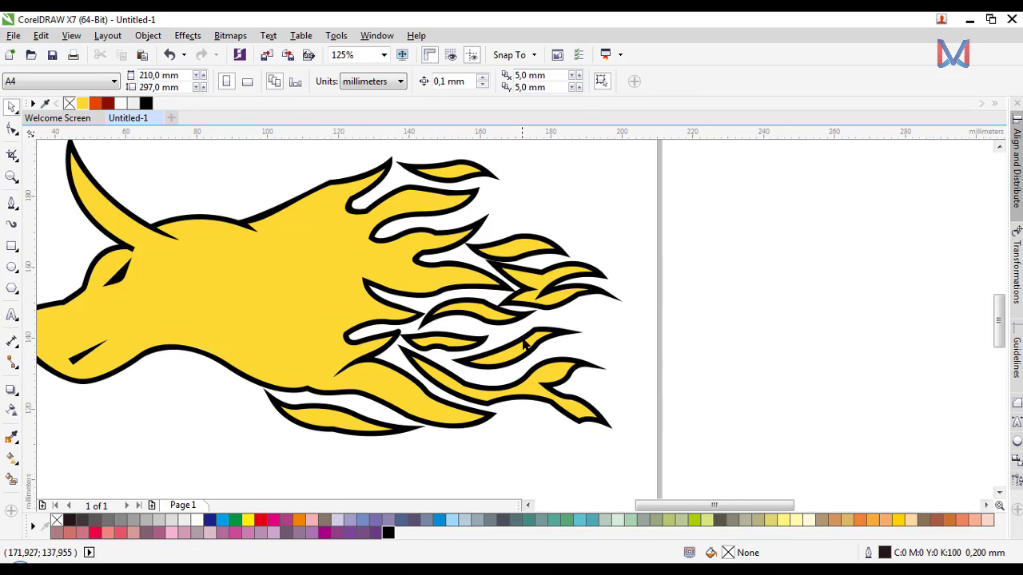
Step: Examine the nodes of the small middle flame's black outline beside the mane's rounded tip
scroll(531, 302, up, 2)
scroll(532, 302, down, 2)
scroll(514, 319, up, 2)
click(479, 306)
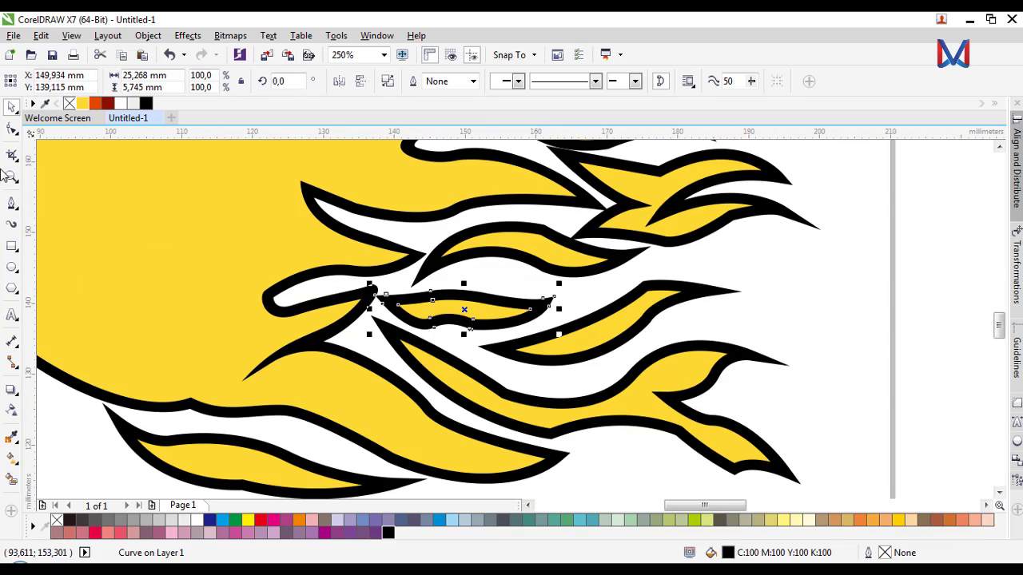
click(11, 130)
scroll(456, 319, up, 4)
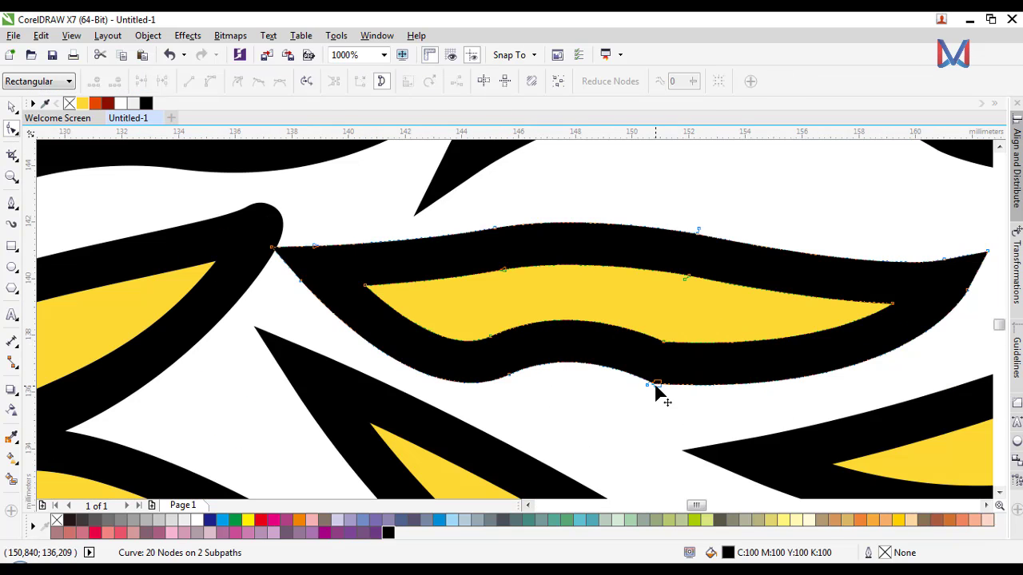
click(11, 106)
scroll(211, 233, down, 2)
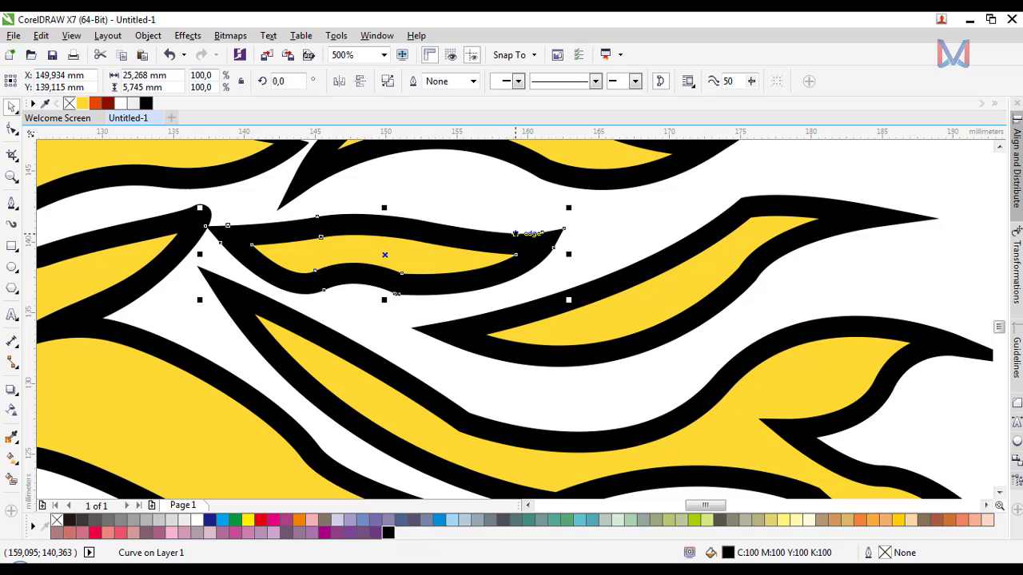
Step: Try to send the small middle flame's black outline behind its yellow fill
key(shift+Page_Down)
scroll(515, 234, down, 1)
click(641, 268)
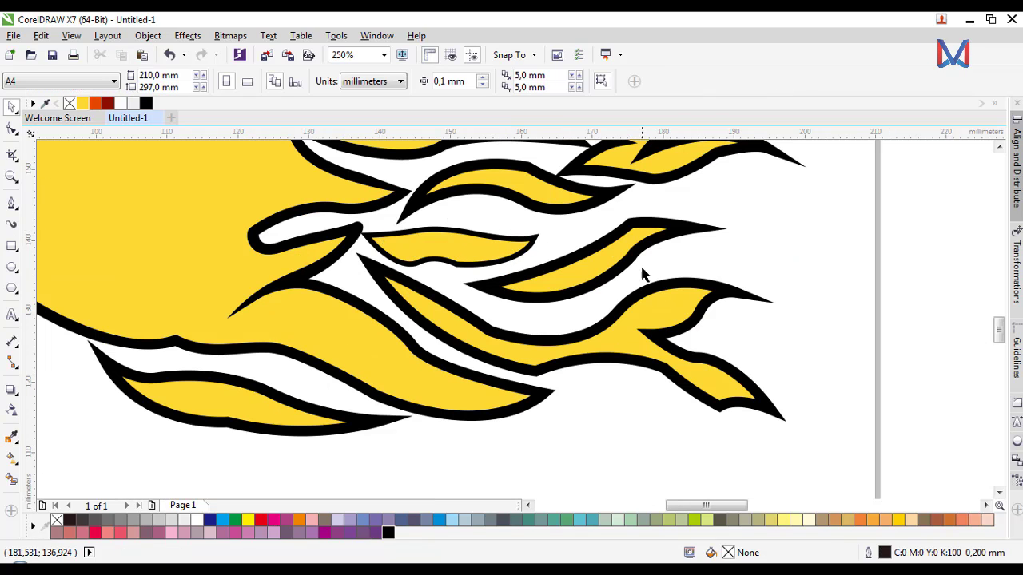
key(ctrl+z)
Step: Delete the surplus nodes at the right-hand bend of the small middle flame outline's lower edge
click(714, 251)
scroll(466, 278, up, 1)
click(442, 242)
click(11, 129)
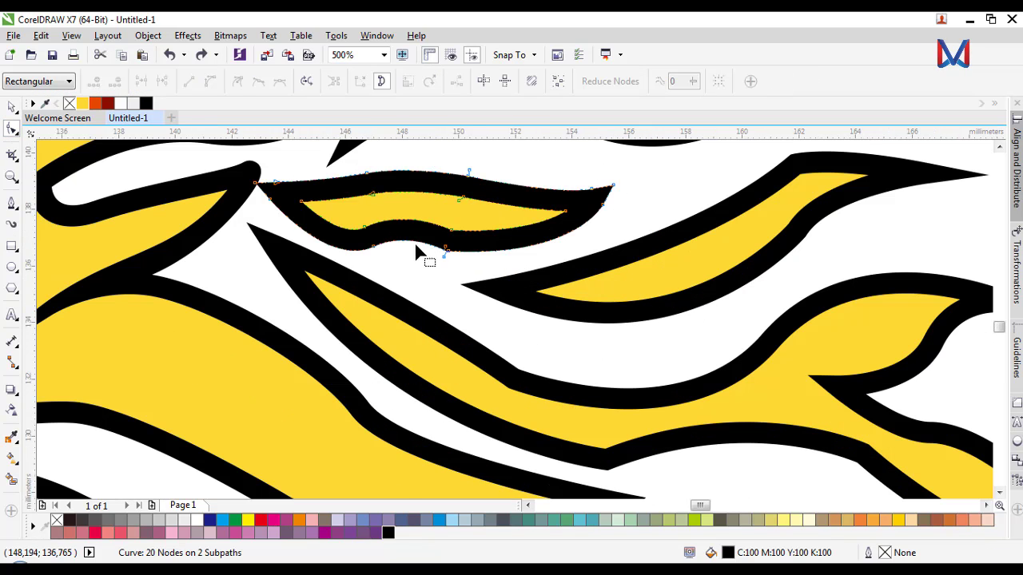
scroll(409, 241, up, 2)
double_click(486, 259)
double_click(480, 257)
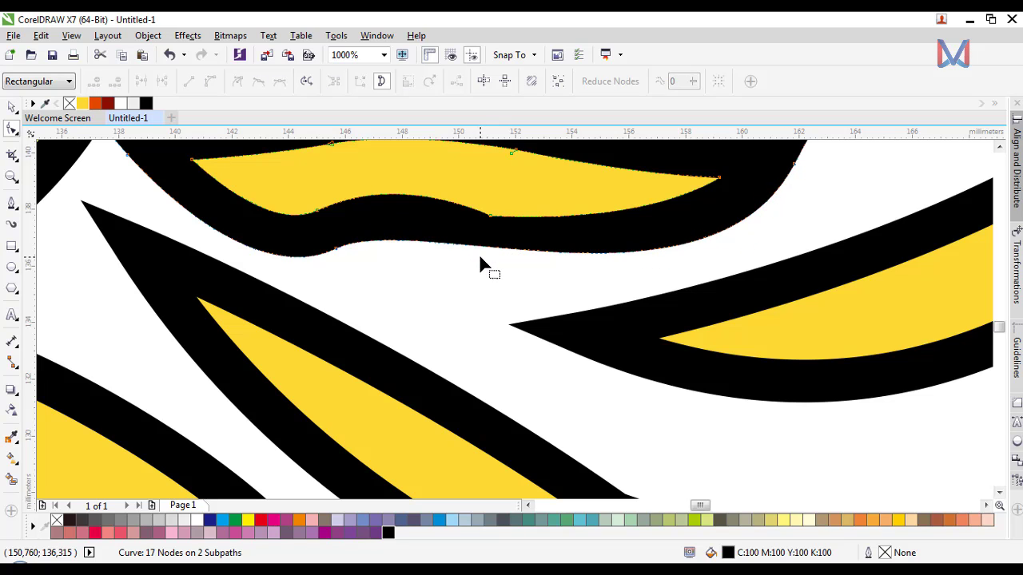
Step: Try to delete the node at the left-hand dip of the small flame outline's lower edge
double_click(337, 250)
scroll(338, 251, down, 1)
key(ctrl+z)
scroll(374, 241, down, 1)
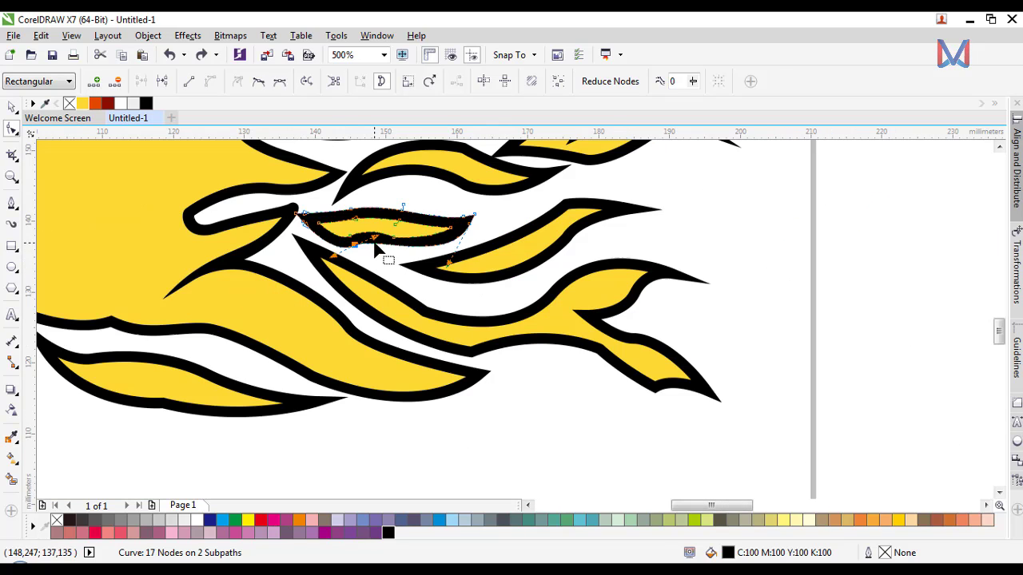
Step: Delete the remaining duplicate node on the outer lower edge of the small middle flame's outline
scroll(376, 241, up, 1)
click(408, 268)
key(Delete)
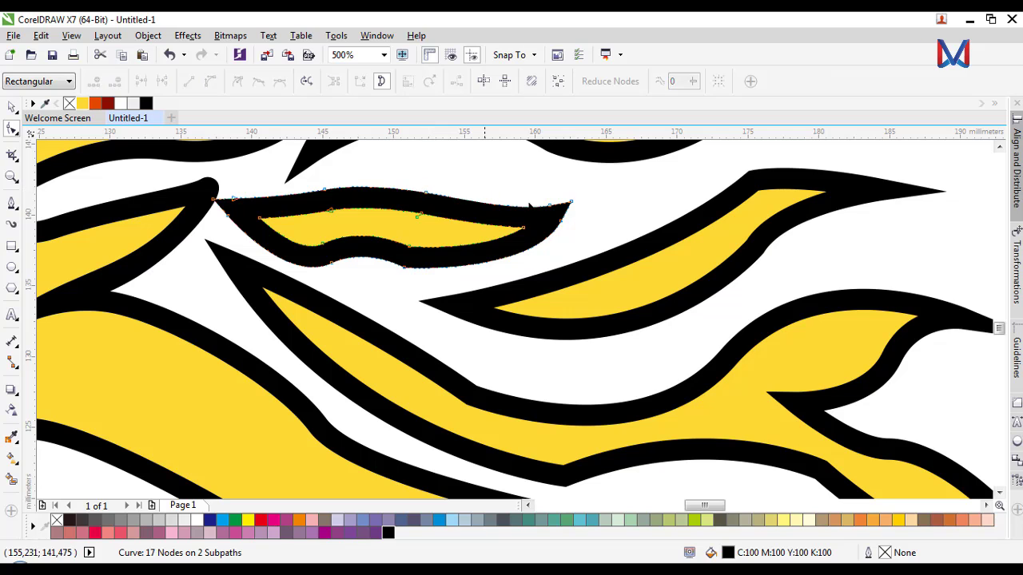
Step: Delete the two surplus nodes at the right-hand bend of the small middle flame outline's inner upper edge
click(417, 217)
key(Delete)
scroll(424, 216, up, 2)
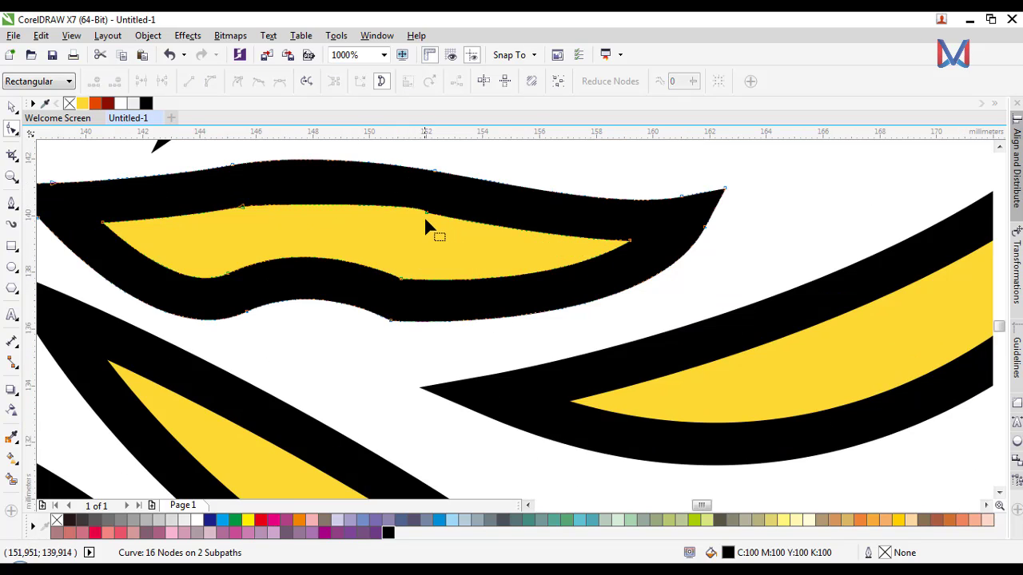
click(427, 206)
key(Delete)
scroll(436, 221, down, 3)
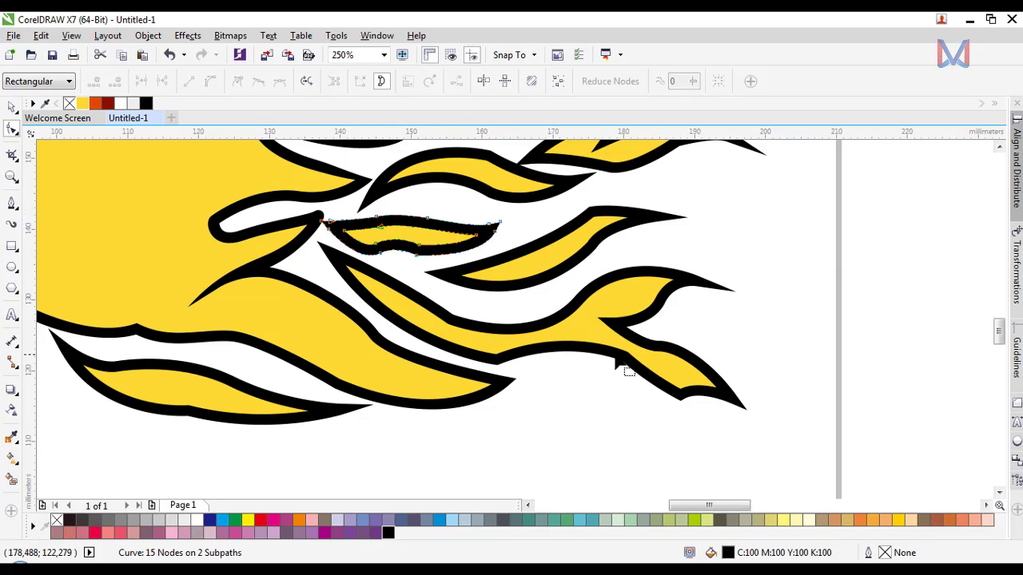
Step: Delete the duplicate node at the lower prong's dip on the forked flame outline's outer edge
click(692, 404)
scroll(691, 403, up, 4)
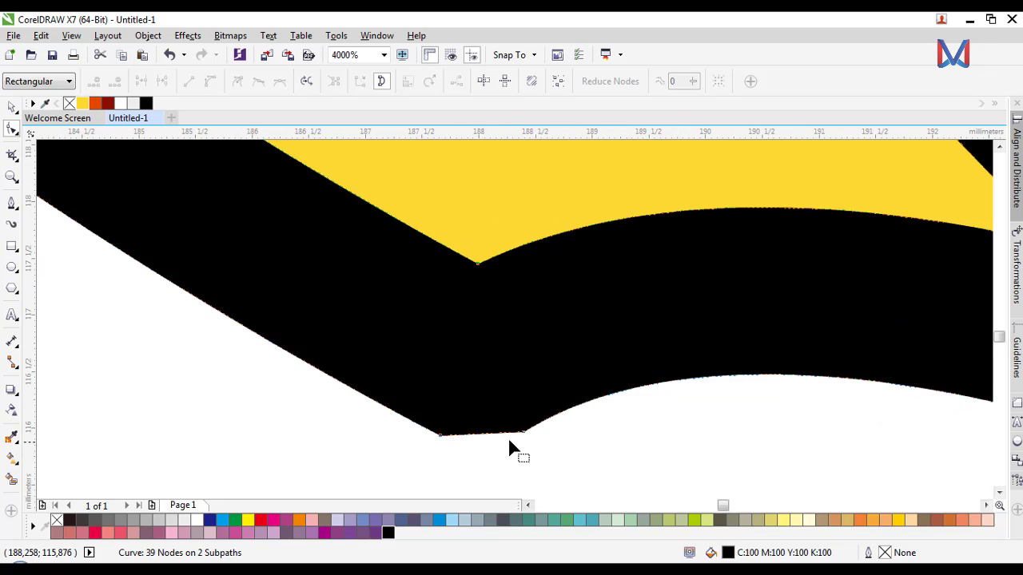
click(521, 431)
key(Delete)
scroll(441, 437, down, 3)
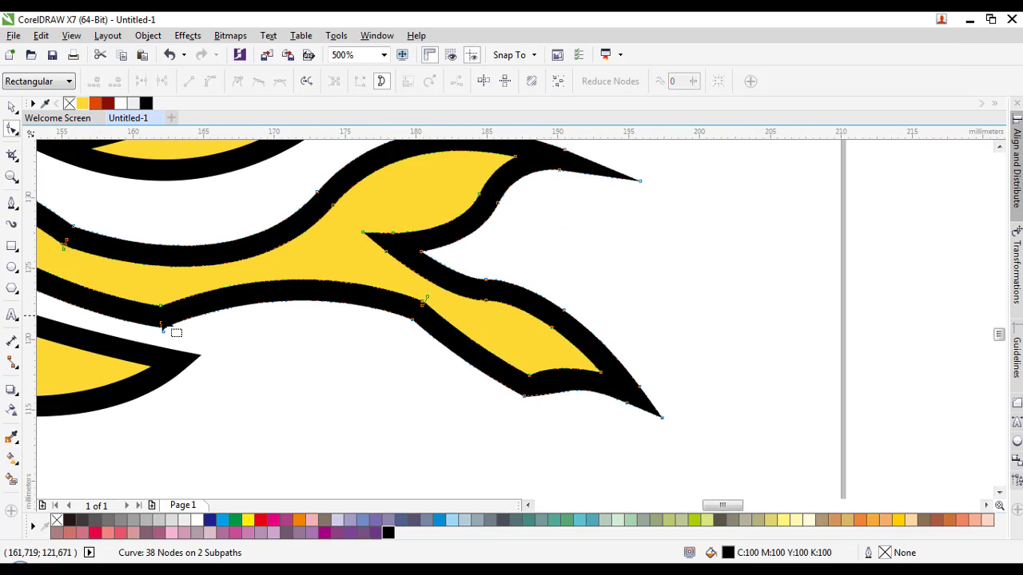
Step: Delete the two surplus nodes at the forked flame outline's lower bend on the outer edge
scroll(163, 327, up, 2)
click(236, 318)
key(Delete)
click(245, 314)
key(Delete)
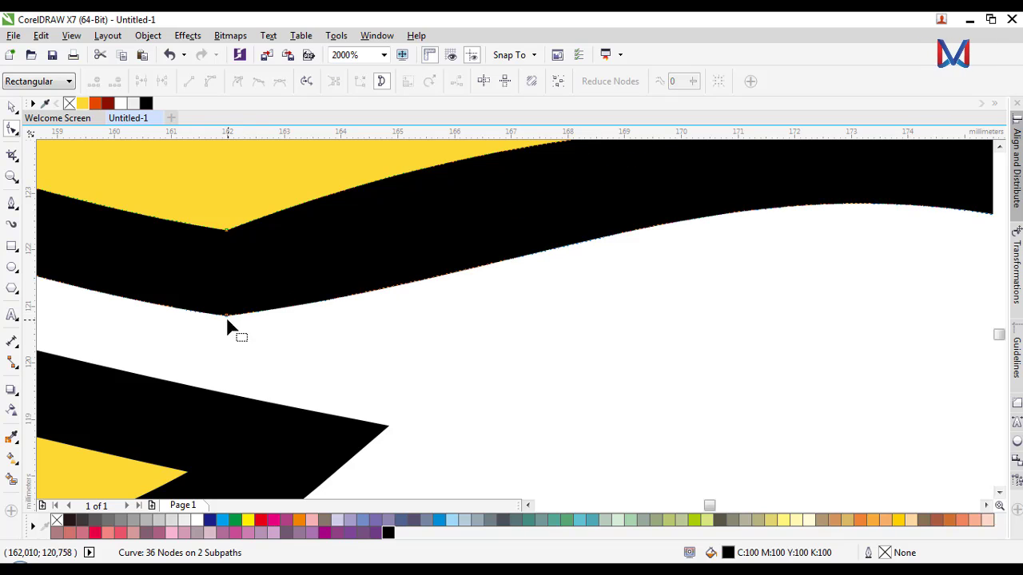
scroll(226, 319, down, 3)
Step: Delete the clustered surplus nodes at the bend of the forked flame outline's inner upper edge
scroll(237, 242, up, 4)
scroll(312, 322, up, 2)
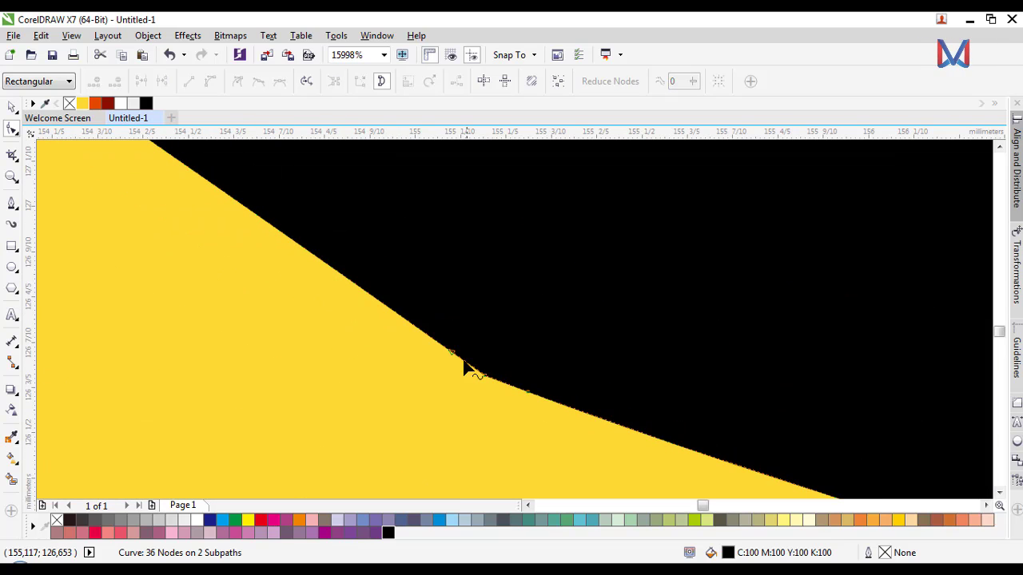
click(452, 358)
key(Delete)
click(485, 374)
key(Delete)
scroll(482, 374, down, 5)
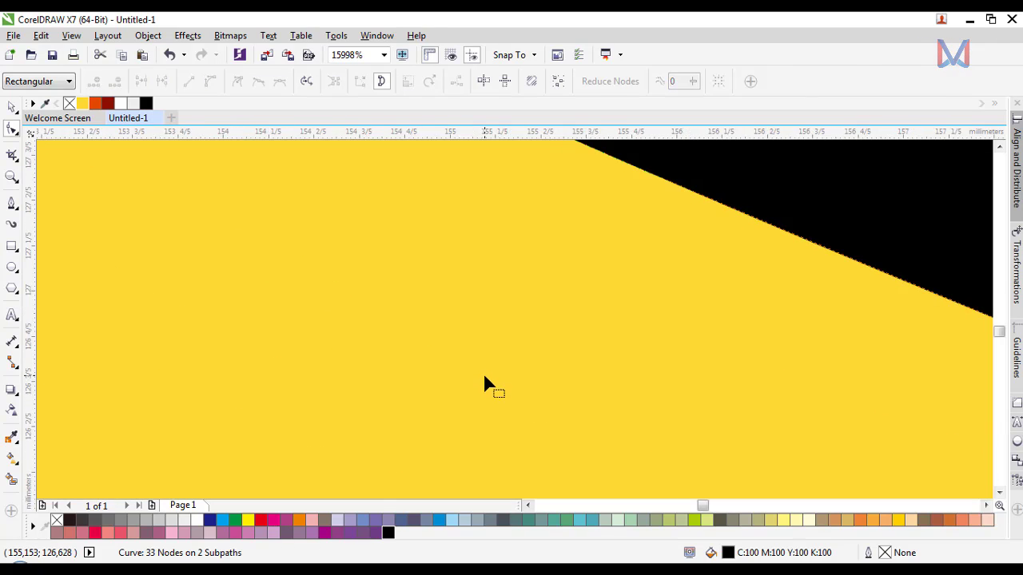
Step: Delete the surplus nodes along the forked flame outline's inner lower edge, at the pointed bend and before the lower prong
scroll(548, 421, up, 3)
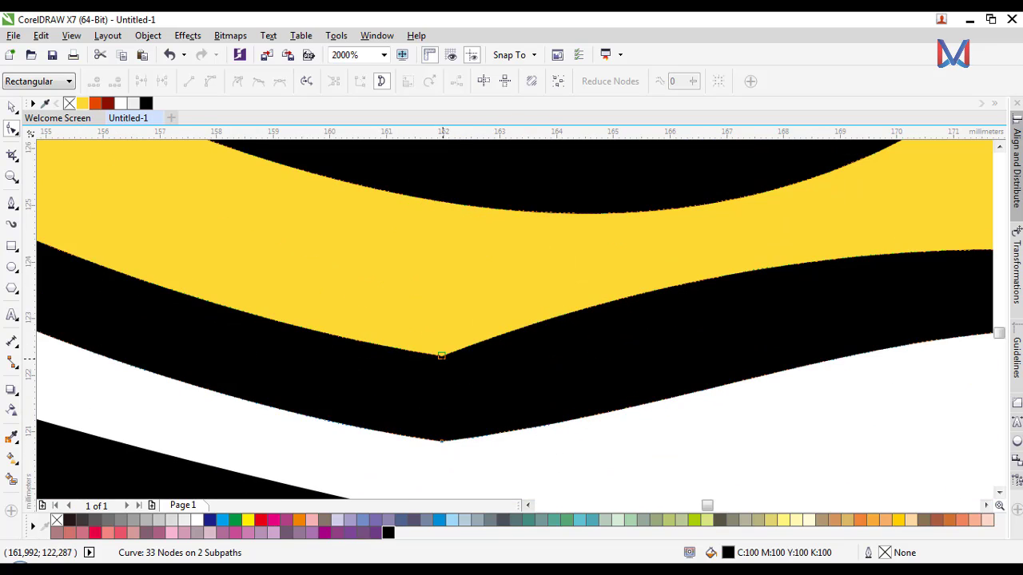
key(Delete)
scroll(441, 356, down, 3)
scroll(568, 364, up, 4)
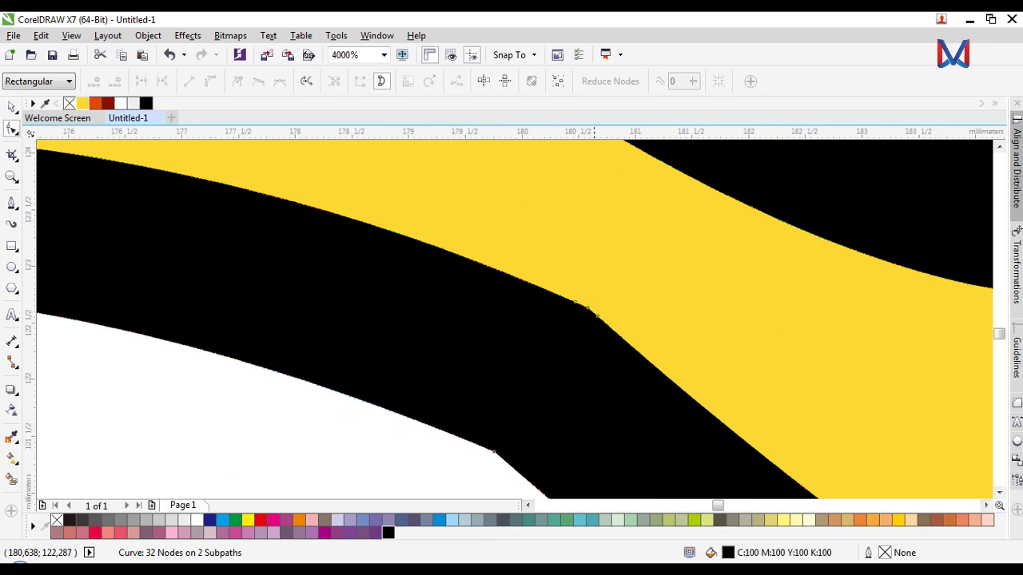
click(597, 317)
key(Delete)
click(573, 302)
key(Delete)
Step: Reshape the forked flame's inner lower edge by shortening the control handle of the node before the lower prong
click(587, 308)
scroll(586, 320, down, 3)
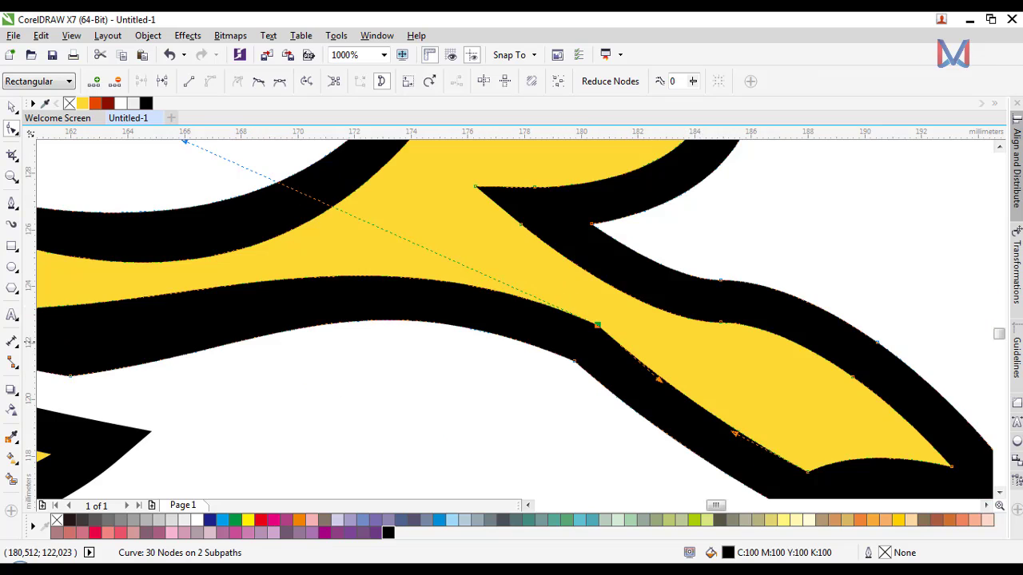
drag(380, 245, 430, 265)
scroll(683, 392, up, 1)
scroll(452, 434, down, 2)
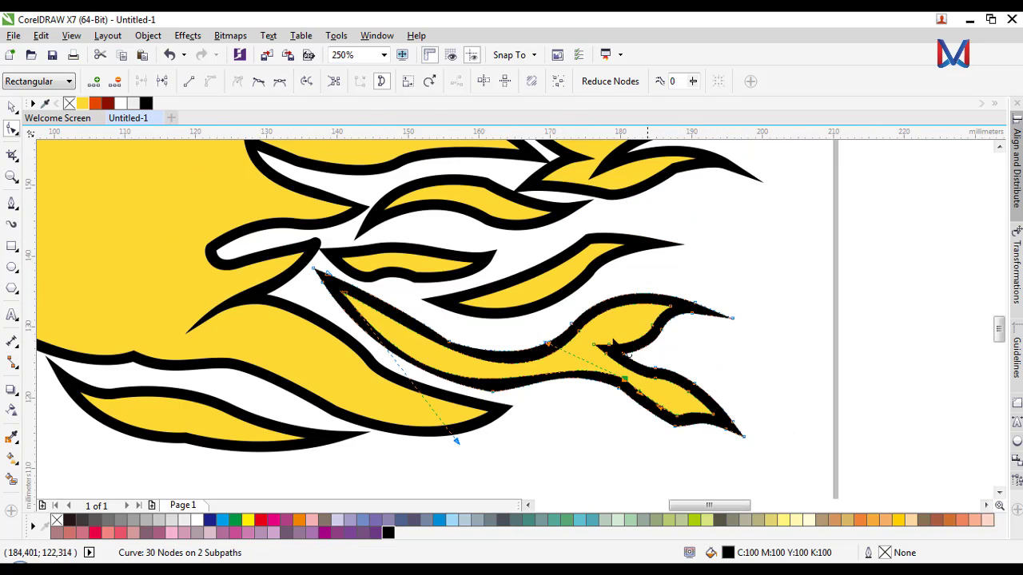
Step: Delete the surplus nodes at the upper bend of the long slanted flame outline above the forked flame
scroll(605, 304, up, 1)
click(544, 291)
scroll(520, 274, up, 3)
double_click(497, 229)
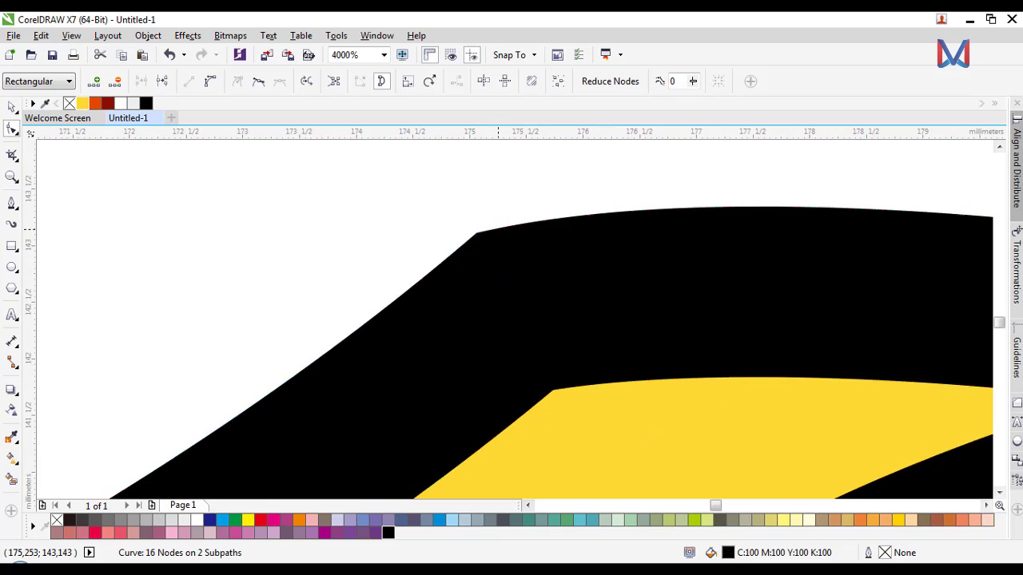
double_click(463, 247)
key(Delete)
scroll(562, 316, down, 4)
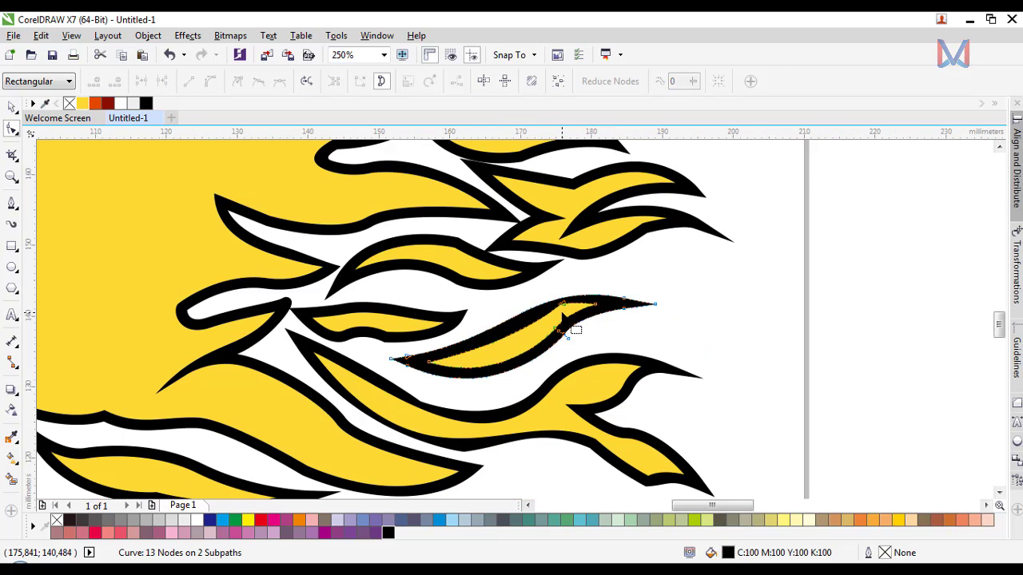
Step: Thin out the clustered nodes at the upper bend of the flame outline above the small middle flame, undoing the last deletion
scroll(562, 232, up, 1)
scroll(346, 280, up, 2)
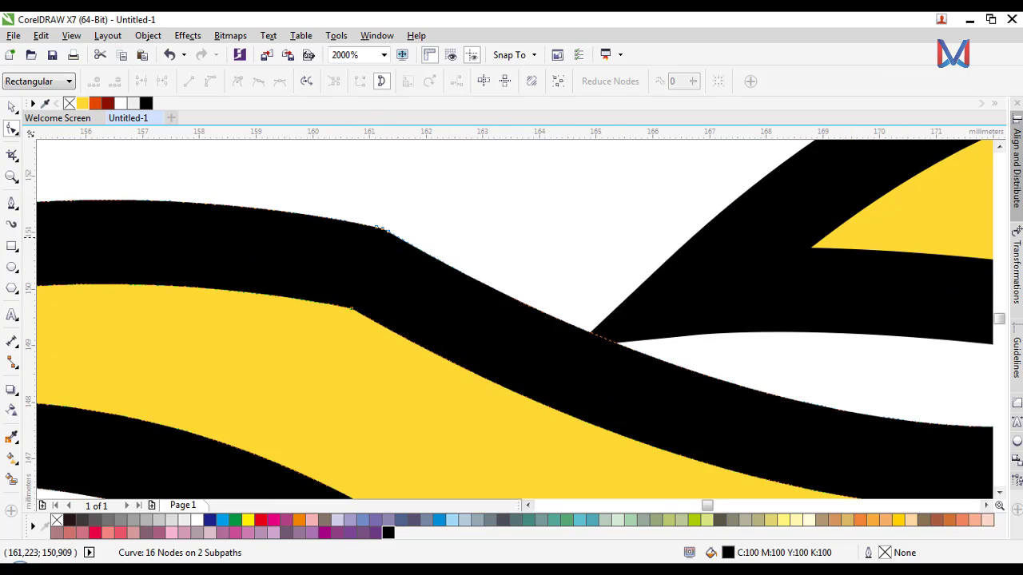
click(382, 228)
key(Delete)
key(Delete)
key(Delete)
scroll(447, 304, down, 3)
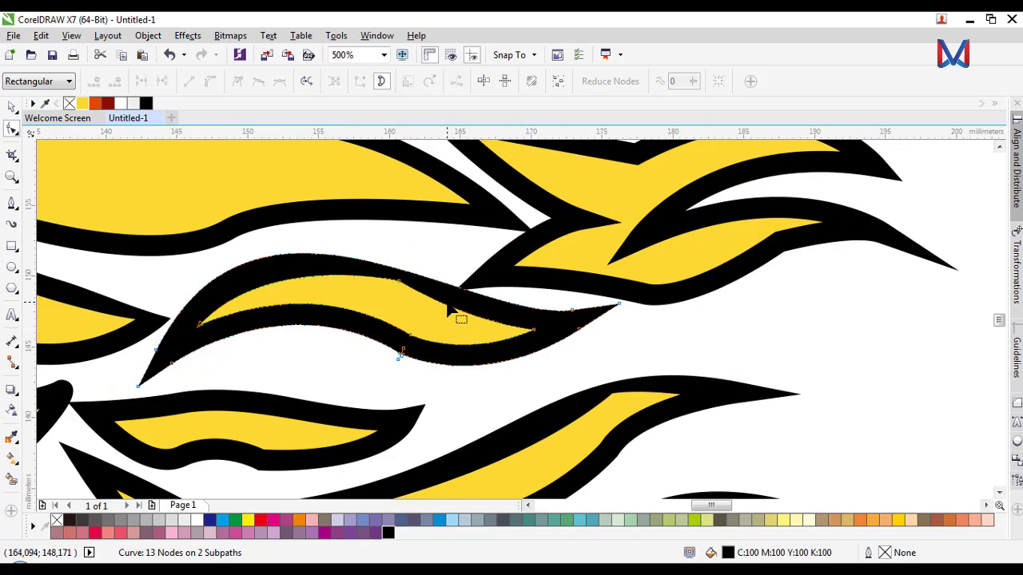
key(ctrl+z)
scroll(390, 258, down, 2)
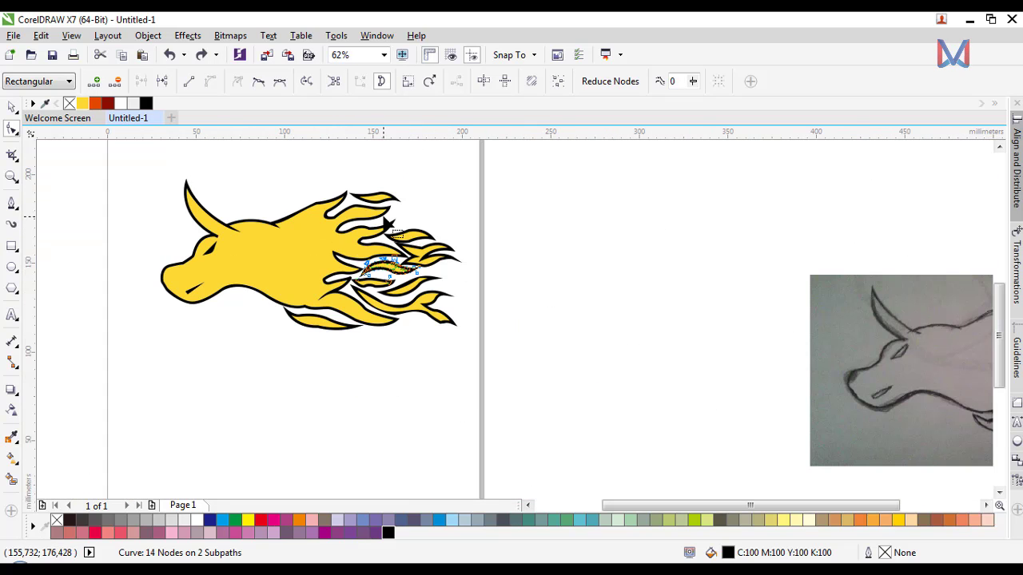
Step: Select all the pieces of the bull artwork on the page and group them
click(10, 108)
click(562, 251)
scroll(562, 251, down, 2)
scroll(531, 270, up, 2)
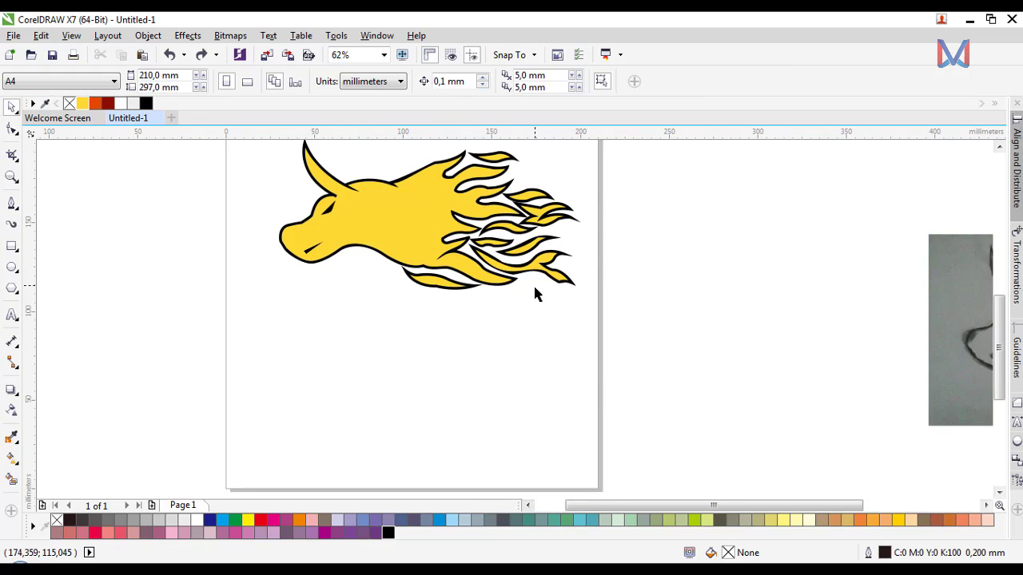
scroll(533, 292, down, 1)
drag(602, 326, 438, 230)
drag(330, 186, 328, 182)
key(ctrl+g)
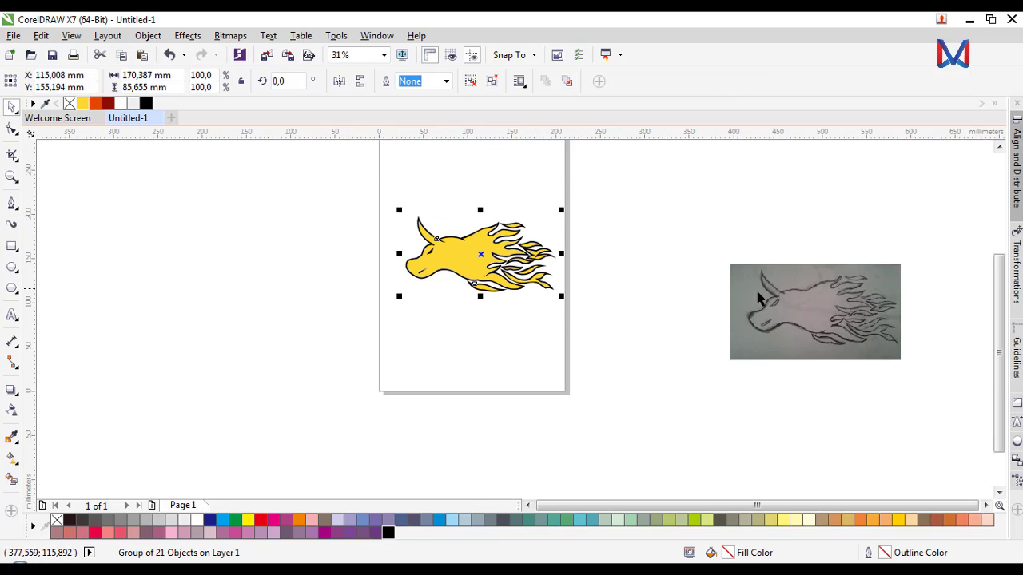
Step: Move the scanned sketch farther from the page and shift the grouped bull slightly left on the page
drag(759, 324, 878, 413)
scroll(481, 279, up, 1)
drag(493, 293, 471, 292)
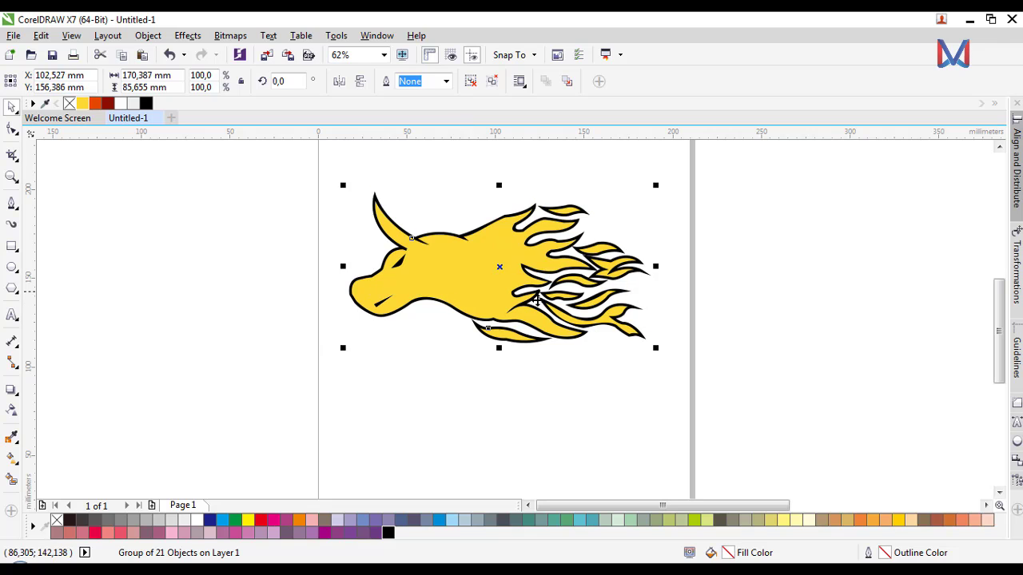
click(536, 299)
click(473, 298)
Step: Try to apply a linear fountain fill to the whole grouped bull from the muzzle to the flames
key(g)
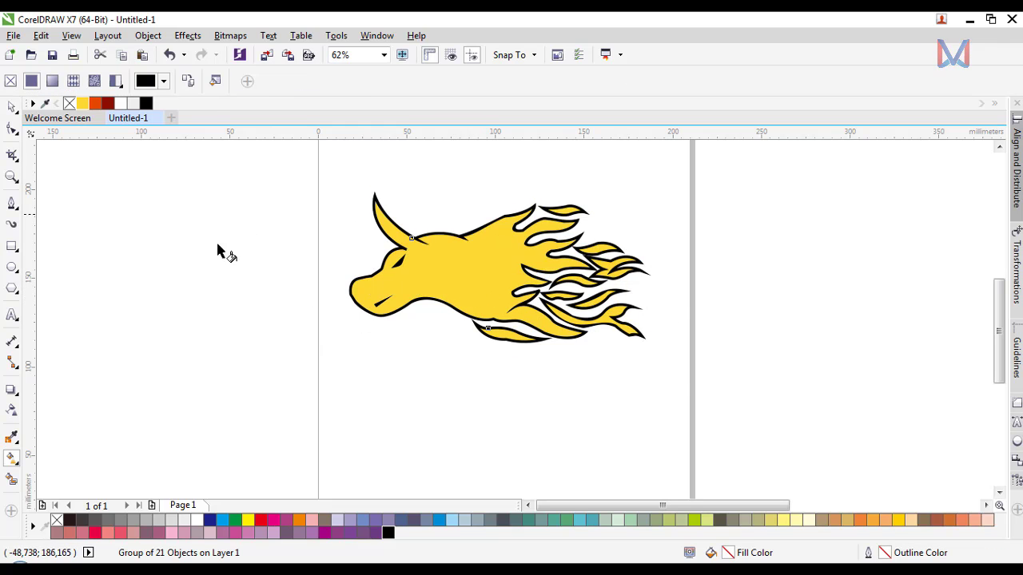
scroll(411, 310, up, 1)
scroll(287, 285, down, 1)
scroll(292, 293, up, 1)
scroll(313, 290, up, 2)
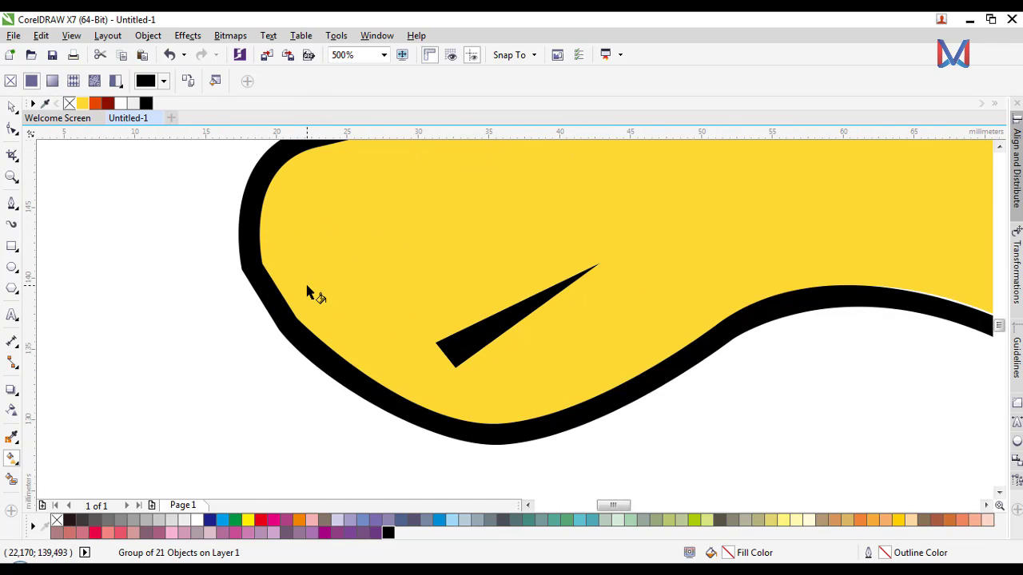
scroll(245, 308, down, 2)
drag(242, 297, 742, 240)
scroll(575, 297, down, 1)
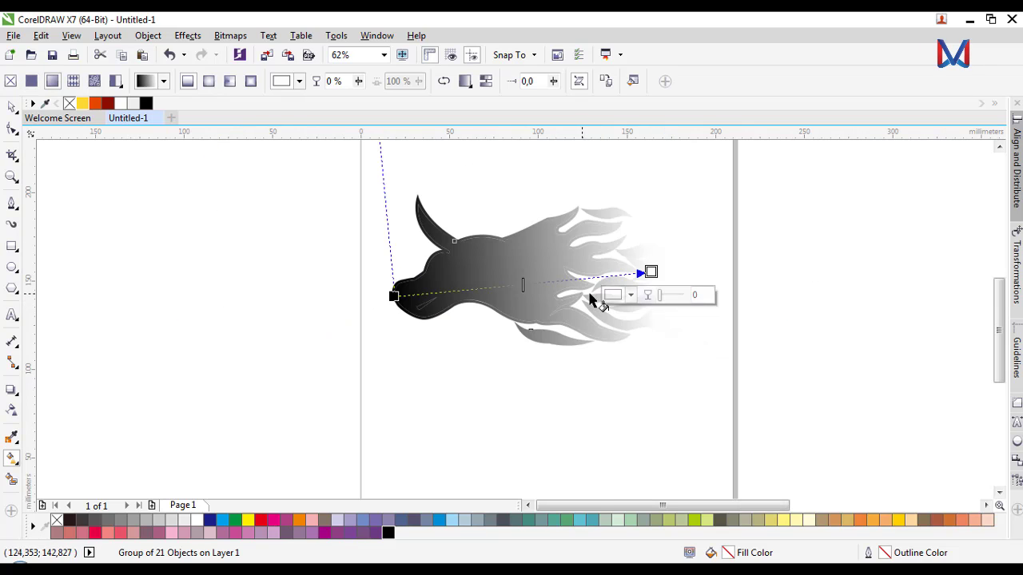
scroll(647, 272, up, 1)
key(ctrl+z)
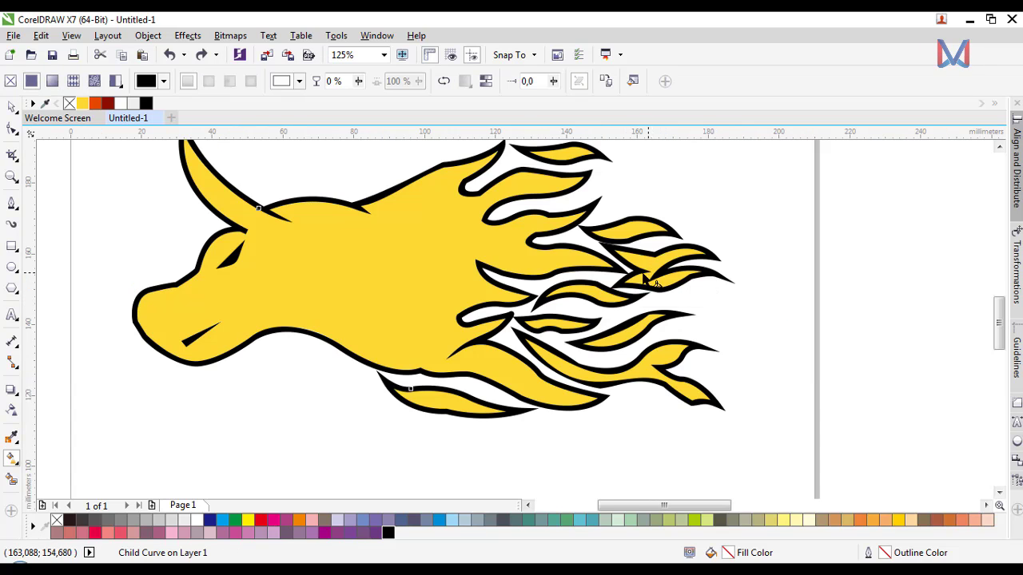
Step: Try to apply a fountain fill again to the grouped bull, starting from the middle of the neck
scroll(442, 340, down, 2)
click(13, 106)
scroll(437, 331, up, 1)
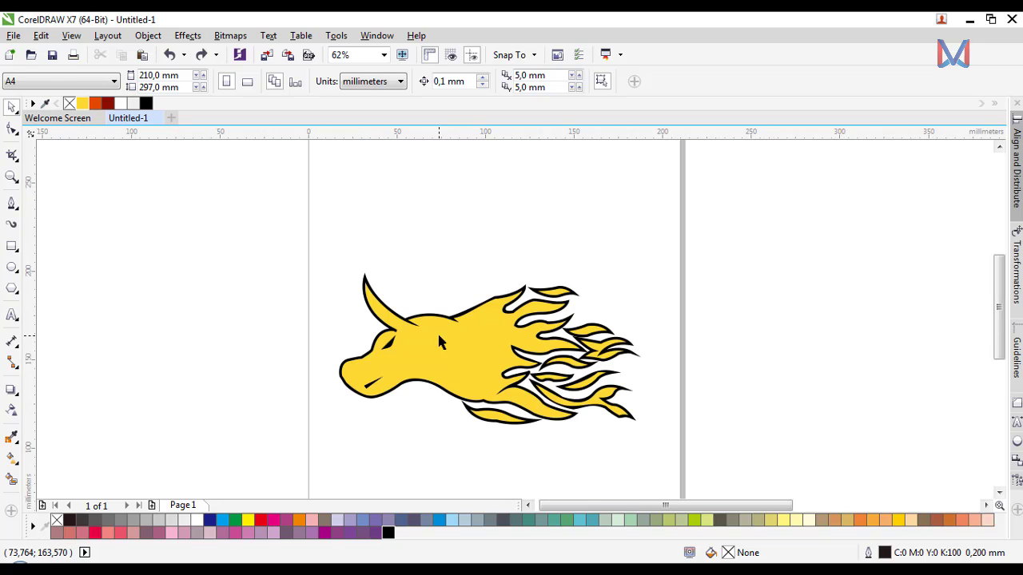
click(437, 332)
scroll(474, 363, up, 2)
scroll(317, 353, down, 1)
key(g)
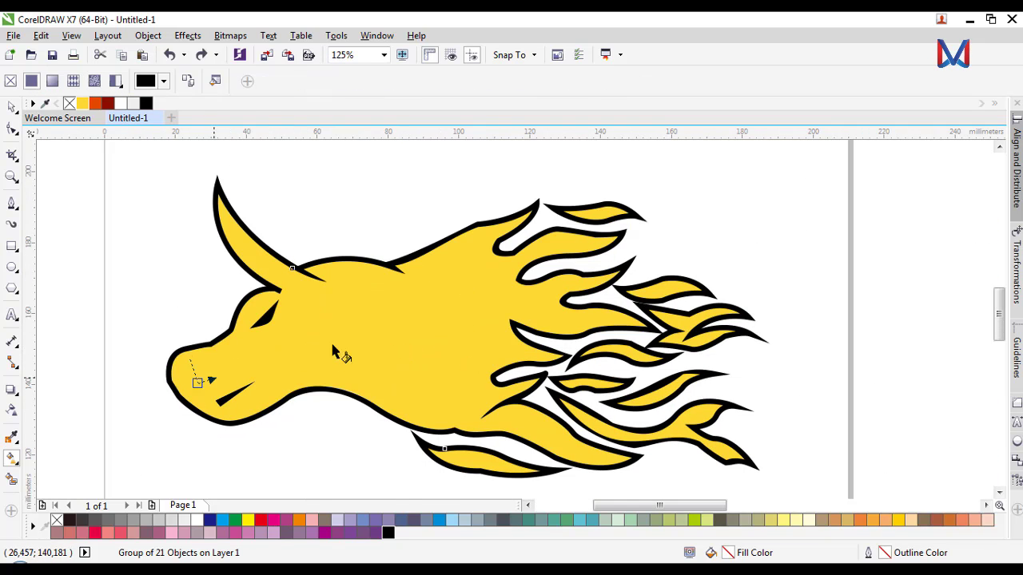
drag(333, 351, 508, 317)
key(ctrl+z)
Step: Ungroup the bull artwork into its separate curves
click(11, 107)
click(103, 228)
click(369, 296)
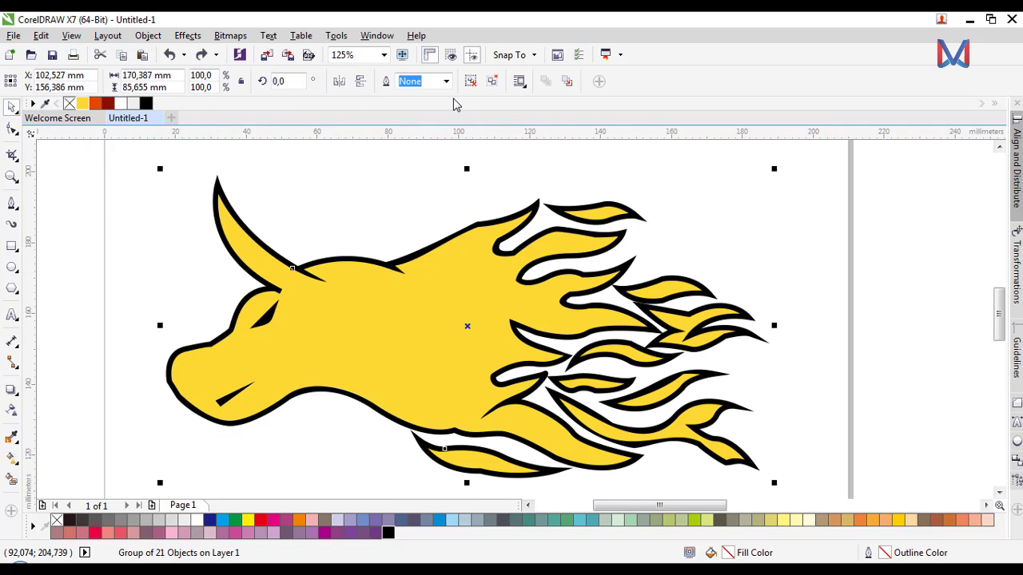
click(473, 84)
click(443, 170)
Step: Give the yellow bull body a linear fountain fill from muzzle to flames, with orange-red as end colour and as an added middle stop
click(389, 340)
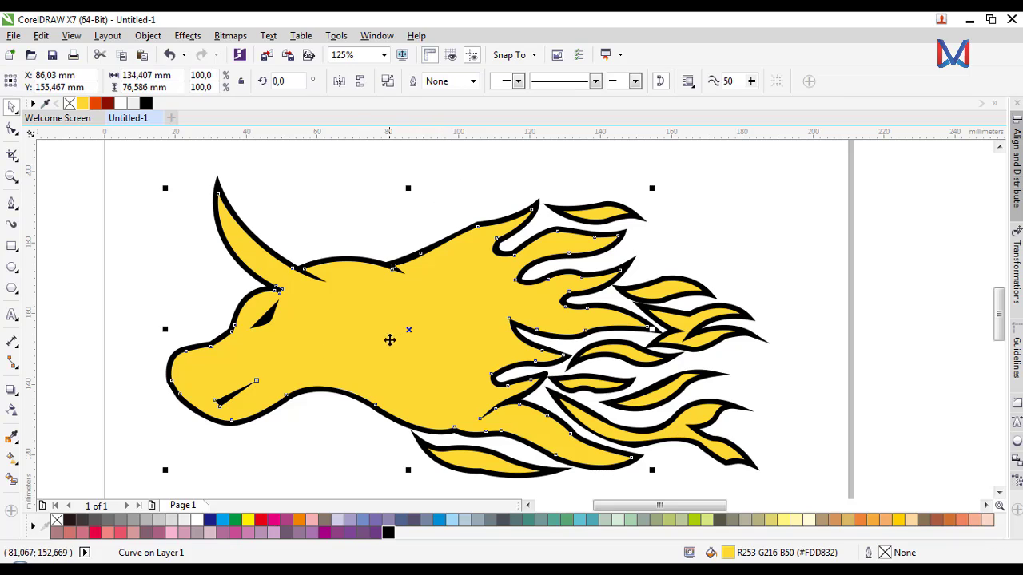
click(12, 458)
drag(189, 384, 605, 320)
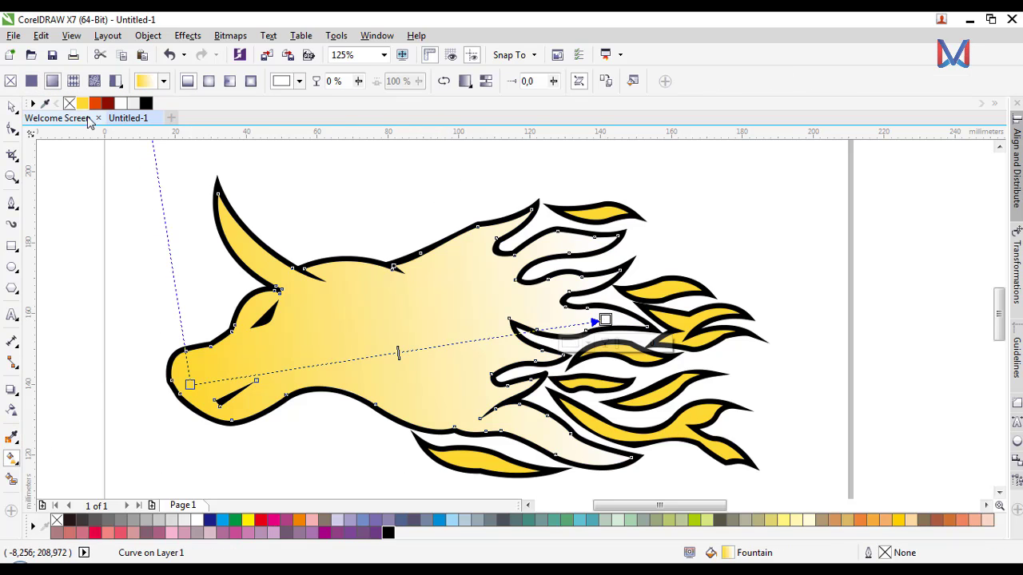
click(95, 103)
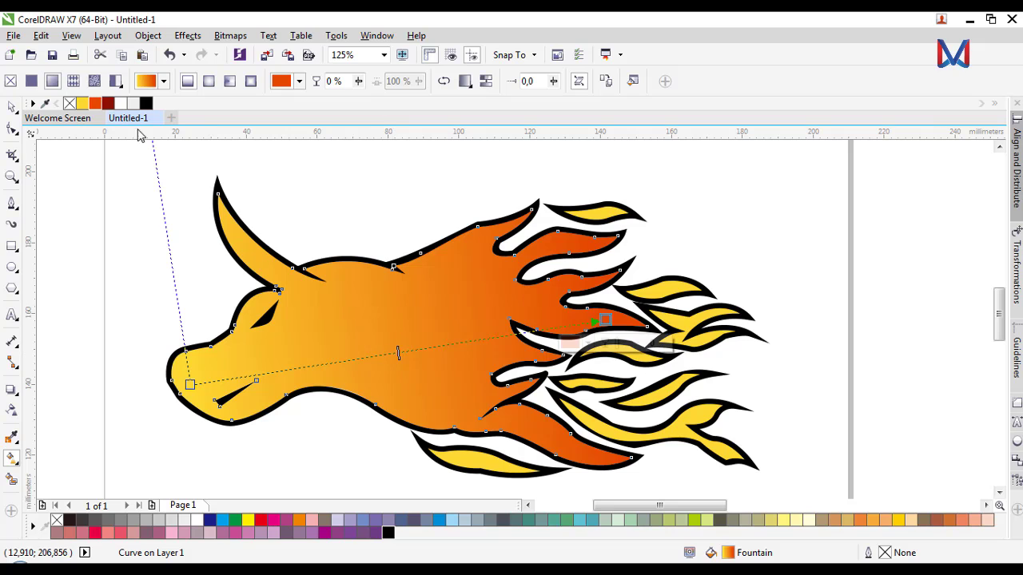
double_click(389, 352)
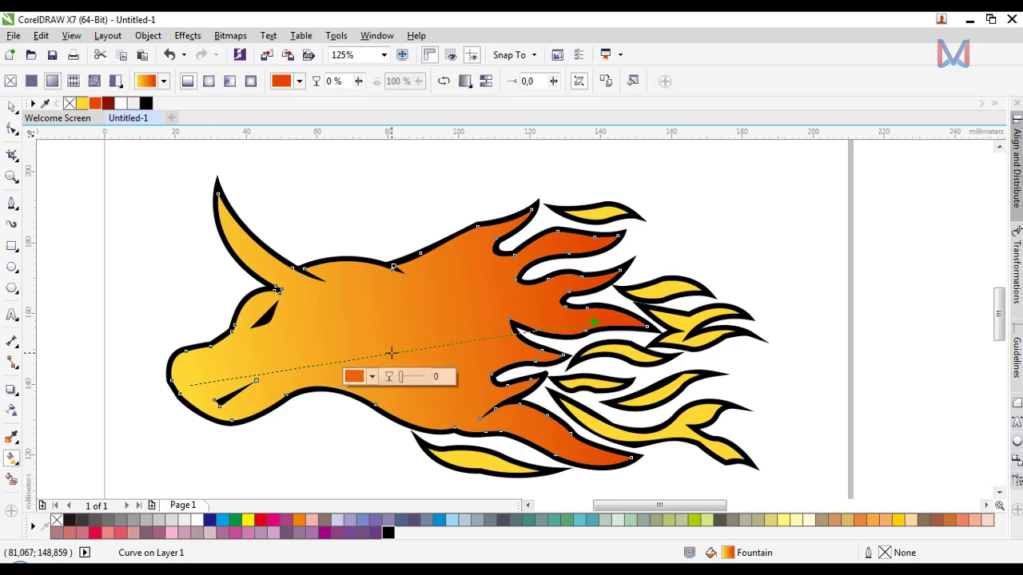
click(95, 104)
Step: Set the body gradient's end colour to dark red and extend its end point out to the loose flames
click(605, 320)
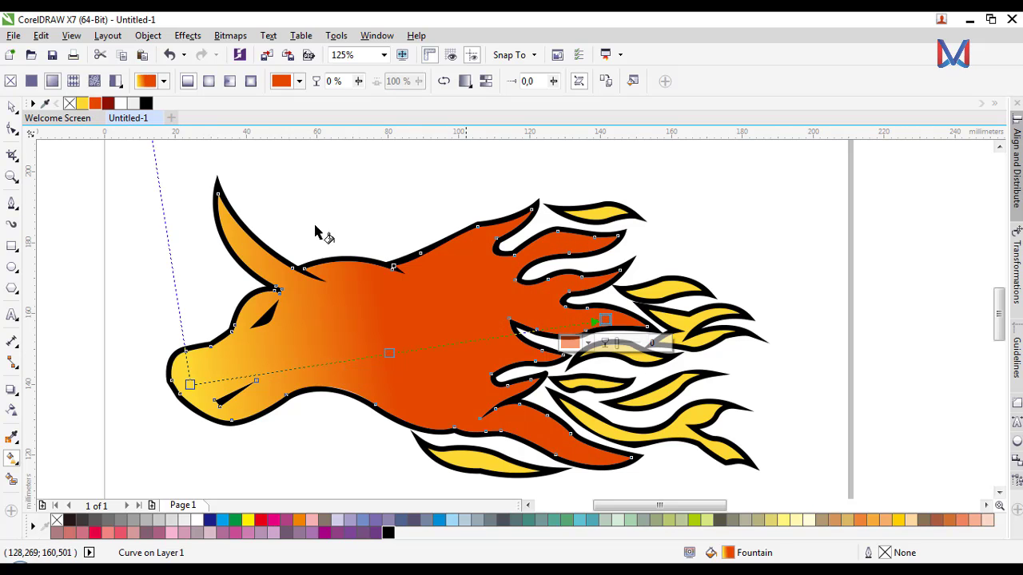
click(108, 103)
drag(604, 321, 701, 291)
scroll(128, 358, up, 2)
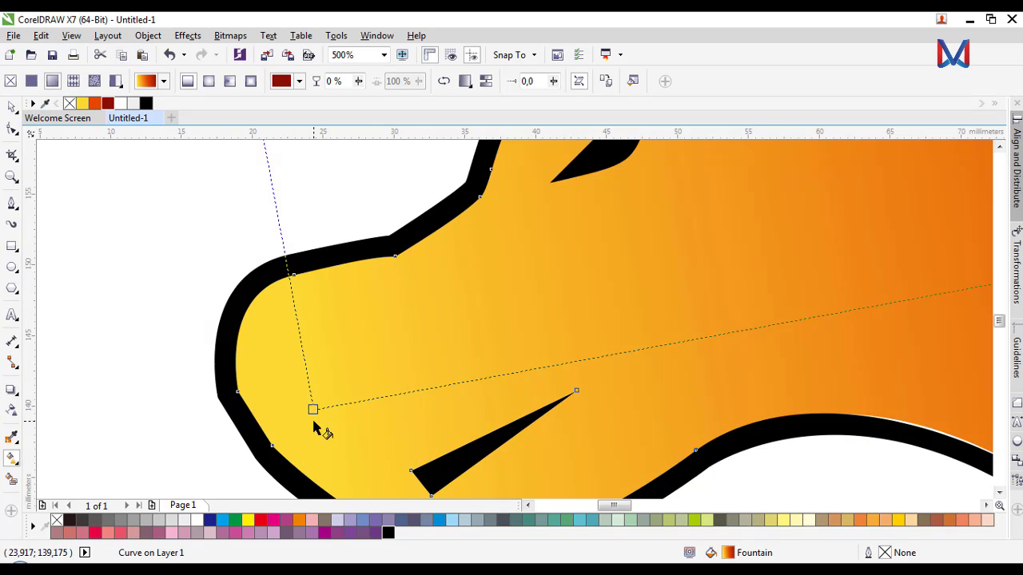
scroll(304, 407, down, 2)
click(11, 106)
click(160, 229)
Step: Try to recolour several loose flames behind the mane dark red as one multiple selection
scroll(319, 320, down, 2)
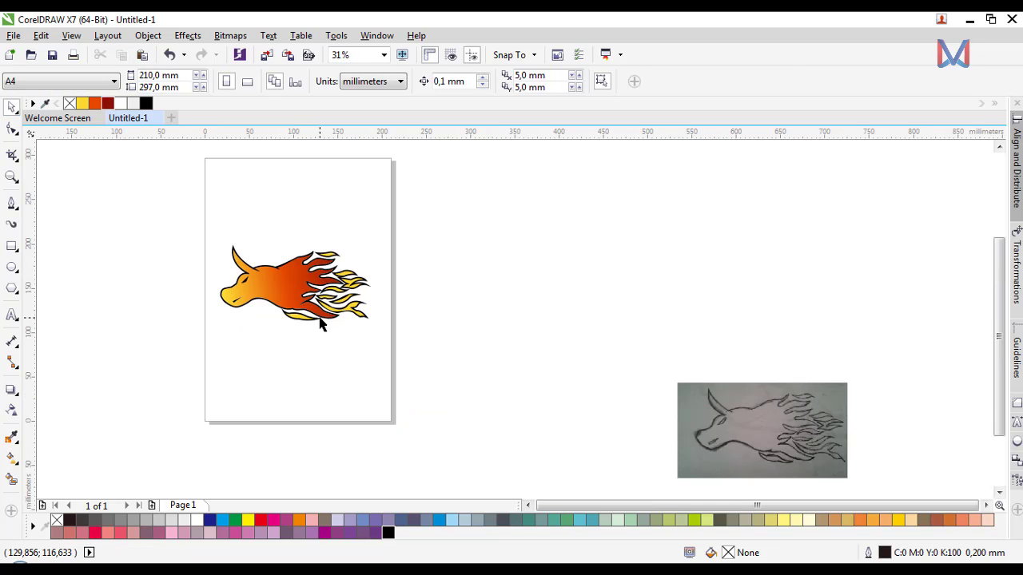
scroll(324, 315, up, 2)
click(353, 277)
scroll(354, 275, up, 1)
scroll(433, 292, down, 1)
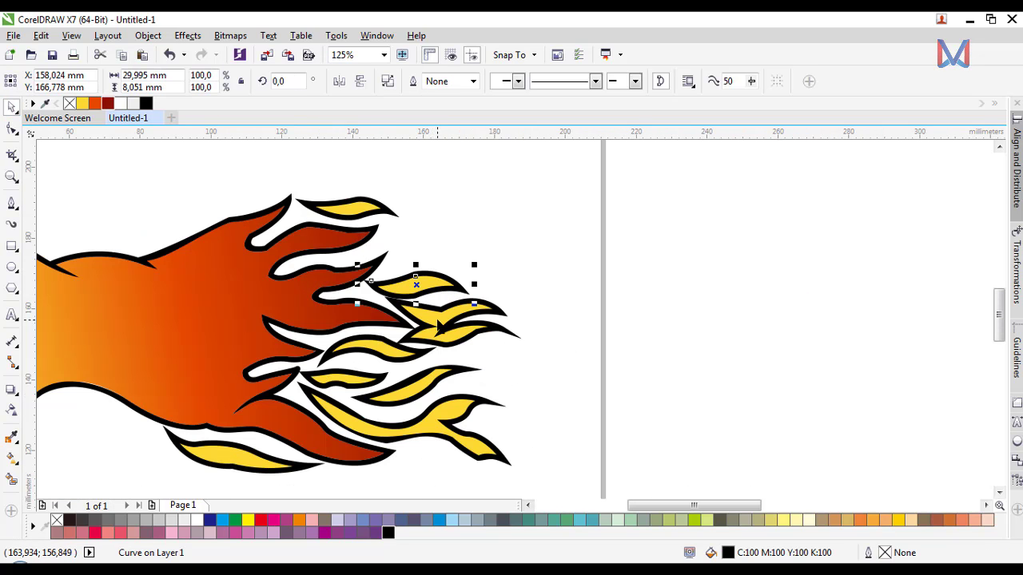
shift+click(435, 321)
shift+click(397, 350)
shift+click(350, 387)
shift+click(386, 428)
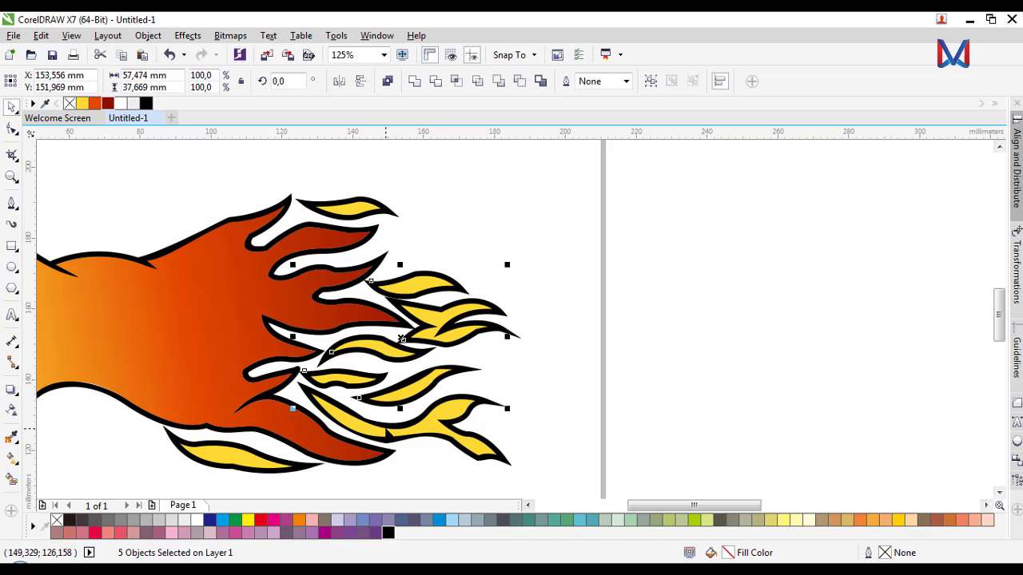
click(111, 105)
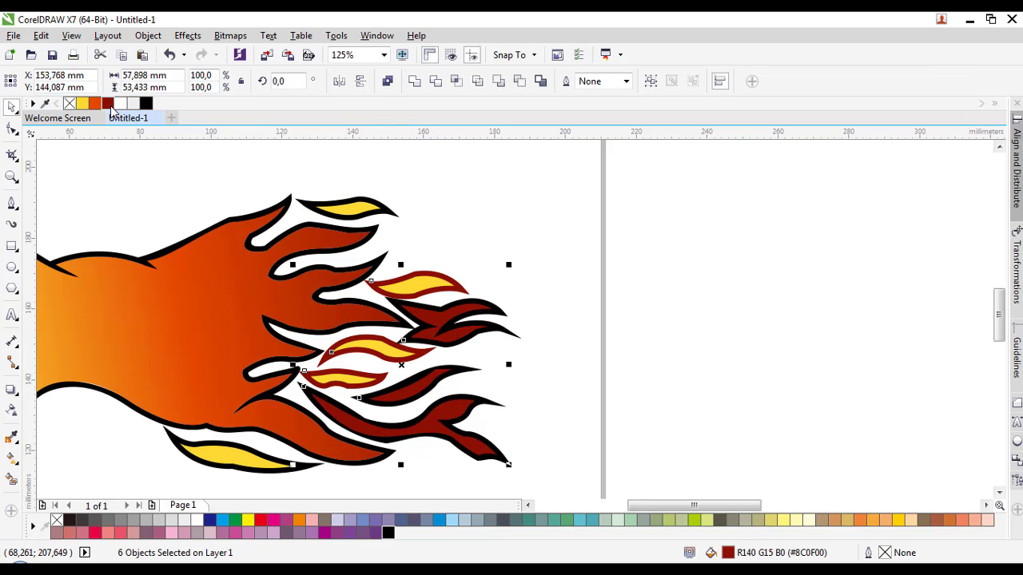
click(535, 246)
Step: Fill the overlapping pair of loose flames, the flame above it and the flame below it with dark red (#8C0F00)
scroll(274, 326, up, 2)
click(450, 315)
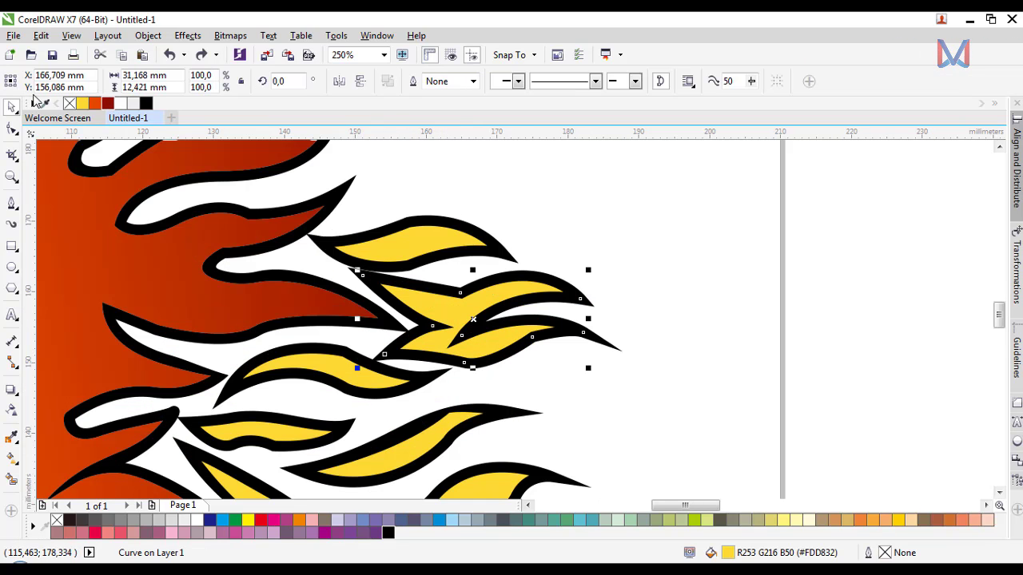
click(386, 241)
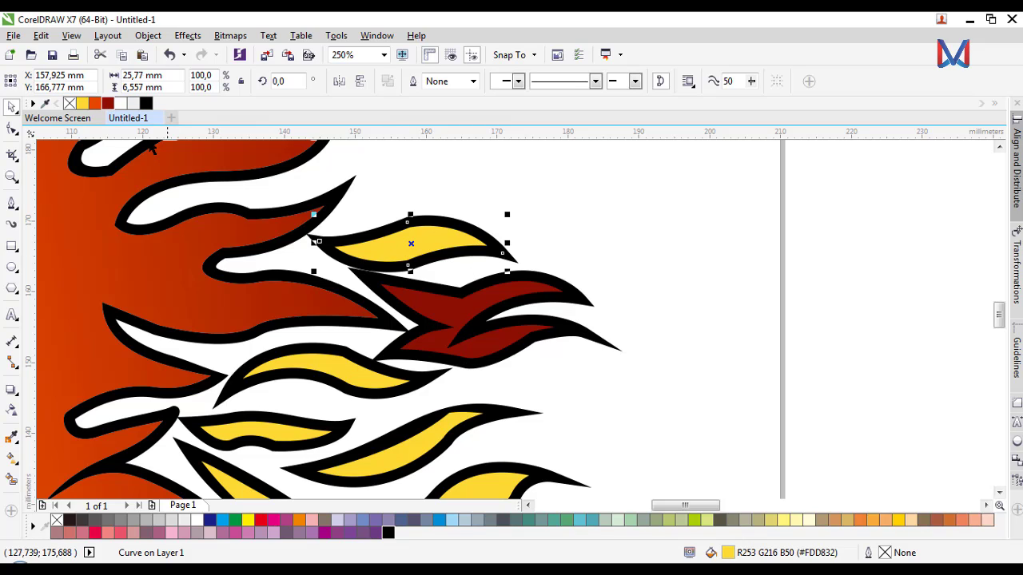
click(108, 103)
click(294, 361)
click(108, 103)
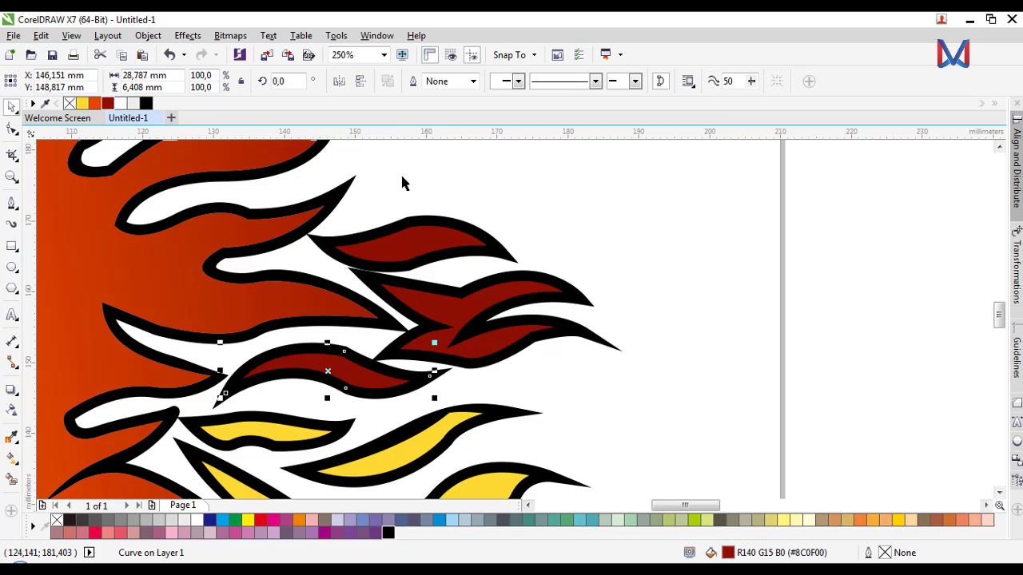
Step: Try to colour the slim flame above the forked one dark red and undo the change
scroll(470, 209, down, 2)
click(534, 273)
click(449, 273)
click(108, 103)
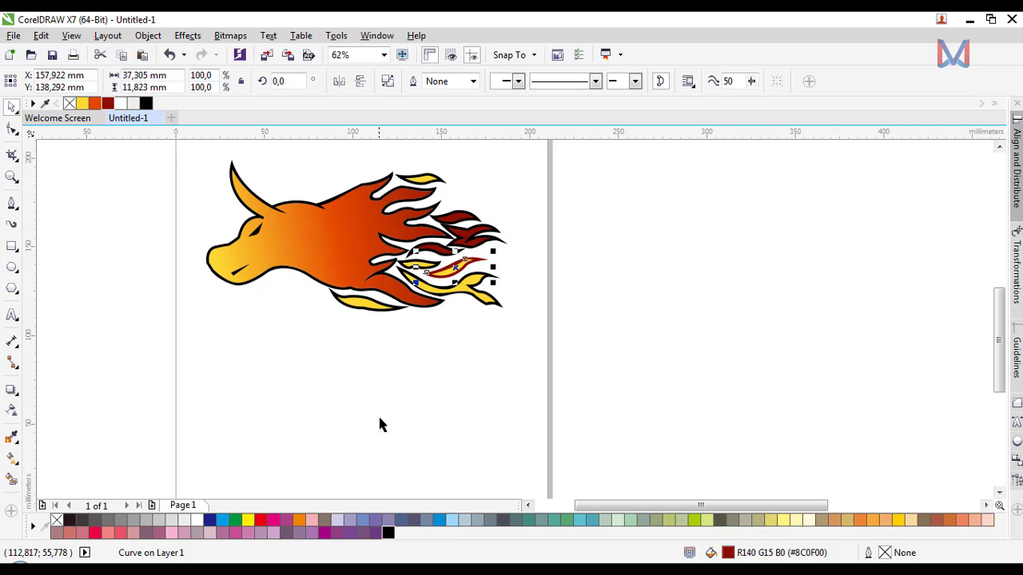
click(378, 413)
scroll(440, 282, up, 1)
key(ctrl+z)
Step: Fill the slim flame, the small flame beside it and the long forked flame with dark red (#8C0F00)
click(623, 267)
scroll(463, 260, up, 1)
click(464, 266)
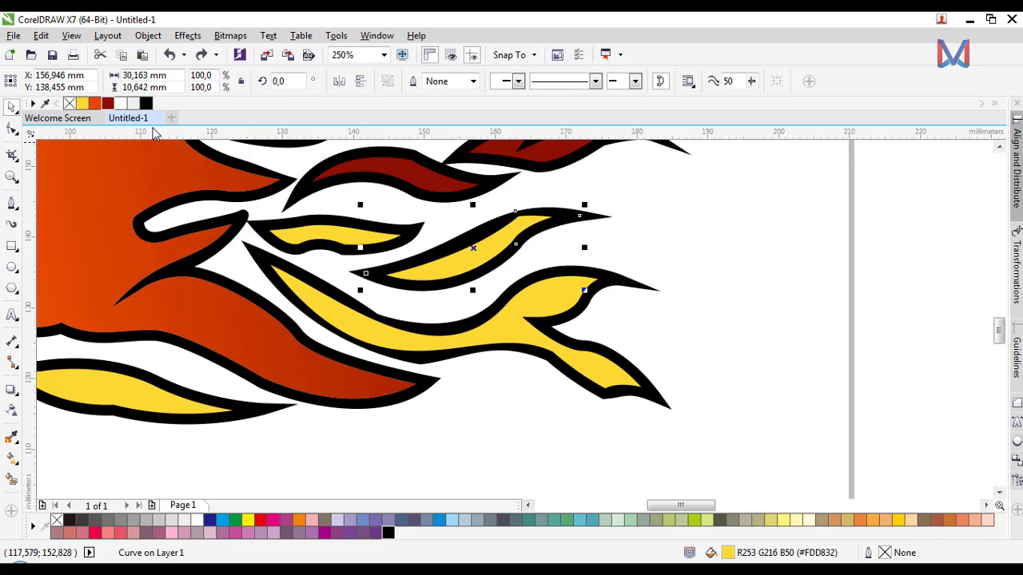
click(107, 103)
click(335, 232)
click(109, 103)
key(Escape)
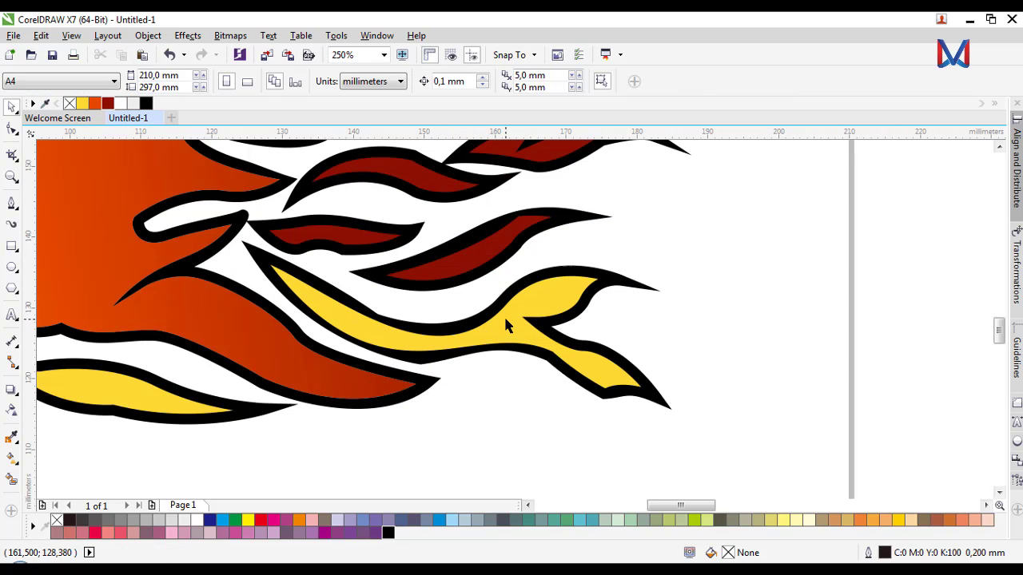
click(503, 319)
click(110, 103)
key(Escape)
Step: Delete the corner node on the lower outer edge of the forked flame's black outline to smooth it
scroll(415, 367, up, 1)
click(380, 340)
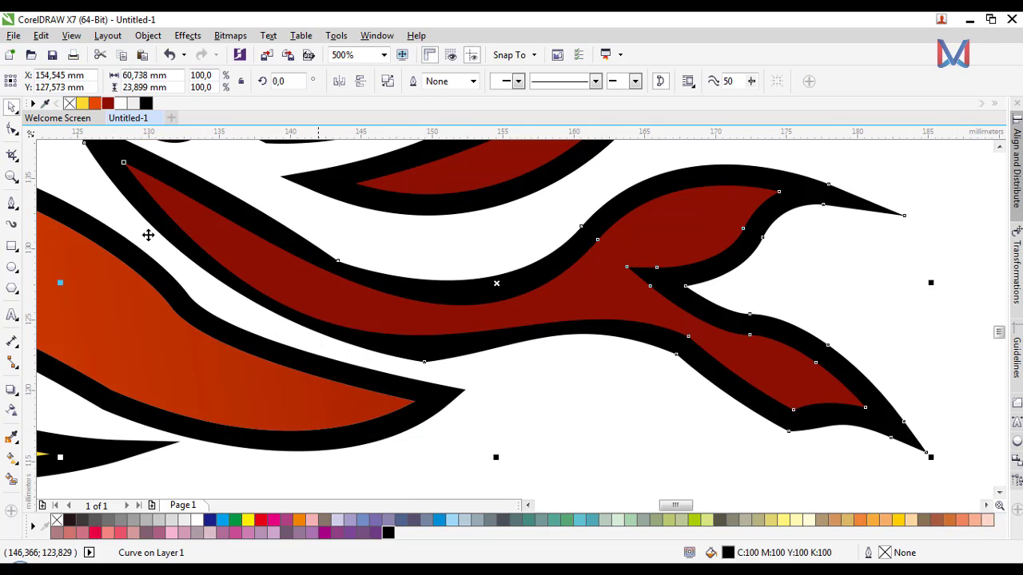
click(11, 130)
double_click(424, 362)
scroll(565, 352, down, 1)
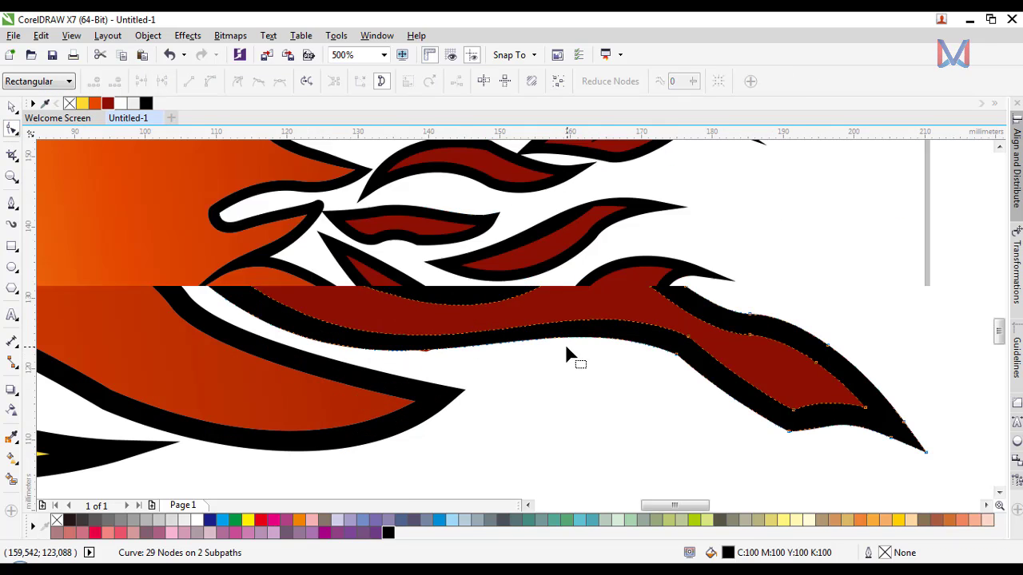
scroll(618, 368, up, 1)
scroll(672, 339, down, 2)
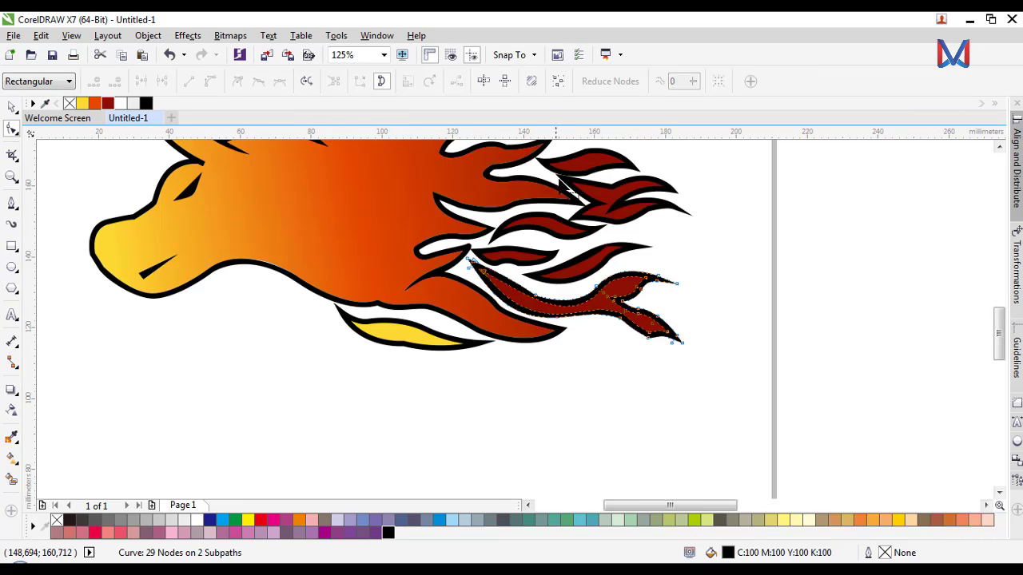
Step: Fill the remaining yellow flame above the mane with dark red
scroll(564, 184, down, 1)
scroll(569, 175, up, 1)
click(555, 179)
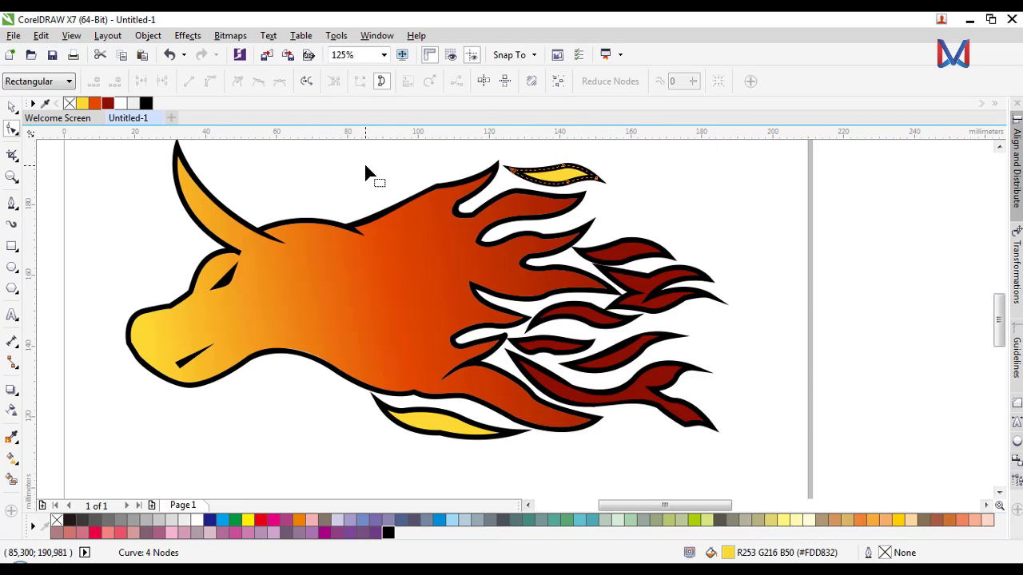
click(12, 107)
scroll(547, 171, up, 1)
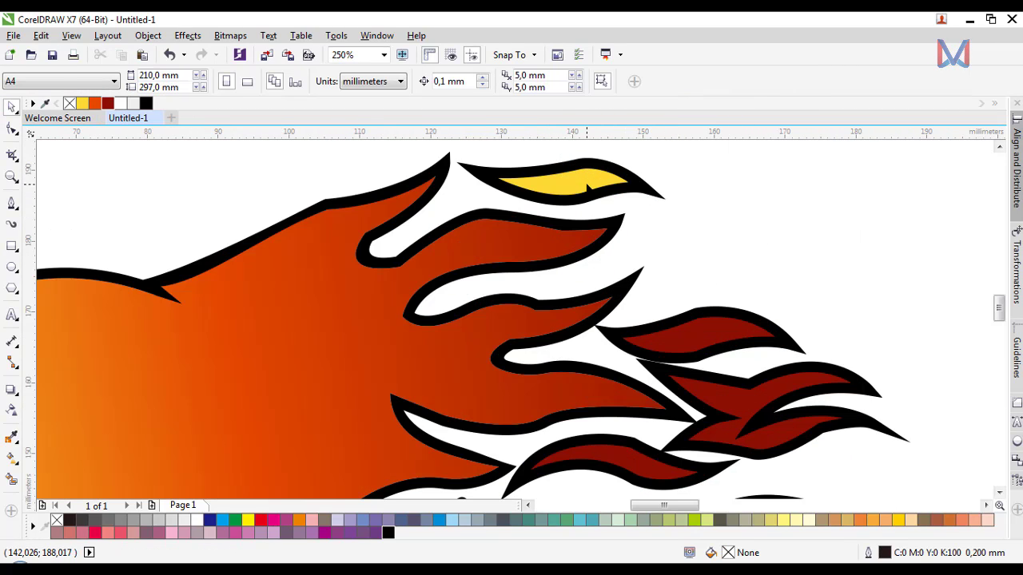
click(587, 184)
click(107, 103)
scroll(580, 242, down, 2)
click(730, 243)
Step: Fill the loose yellow flame beneath the neck with orange-red
scroll(514, 354, up, 1)
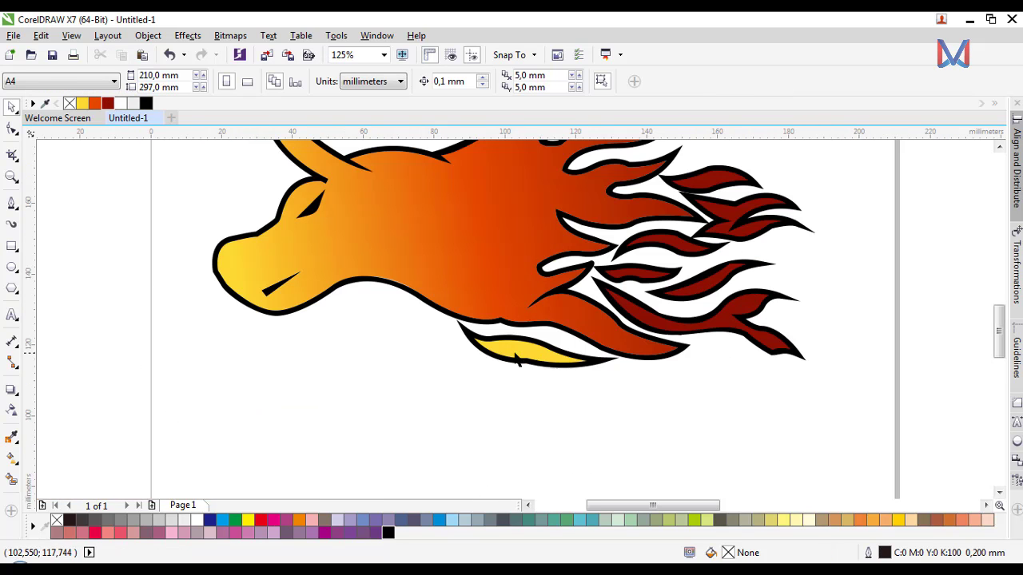
click(537, 359)
click(95, 104)
click(474, 354)
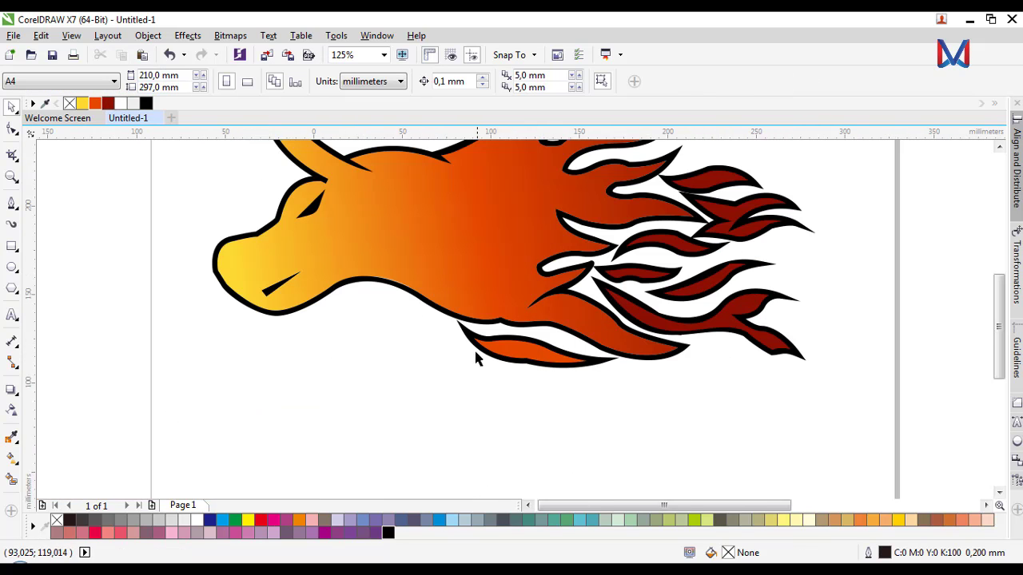
Step: Move the body fill's tip node in the middle mane flame about 0.3 mm outward, beneath the black outline
scroll(500, 361, down, 1)
scroll(489, 351, up, 2)
scroll(504, 358, down, 5)
scroll(515, 351, up, 4)
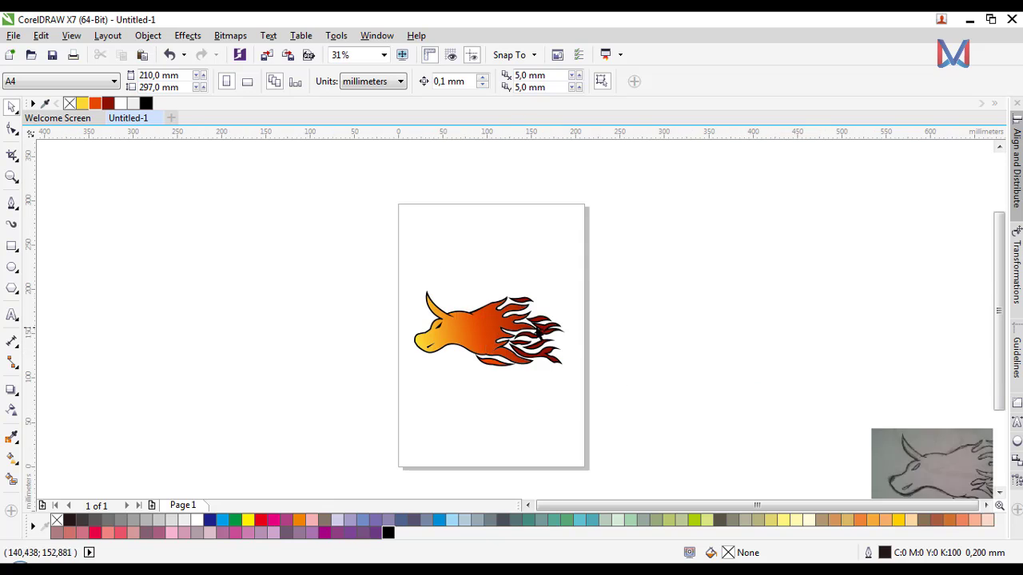
scroll(470, 331, up, 4)
click(500, 311)
scroll(428, 285, down, 2)
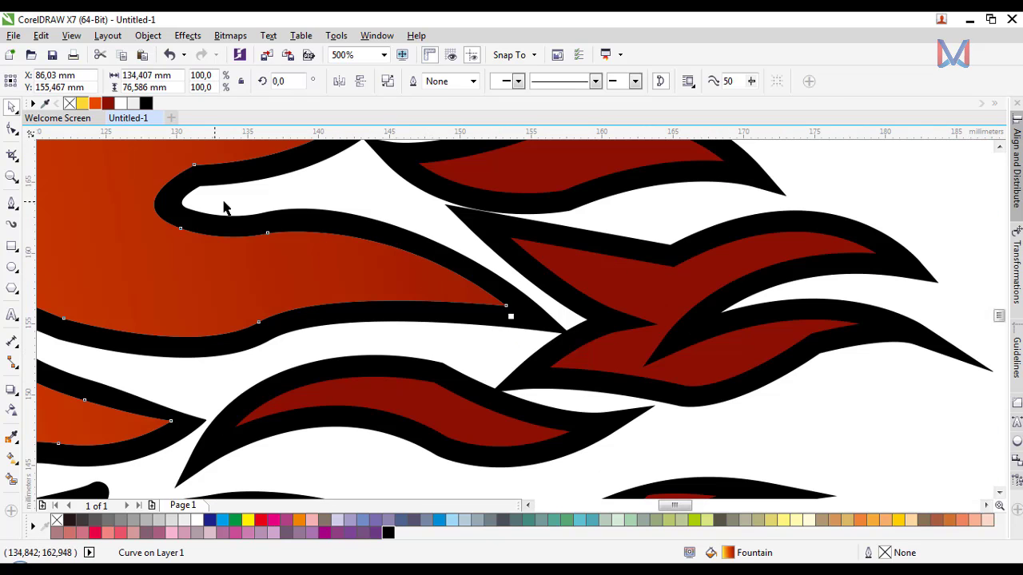
click(16, 130)
scroll(483, 279, up, 1)
drag(528, 332, 544, 342)
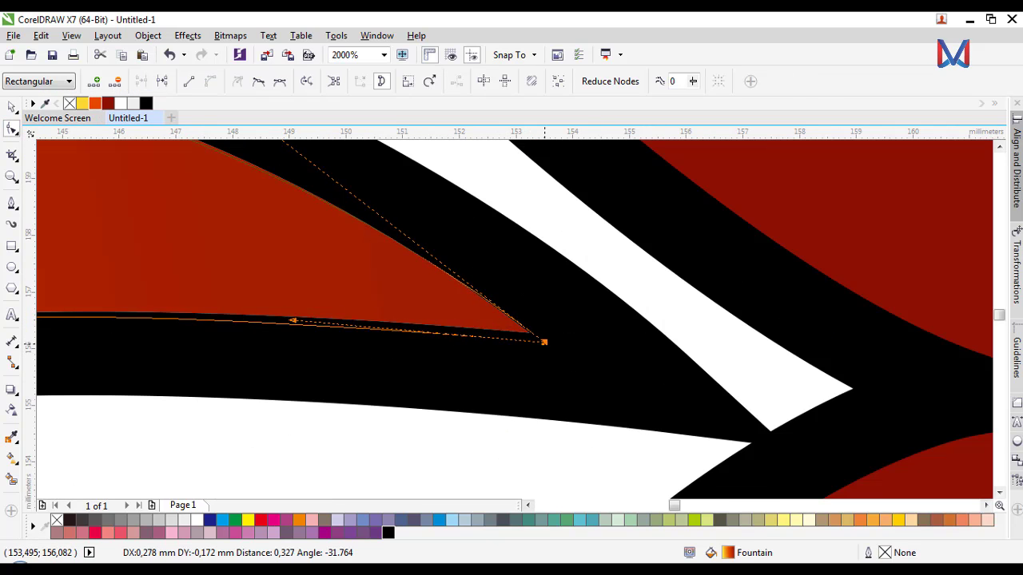
Step: Pull another edge node of the gradient body fill slightly outward to tuck it under the black outline
scroll(544, 343, down, 2)
scroll(531, 322, up, 1)
scroll(504, 307, down, 1)
scroll(407, 239, up, 1)
drag(418, 257, 434, 242)
scroll(492, 290, down, 3)
click(10, 108)
click(677, 301)
scroll(677, 300, down, 2)
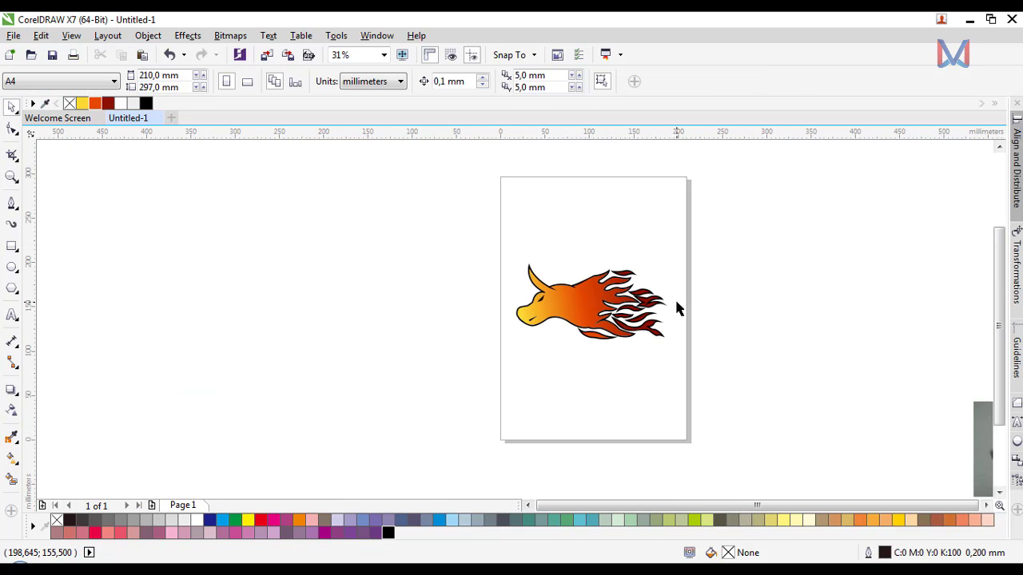
scroll(693, 314, up, 2)
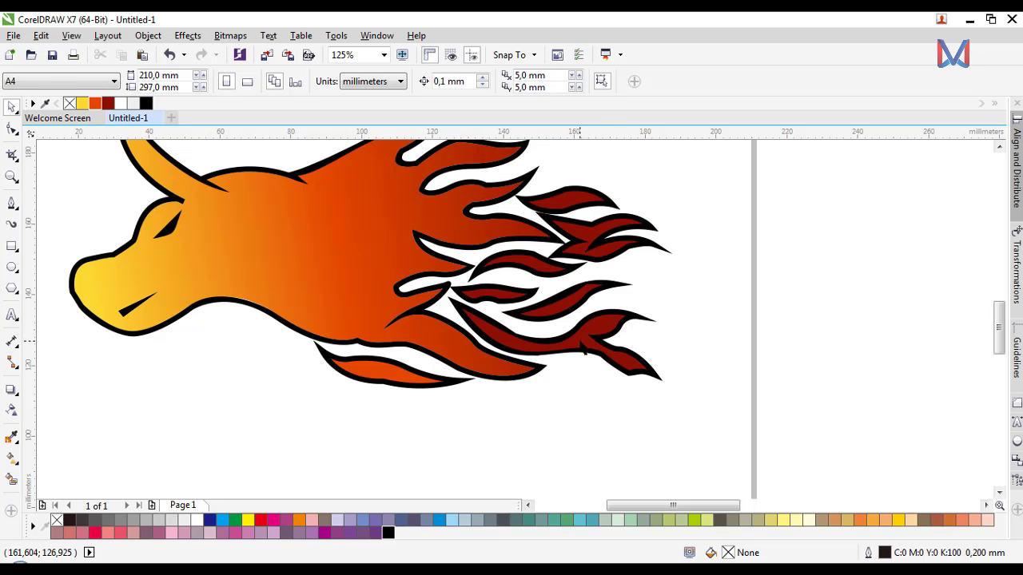
click(581, 344)
scroll(612, 287, down, 2)
click(574, 310)
scroll(575, 310, down, 1)
scroll(595, 309, up, 1)
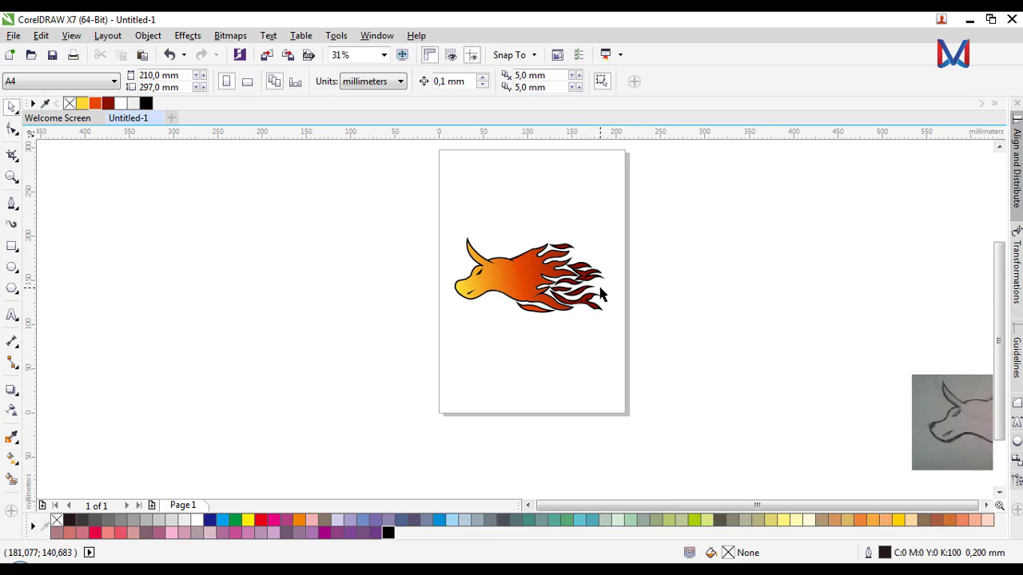
Step: Delete the bump node under the neck from both the black outline's inner edge and the gradient body fill
scroll(533, 276, up, 4)
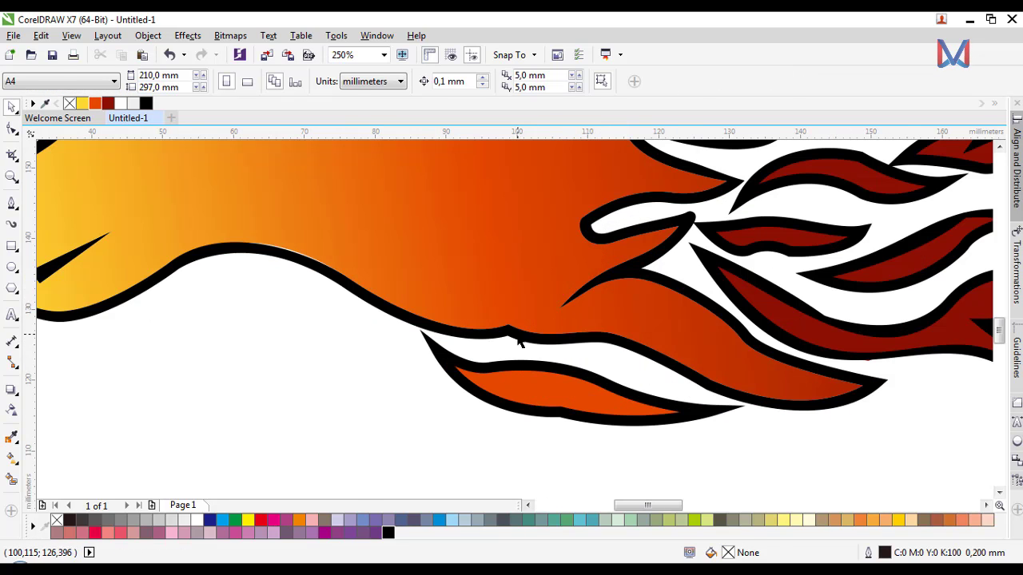
click(515, 338)
click(11, 129)
scroll(523, 303, up, 4)
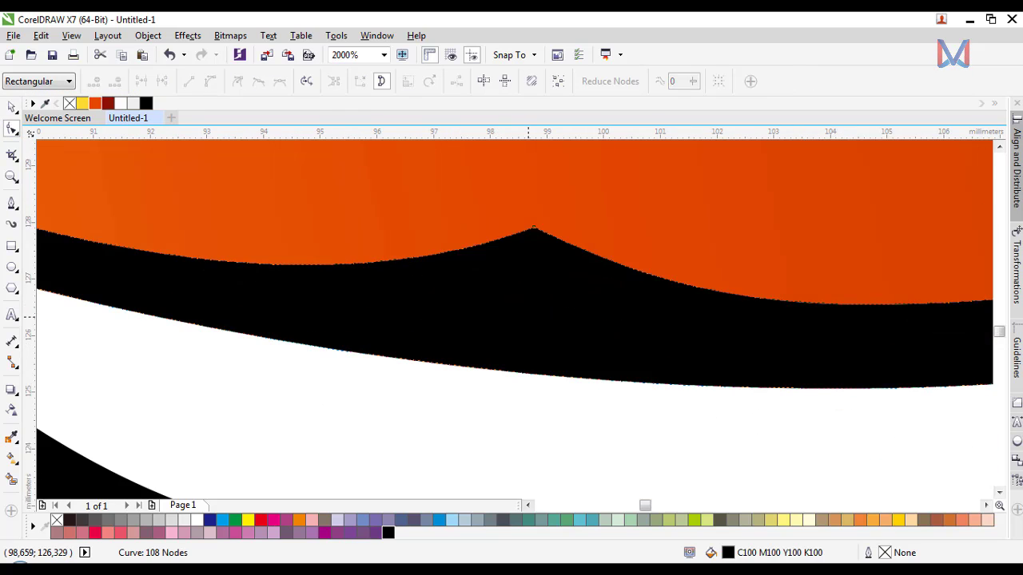
scroll(542, 335, down, 3)
drag(529, 299, 531, 306)
click(529, 293)
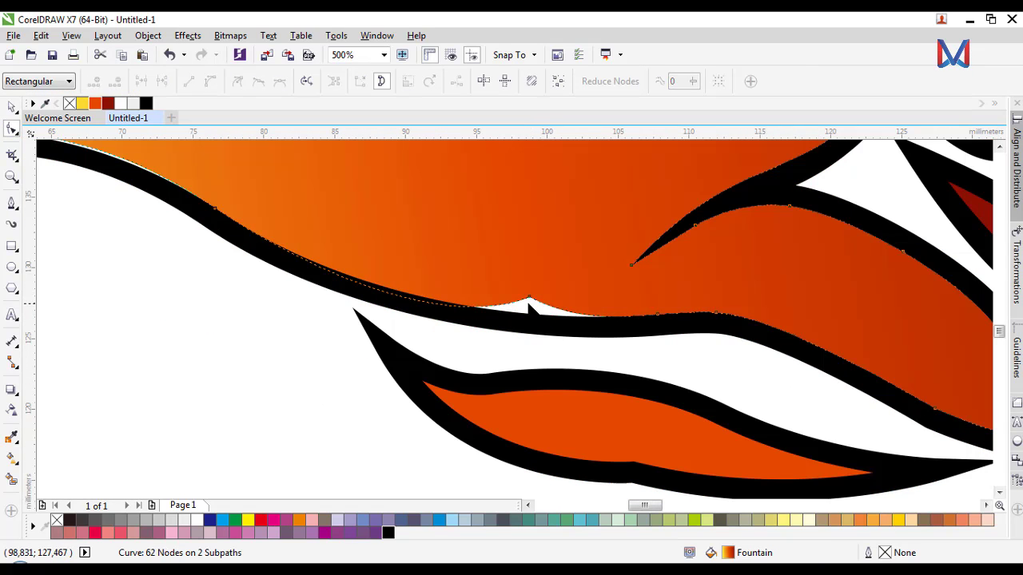
double_click(529, 299)
scroll(529, 311, down, 2)
scroll(406, 294, up, 2)
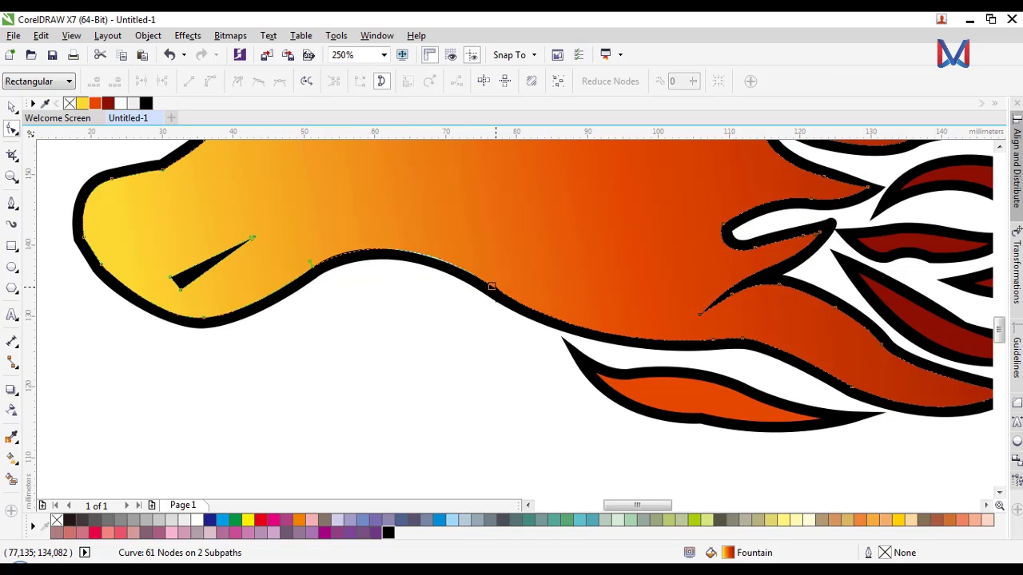
Step: Adjust the body fill's curve along the throat so it closes the white gap against the outline
click(402, 239)
mouse_move(387, 213)
mouse_down()
mouse_move(399, 217)
mouse_move(385, 221)
mouse_up()
scroll(256, 214, down, 1)
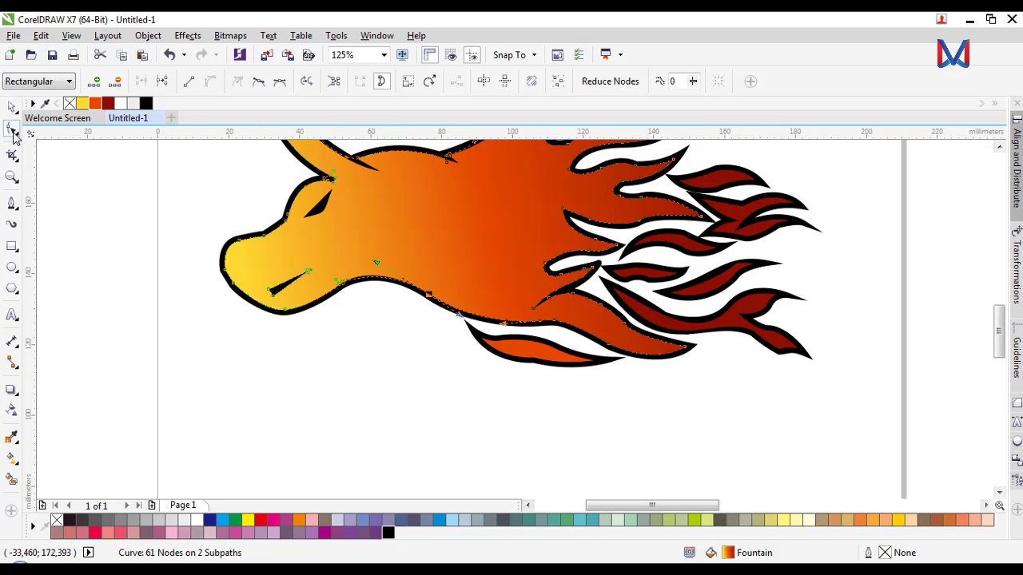
click(11, 108)
click(60, 176)
Step: Round the muzzle outline's outer edge by adding a node below and above the corners and deleting the corner nodes
scroll(224, 271, up, 2)
click(238, 276)
click(12, 128)
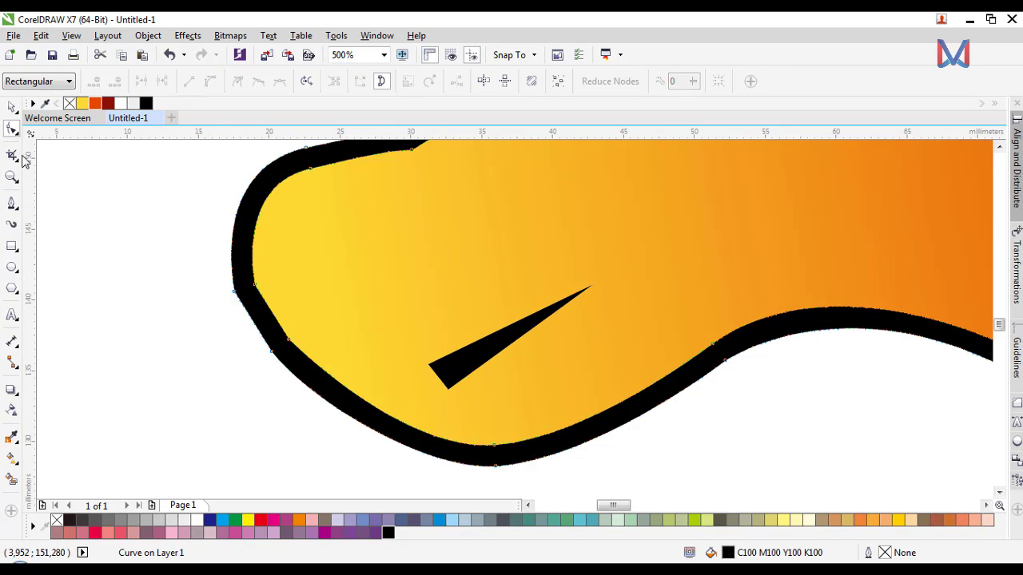
scroll(319, 411, up, 1)
double_click(334, 426)
scroll(334, 425, down, 1)
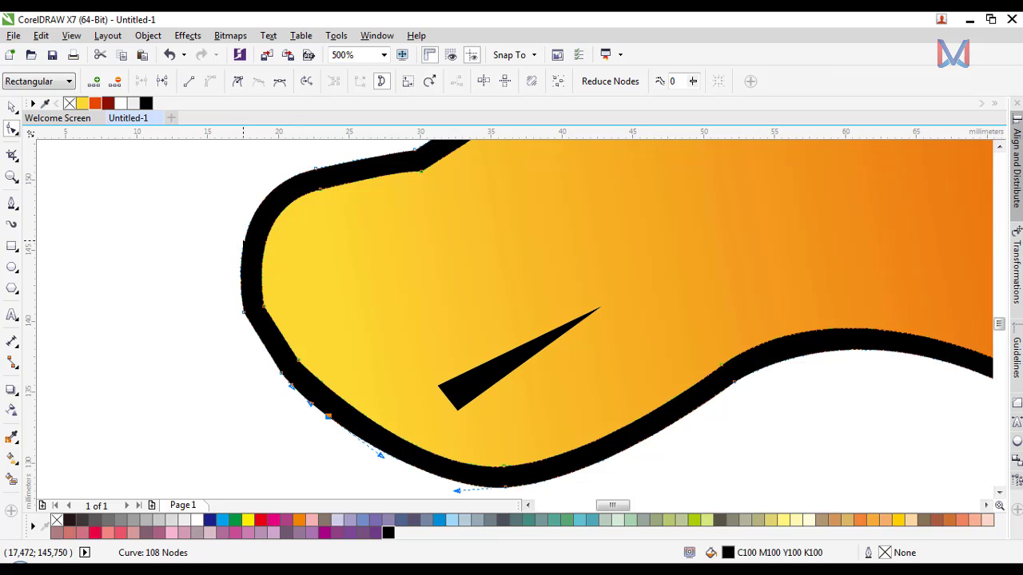
double_click(243, 239)
key(Delete)
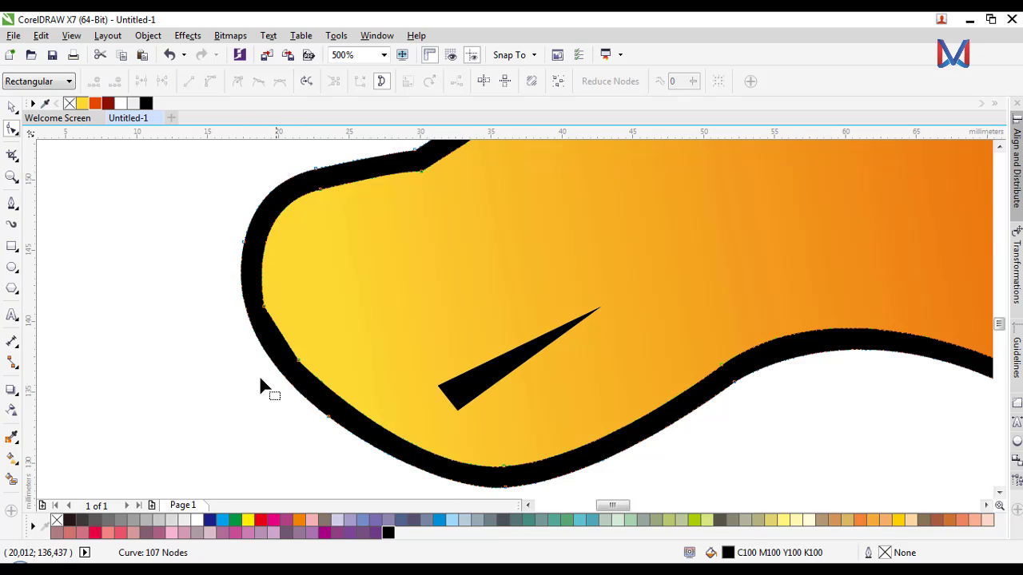
Step: Round the muzzle outline's inner edge by adding a node on each side of the corners and deleting both corner nodes
scroll(259, 385, down, 2)
scroll(319, 407, up, 2)
double_click(322, 423)
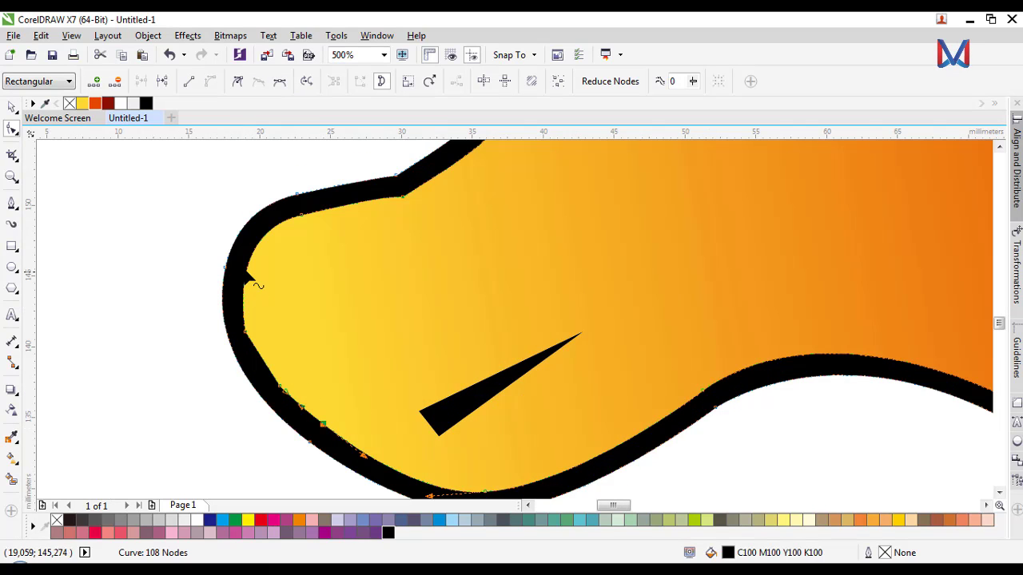
double_click(245, 276)
double_click(245, 331)
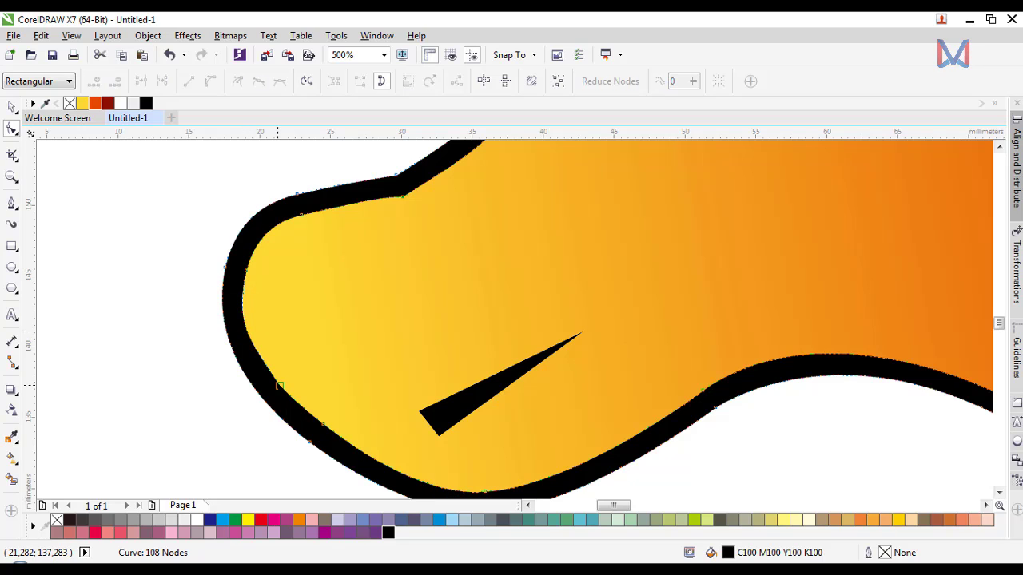
double_click(280, 386)
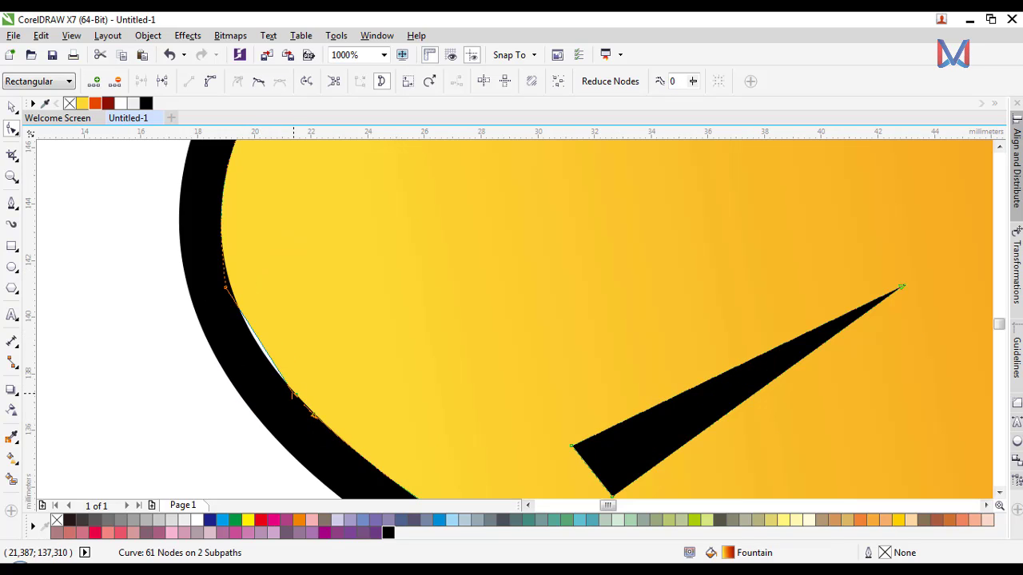
scroll(280, 326, down, 2)
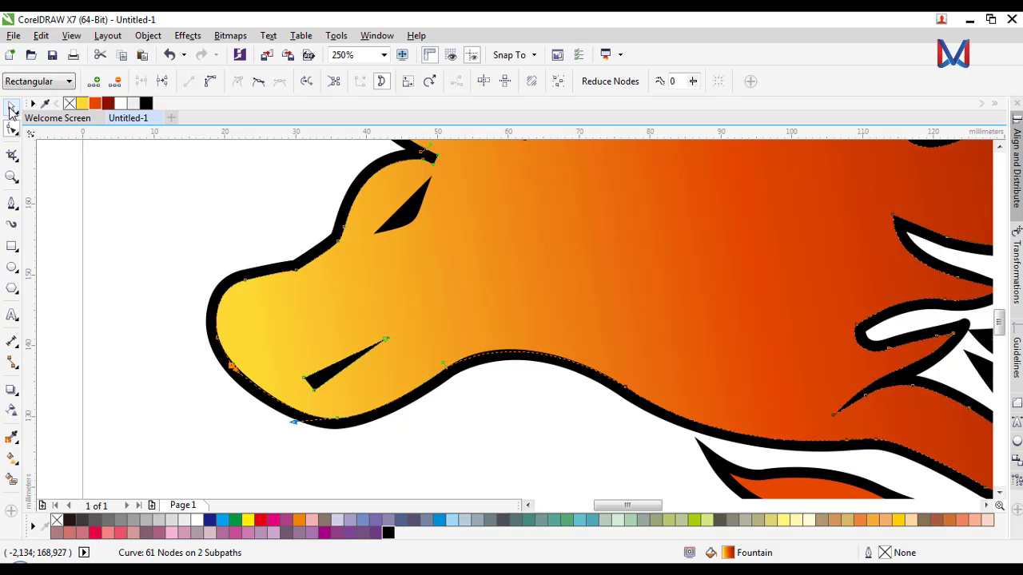
Step: Draw a closed nose shape about 5.5 by 6.3 mm over the upper tip of the muzzle with the Pen tool
click(11, 108)
scroll(289, 373, down, 2)
scroll(230, 378, up, 3)
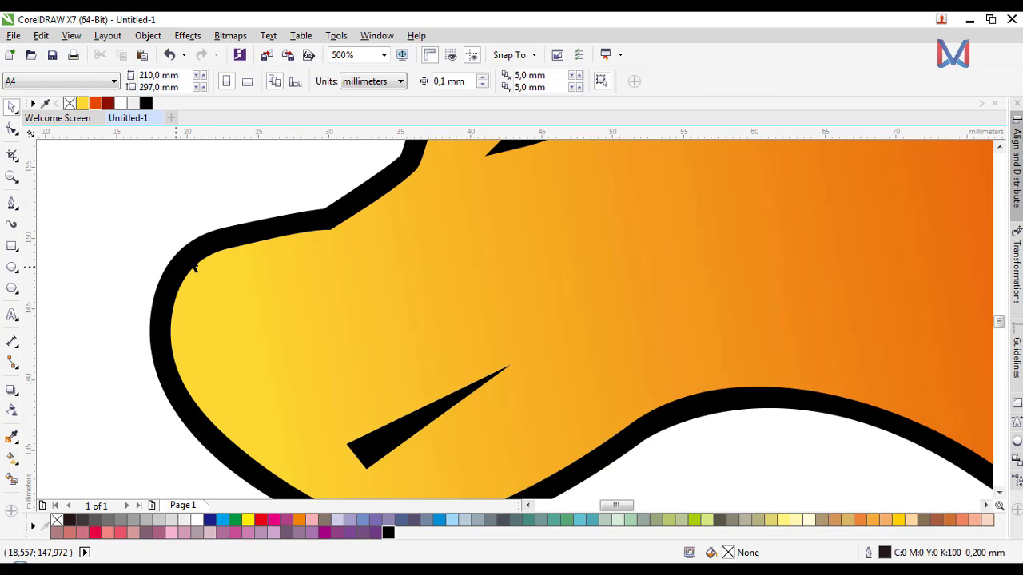
click(12, 205)
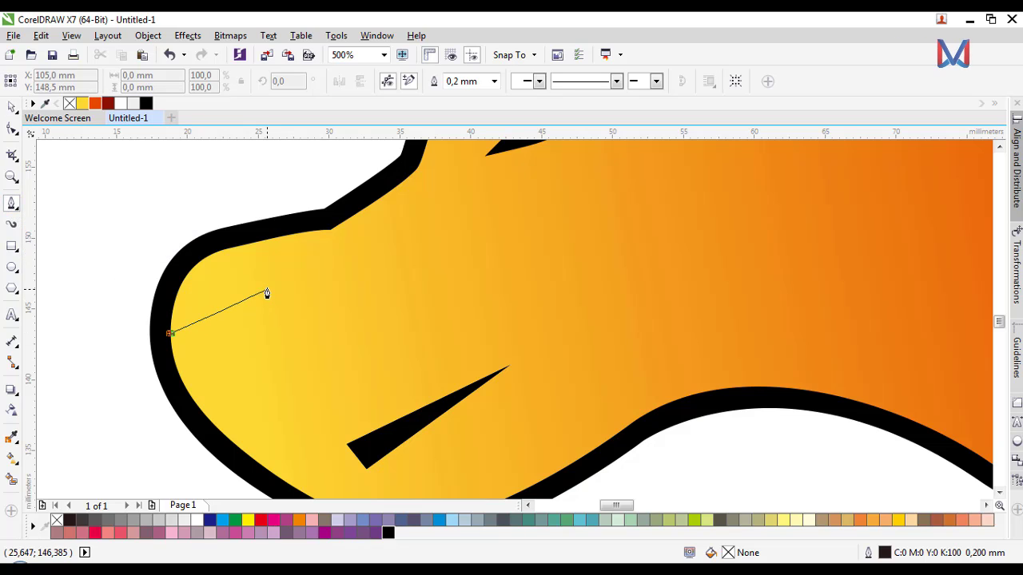
drag(243, 245, 245, 184)
scroll(262, 257, down, 1)
scroll(251, 251, up, 1)
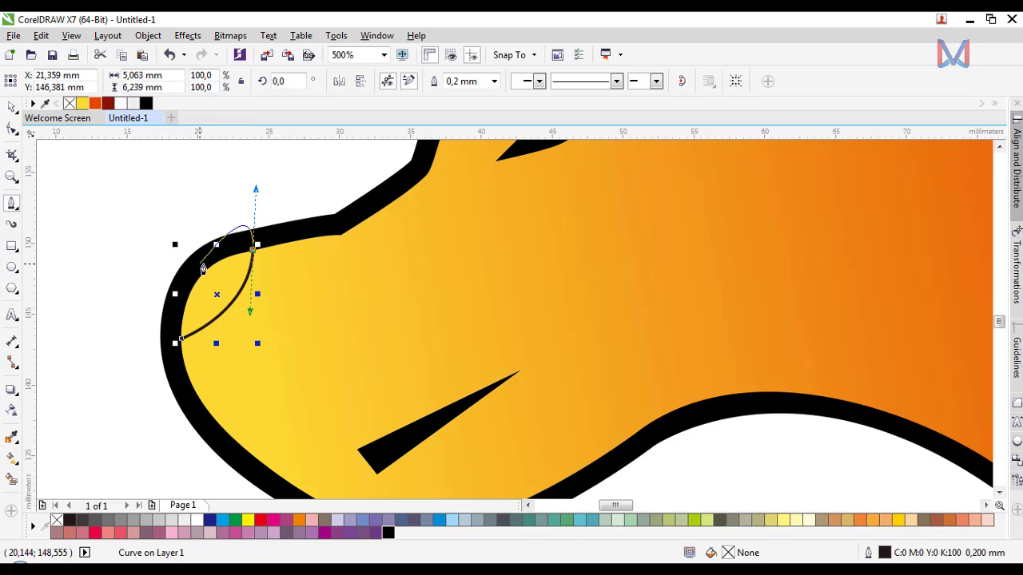
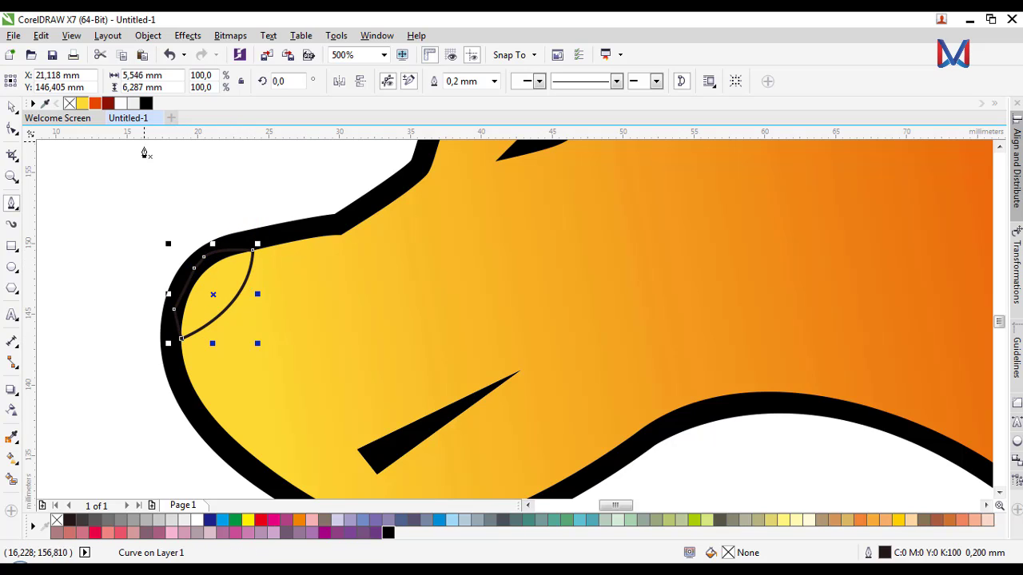
Step: Fill the nose shape with black, remove its outline, and deselect it
click(146, 103)
right_click(70, 103)
scroll(346, 284, down, 2)
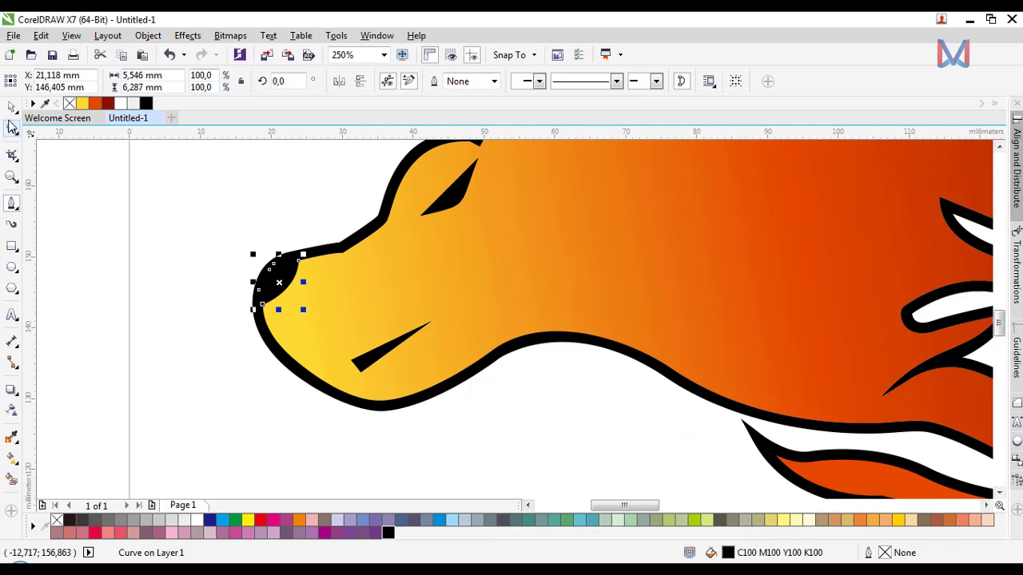
click(11, 107)
click(216, 282)
scroll(230, 297, down, 2)
scroll(318, 366, down, 1)
scroll(222, 310, down, 1)
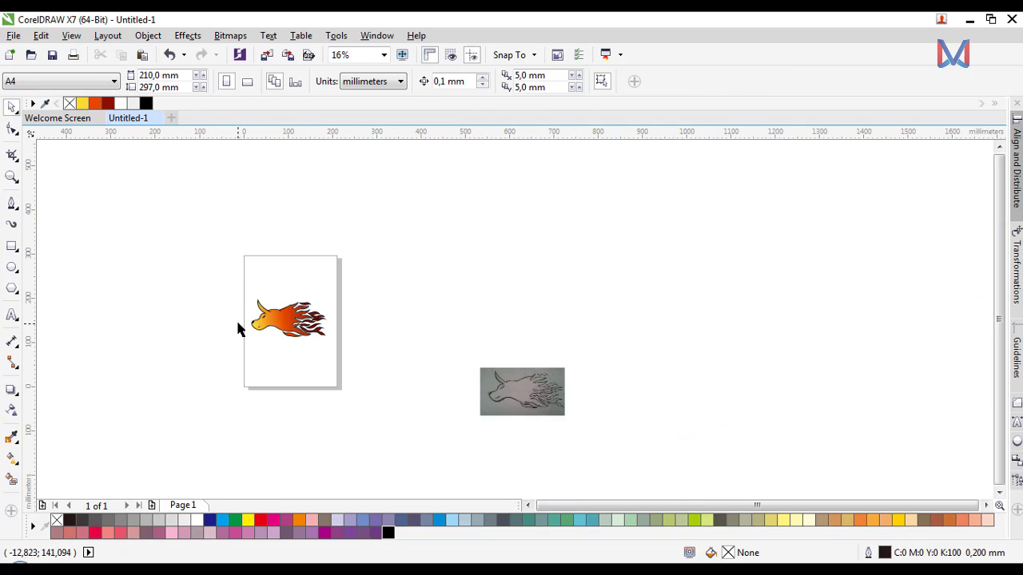
scroll(237, 330, up, 5)
scroll(287, 328, down, 7)
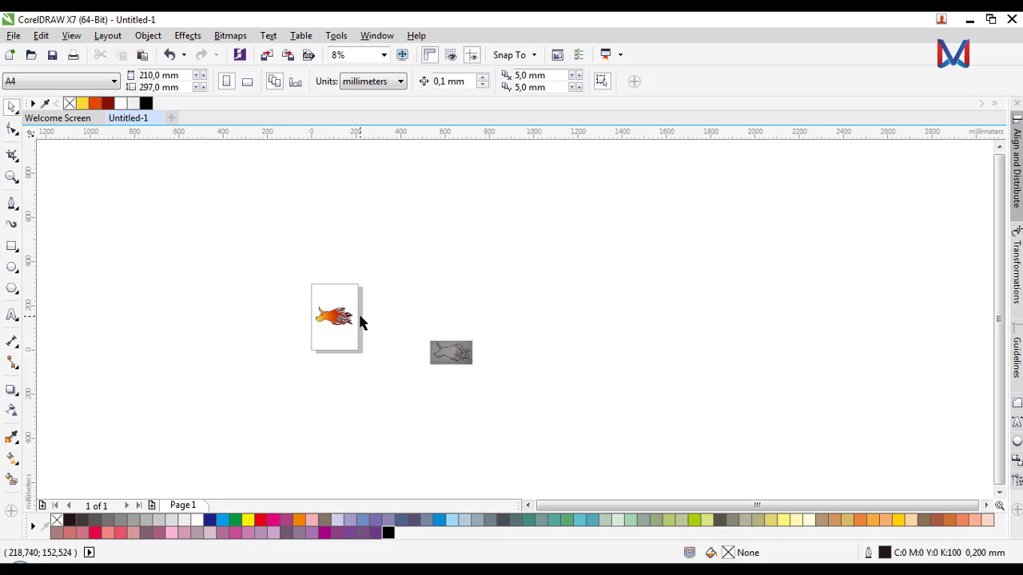
Step: Group the whole bull artwork, scale it to 64.6 %, and ungroup it again
drag(290, 286, 290, 286)
scroll(319, 320, up, 2)
scroll(536, 325, up, 2)
key(ctrl+g)
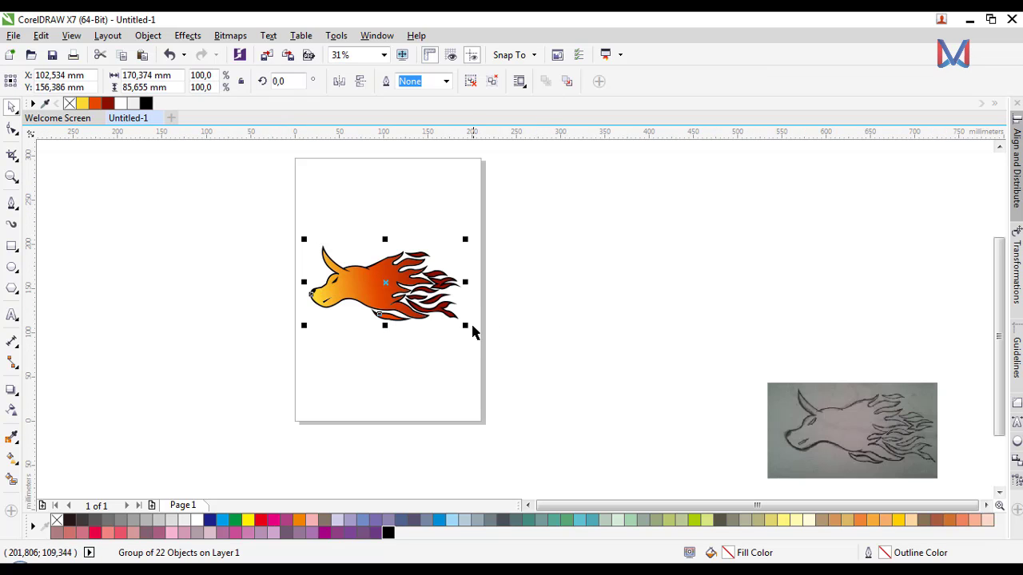
drag(458, 323, 434, 314)
scroll(434, 315, up, 3)
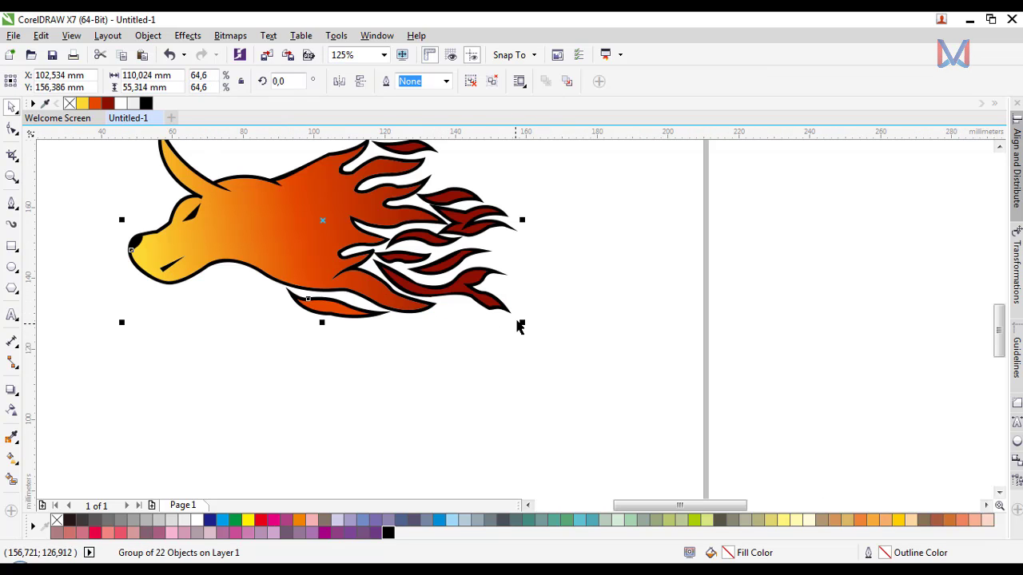
scroll(469, 217, up, 2)
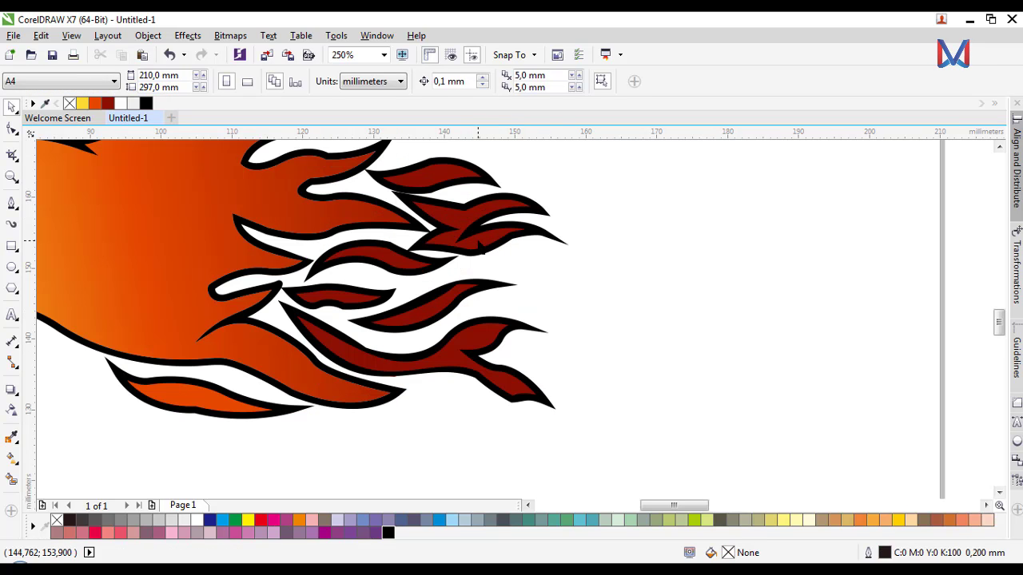
click(473, 82)
Step: Delete the surplus corner nodes along the lower lobe of the double flame's black outline
click(499, 225)
click(12, 128)
scroll(487, 230, up, 2)
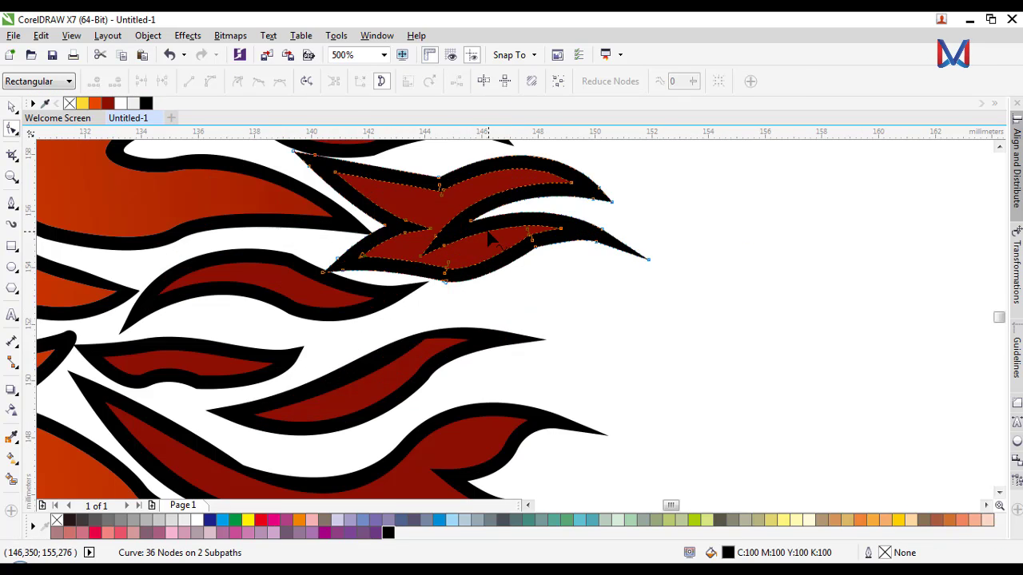
double_click(704, 251)
double_click(716, 229)
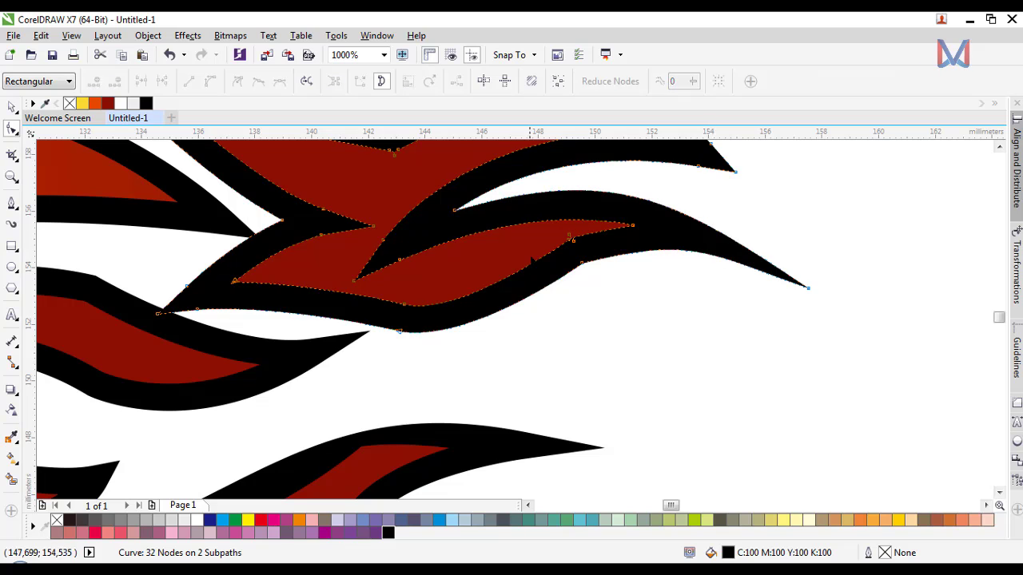
double_click(582, 262)
scroll(516, 305, down, 2)
scroll(498, 276, up, 2)
Step: Try to smooth the notch on the double flame's upper edge by editing outline and fill nodes, and undo the last changes
drag(409, 368, 449, 311)
scroll(477, 296, down, 1)
scroll(484, 278, up, 1)
scroll(536, 247, down, 1)
mouse_move(516, 226)
mouse_down()
mouse_move(534, 243)
mouse_move(495, 234)
mouse_move(498, 218)
mouse_up()
scroll(477, 256, up, 1)
double_click(501, 248)
double_click(504, 246)
double_click(494, 247)
key(ctrl+z)
click(513, 240)
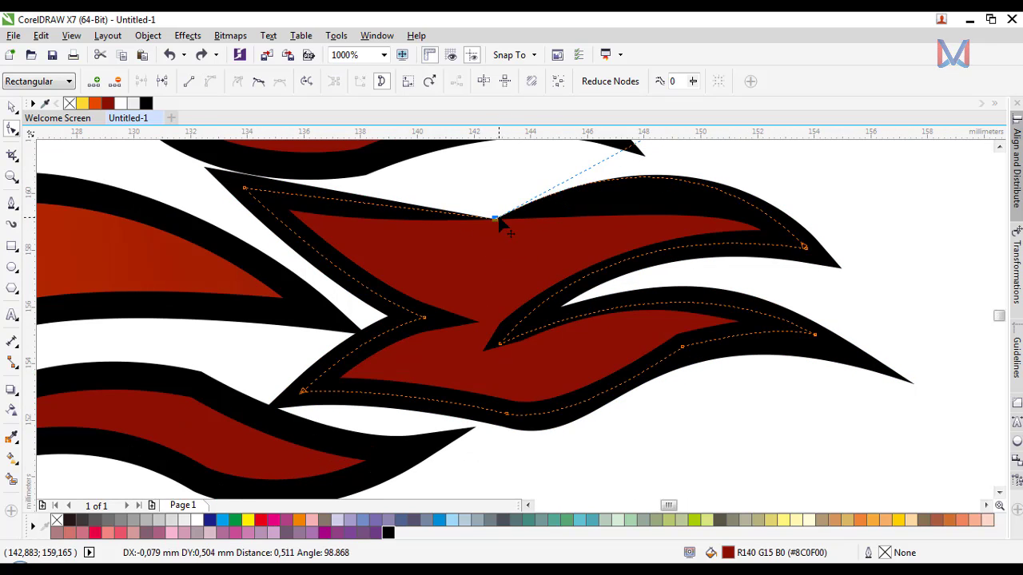
double_click(496, 218)
key(ctrl+z)
key(ctrl+z)
key(ctrl+z)
key(ctrl+z)
Step: Smooth the upper edge of the S-shaped flame below the double flame by deleting its outer and inner corner nodes
drag(424, 466, 765, 372)
click(487, 282)
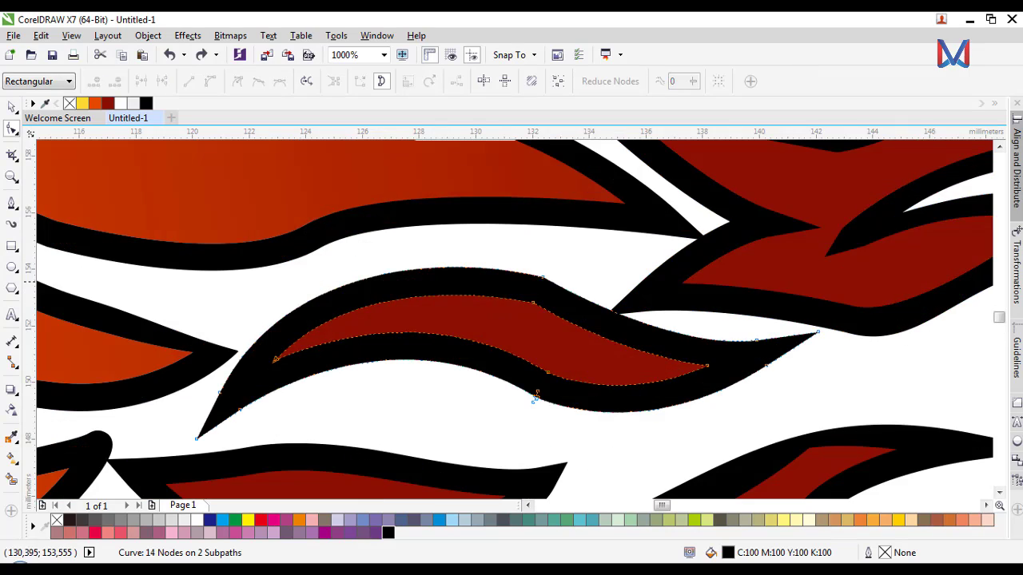
click(524, 309)
scroll(520, 296, down, 1)
scroll(515, 282, up, 1)
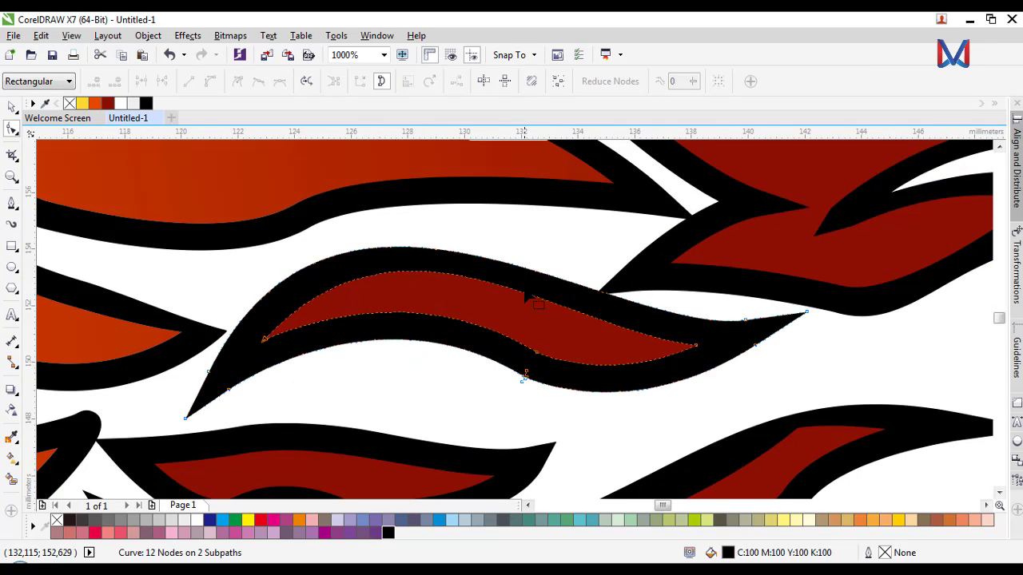
Step: Smooth the lower edge of the short flame beneath the S-shaped one by deleting the outer corner node
scroll(524, 294, down, 2)
click(469, 342)
scroll(467, 346, up, 3)
double_click(457, 363)
click(451, 388)
double_click(450, 389)
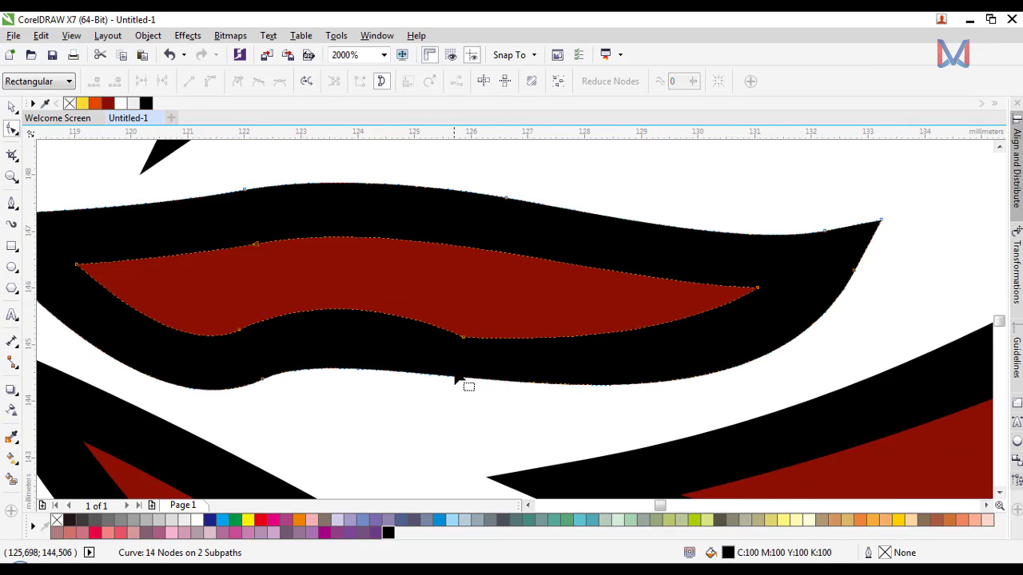
Step: Smooth the long slanted flame by deleting the corner nodes on the upper and lower edges of its black outline
scroll(455, 375, down, 2)
click(659, 356)
scroll(698, 323, up, 2)
double_click(620, 325)
click(618, 334)
double_click(616, 330)
scroll(616, 333, down, 1)
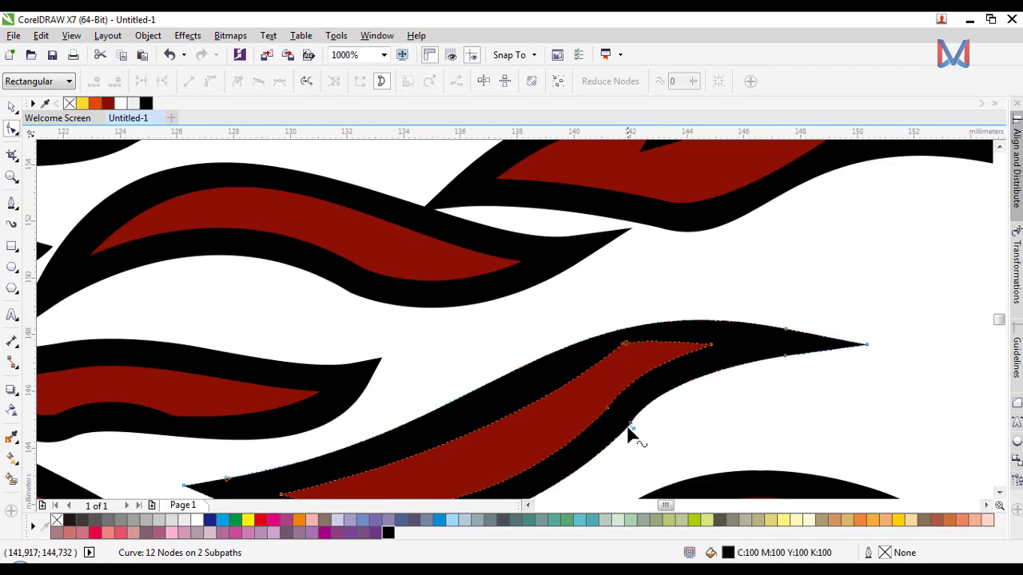
scroll(629, 433, down, 2)
scroll(631, 424, up, 2)
click(712, 334)
double_click(626, 331)
scroll(628, 333, down, 2)
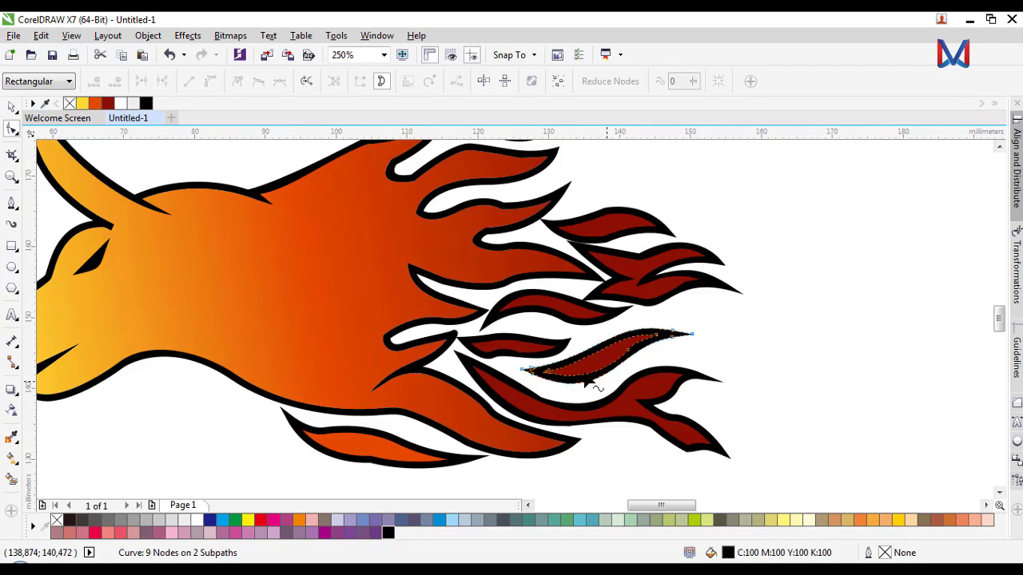
Step: Smooth the forked flame's black outline by deleting corner nodes and adjusting the remaining curve
scroll(730, 463, up, 1)
click(679, 429)
scroll(673, 438, up, 2)
double_click(567, 417)
scroll(592, 415, down, 3)
scroll(551, 367, up, 2)
drag(638, 356, 642, 369)
scroll(640, 365, down, 1)
scroll(639, 364, down, 1)
scroll(510, 350, up, 1)
double_click(548, 320)
scroll(441, 222, down, 1)
scroll(436, 350, down, 1)
Step: Smooth the lower edge of the orange flame under the neck by deleting its outer and inner corner nodes
scroll(370, 331, up, 3)
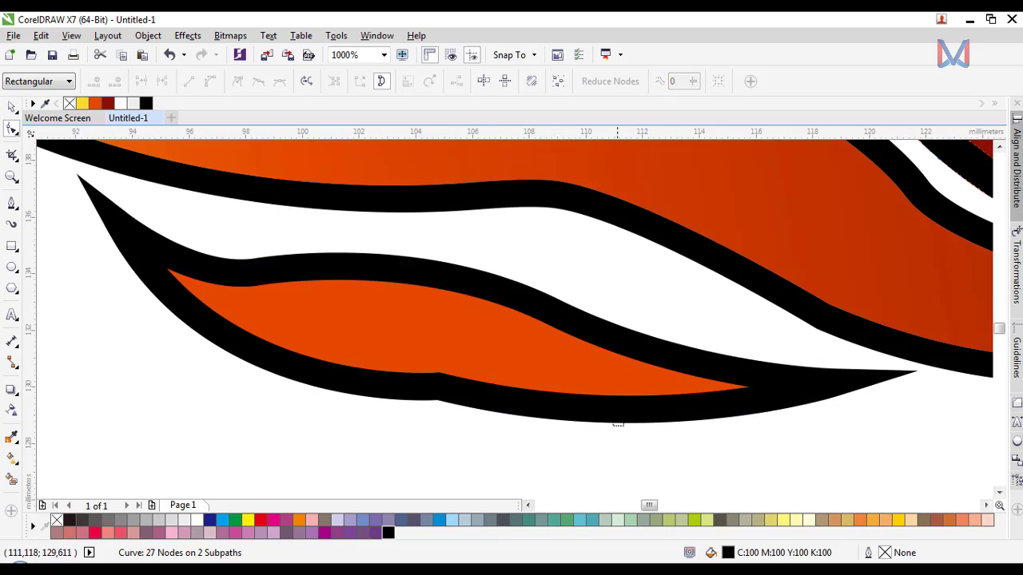
click(438, 398)
scroll(439, 372, up, 1)
double_click(438, 373)
double_click(434, 373)
double_click(433, 373)
scroll(436, 375, down, 3)
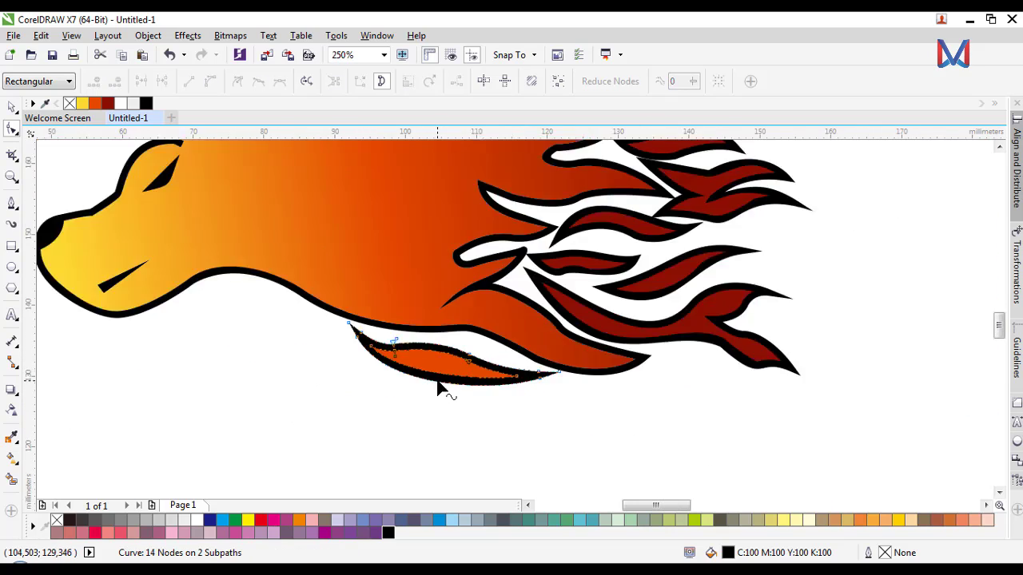
Step: Try deleting nodes around the lower-left tip of the double flame's outline, and undo the last deletion
scroll(443, 385, down, 1)
scroll(543, 254, up, 1)
scroll(611, 345, up, 1)
click(516, 402)
scroll(516, 402, up, 1)
key(Delete)
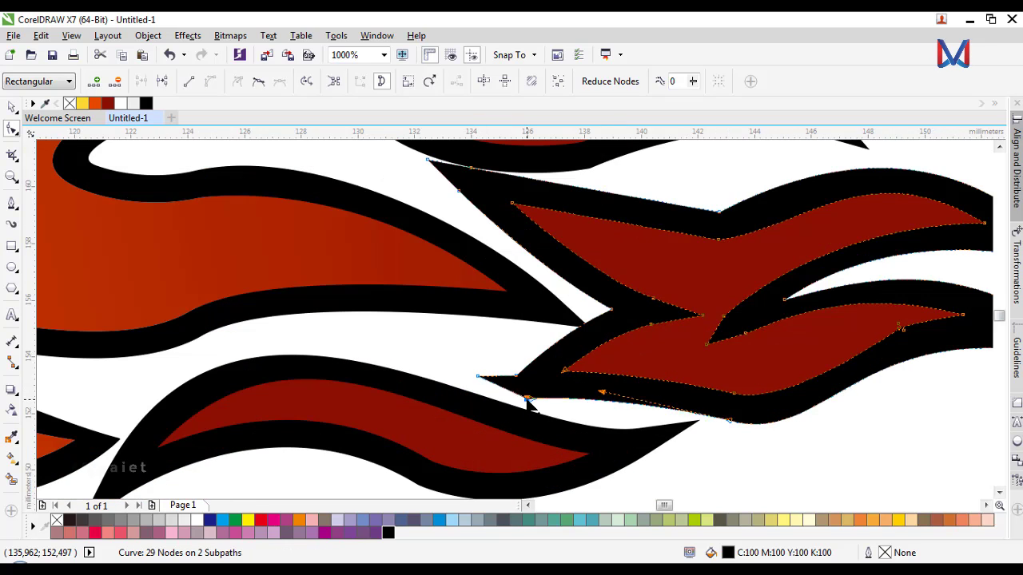
click(527, 398)
key(Delete)
scroll(477, 384, down, 1)
key(ctrl+z)
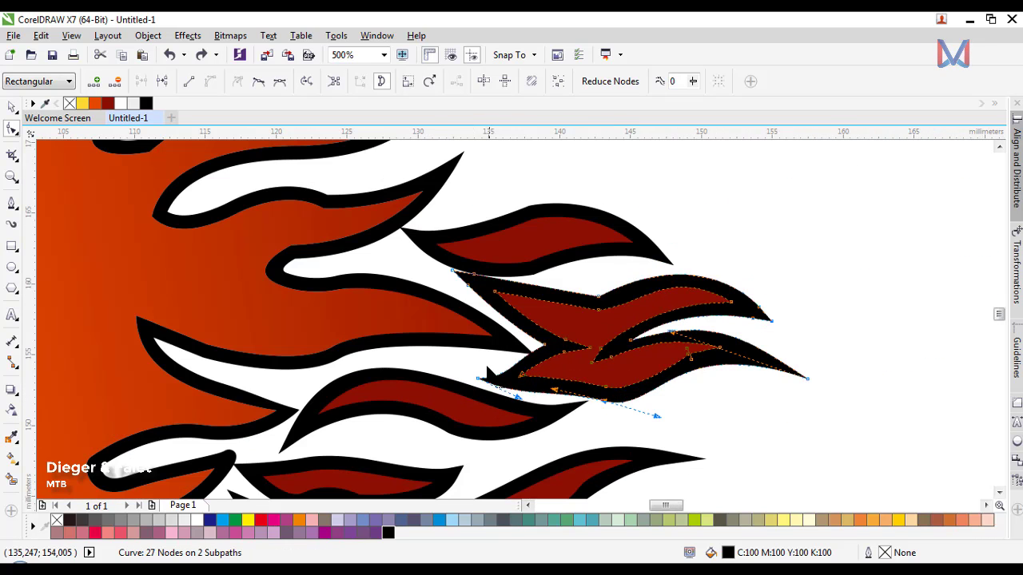
Step: Move the fill and outline of the single flame above the double flame slightly up and to the right
scroll(540, 185, down, 1)
scroll(539, 141, up, 1)
key(space)
click(560, 253)
shift+click(550, 282)
drag(549, 284, 588, 261)
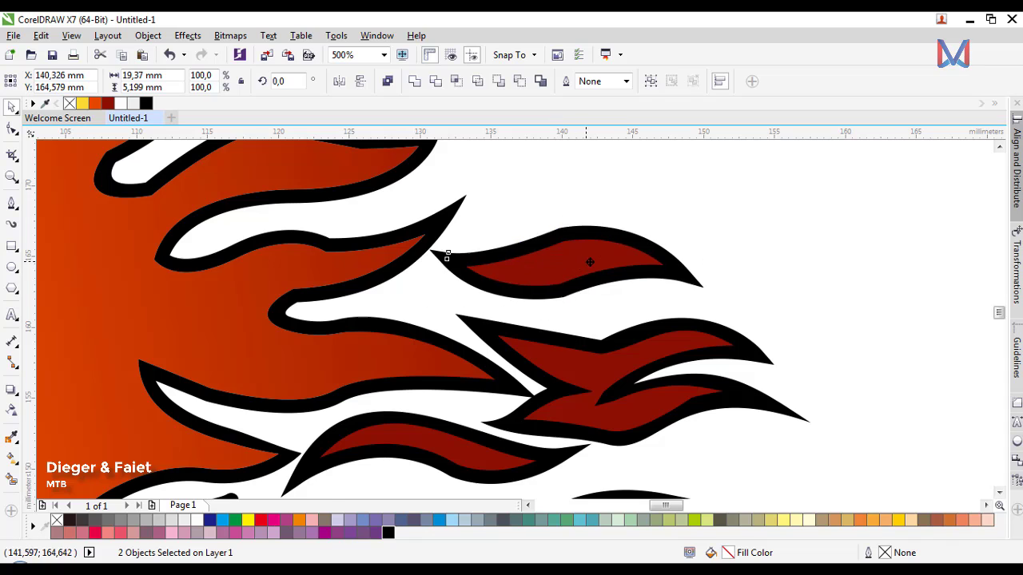
Step: Delete both the black outline and the dark-red fill of the double flame
scroll(515, 277, down, 1)
click(690, 374)
click(585, 352)
key(Delete)
click(576, 346)
key(Delete)
Step: Smooth the moved flame by deleting the corner nodes on its outline's outer lower, outer upper and inner upper edges
click(563, 284)
scroll(562, 284, up, 2)
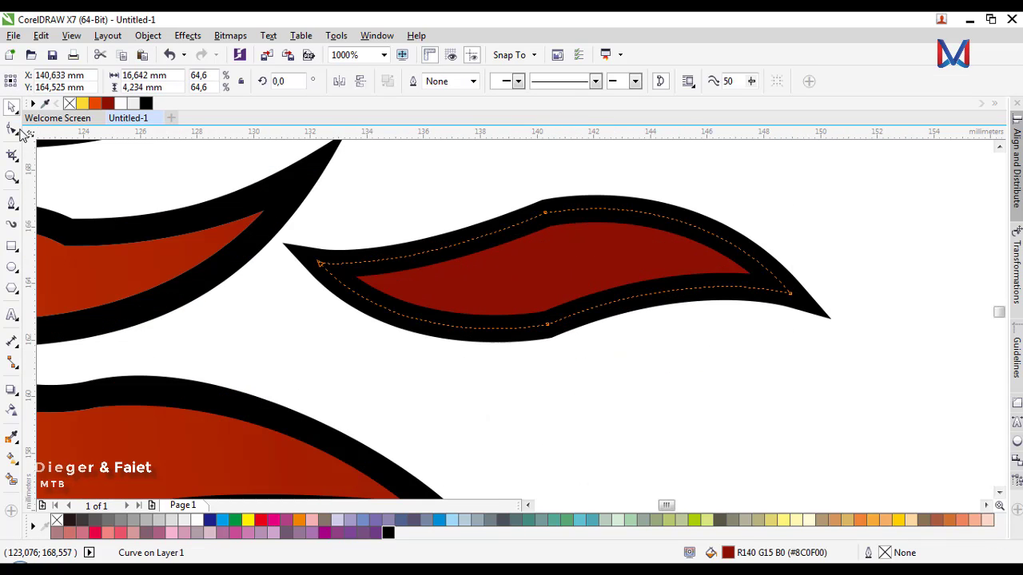
key(space)
double_click(549, 338)
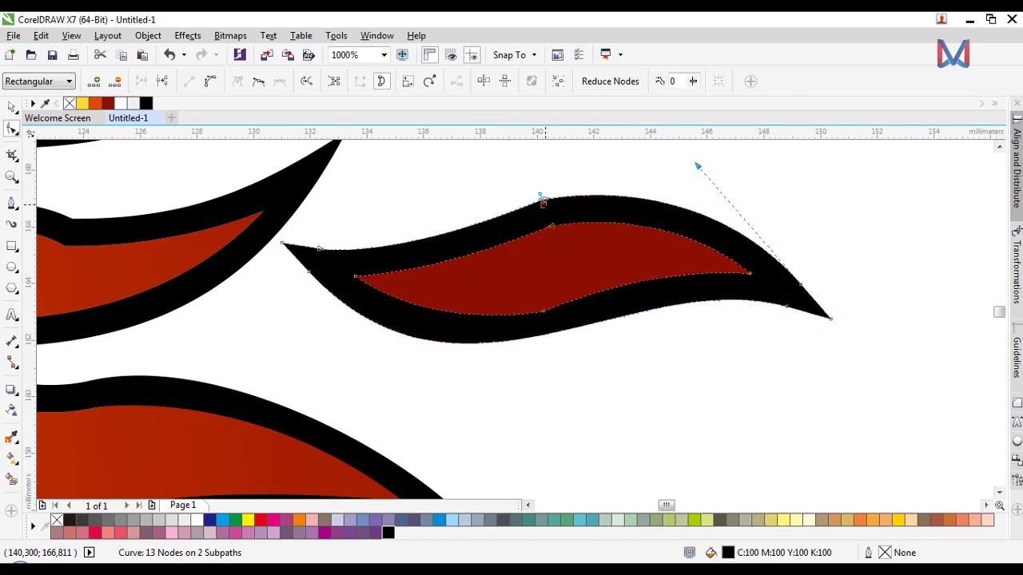
double_click(541, 199)
double_click(551, 226)
scroll(561, 218, down, 1)
scroll(561, 217, down, 1)
click(11, 107)
click(569, 310)
scroll(572, 316, down, 2)
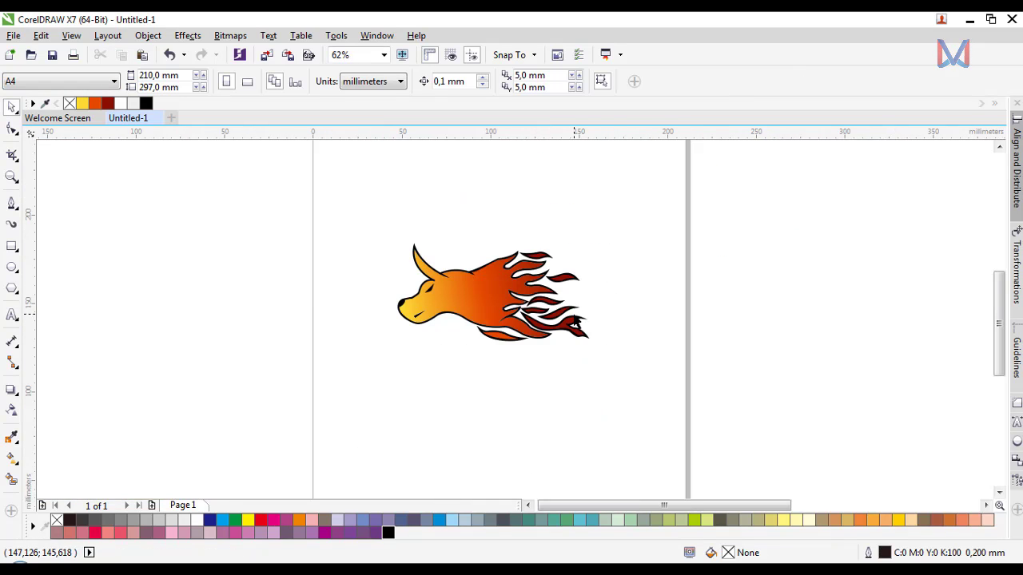
Step: Copy the smoothed flame, mirror the copy vertically, and place it in the gap beneath the original
scroll(575, 316, up, 1)
scroll(580, 234, up, 1)
key(ctrl+c)
drag(512, 220, 528, 308)
key(ctrl+v)
click(361, 81)
Step: Place a smaller flame copy about 11.5 by 3.2 mm between the topmost flame and the smoothed flame
scroll(570, 292, down, 1)
scroll(627, 346, down, 1)
key(Escape)
scroll(584, 334, up, 1)
scroll(508, 270, up, 1)
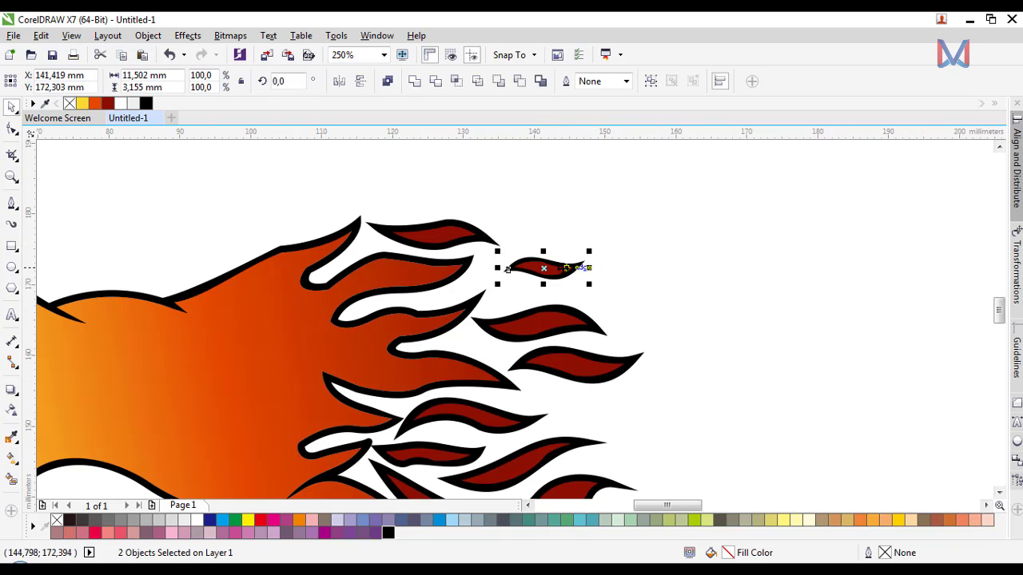
scroll(536, 276, down, 2)
key(Escape)
scroll(579, 318, down, 1)
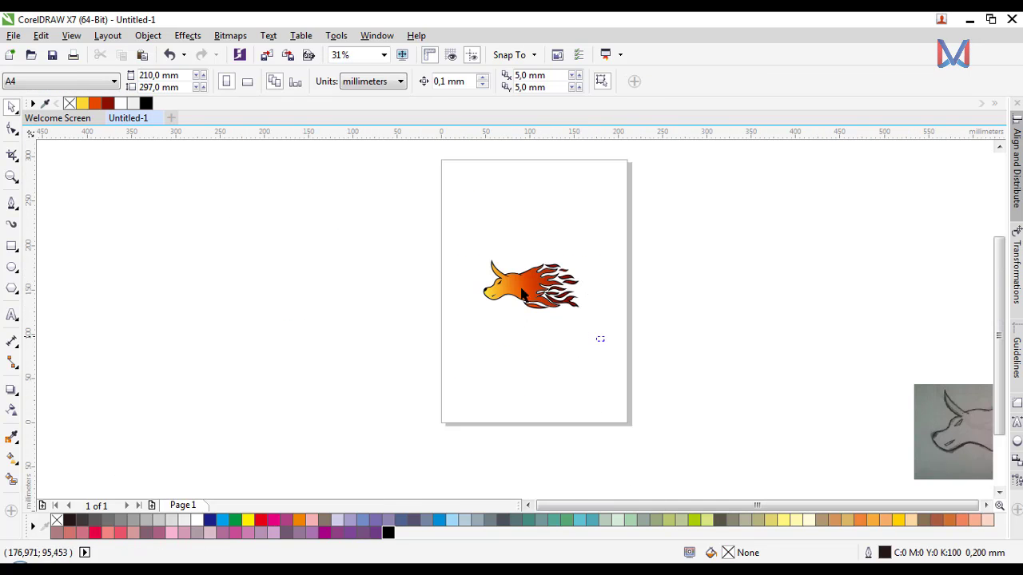
Step: Group all the bull and flame artwork and scale the group to 52.3 %
drag(521, 288, 466, 245)
scroll(519, 298, up, 2)
key(ctrl+g)
key(Escape)
scroll(571, 306, down, 2)
scroll(592, 268, up, 2)
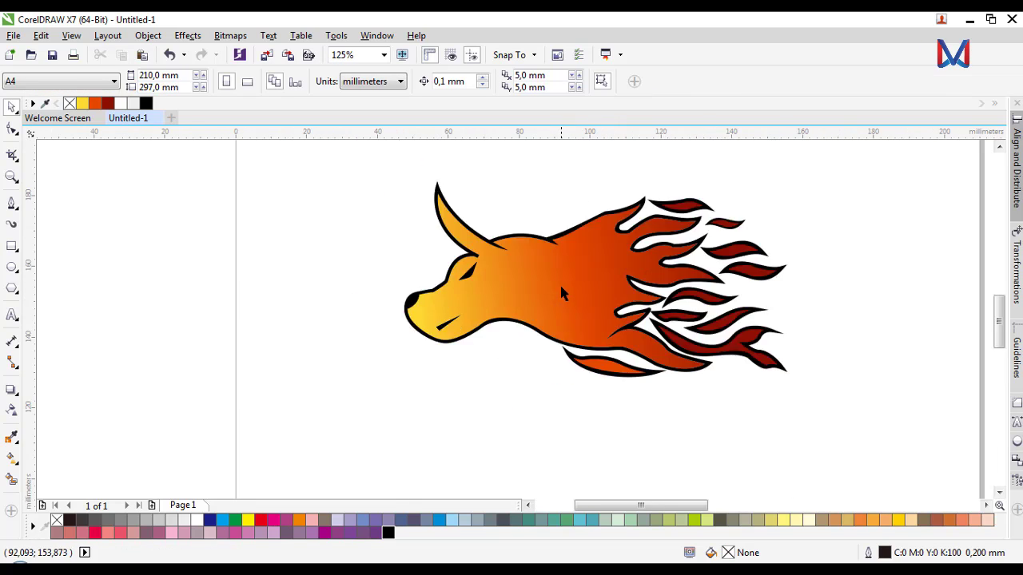
scroll(561, 294, down, 1)
drag(722, 365, 424, 212)
key(ctrl+g)
drag(678, 338, 544, 297)
scroll(523, 291, up, 2)
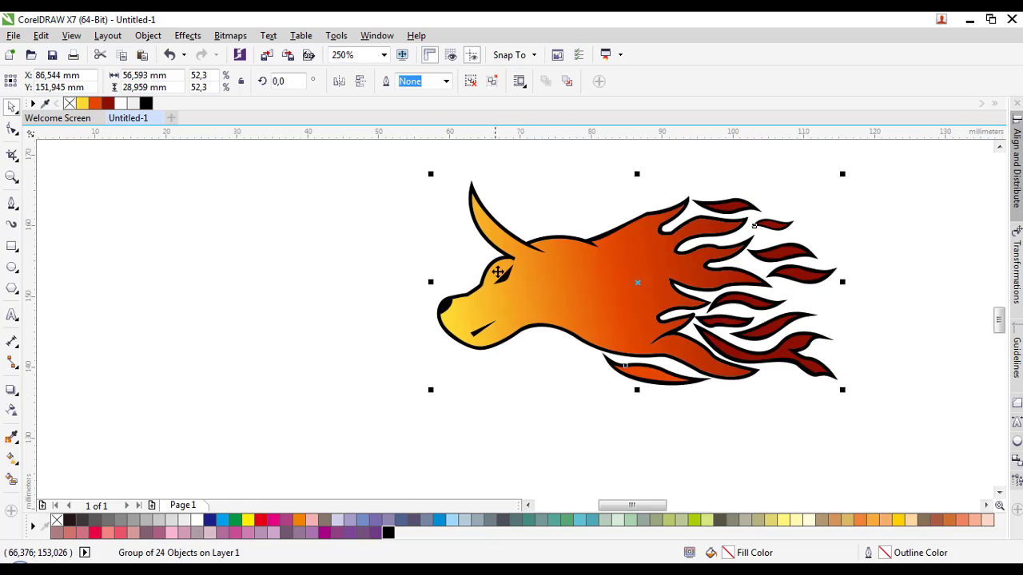
Step: Place a copy of the bull group to the right of the artwork and move the original over the page's left edge
key(Escape)
scroll(560, 320, down, 2)
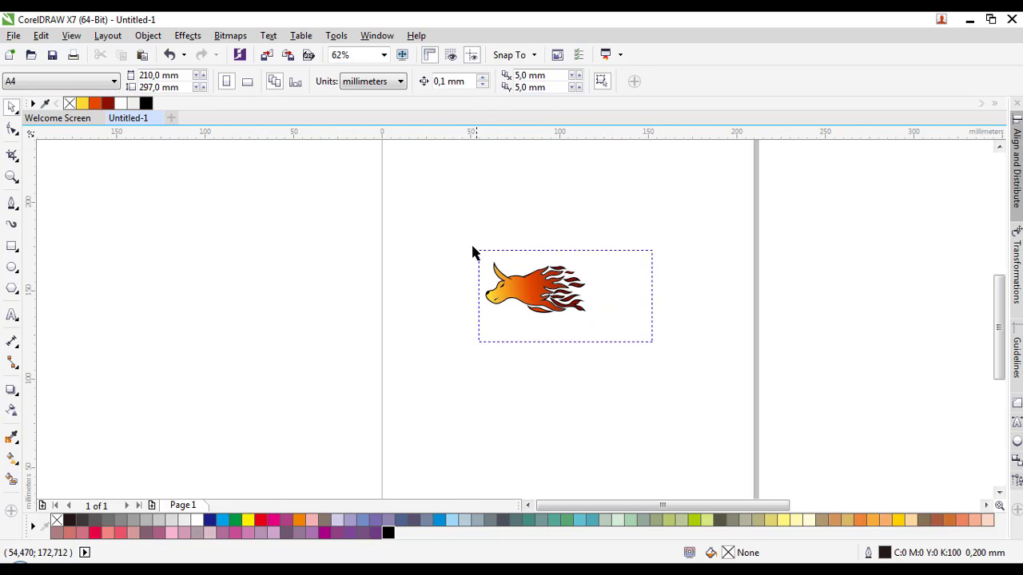
drag(472, 252, 473, 253)
scroll(527, 296, up, 3)
scroll(563, 285, down, 2)
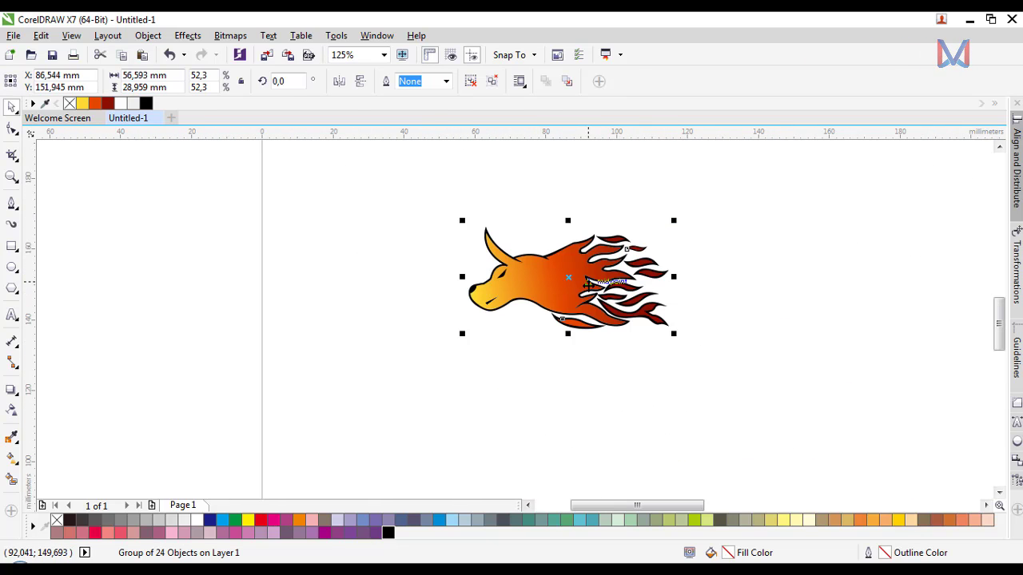
drag(560, 274, 849, 267)
click(560, 292)
drag(559, 292, 227, 221)
key(Escape)
Step: Draw a circle about 55 mm in diameter and centre it and the right-hand bull copy on the page
key(F7)
drag(479, 216, 676, 399)
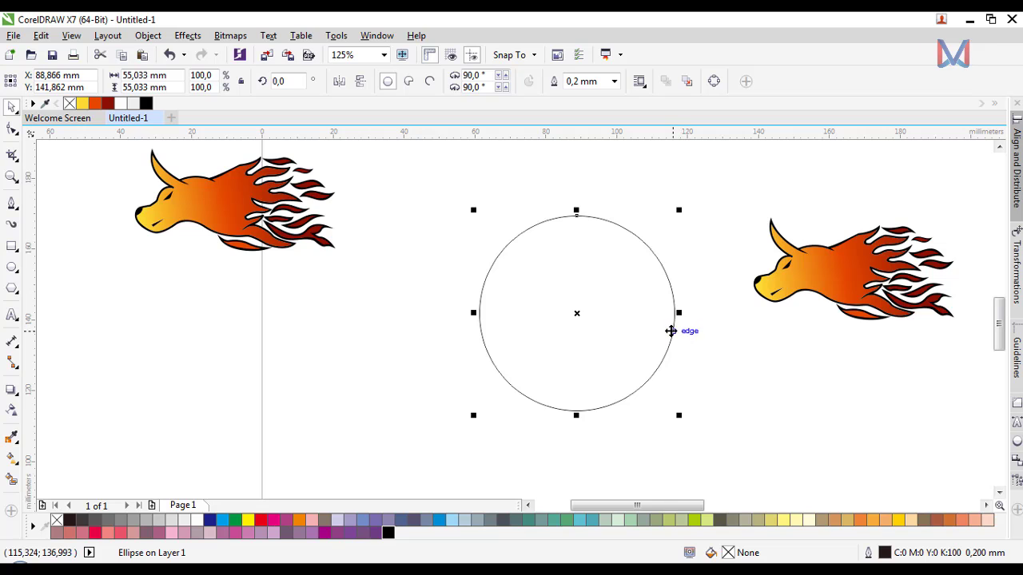
key(p)
scroll(474, 285, down, 1)
click(648, 275)
key(p)
scroll(575, 284, up, 1)
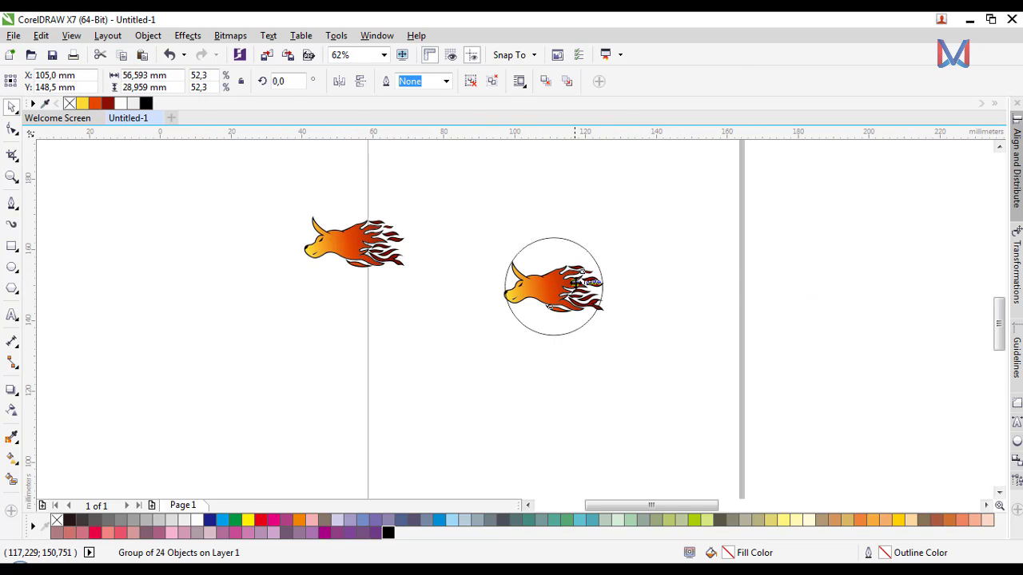
Step: Scale the circle to 74.1 %, about 40.8 mm across, and place it around the bull's head and neck
scroll(575, 281, up, 2)
click(568, 349)
scroll(588, 413, up, 2)
click(589, 413)
scroll(631, 440, down, 2)
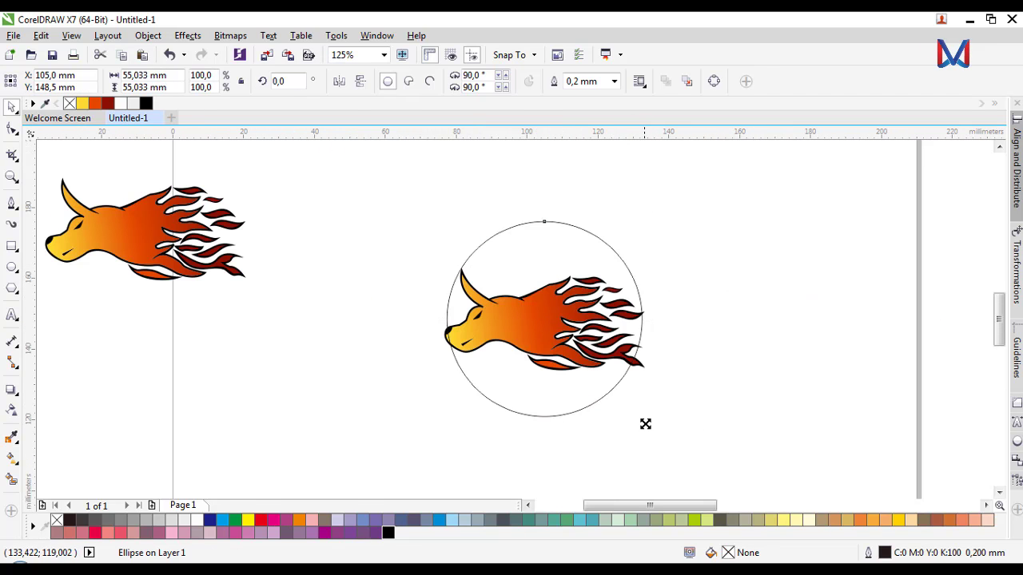
drag(645, 423, 621, 396)
drag(529, 380, 490, 384)
scroll(474, 352, up, 2)
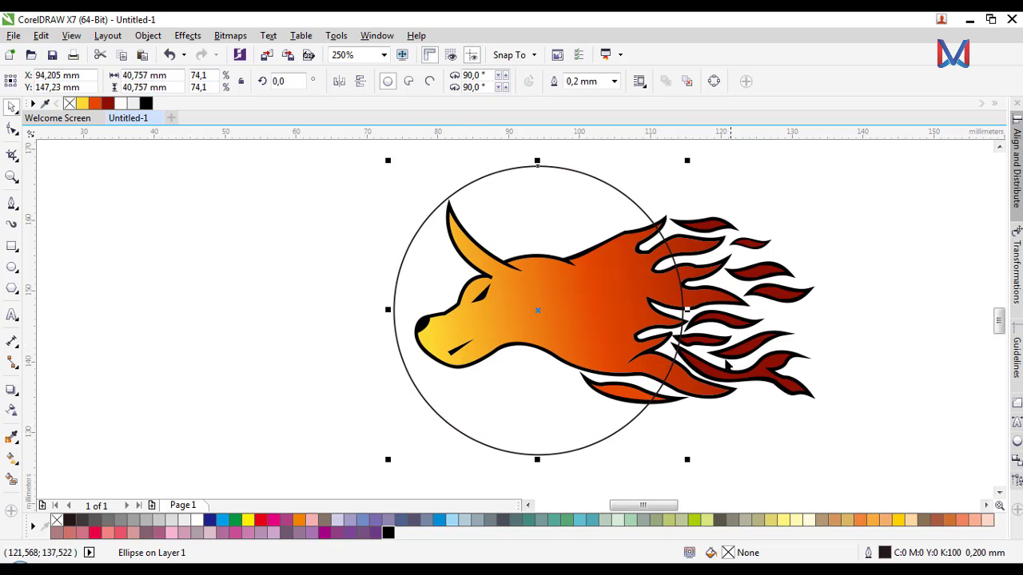
Step: Align the circle and the bull group by their centres vertically
shift+click(727, 364)
click(1016, 159)
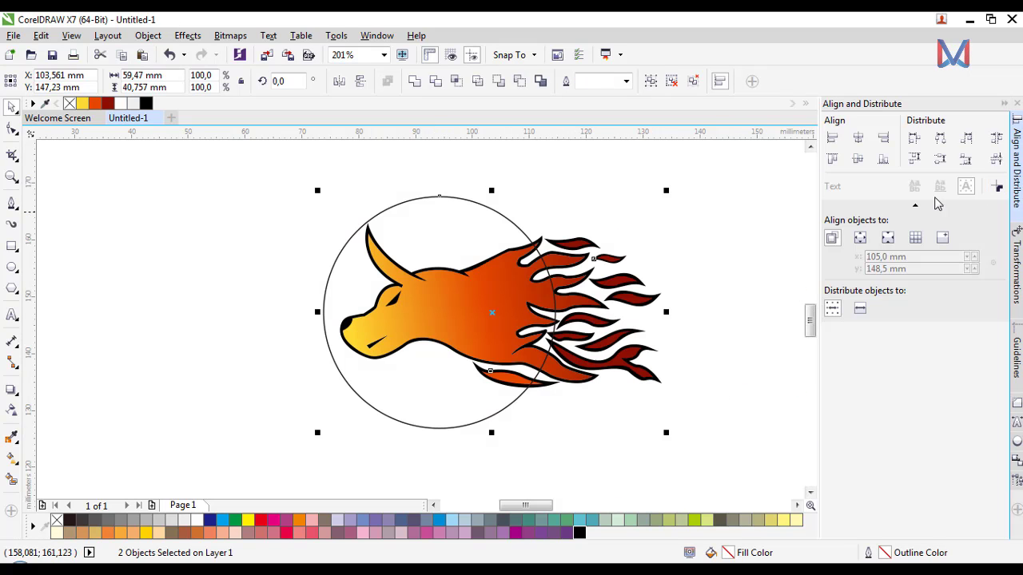
click(858, 162)
click(753, 226)
scroll(452, 316, down, 1)
scroll(418, 310, up, 1)
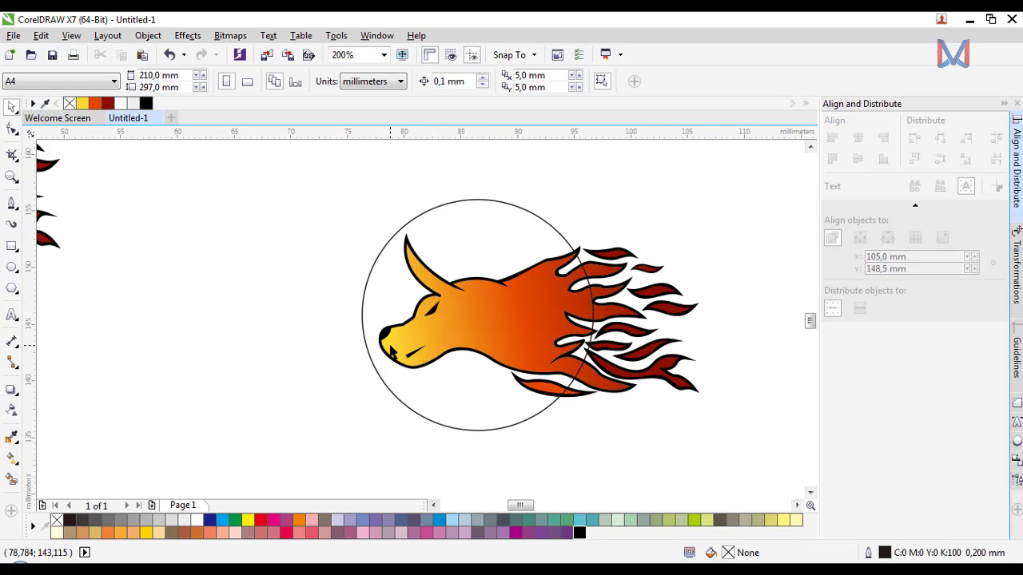
scroll(391, 351, down, 2)
scroll(528, 218, up, 2)
Step: Shrink the circle about its centre to about 35.2 mm in diameter
click(528, 218)
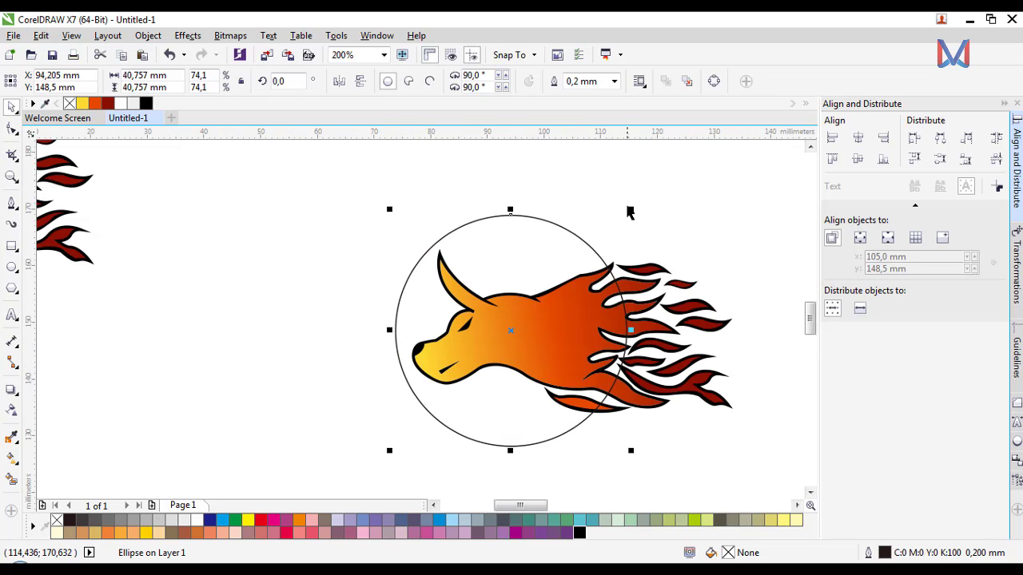
drag(630, 211, 616, 225)
scroll(383, 315, down, 2)
scroll(447, 360, up, 2)
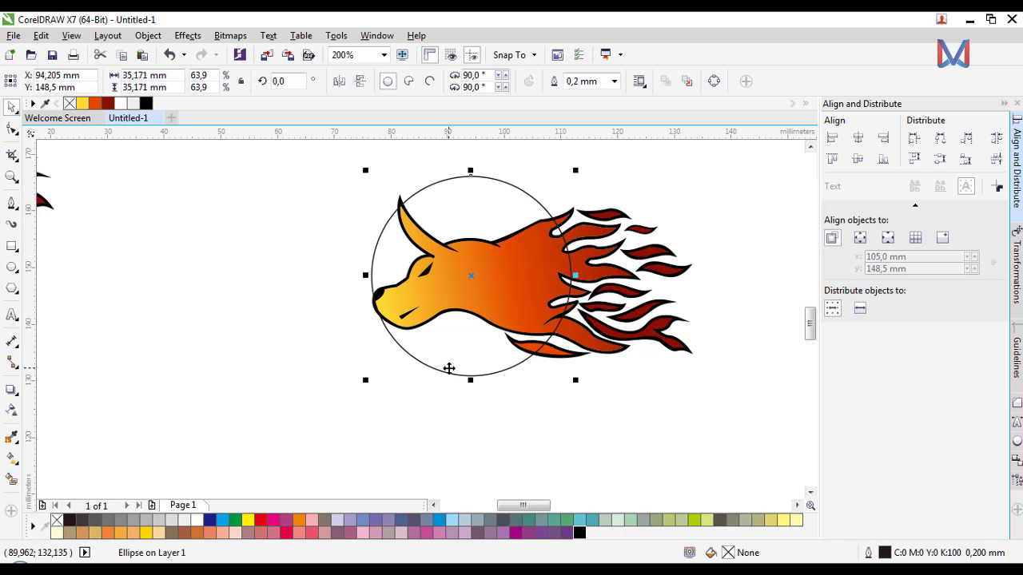
Step: Try to trim the circle directly with the bull group and pull the trimmed circle aside to check it
click(482, 281)
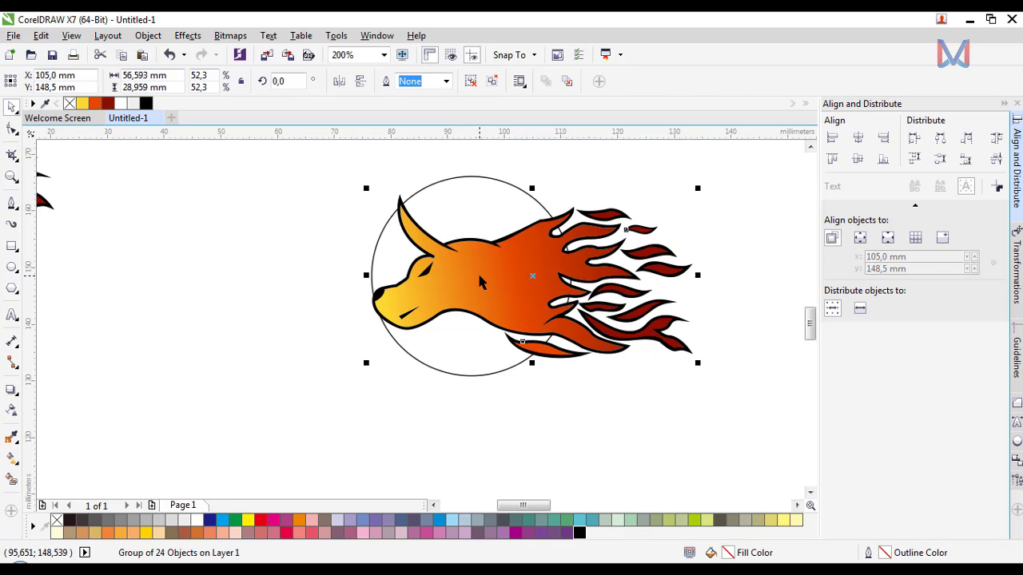
shift+click(470, 182)
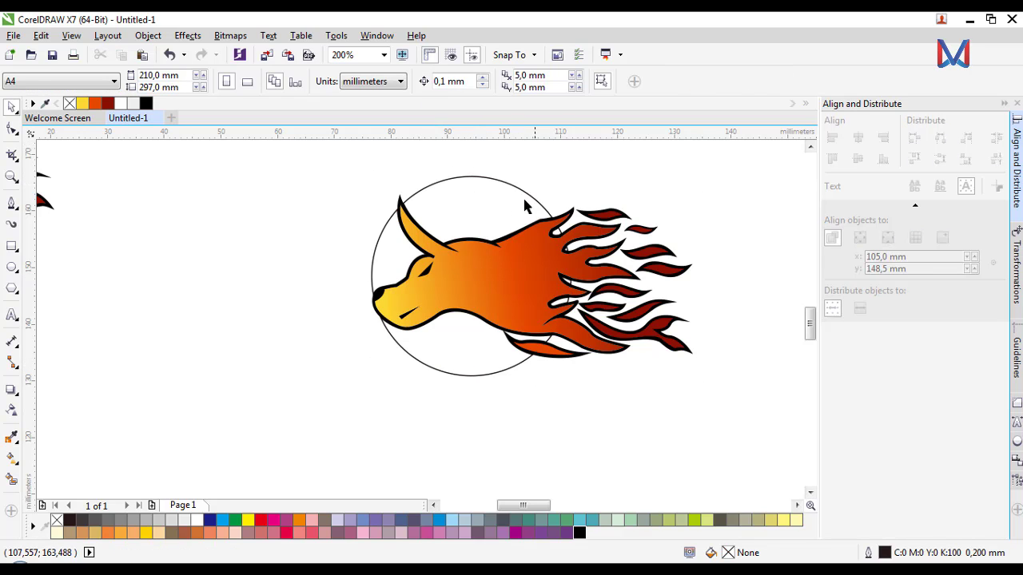
drag(523, 196, 360, 228)
scroll(236, 241, up, 1)
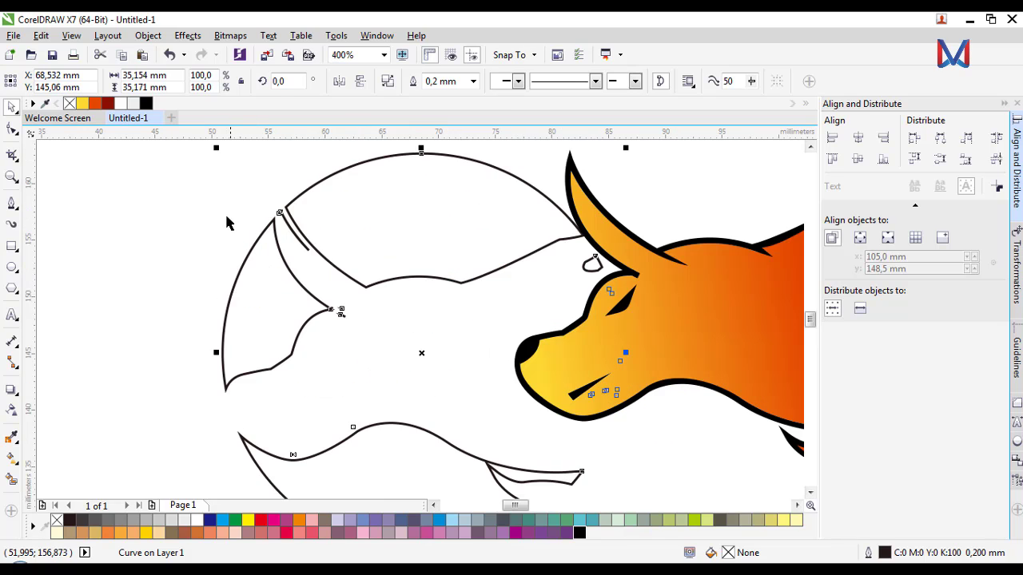
click(226, 219)
scroll(270, 233, down, 1)
key(ctrl+z)
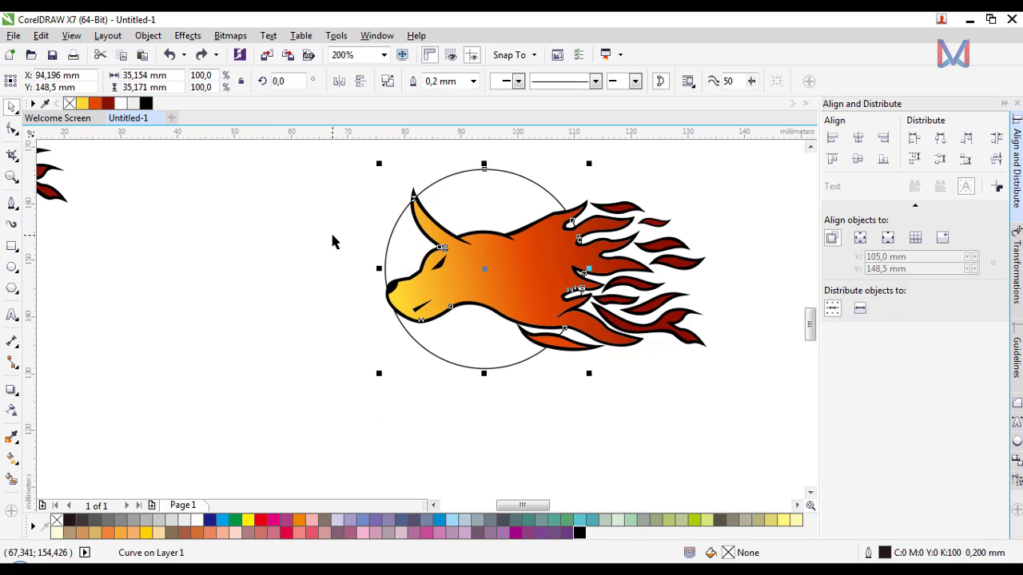
scroll(425, 205, up, 1)
click(425, 205)
key(ctrl+z)
click(362, 214)
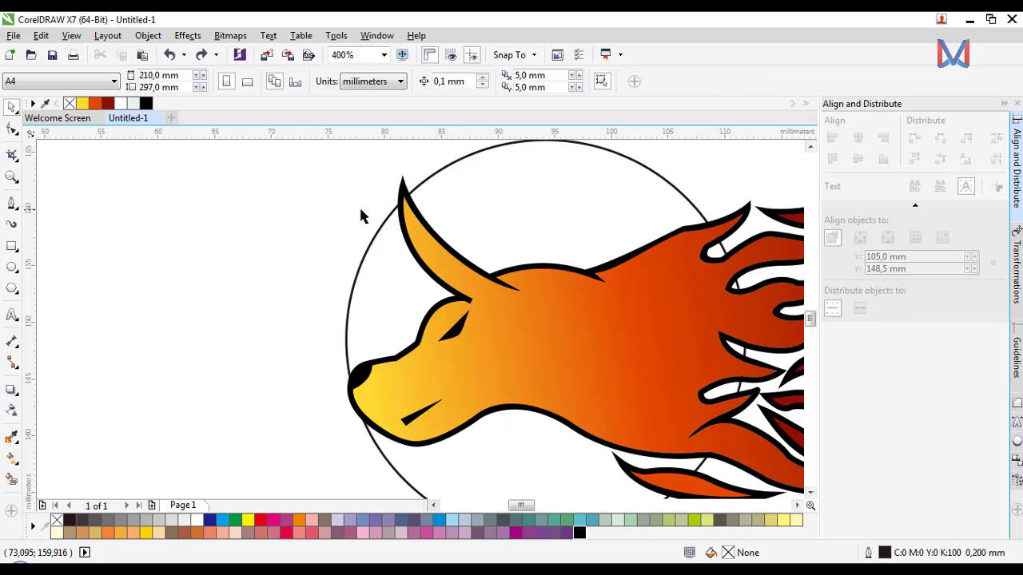
Step: Apply a one-step outside contour with a 0.54 mm offset to the bull group
scroll(413, 215, down, 1)
click(521, 213)
scroll(388, 215, down, 1)
scroll(431, 222, up, 1)
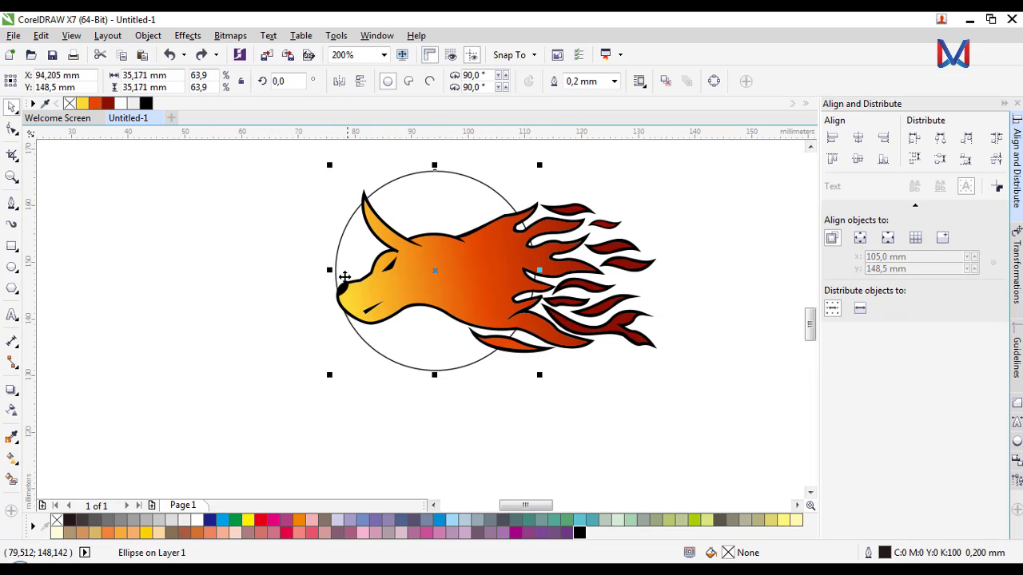
click(318, 292)
click(346, 306)
click(10, 391)
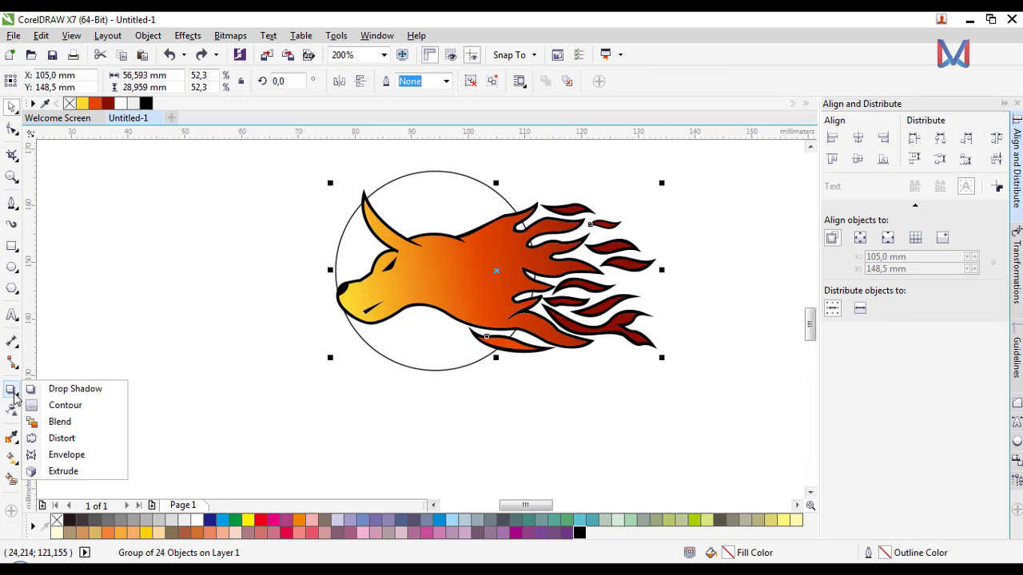
click(58, 389)
click(367, 80)
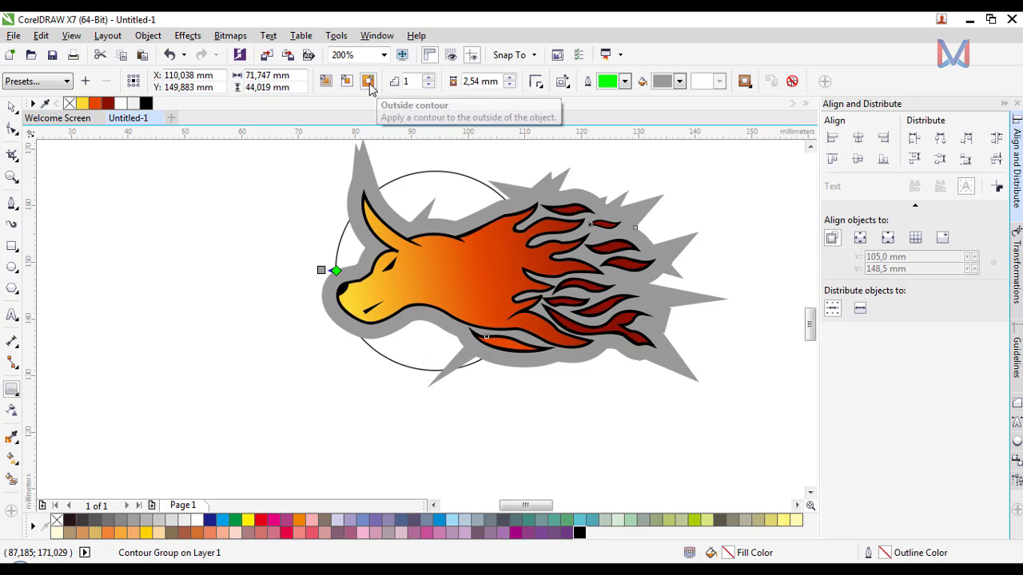
click(509, 84)
click(509, 84)
click(509, 85)
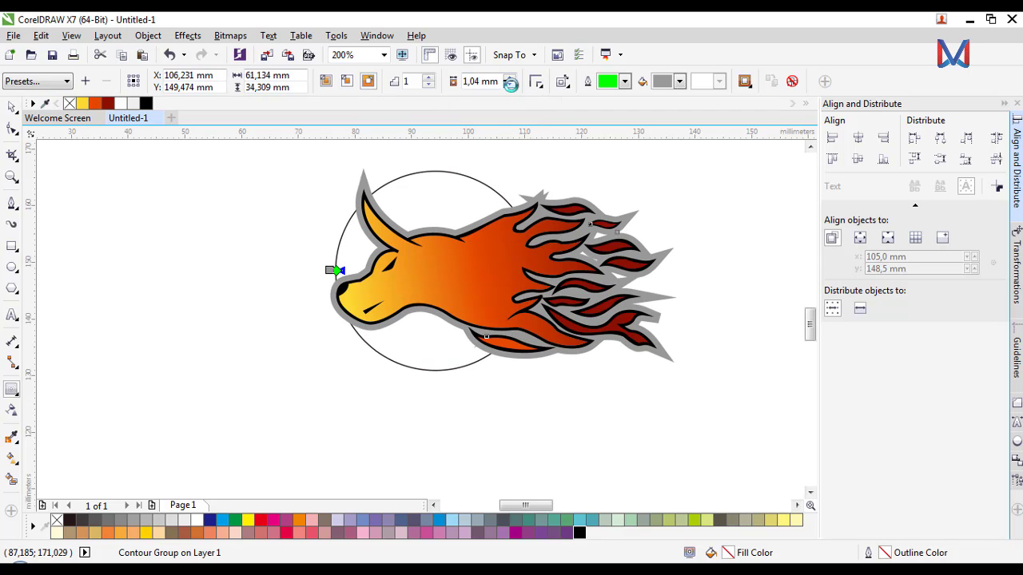
click(508, 84)
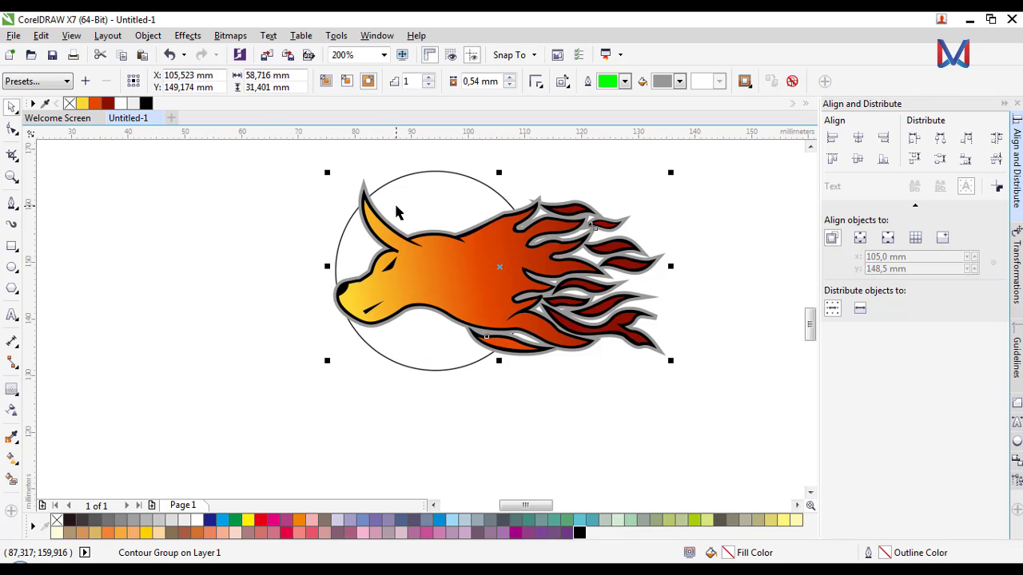
Step: Break the contour apart from the bull artwork, then move that bull group off the grey silhouette and delete it
click(140, 36)
click(216, 258)
click(194, 325)
scroll(425, 262, up, 2)
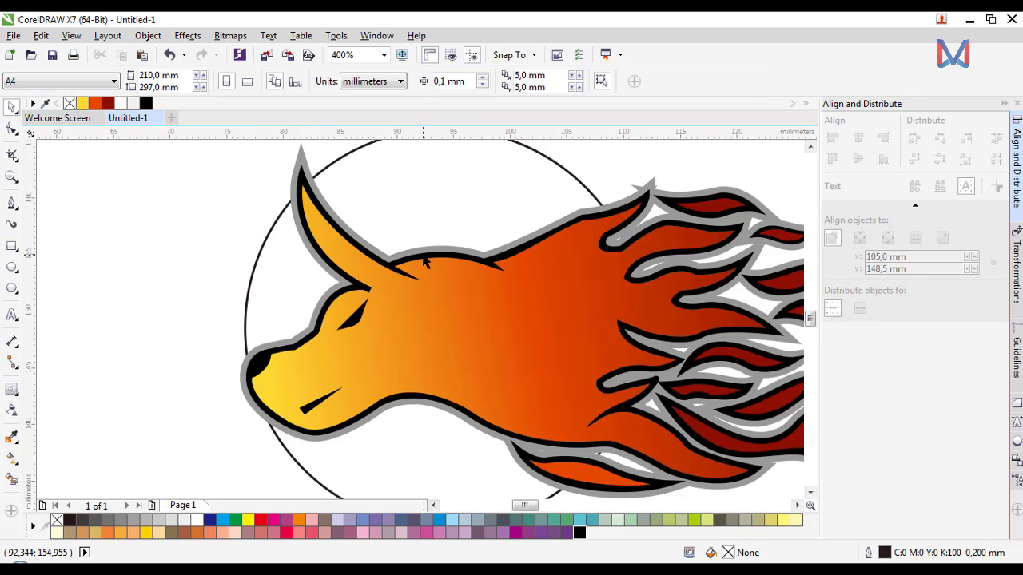
drag(432, 298, 243, 424)
scroll(383, 204, down, 2)
drag(366, 268, 592, 422)
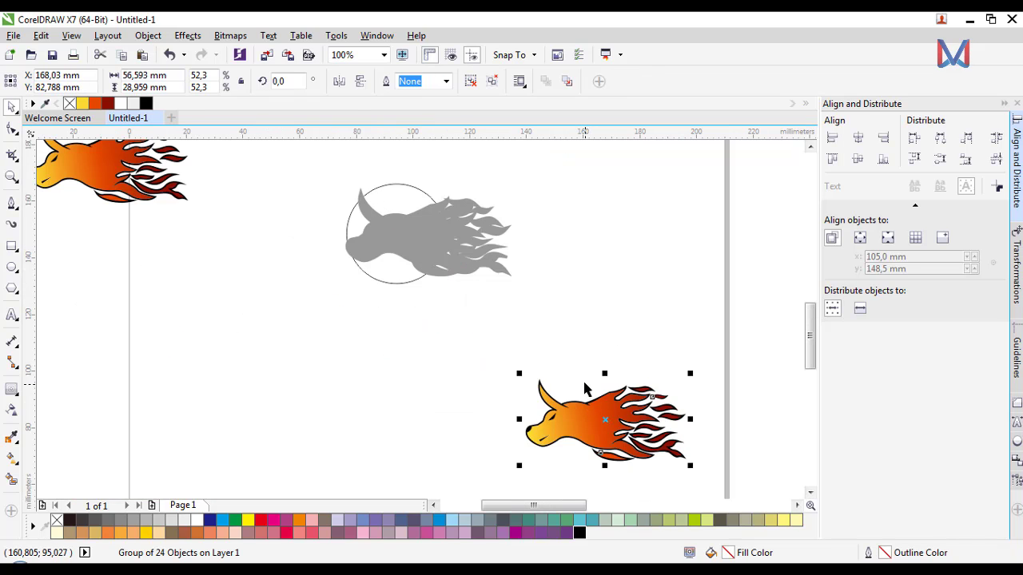
key(Delete)
Step: Trim the circle with the grey bull silhouette and delete the silhouette
scroll(370, 223, up, 1)
click(417, 233)
shift+click(413, 149)
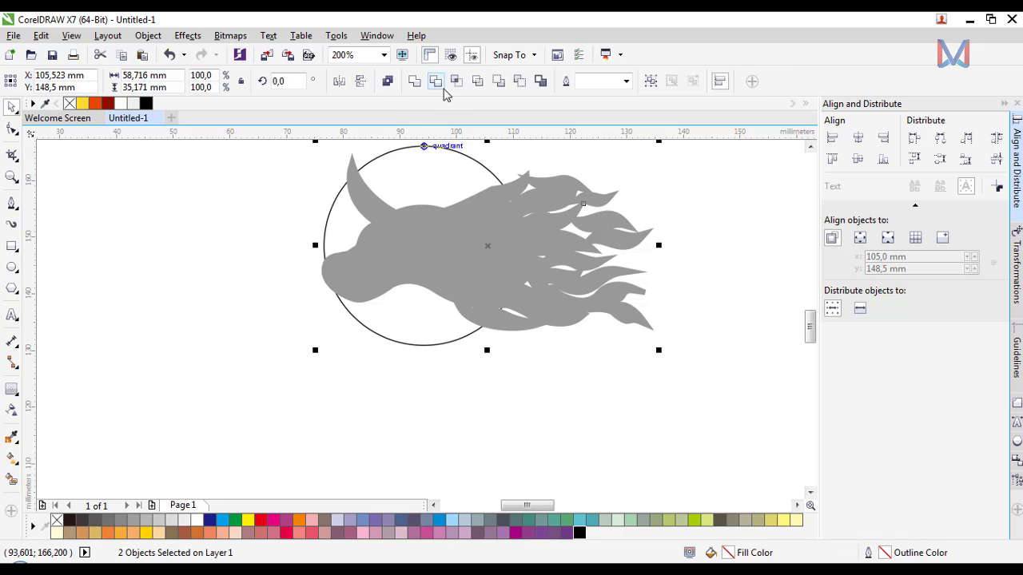
click(438, 80)
click(450, 264)
key(Delete)
scroll(584, 308, down, 1)
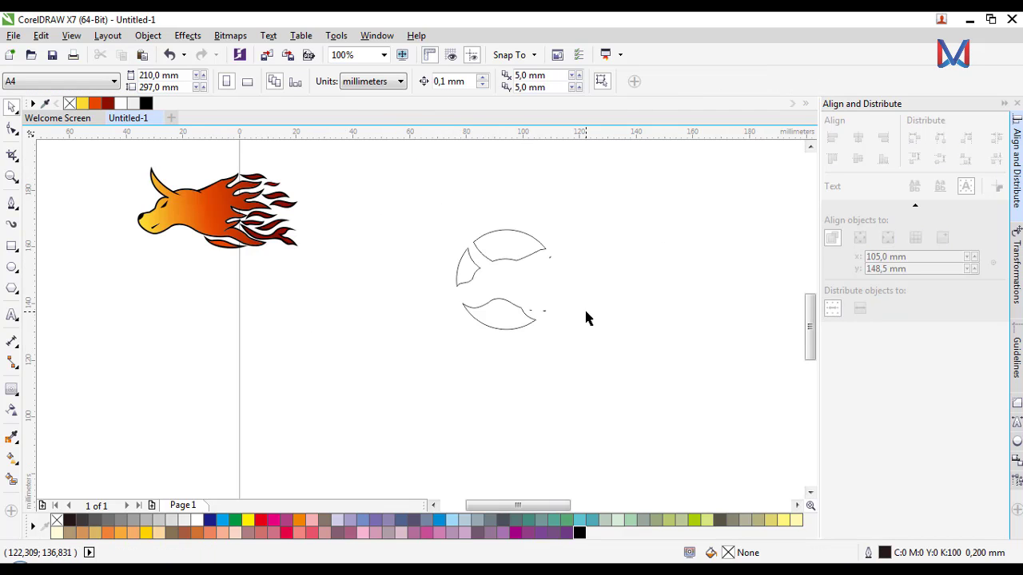
Step: Delete the tiny stray subpaths on the flame side of the trimmed circle, leaving only its three large pieces
scroll(554, 270, up, 3)
click(545, 278)
click(11, 130)
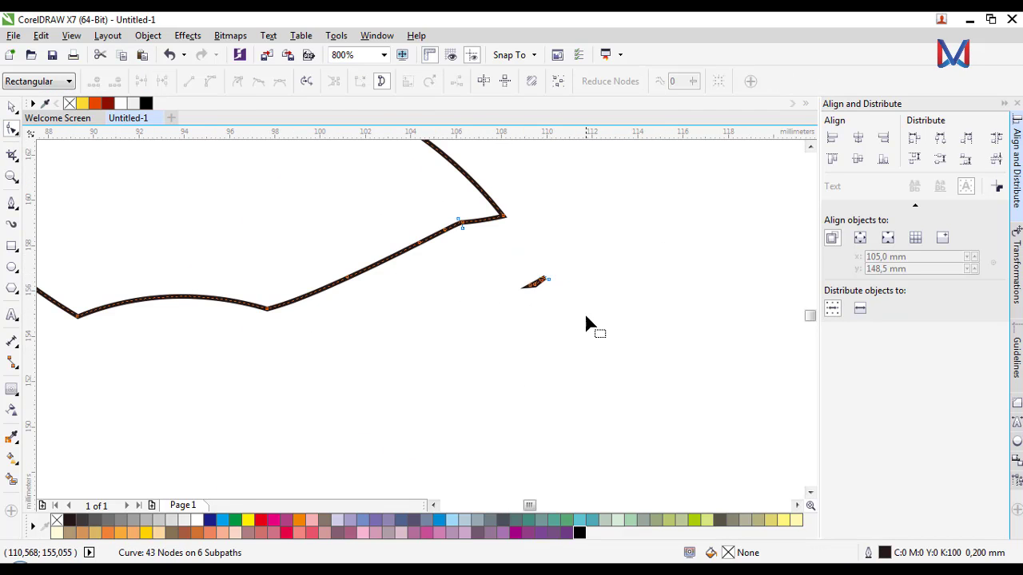
click(122, 81)
scroll(418, 296, down, 2)
scroll(441, 423, up, 2)
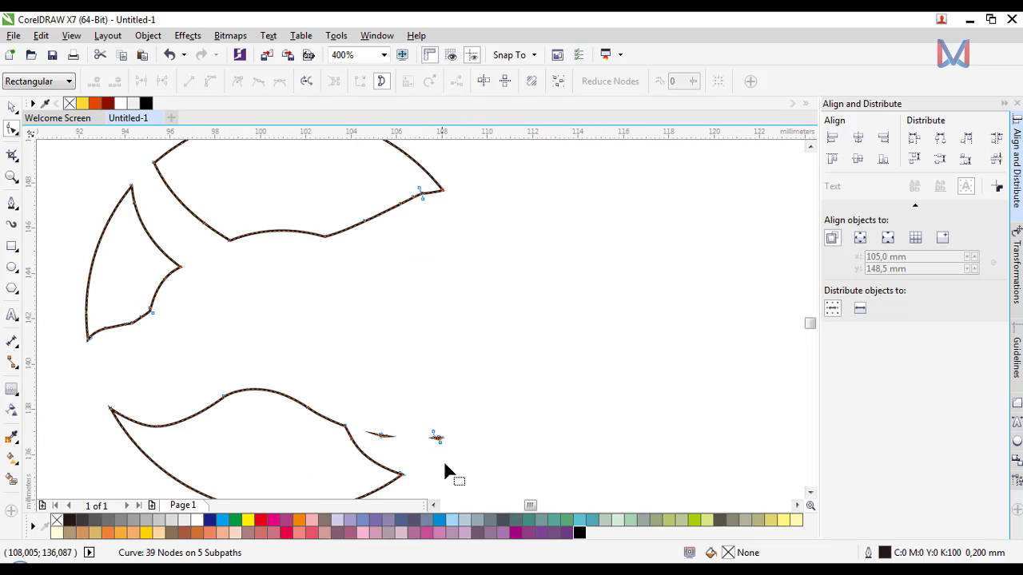
drag(477, 454, 297, 382)
key(Delete)
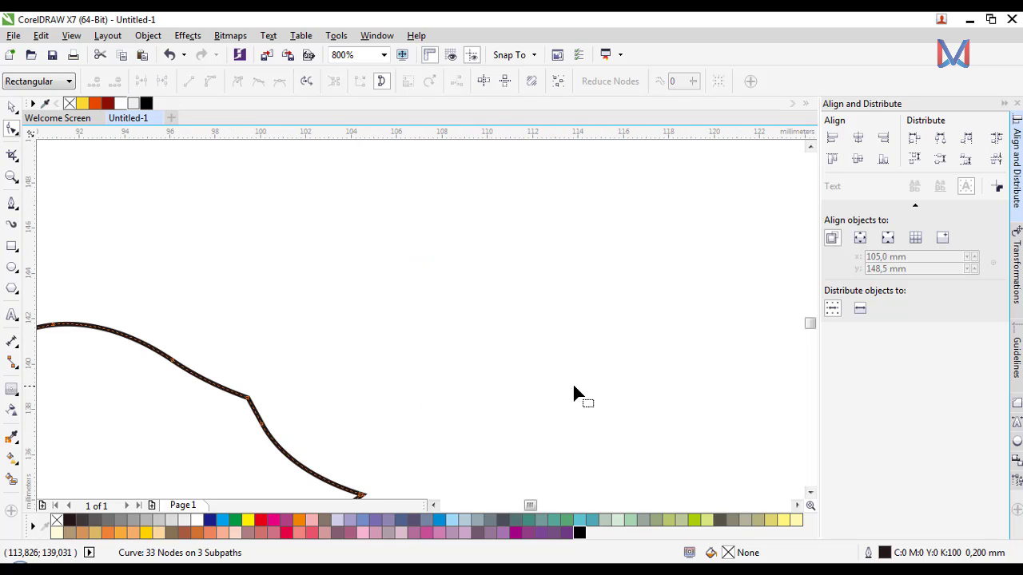
scroll(401, 346, down, 2)
scroll(536, 274, up, 3)
scroll(531, 263, down, 4)
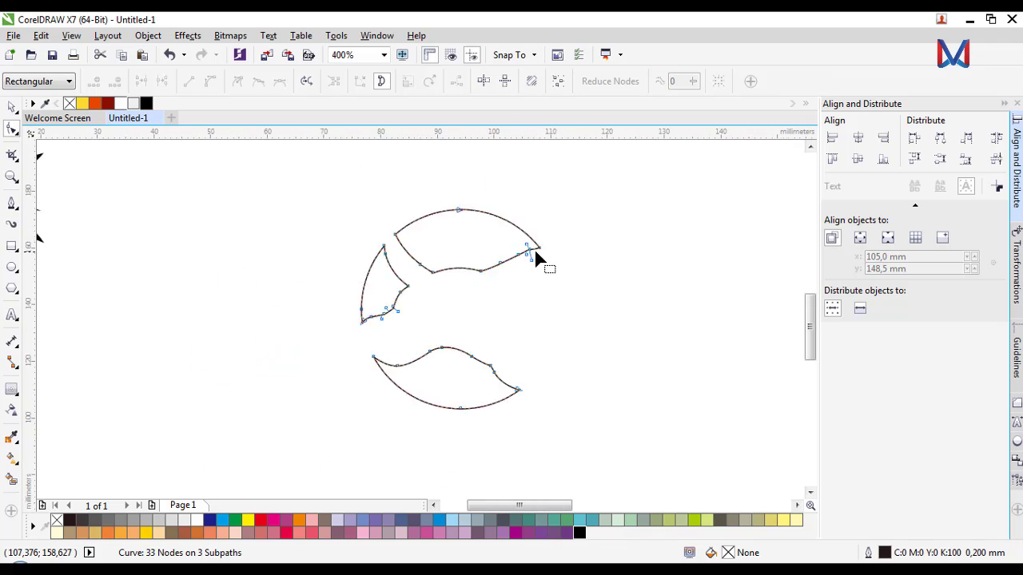
Step: Shift the trimmed circle pieces horizontally to the centre of the page
key(space)
click(182, 228)
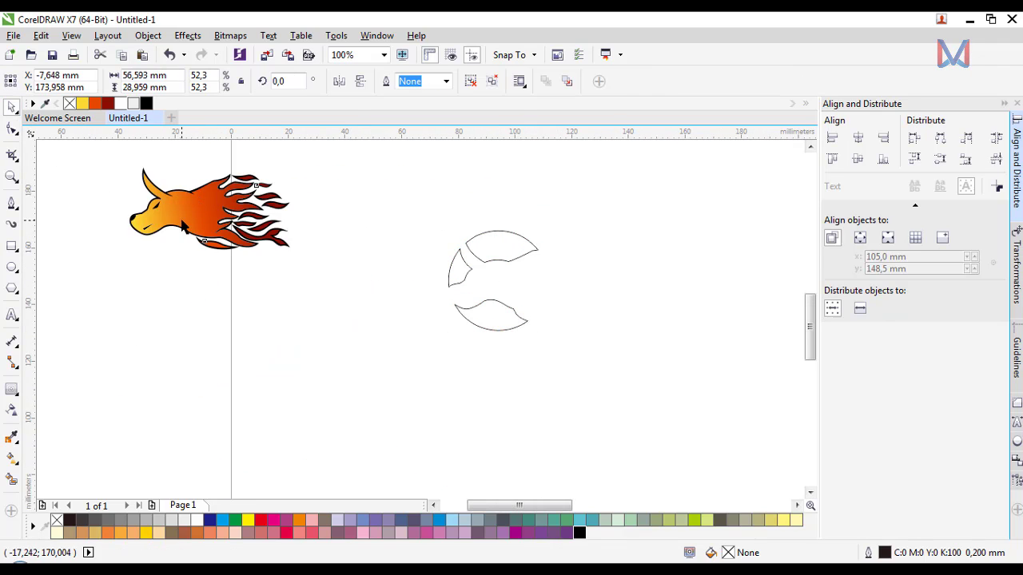
click(537, 257)
drag(516, 243, 552, 243)
Step: Centre the remaining bull group on the page and move it about 13 mm right to fit the circle's cut-out
click(216, 229)
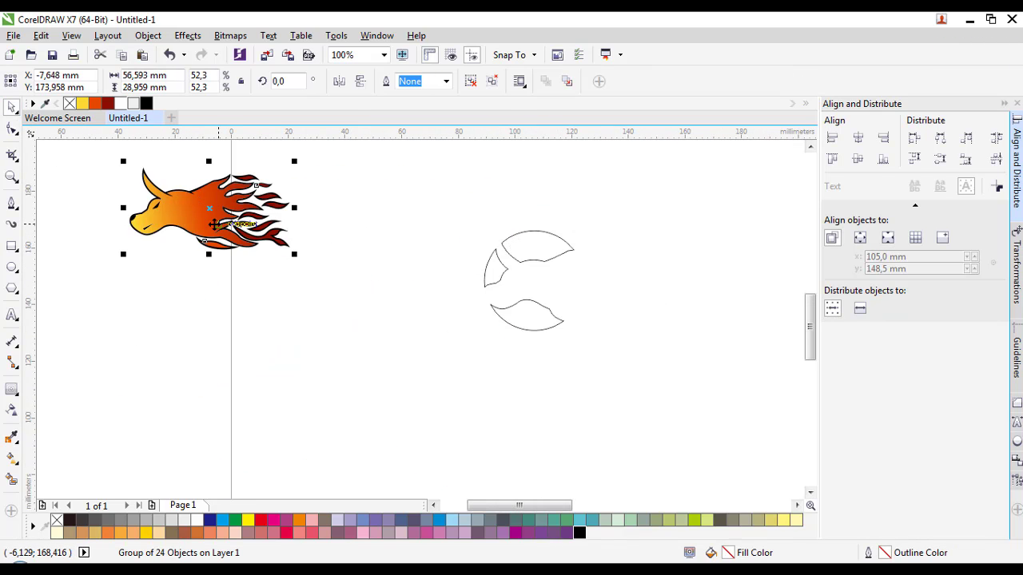
key(p)
scroll(522, 288, up, 1)
drag(523, 287, 572, 296)
scroll(531, 283, up, 1)
scroll(347, 278, down, 1)
scroll(566, 384, down, 1)
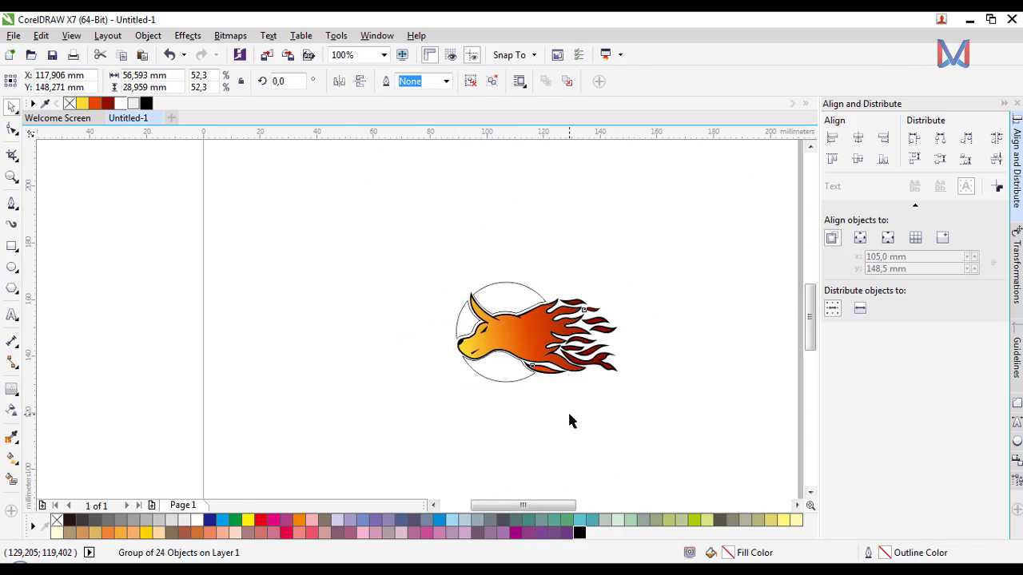
click(568, 420)
scroll(588, 331, up, 1)
scroll(511, 320, up, 1)
scroll(359, 384, down, 3)
scroll(329, 326, up, 1)
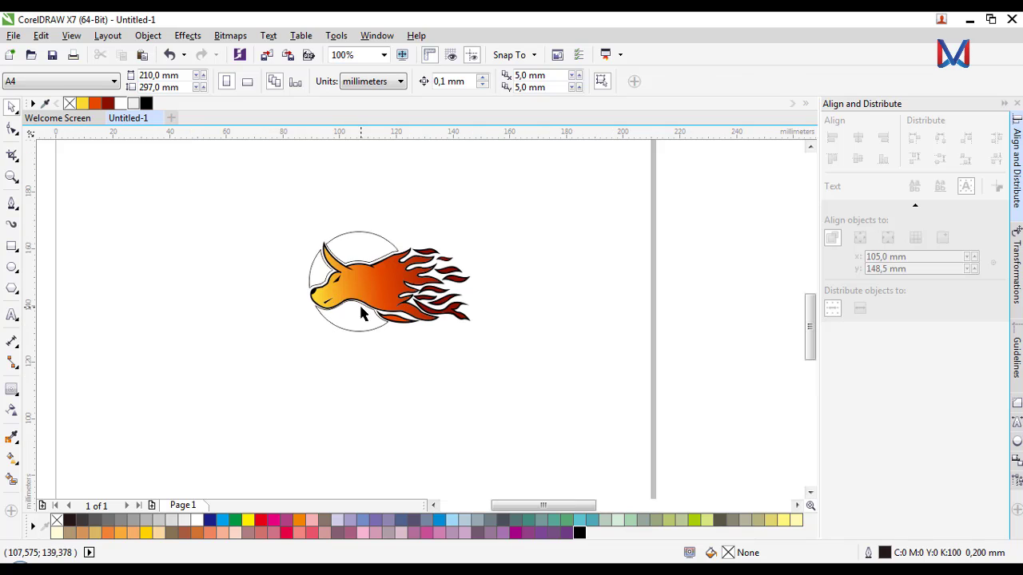
Step: Fill the trimmed circle pieces behind the bull with black
click(350, 307)
click(350, 384)
scroll(349, 322, up, 1)
click(349, 314)
click(145, 104)
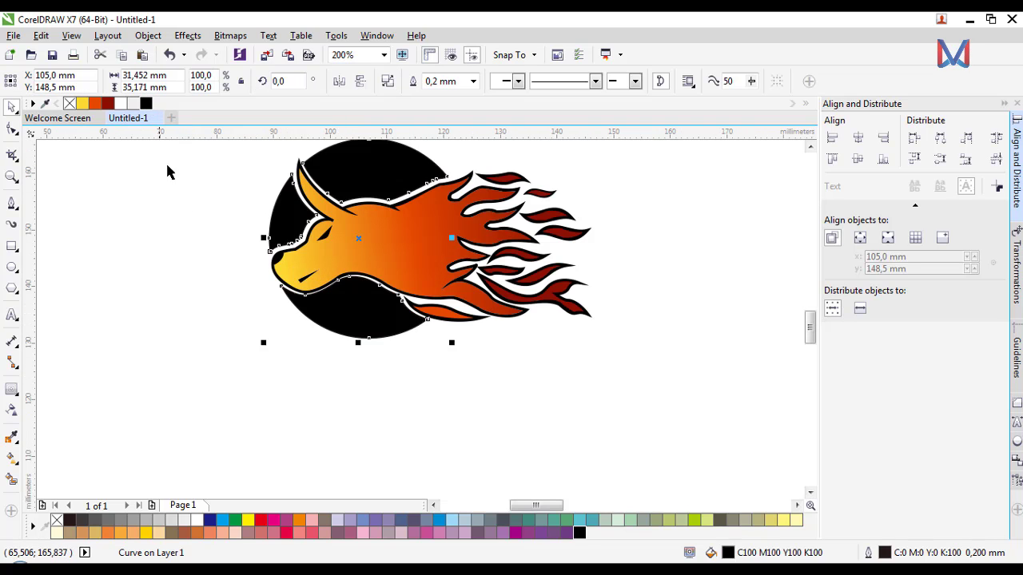
Step: Select the black trimmed circle and examine its edges along the bull's contour
scroll(314, 314, down, 1)
click(381, 331)
scroll(346, 298, up, 1)
scroll(424, 330, down, 1)
click(385, 321)
scroll(385, 322, up, 1)
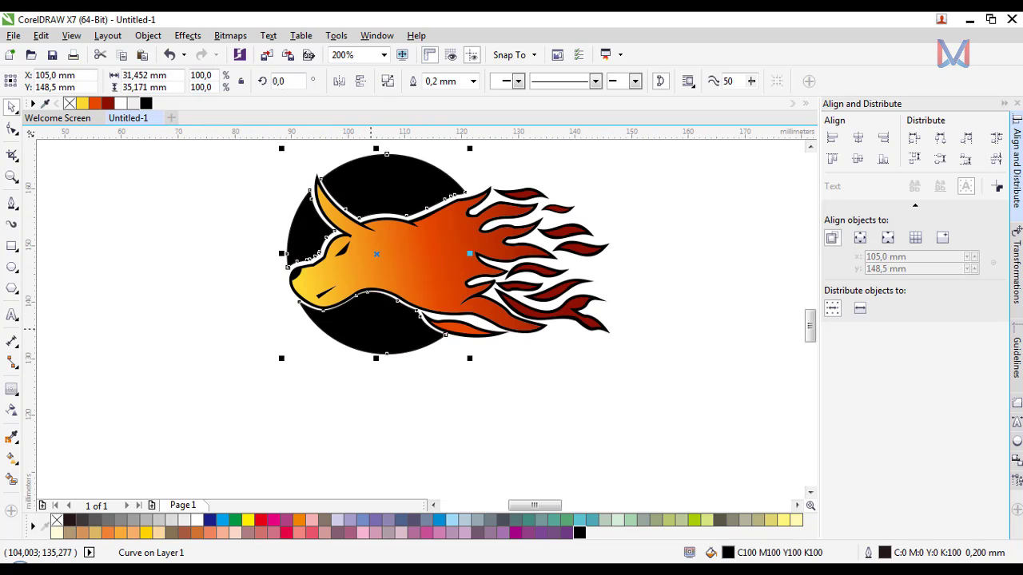
scroll(372, 326, up, 2)
scroll(371, 327, down, 1)
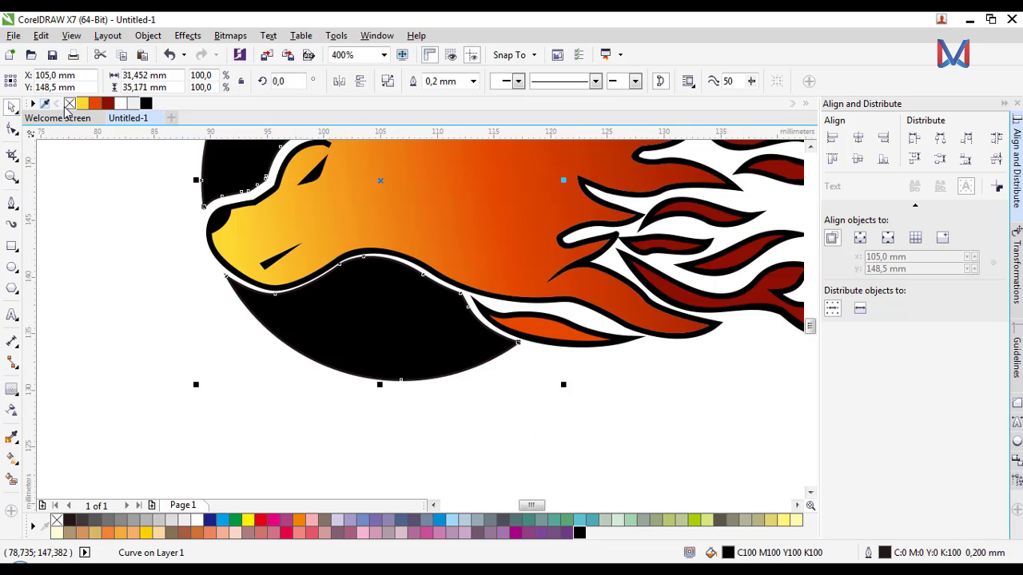
Step: Remove the outline from the black trimmed circle behind the bull
right_click(66, 106)
scroll(127, 292, down, 1)
click(338, 364)
scroll(339, 363, down, 1)
scroll(269, 305, up, 1)
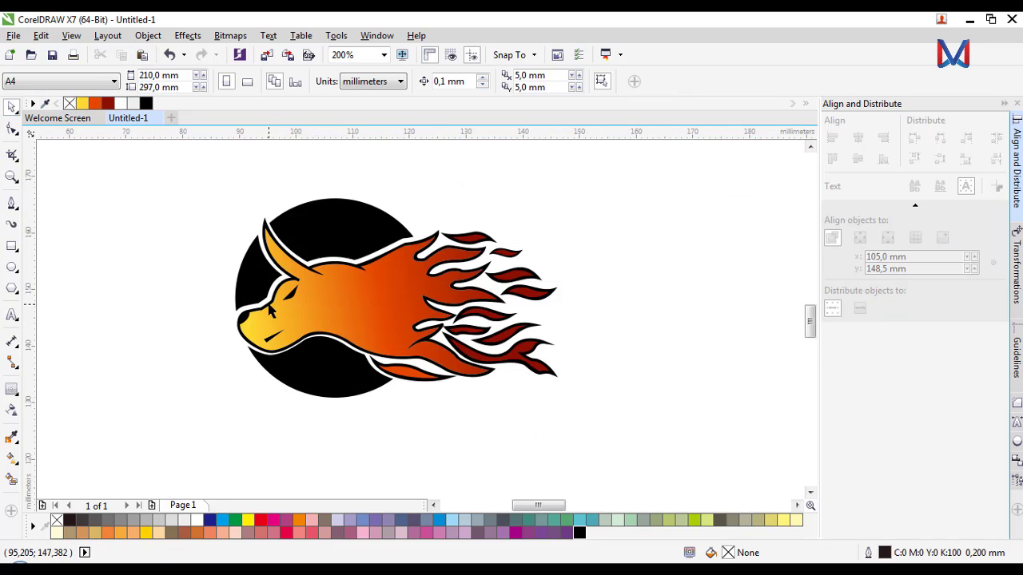
scroll(347, 316, down, 2)
scroll(346, 300, up, 1)
Step: Break the black trimmed circle apart and select its lower piece to check the separation
click(344, 271)
scroll(343, 271, up, 1)
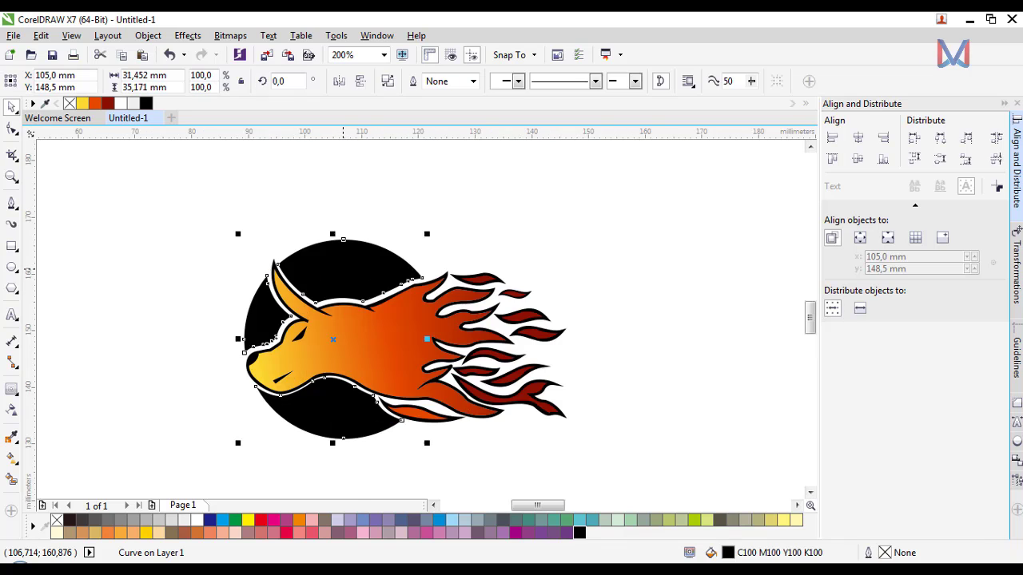
scroll(347, 268, up, 1)
scroll(335, 263, down, 1)
scroll(344, 303, up, 1)
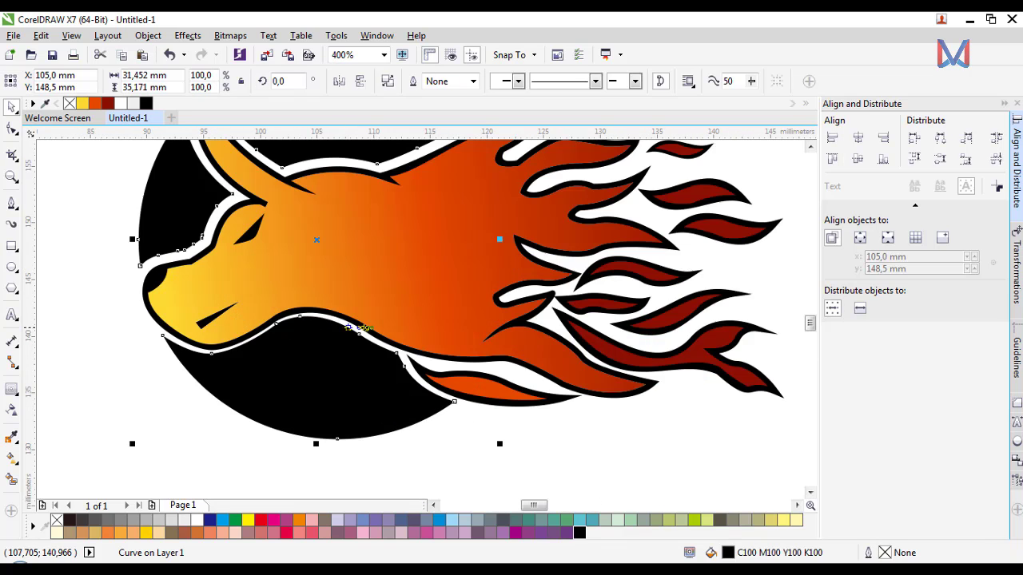
scroll(347, 331, down, 1)
click(383, 88)
click(481, 207)
scroll(399, 353, up, 1)
click(238, 368)
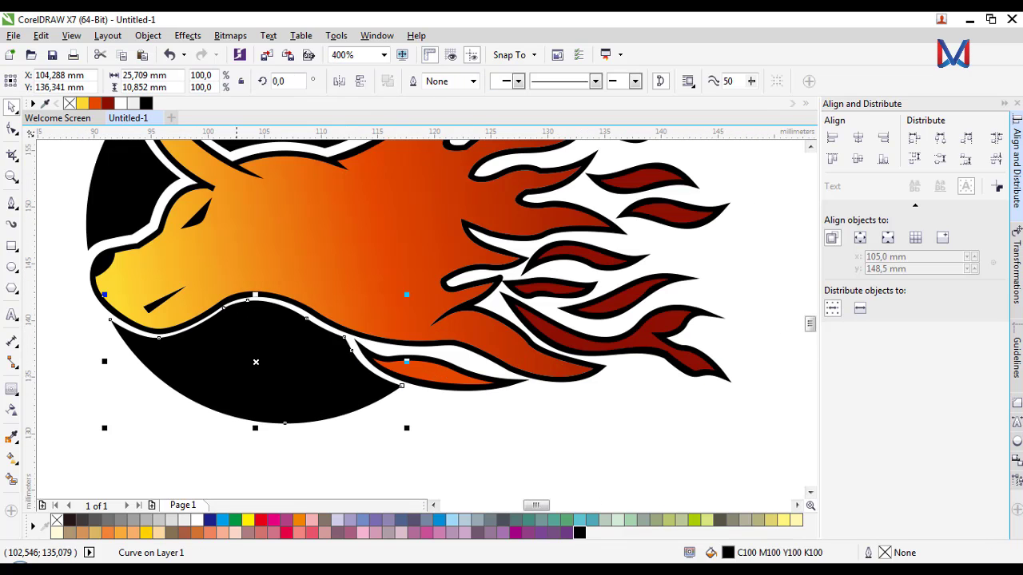
scroll(243, 357, up, 1)
scroll(313, 384, down, 3)
key(Escape)
scroll(361, 415, down, 1)
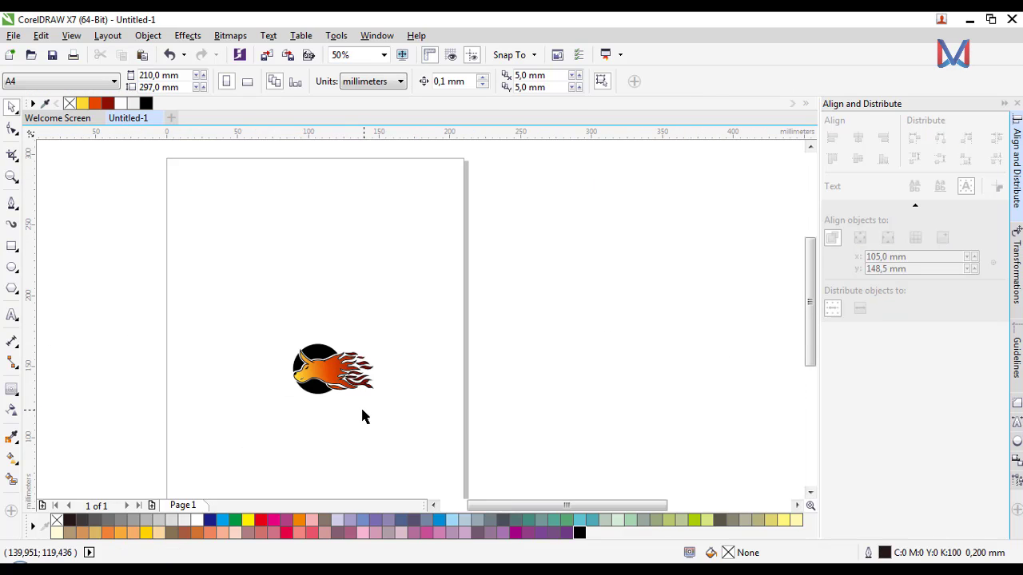
Step: Group the bull with all the black circle pieces and centre the group on the page
scroll(301, 359, up, 1)
scroll(334, 337, up, 1)
drag(363, 340, 210, 246)
key(Escape)
key(ctrl+g)
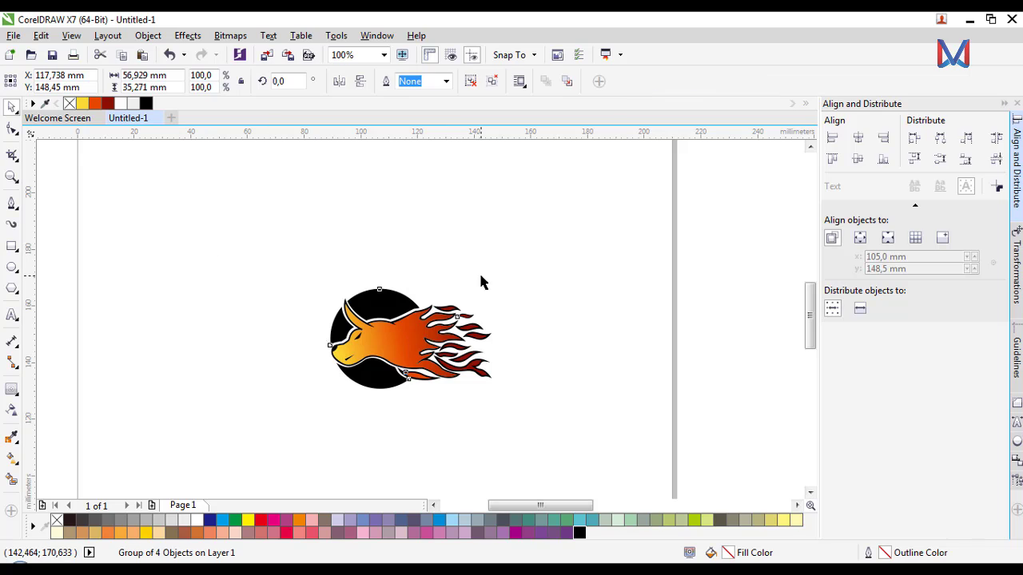
key(p)
key(Escape)
scroll(408, 347, down, 1)
scroll(413, 319, up, 2)
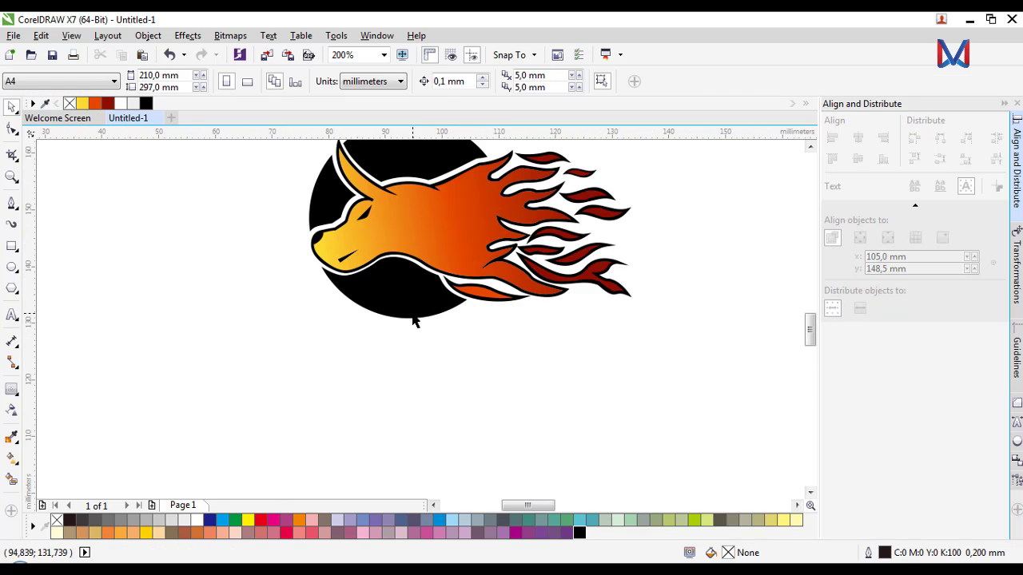
scroll(458, 322, down, 2)
scroll(428, 321, up, 2)
scroll(393, 286, down, 1)
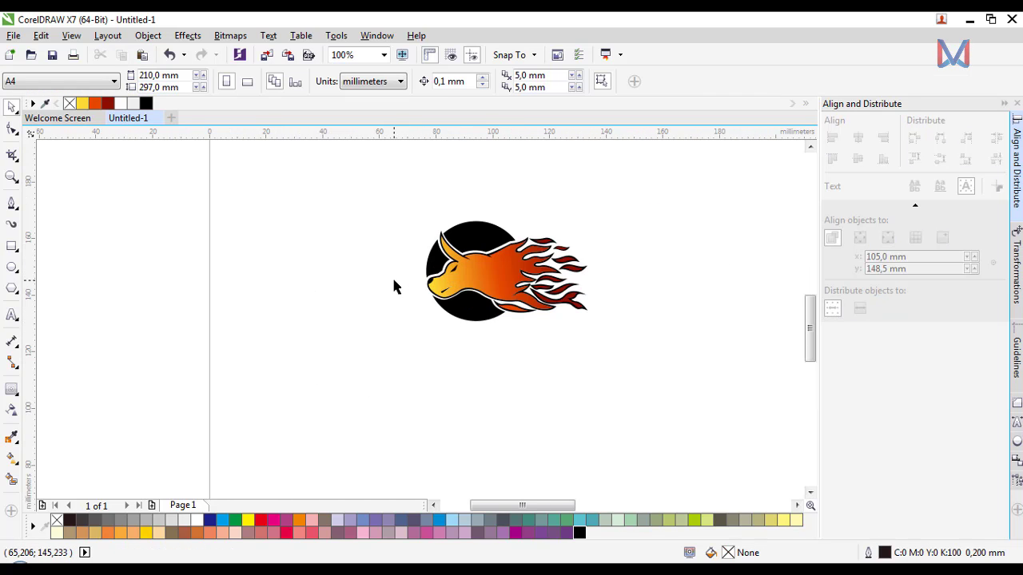
Step: Add the artistic text FIRE BULL at 24 pt below the emblem and set its font to DIN
click(12, 314)
scroll(470, 373, up, 1)
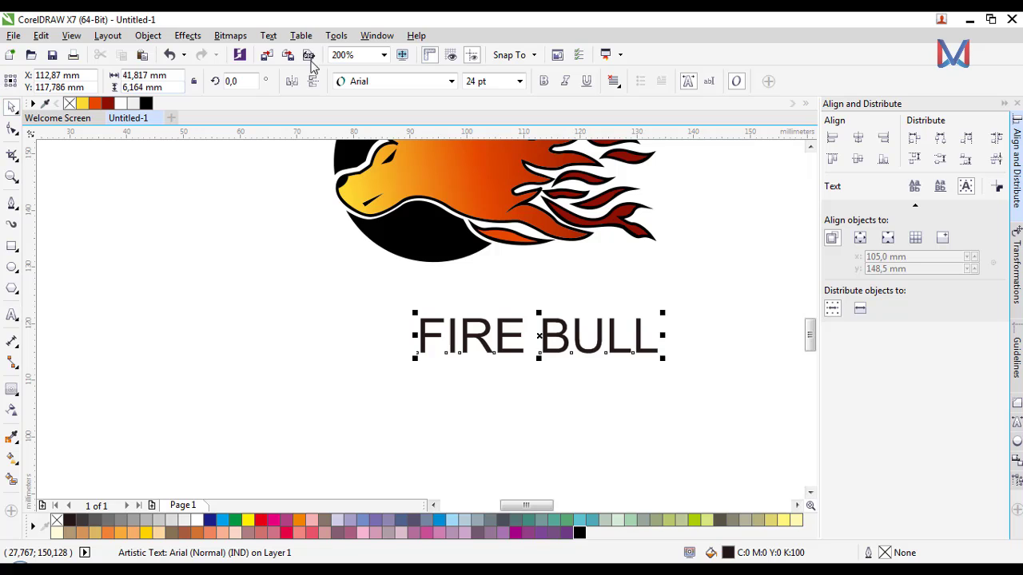
click(450, 81)
click(359, 118)
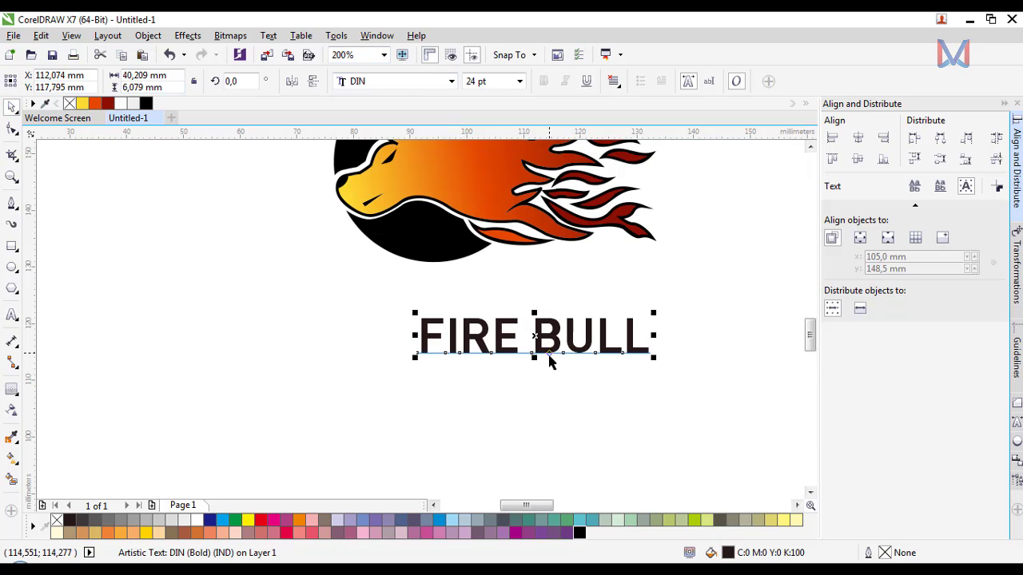
Step: Enlarge the FIRE BULL text to about 30 pt and place it directly beneath the emblem
scroll(549, 361, down, 1)
drag(549, 362, 513, 337)
scroll(523, 337, up, 1)
drag(609, 338, 639, 349)
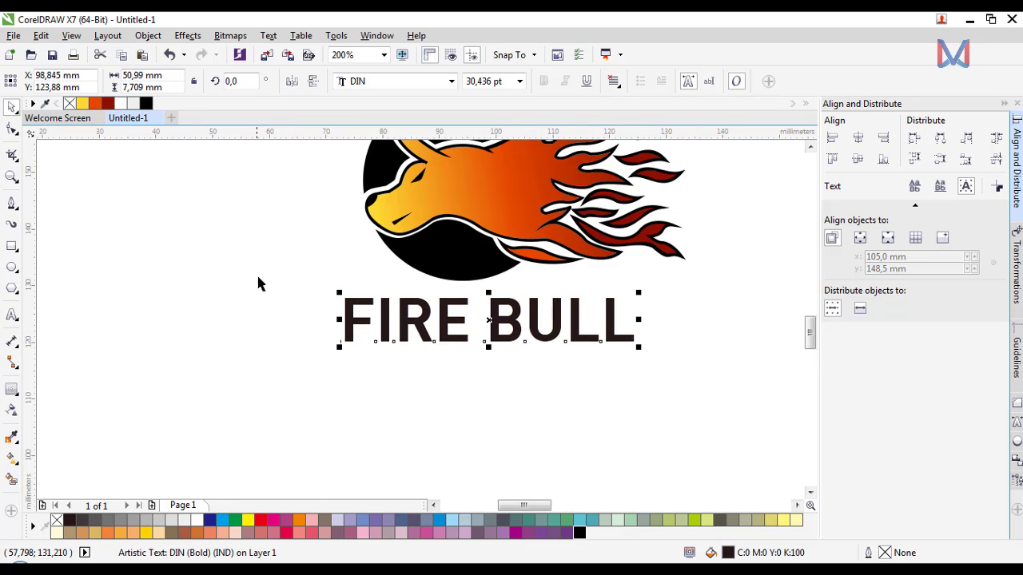
scroll(258, 283, down, 1)
click(381, 320)
scroll(381, 320, up, 1)
click(371, 307)
drag(372, 307, 391, 307)
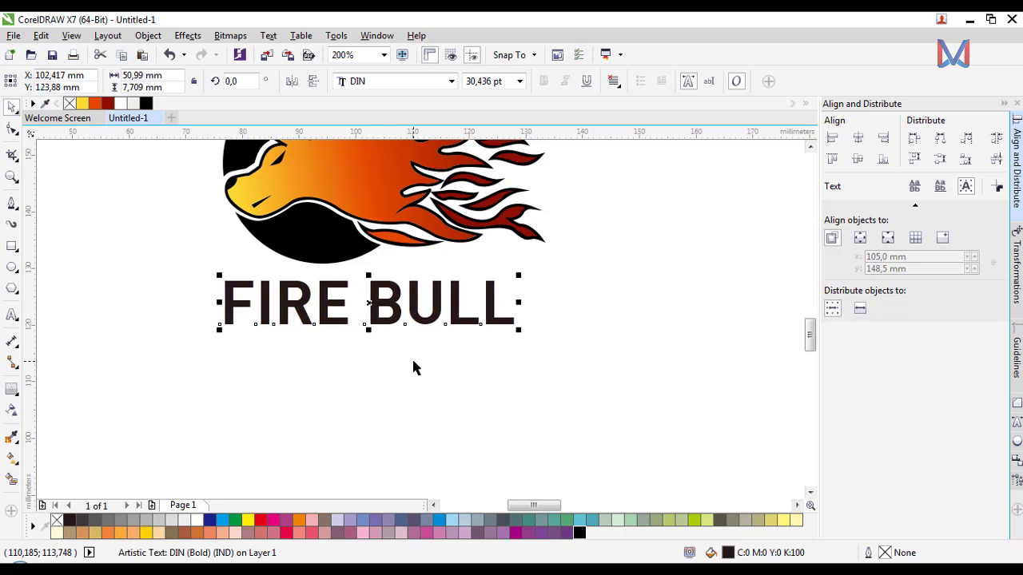
Step: Scale the bull emblem down to about 30 mm wide and position it above the FIRE BULL text
scroll(412, 363, down, 1)
click(412, 368)
click(415, 327)
click(244, 194)
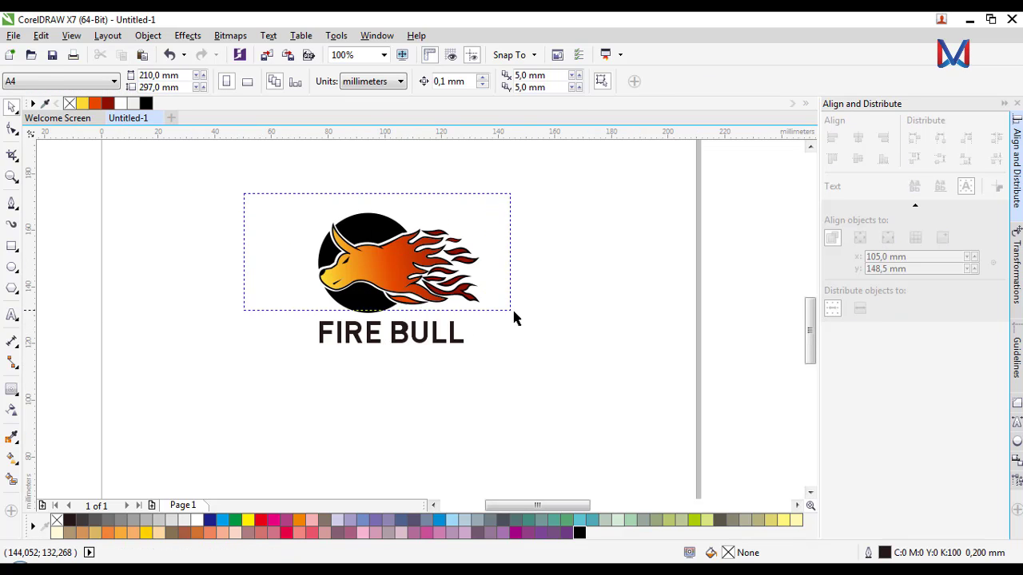
drag(513, 318, 443, 292)
scroll(515, 319, up, 1)
drag(333, 226, 332, 258)
click(475, 286)
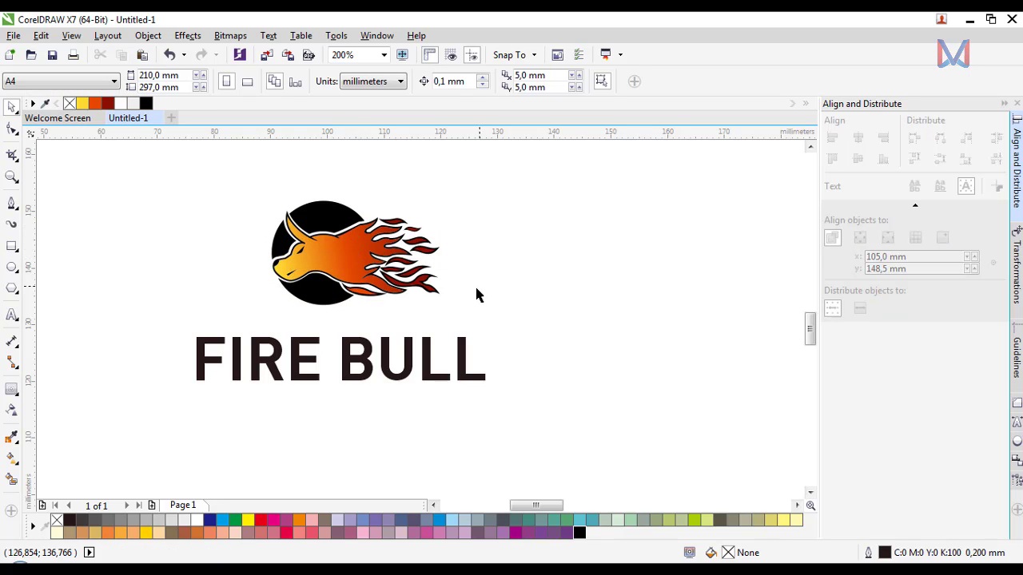
Step: Align the bull emblem and the FIRE BULL text on their horizontal centres
scroll(473, 291, down, 1)
scroll(406, 319, up, 1)
click(392, 250)
key(ctrl+a)
click(858, 139)
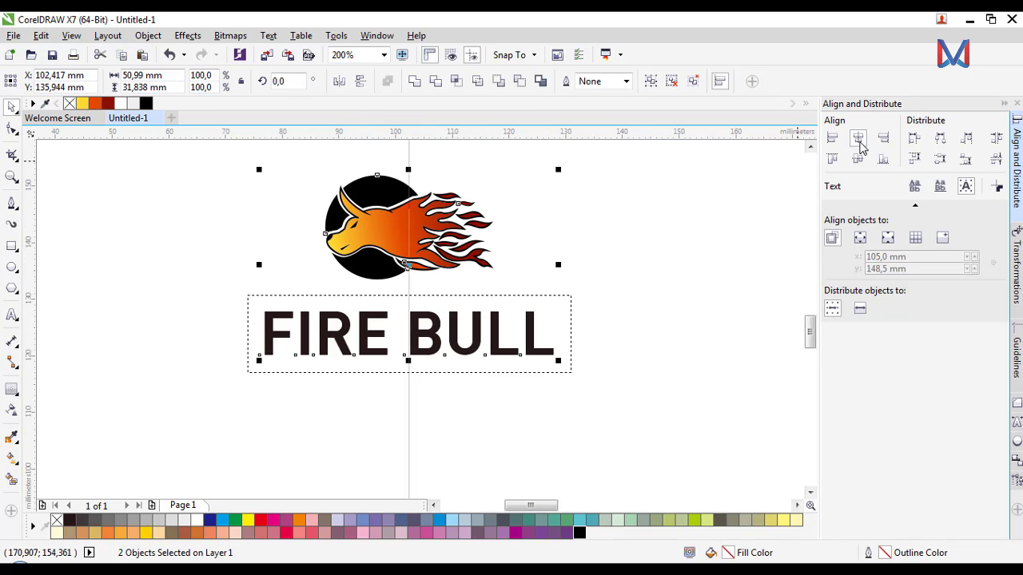
Step: Reduce the FIRE BULL text to about 20 pt around its centre and move it up closer to the emblem
click(395, 345)
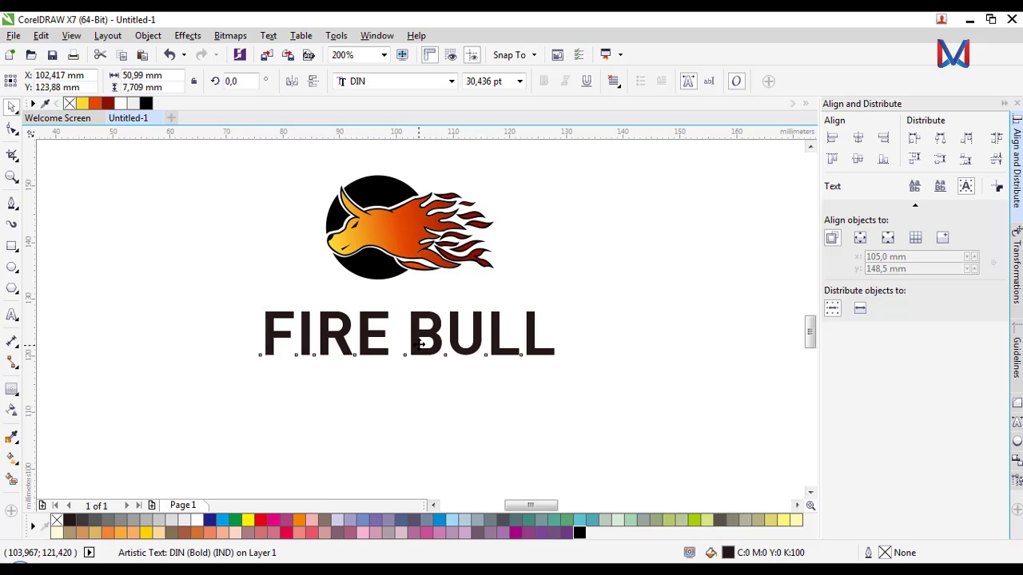
drag(421, 344, 421, 332)
drag(564, 357, 509, 340)
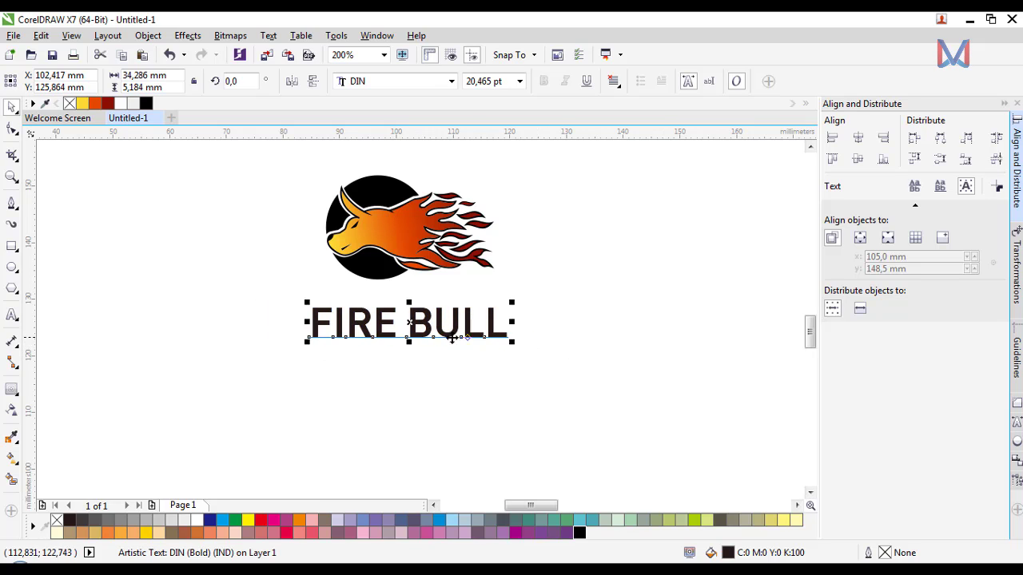
scroll(410, 315, up, 2)
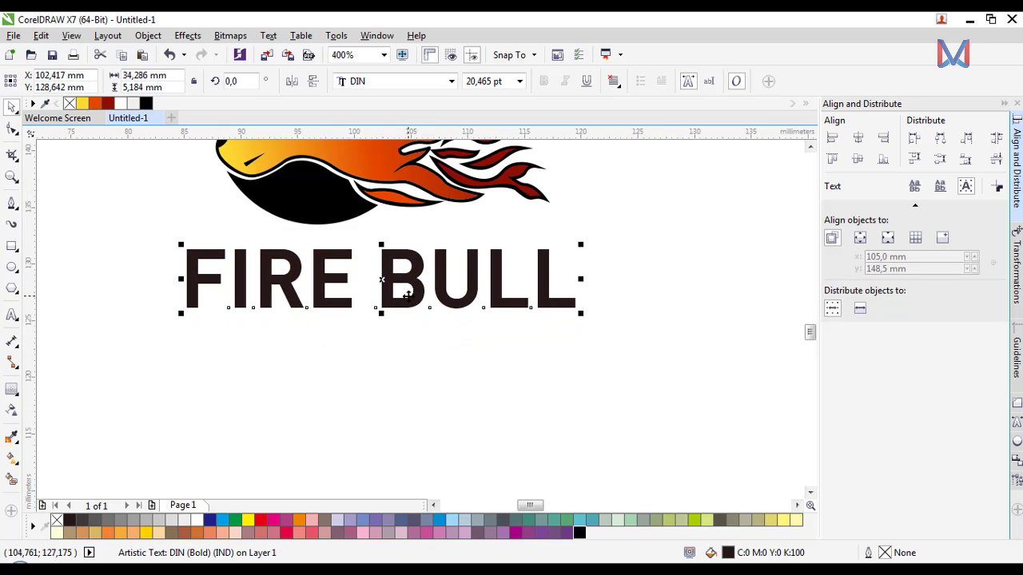
scroll(409, 315, down, 4)
Step: Try the Dickson font on the FIRE BULL text
click(449, 81)
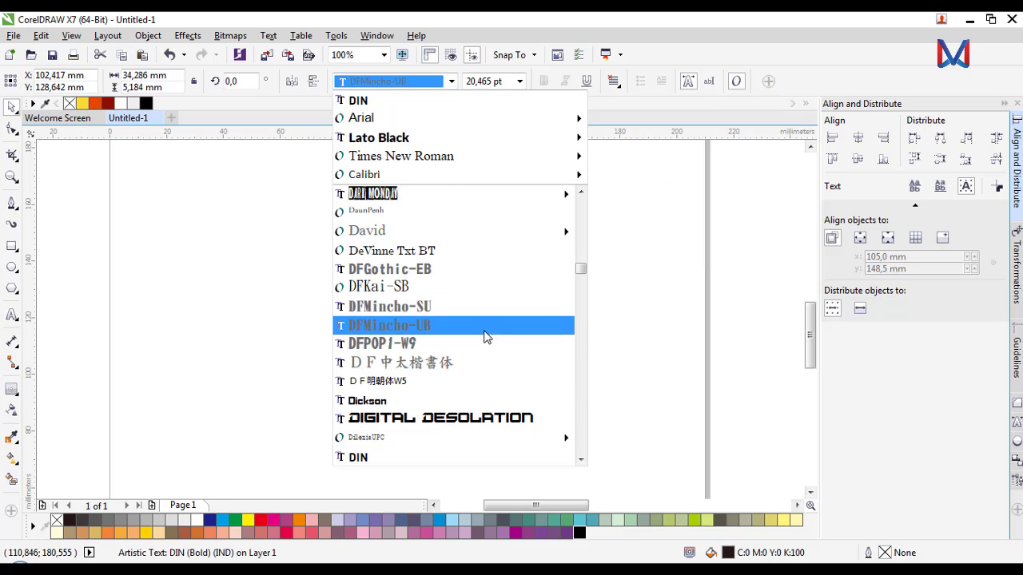
click(375, 400)
scroll(375, 274, up, 2)
scroll(377, 274, up, 1)
Step: Preview several fonts on the FIRE BULL text and set it to Franklin Gothic Heavy
click(451, 81)
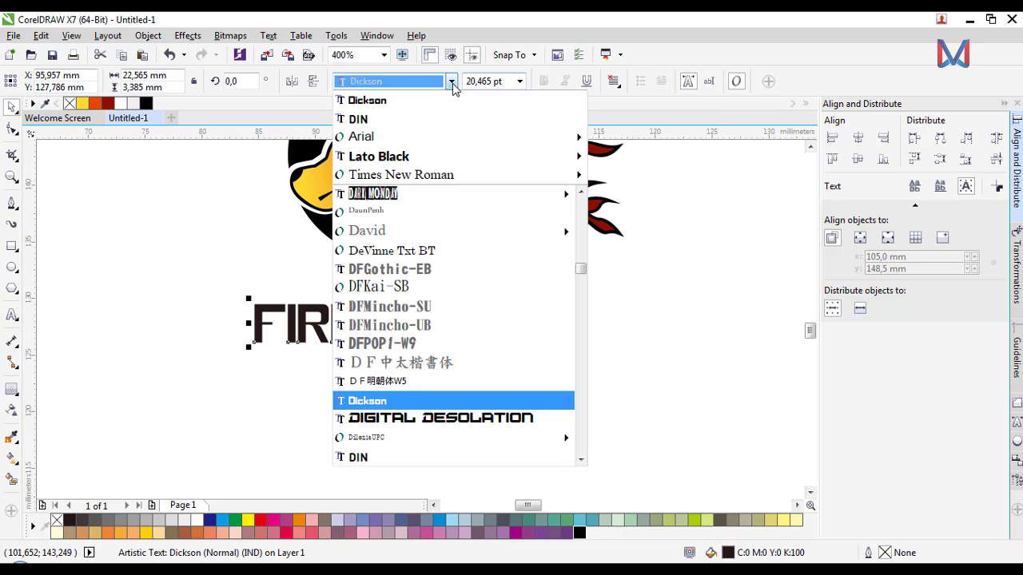
scroll(463, 320, down, 5)
scroll(444, 280, up, 2)
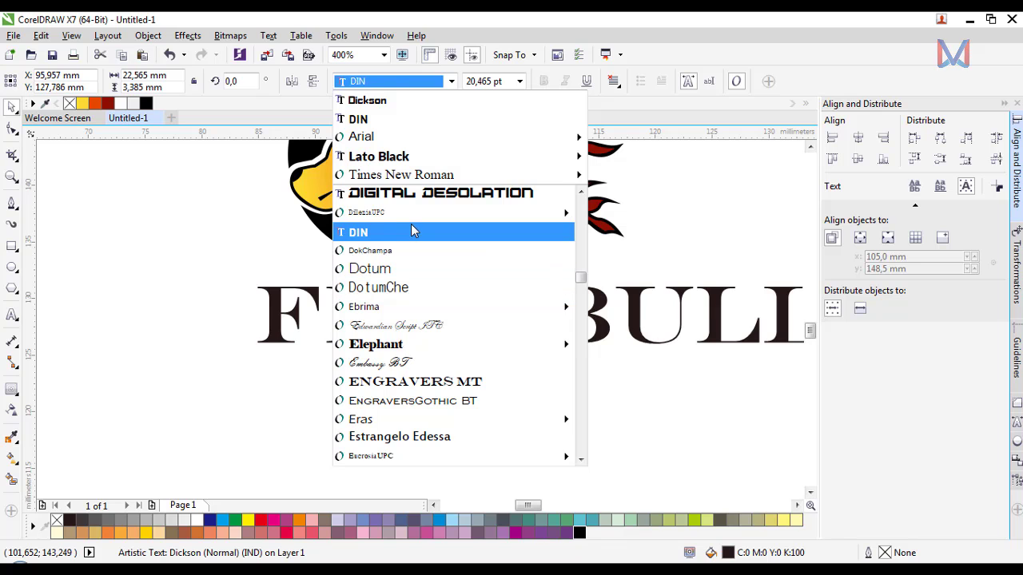
scroll(410, 223, up, 1)
scroll(435, 254, up, 4)
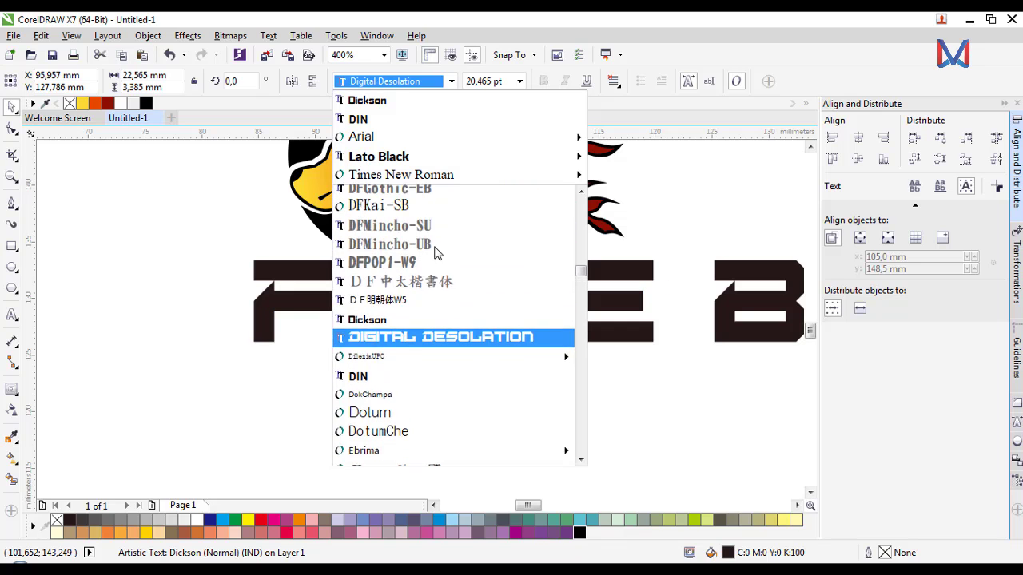
scroll(436, 331, up, 10)
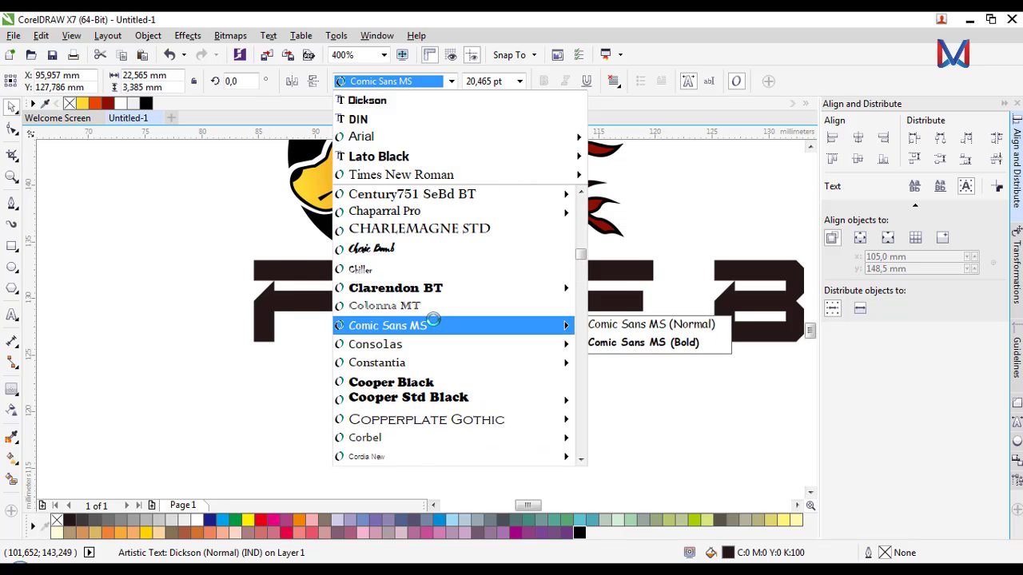
scroll(436, 324, down, 15)
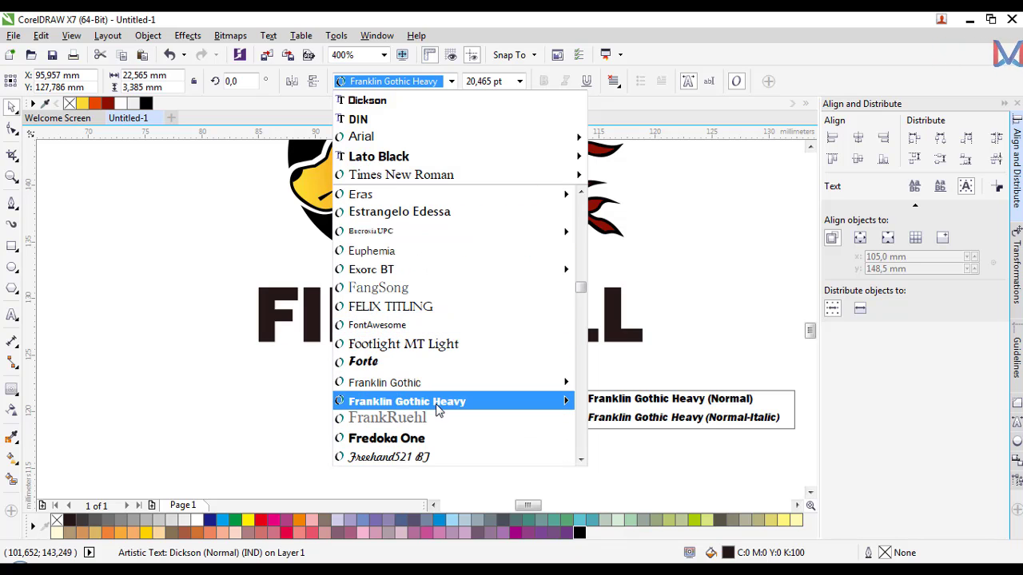
click(436, 401)
scroll(434, 368, down, 4)
scroll(442, 356, up, 4)
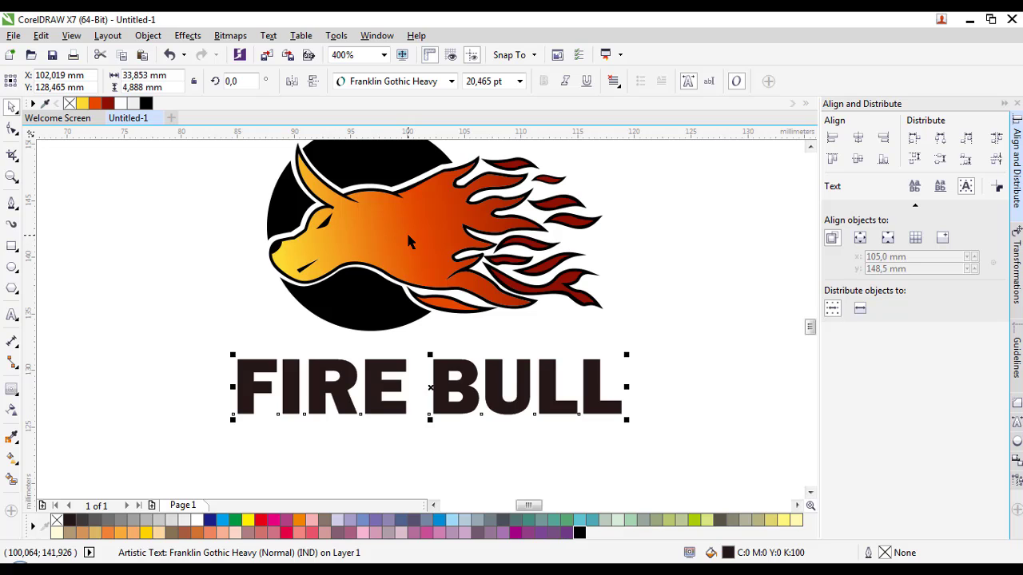
Step: Fill the FIRE BULL text with the same black as the circle pieces
click(369, 432)
click(391, 368)
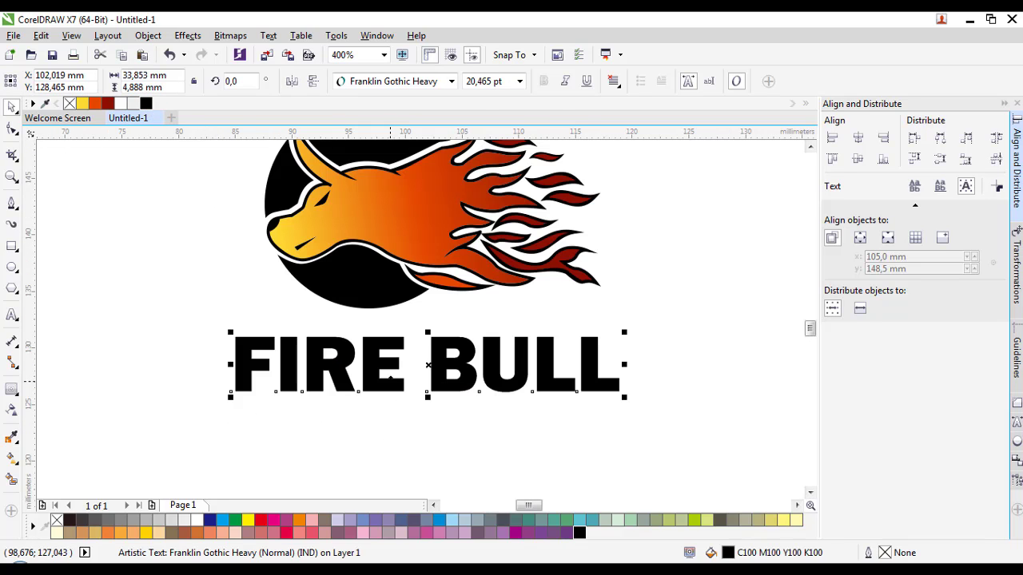
shift+click(396, 226)
click(389, 444)
click(327, 376)
click(326, 468)
Step: Recolour only the word FIRE in the text with the bull's orange-red, #E44800
click(12, 314)
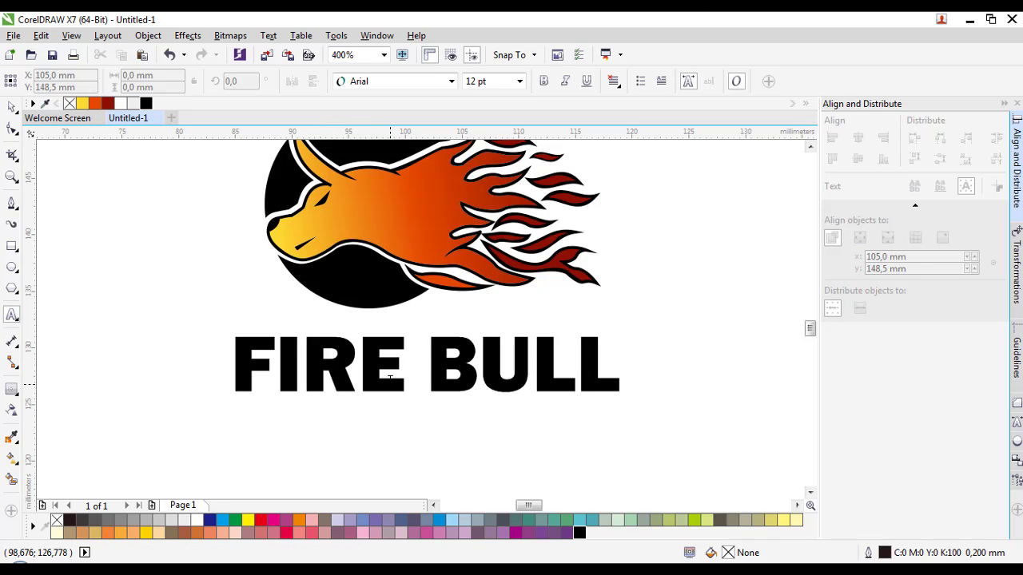
drag(390, 377, 146, 348)
click(96, 104)
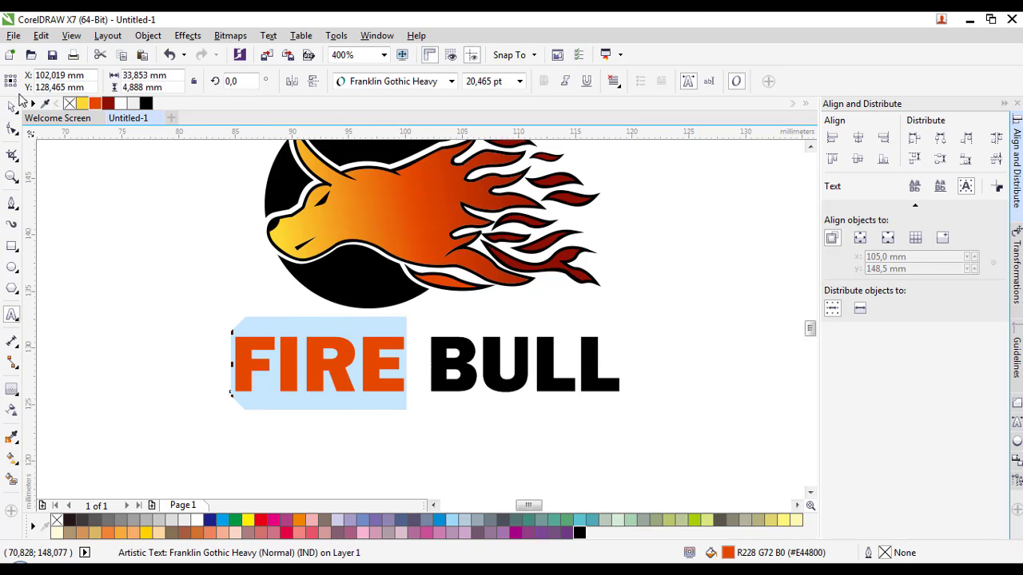
click(12, 107)
key(F3)
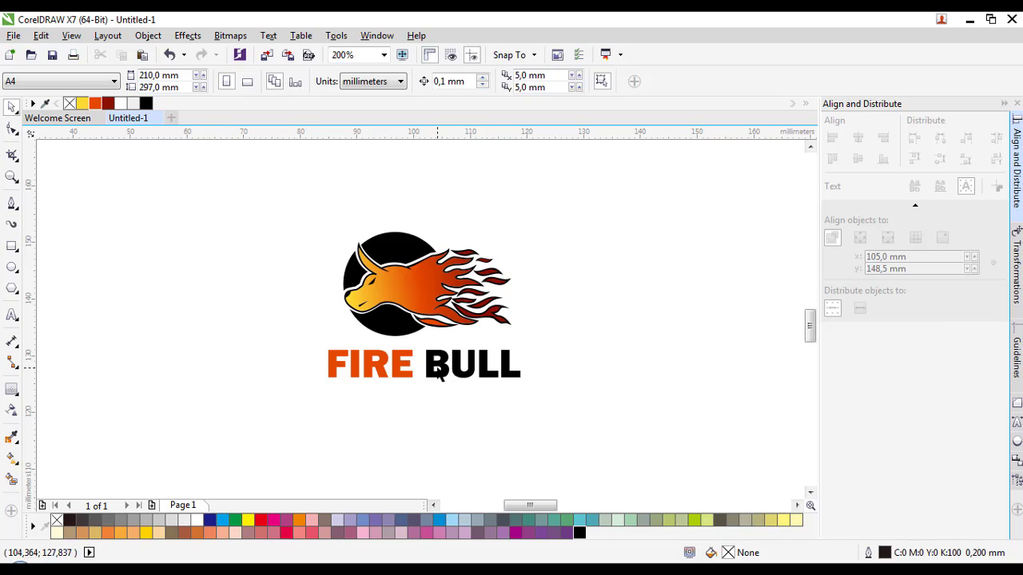
Step: Centre the FIRE BULL text horizontally beneath the bull emblem and select the whole logo
click(437, 368)
scroll(437, 348, up, 1)
shift+click(372, 249)
click(679, 262)
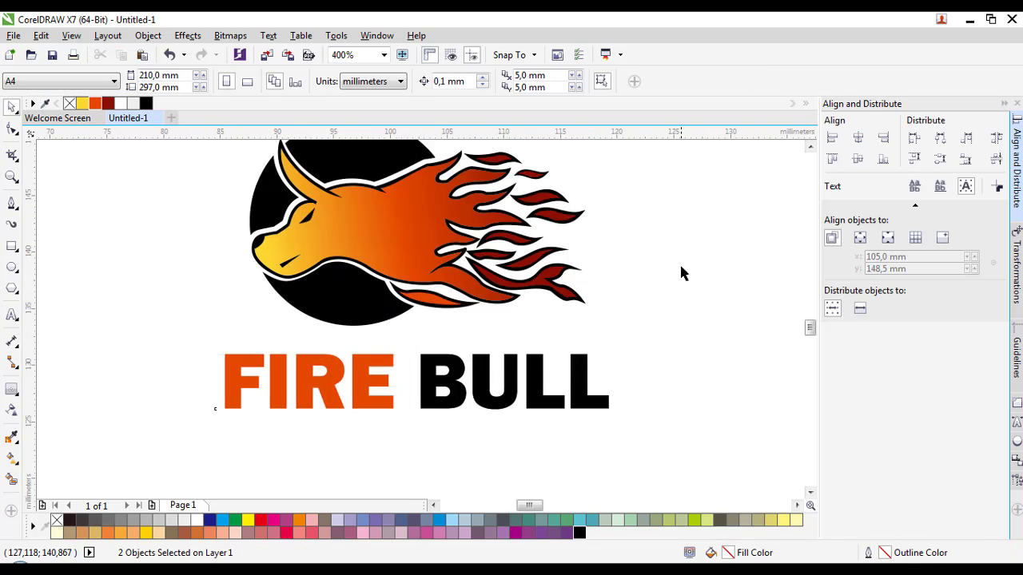
scroll(616, 344, down, 2)
key(ctrl+a)
scroll(354, 326, down, 1)
scroll(447, 312, up, 1)
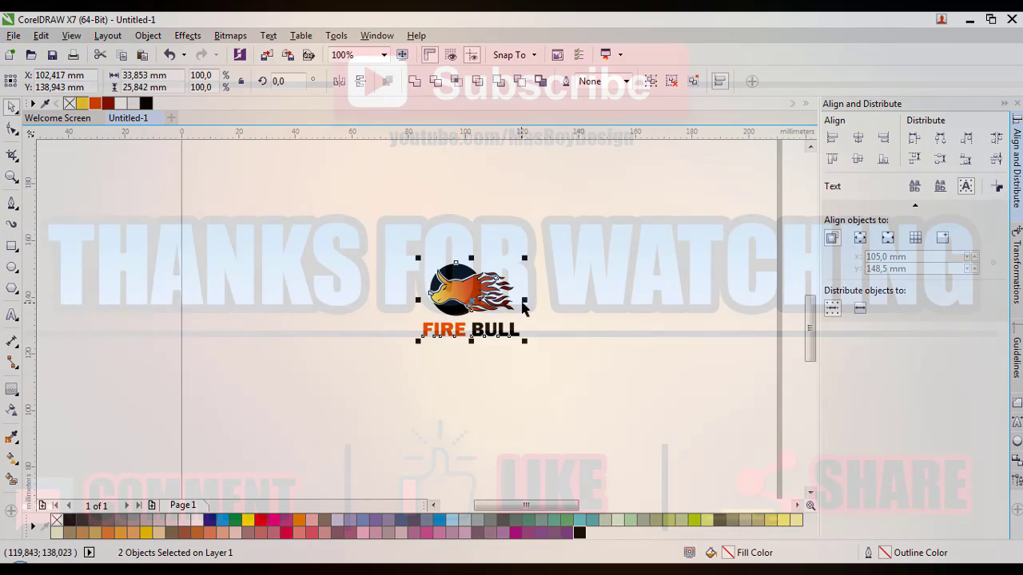